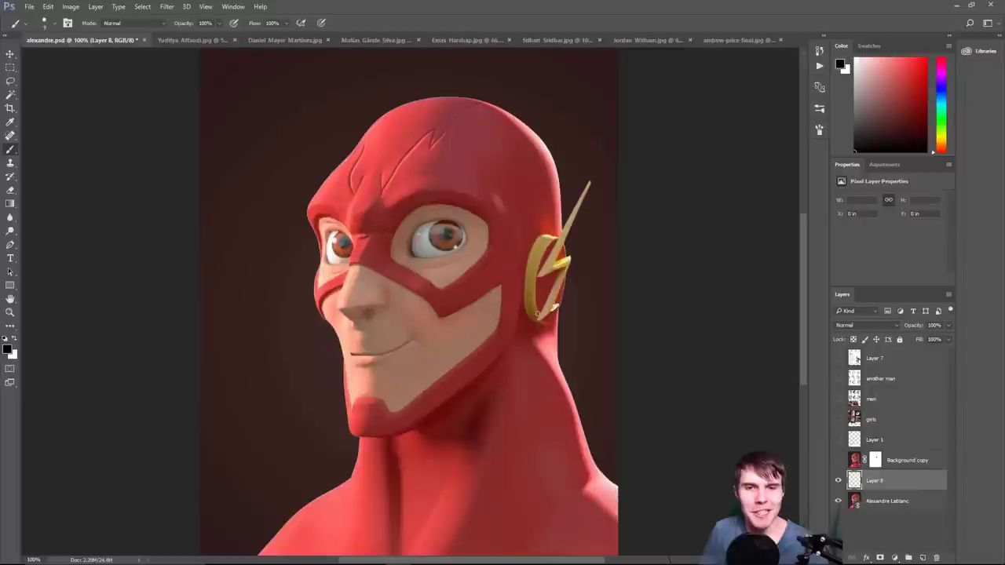
# - Show Layer 1 to read the critique request post for the Flash character render, and hide it again
pyautogui.click(838, 440)
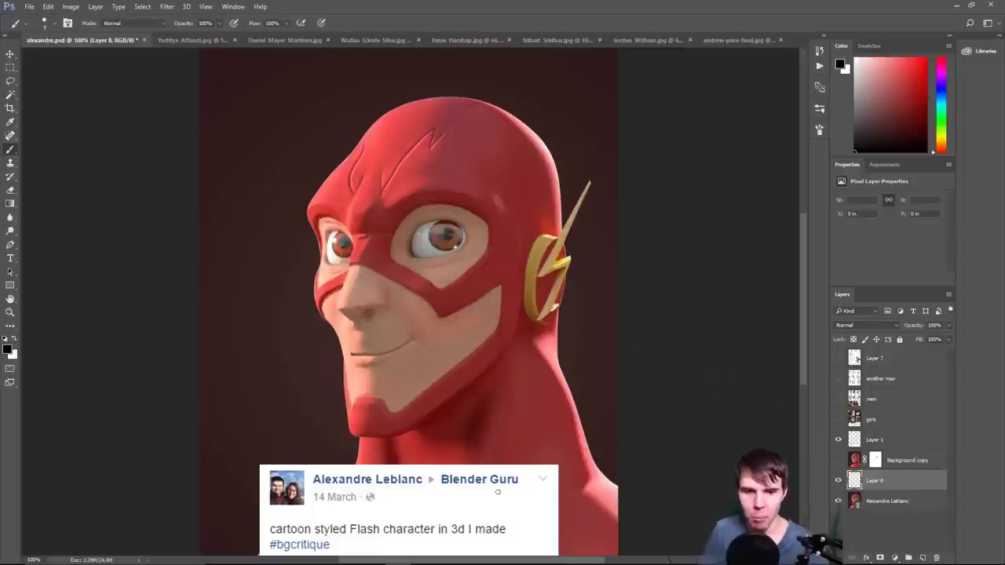
pyautogui.moveTo(528, 477); pyautogui.dragTo(531, 446)
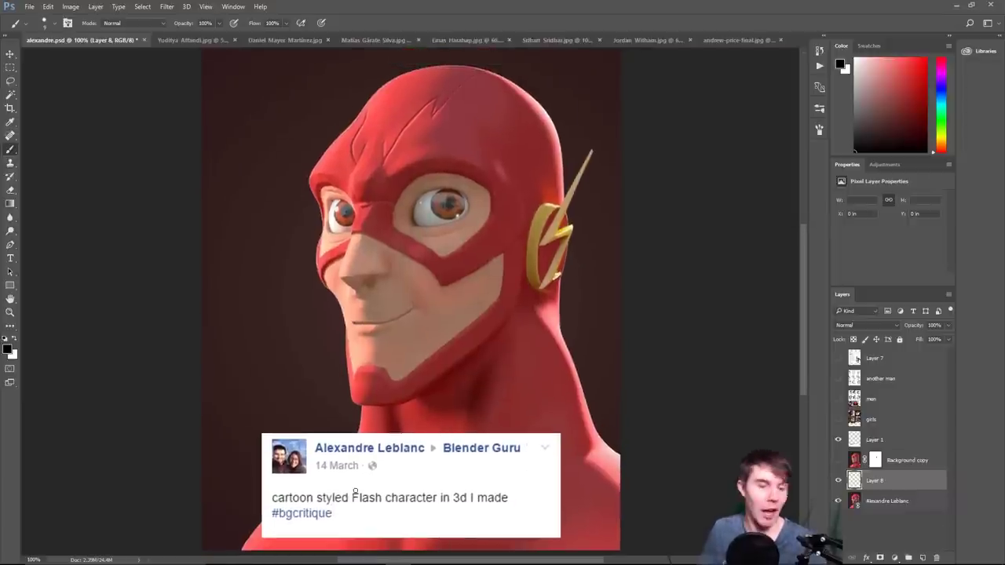
pyautogui.click(839, 441)
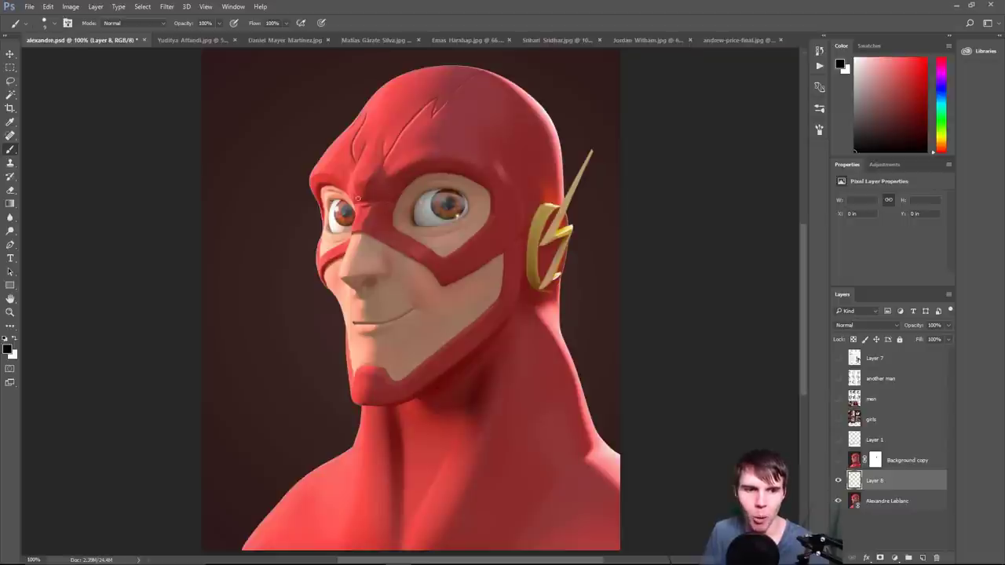
# - Sketch white crease lines between the character's brows on Layer 8 with the Brush, and erase them
pyautogui.press('x')
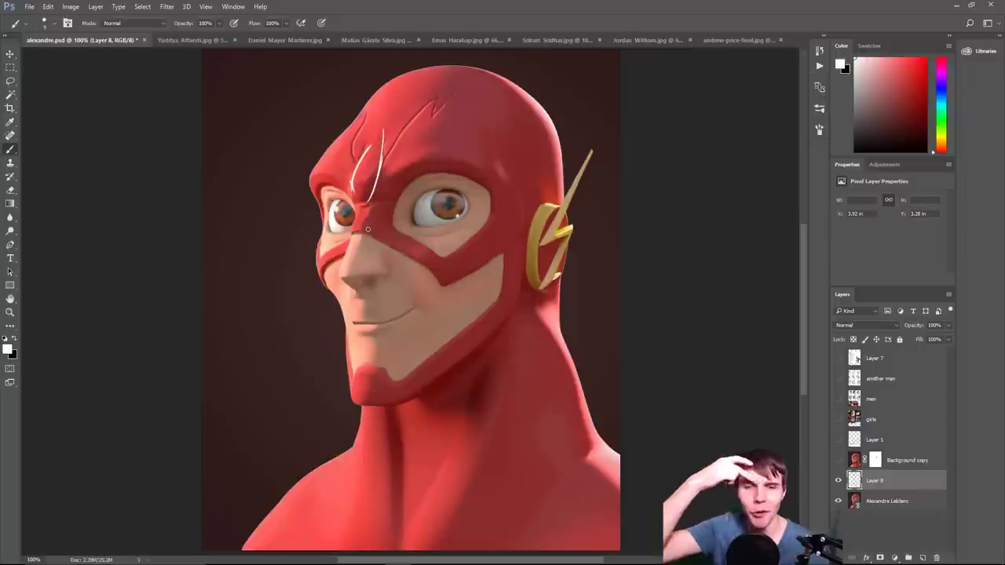
pyautogui.press('e')
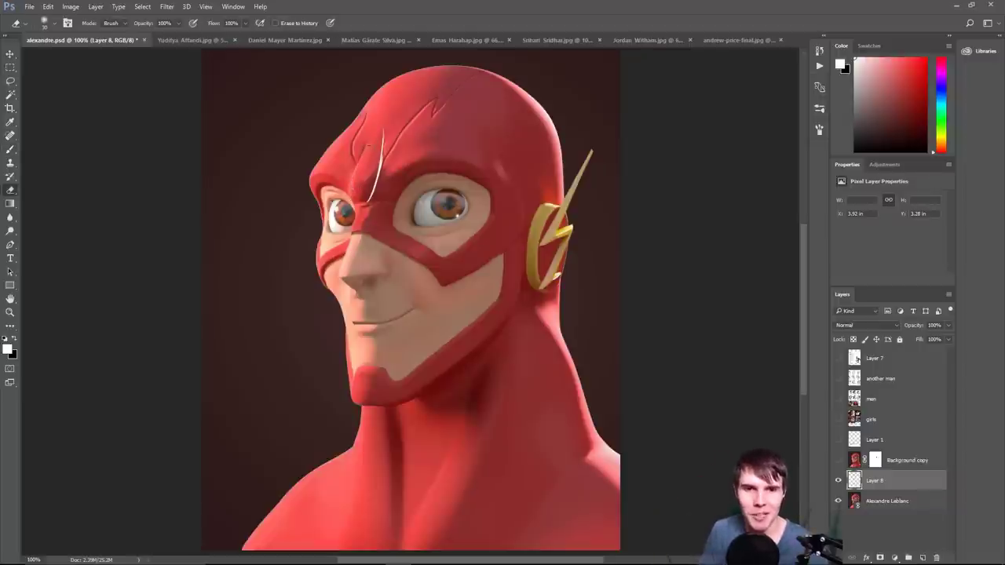
pyautogui.press('b')
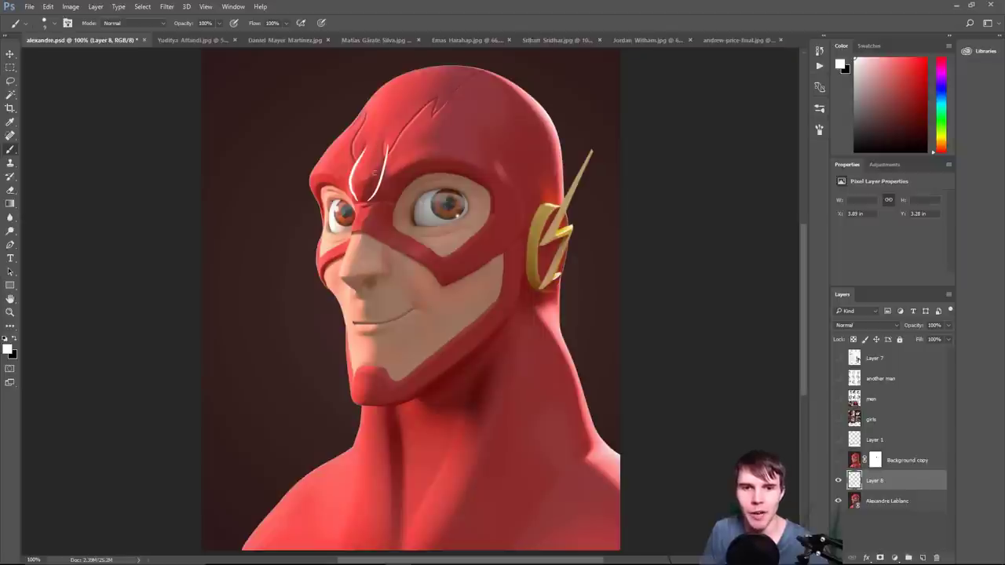
pyautogui.moveTo(365, 206)
pyautogui.mouseDown()
pyautogui.moveTo(370, 143)
pyautogui.moveTo(383, 192)
pyautogui.moveTo(368, 206)
pyautogui.moveTo(362, 159)
pyautogui.mouseUp()
pyautogui.press('e')
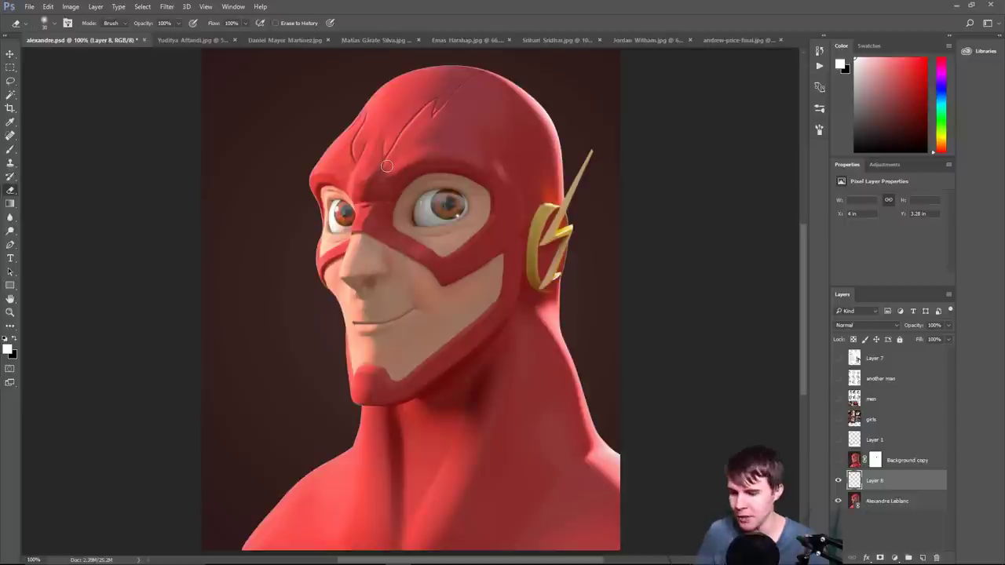
# - Brush a white arc along the brow ridge above the character's larger eye, and erase it
pyautogui.press('b')
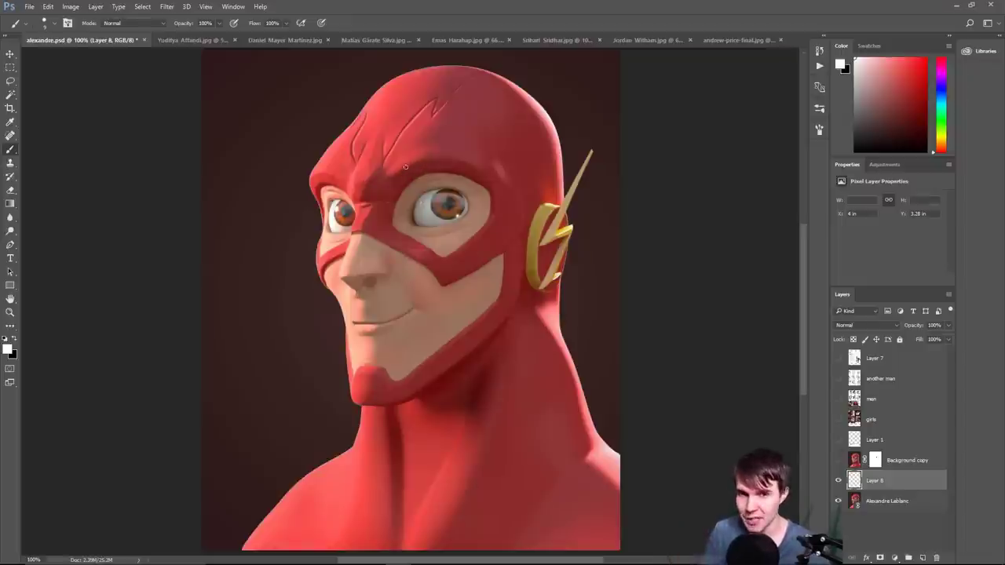
pyautogui.press('e')
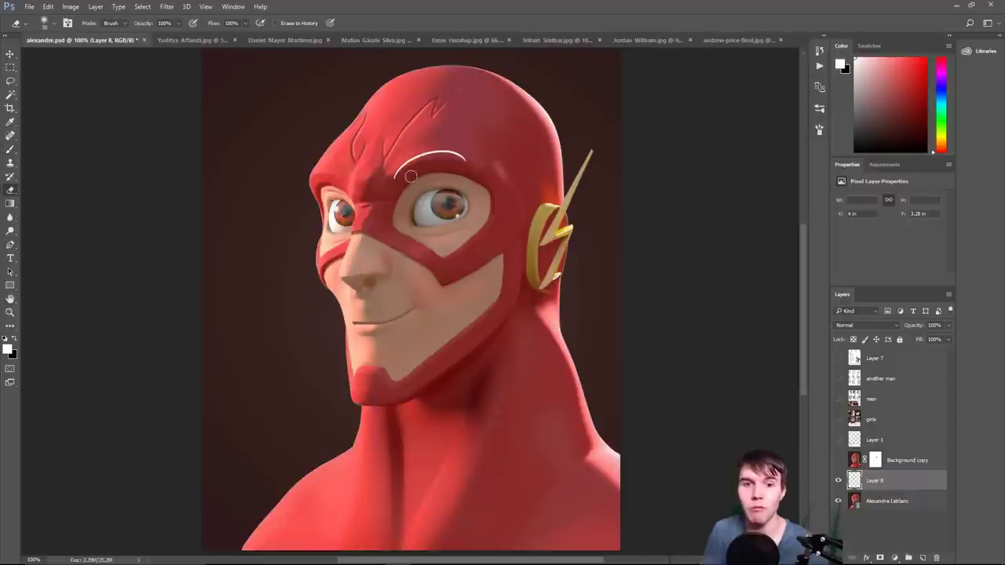
pyautogui.moveTo(399, 171)
pyautogui.mouseDown()
pyautogui.moveTo(416, 149)
pyautogui.moveTo(422, 167)
pyautogui.moveTo(417, 157)
pyautogui.moveTo(449, 160)
pyautogui.mouseUp()
# - Brush two curved white lines down the forehead to the nose bridge, and erase both
pyautogui.press('b')
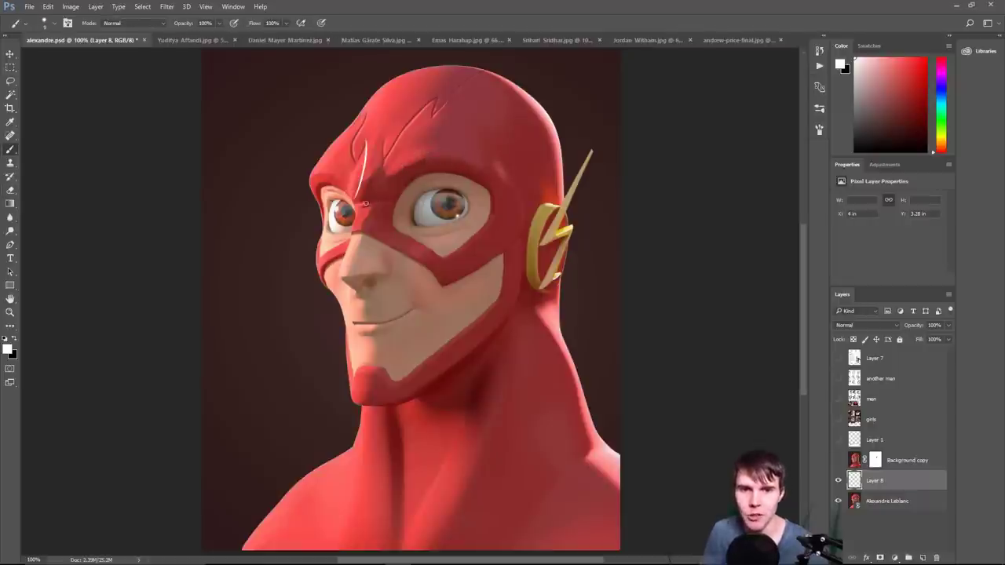
pyautogui.moveTo(366, 141); pyautogui.dragTo(360, 198)
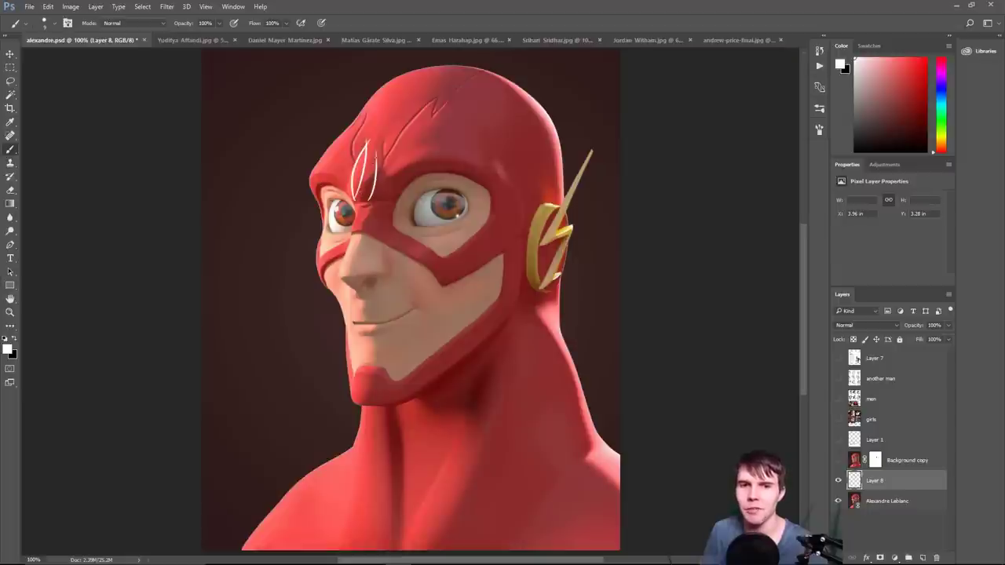
pyautogui.press('e')
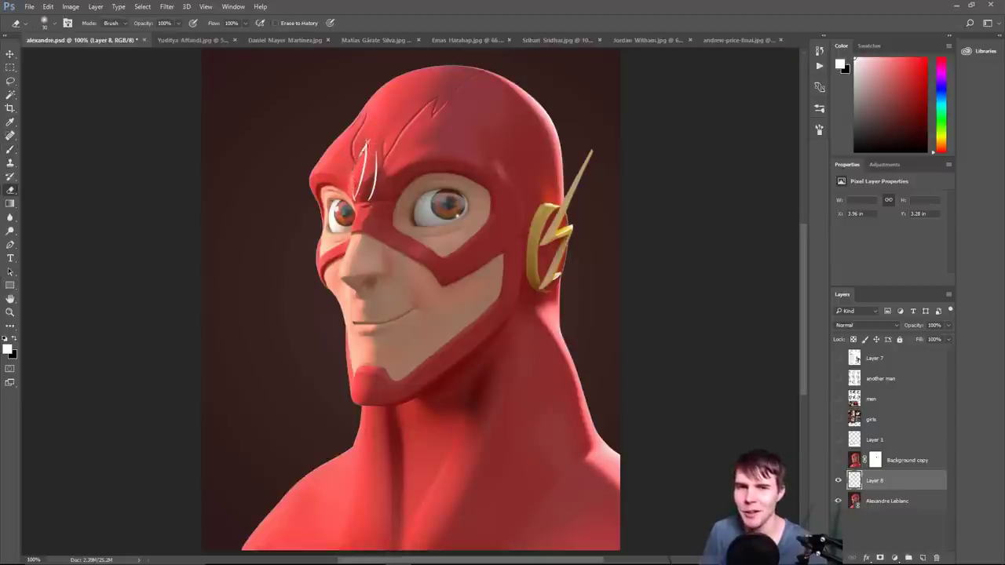
pyautogui.moveTo(365, 141); pyautogui.dragTo(358, 198)
pyautogui.press('b')
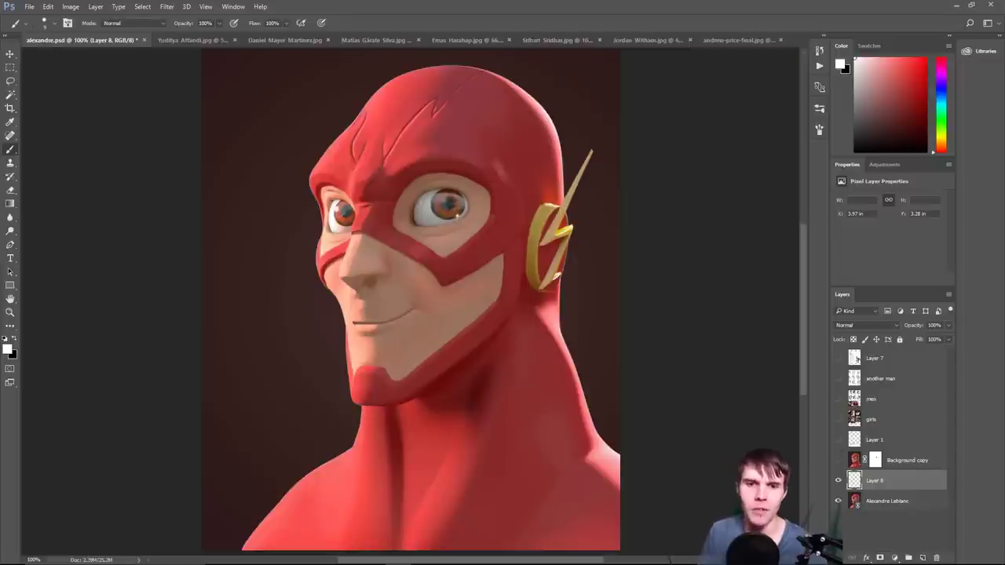
# - Examine the face up close, compare it with the "girls" reference layer, and hide that layer again
pyautogui.scroll(2, 505, 197)
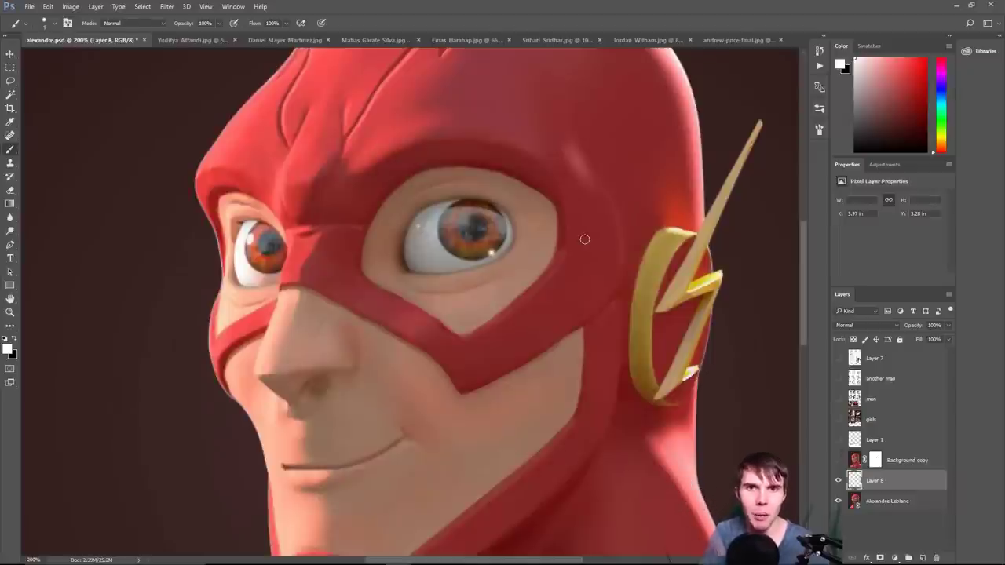
pyautogui.scroll(-5, 628, 340)
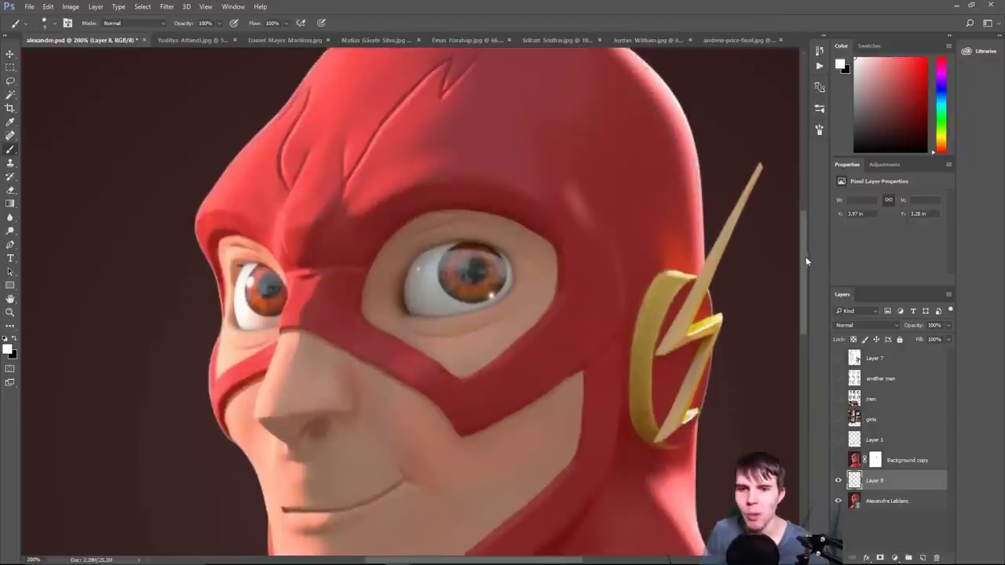
pyautogui.scroll(-3, 628, 341)
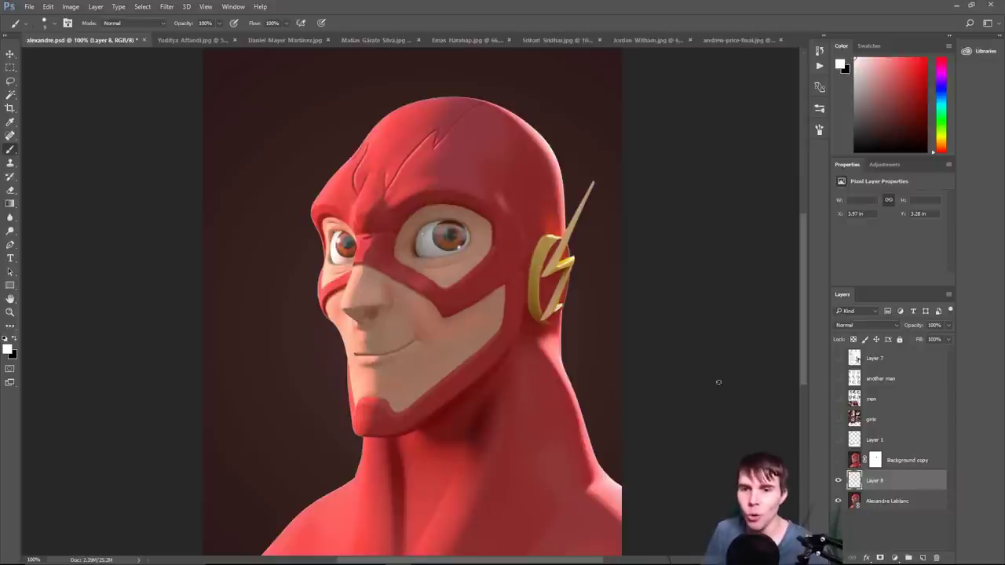
pyautogui.click(838, 420)
pyautogui.moveTo(635, 284); pyautogui.dragTo(630, 310)
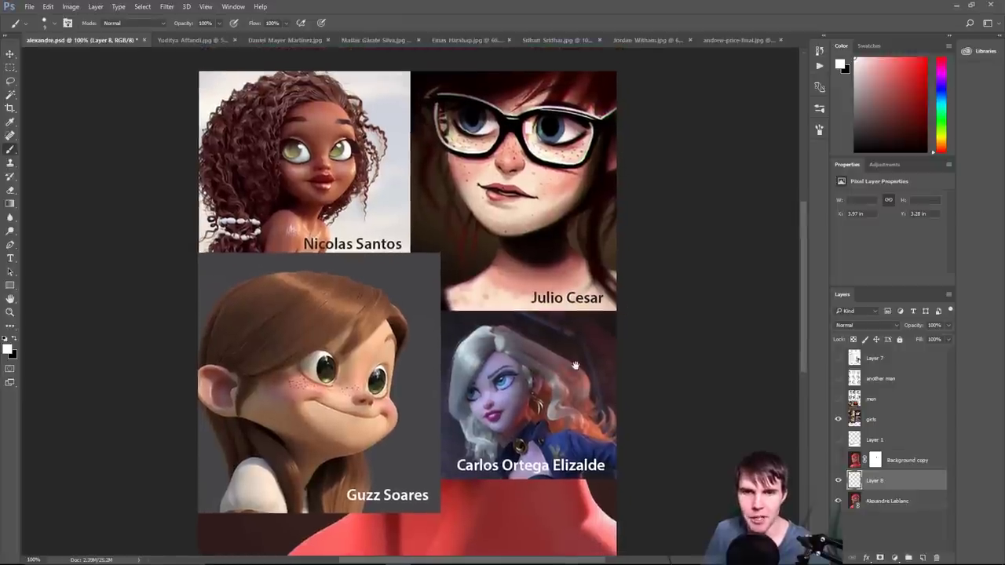
pyautogui.moveTo(576, 366); pyautogui.dragTo(589, 351)
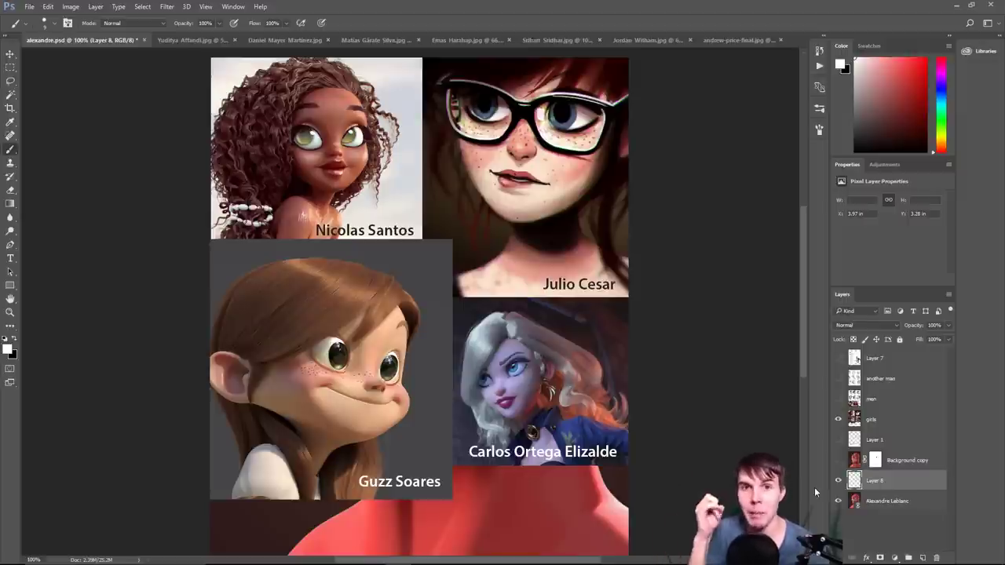
pyautogui.click(838, 419)
# - Show the "another man" and "men" reference layers in turn, study the stylized male faces, and hide both layers
pyautogui.click(838, 378)
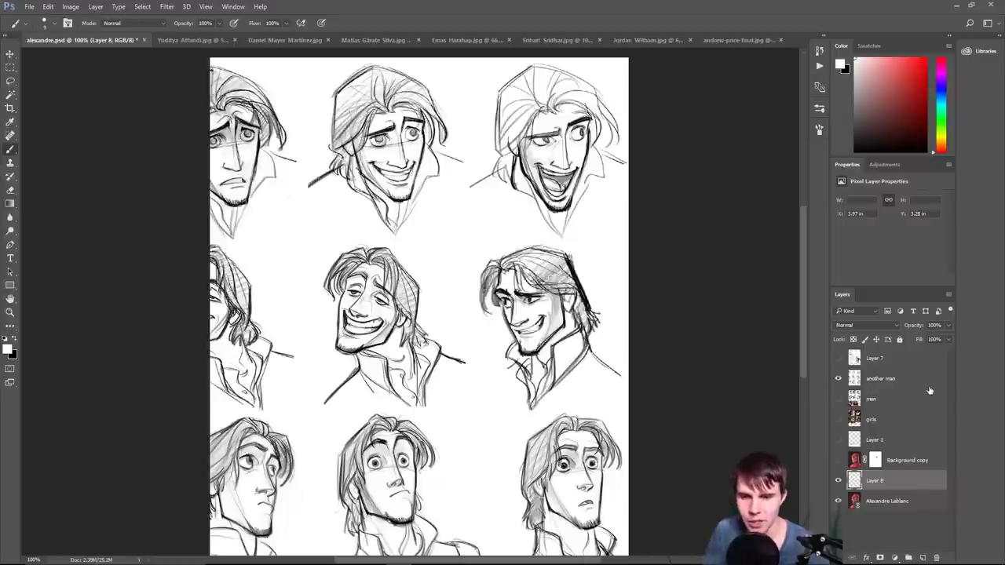
pyautogui.click(838, 378)
pyautogui.click(838, 399)
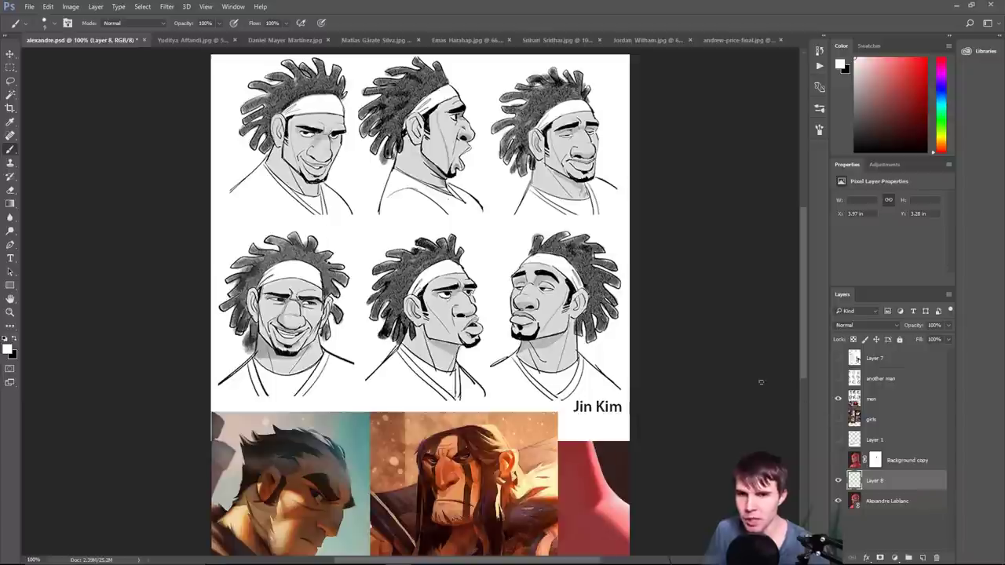
pyautogui.moveTo(426, 227)
pyautogui.mouseDown()
pyautogui.moveTo(470, 103)
pyautogui.moveTo(461, 103)
pyautogui.mouseUp()
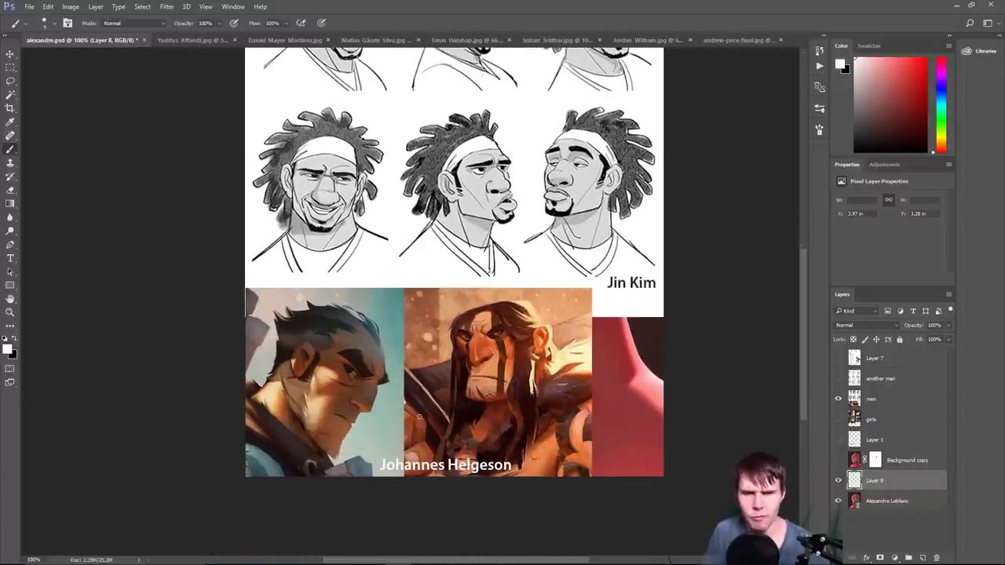
pyautogui.moveTo(460, 102); pyautogui.dragTo(455, 194)
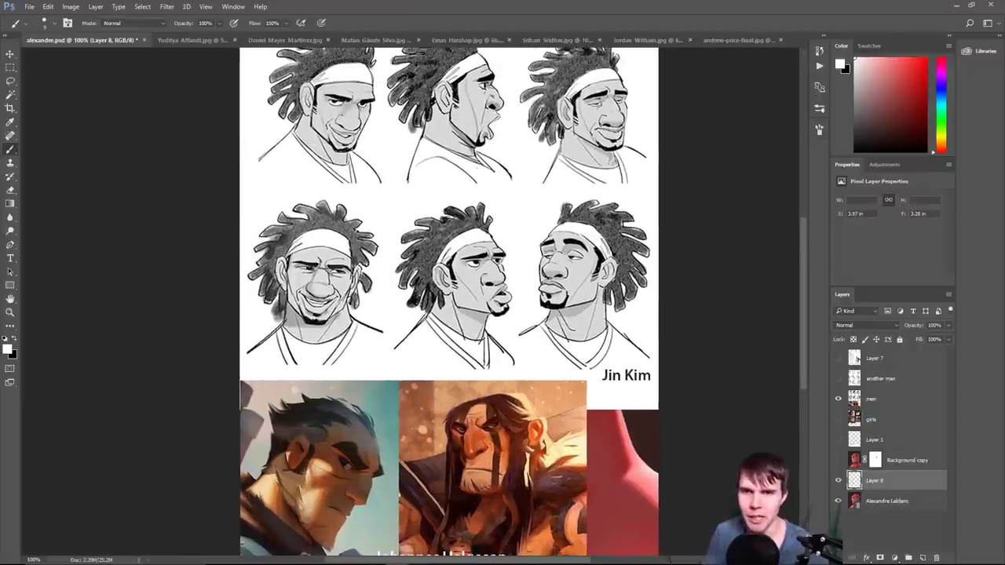
pyautogui.scroll(-2, 451, 330)
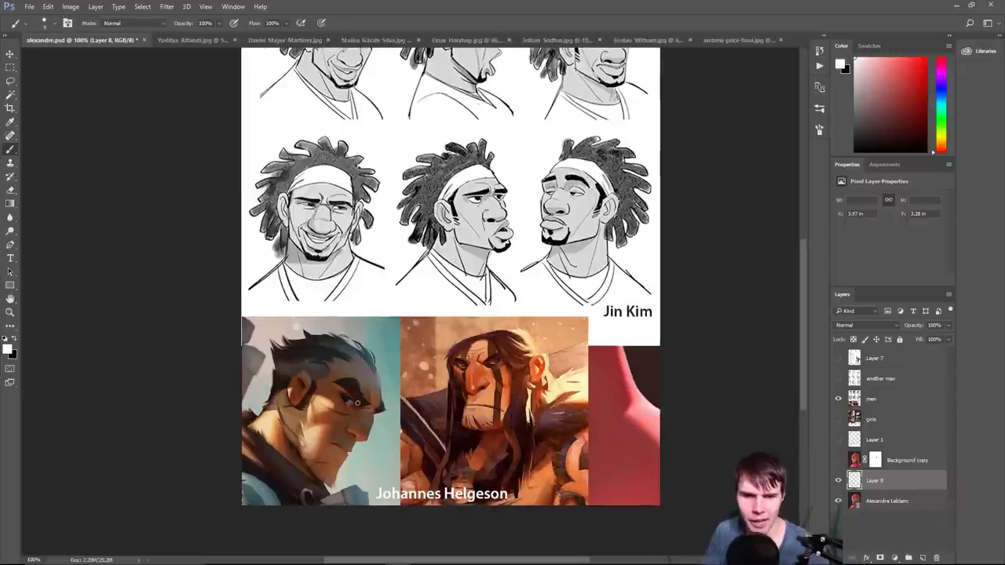
pyautogui.moveTo(457, 273); pyautogui.dragTo(447, 329)
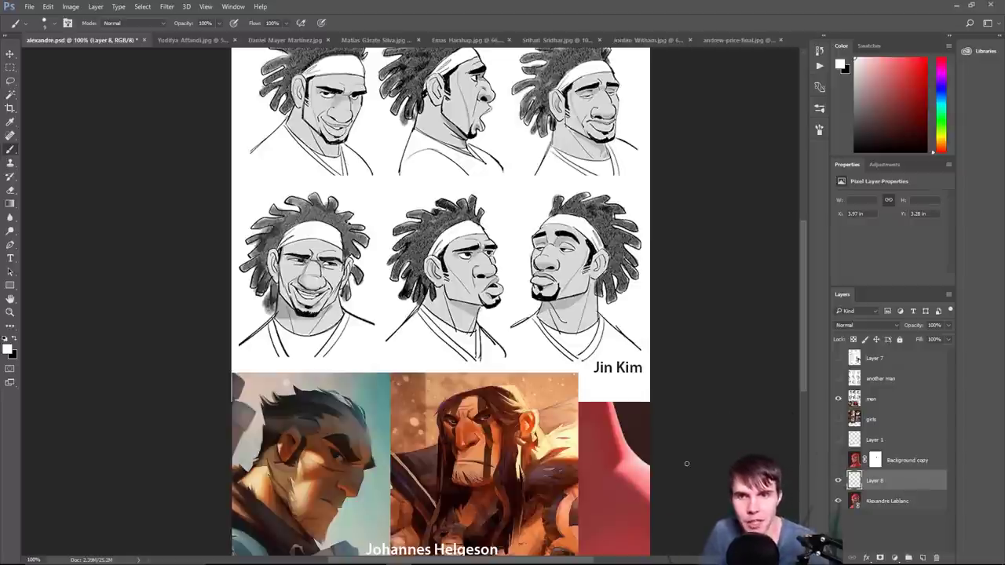
pyautogui.scroll(3, 686, 464)
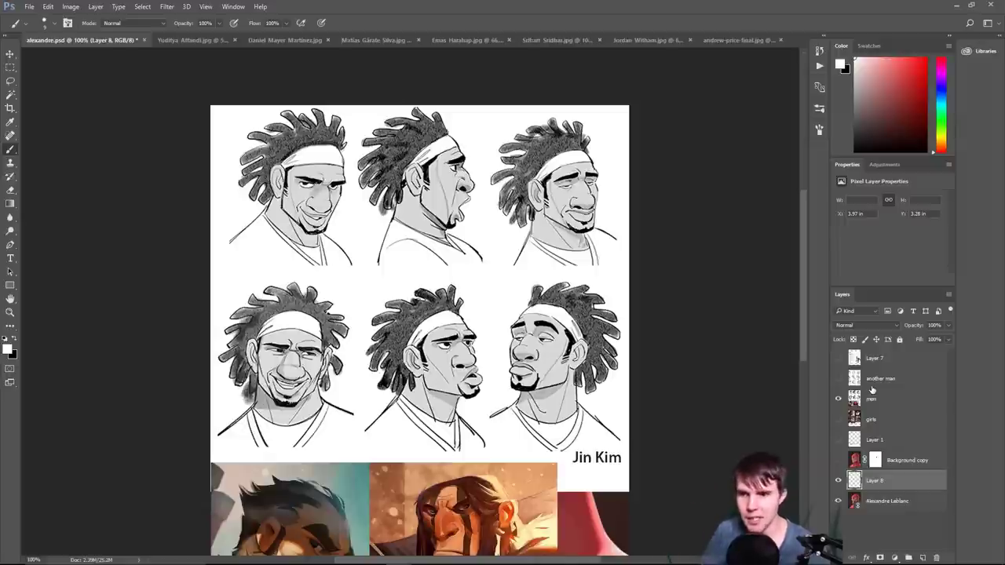
pyautogui.click(838, 399)
# - Try a thin black eyelid crease line above the larger eye on Layer 8, and undo it
pyautogui.moveTo(601, 378); pyautogui.dragTo(583, 272)
pyautogui.hotkey('ctrl', '-')
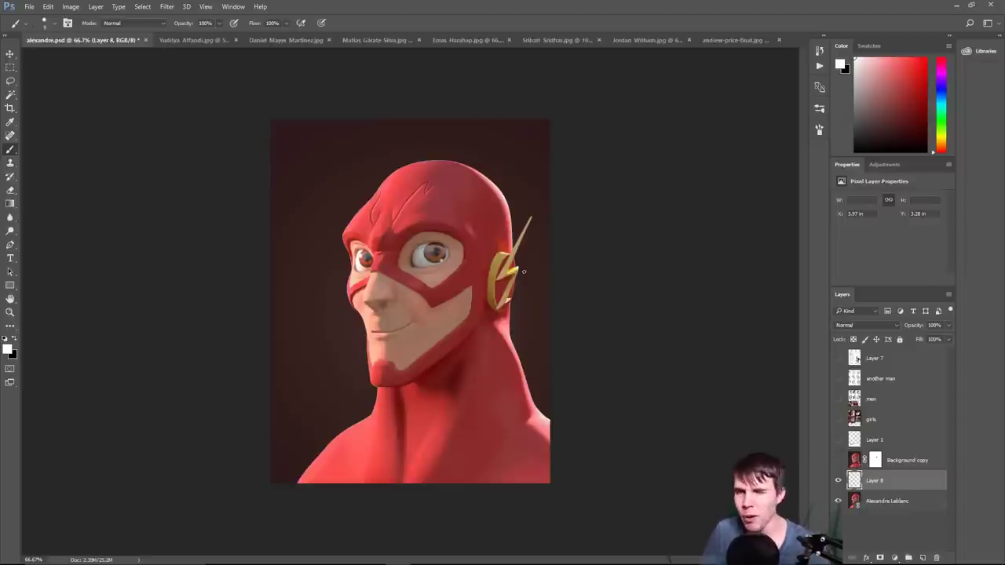
pyautogui.hotkey('ctrl', '+')
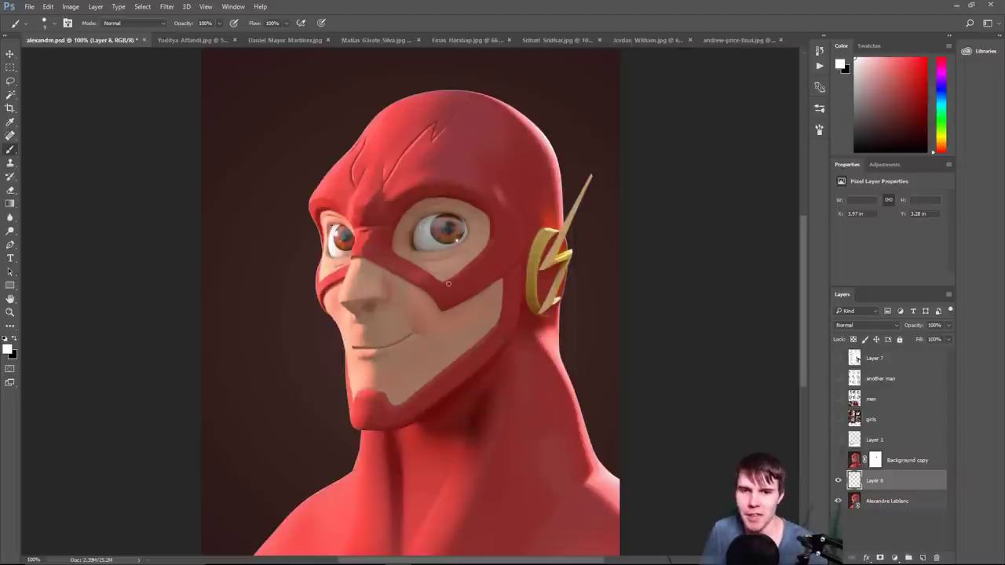
pyautogui.hotkey('ctrl', '+')
pyautogui.scroll(2, 487, 251)
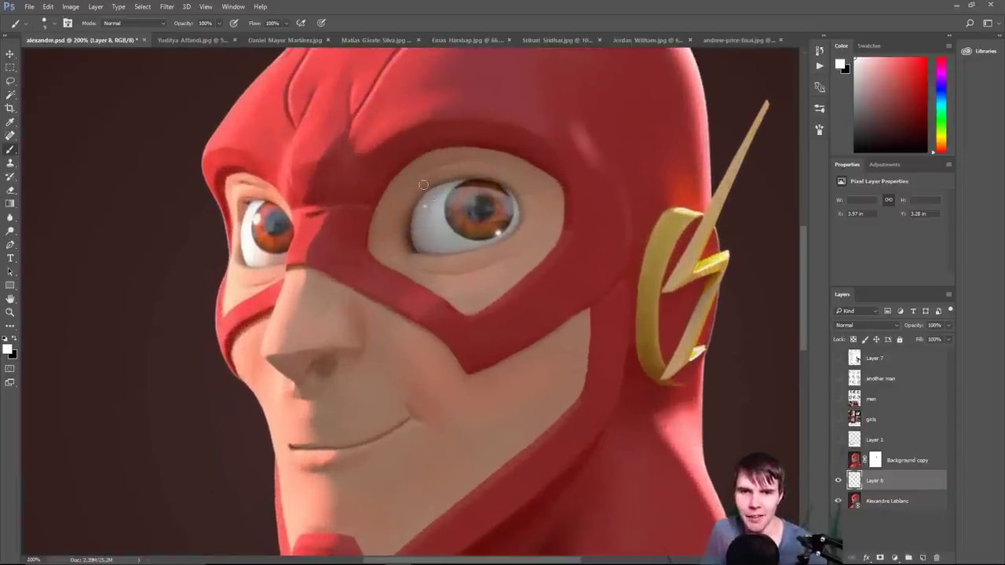
pyautogui.press('x')
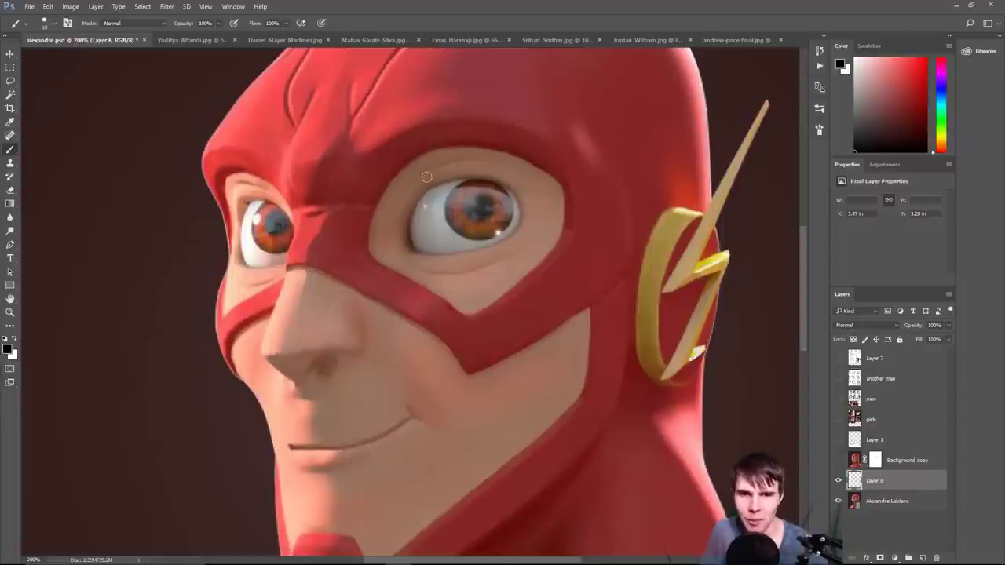
pyautogui.moveTo(401, 197); pyautogui.dragTo(474, 164)
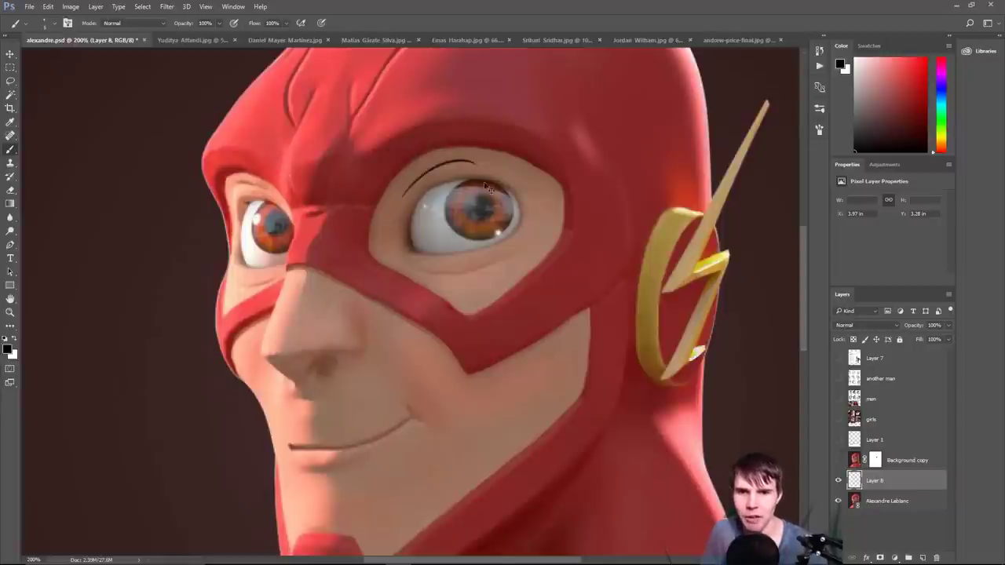
pyautogui.hotkey('ctrl', 'z')
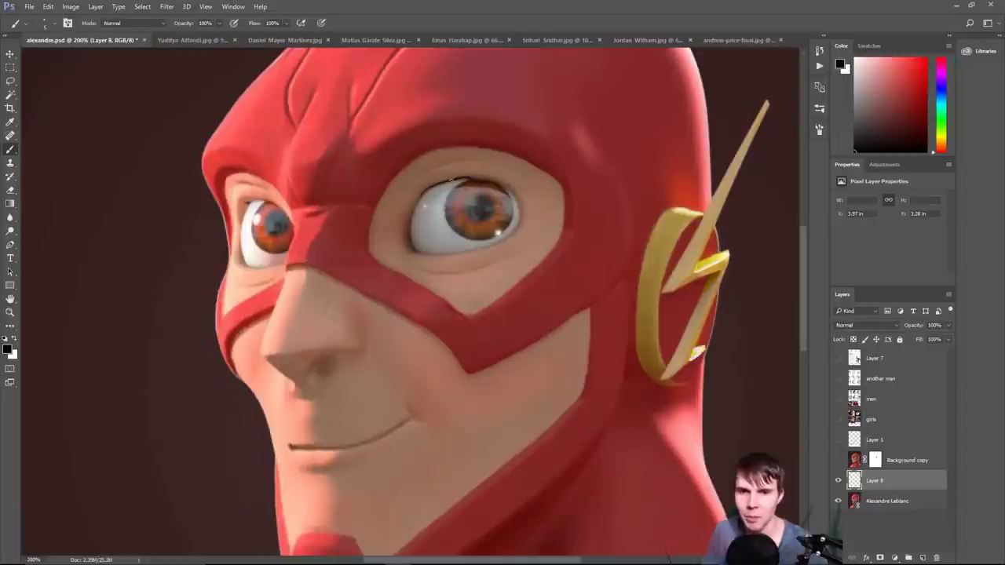
# - Trace the upper eyelid edge of the larger eye with black brush strokes, and undo them
pyautogui.moveTo(426, 179)
pyautogui.mouseDown()
pyautogui.moveTo(476, 171)
pyautogui.moveTo(464, 180)
pyautogui.moveTo(501, 191)
pyautogui.mouseUp()
pyautogui.hotkey('ctrl', 'alt', 'z')
pyautogui.hotkey('ctrl', 'alt', 'z')
pyautogui.hotkey('ctrl', 'alt', 'z')
pyautogui.hotkey('ctrl', 'alt', 'z')
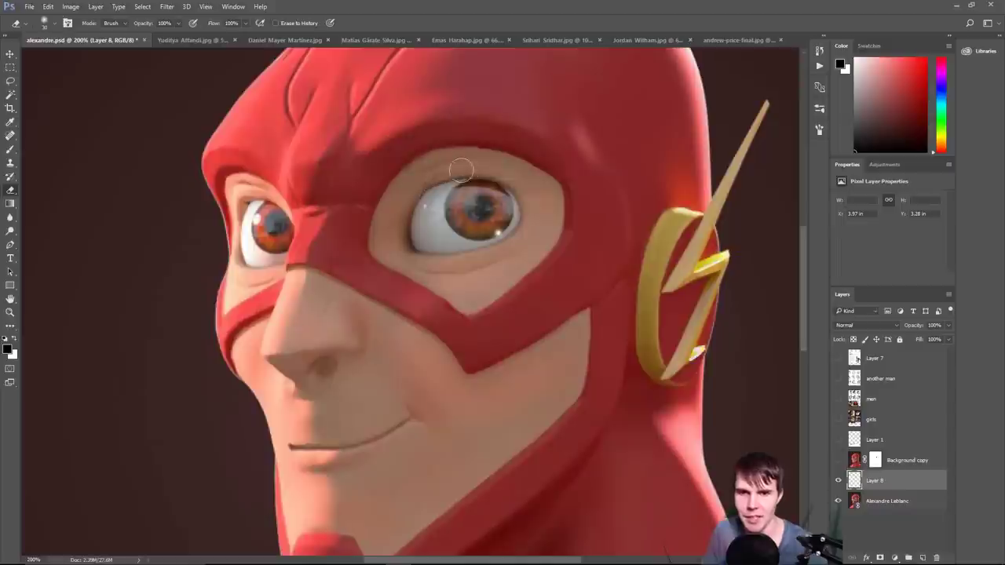
# - Show Layer 7 with the Proko anatomy course page over the image, and set the foreground color to white
pyautogui.hotkey('ctrl', '-')
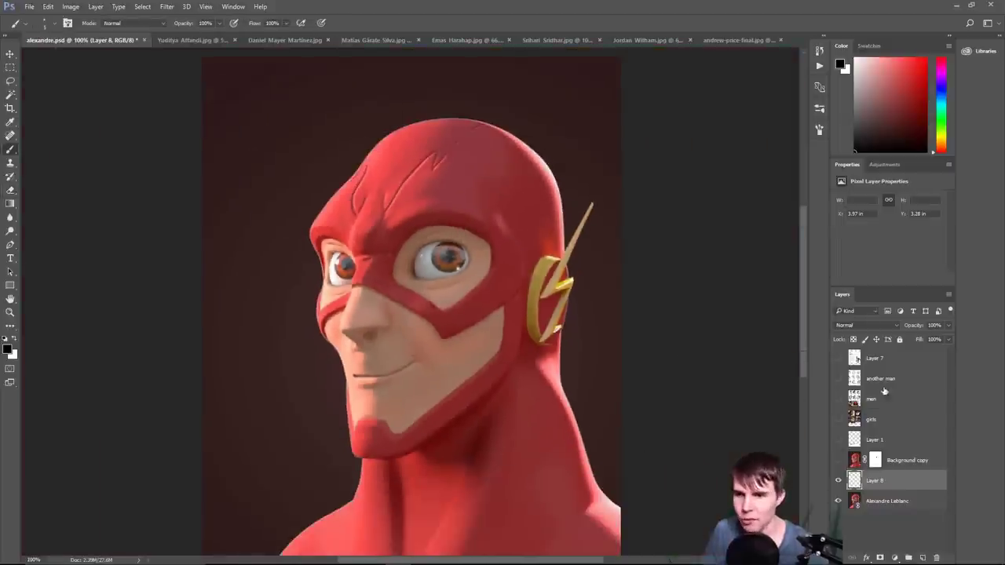
pyautogui.click(838, 358)
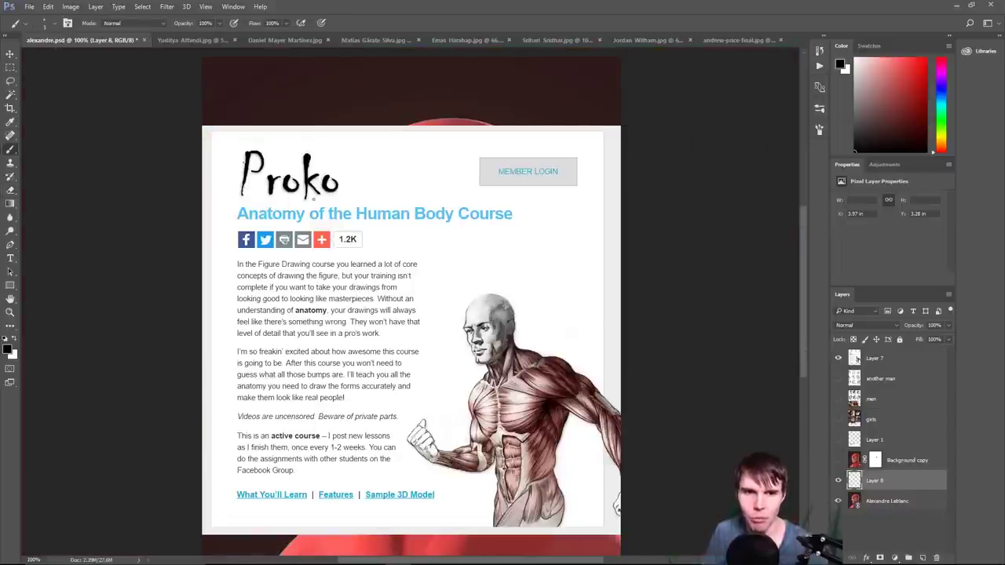
pyautogui.press('x')
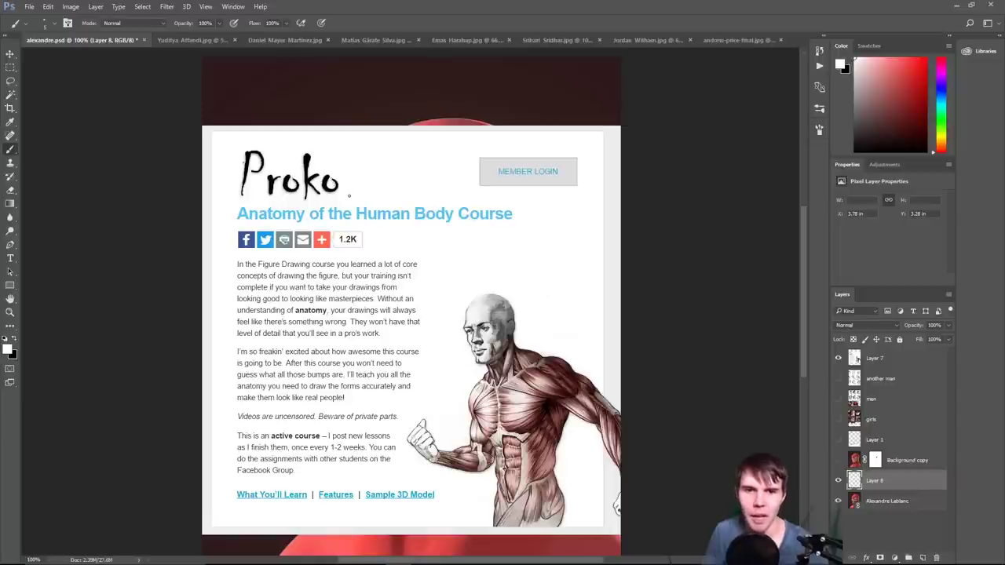
# - Set the foreground color to black, hide Layer 7, and examine the character's jaw and chin up close
pyautogui.press('x')
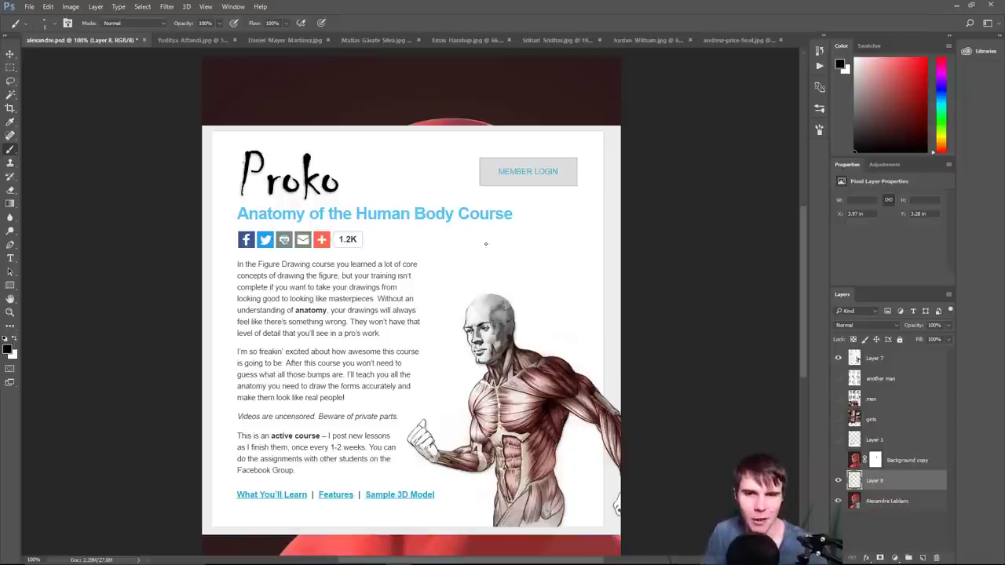
pyautogui.click(838, 358)
pyautogui.scroll(-2, 523, 359)
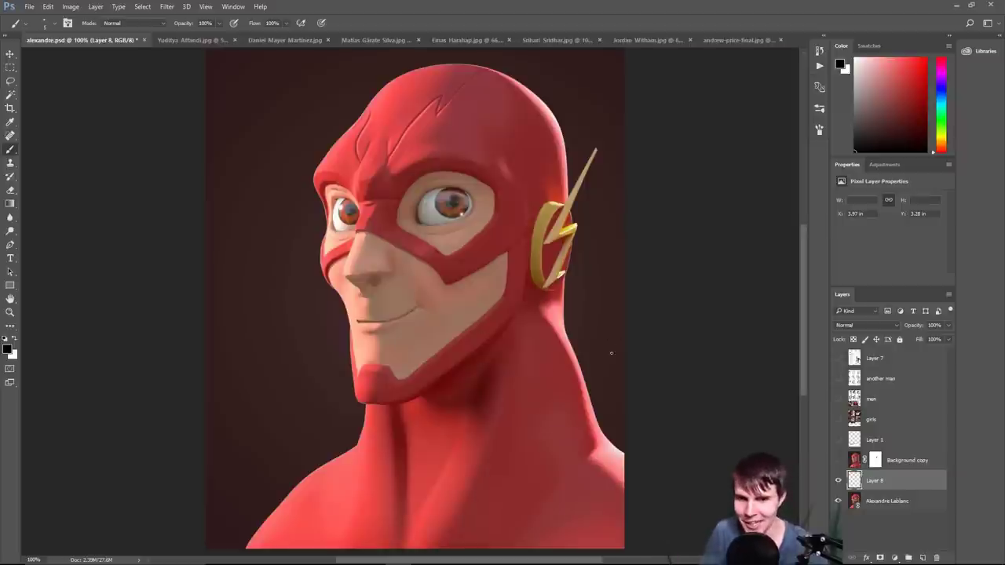
pyautogui.scroll(5, 395, 397)
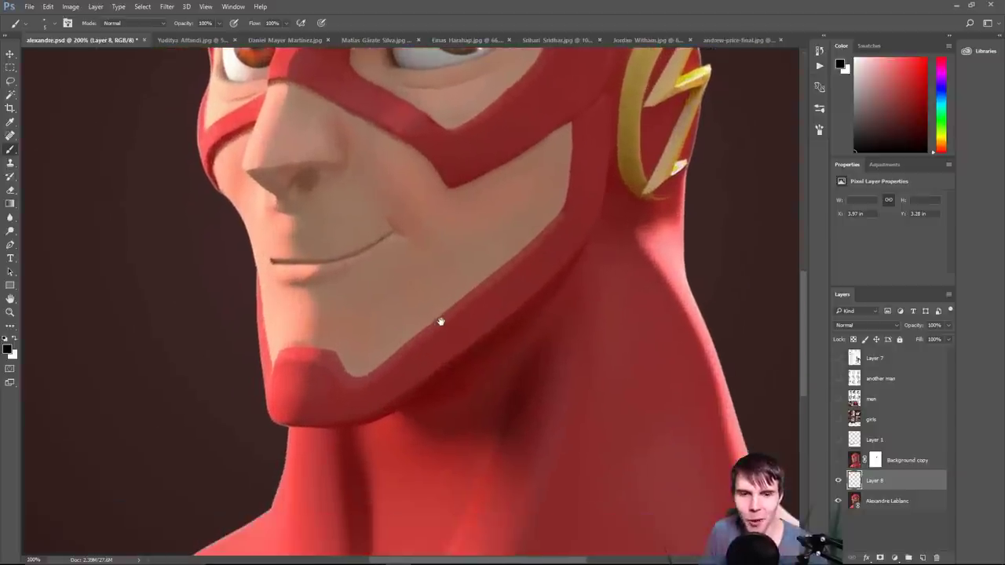
pyautogui.scroll(-2, 440, 315)
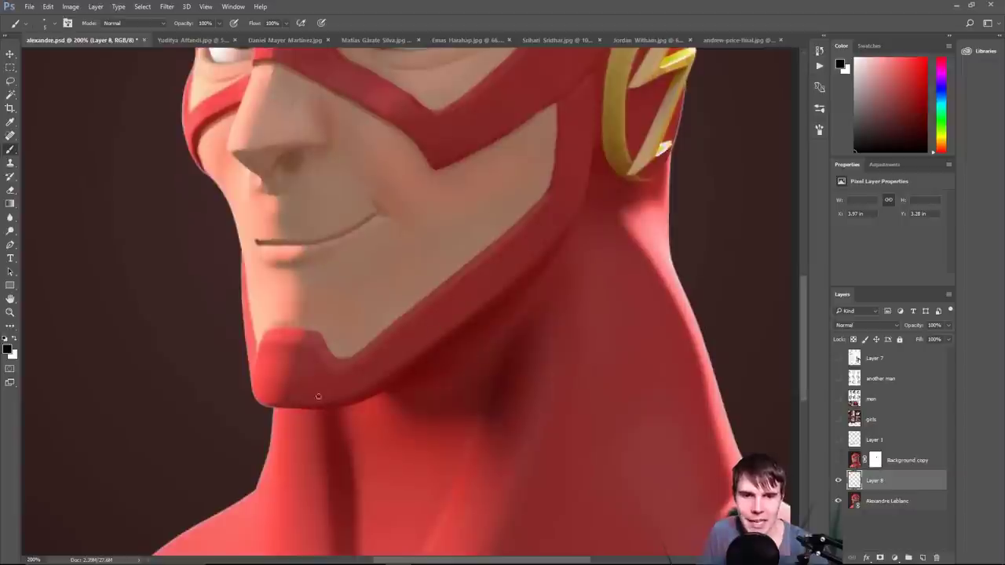
pyautogui.scroll(-3, 406, 393)
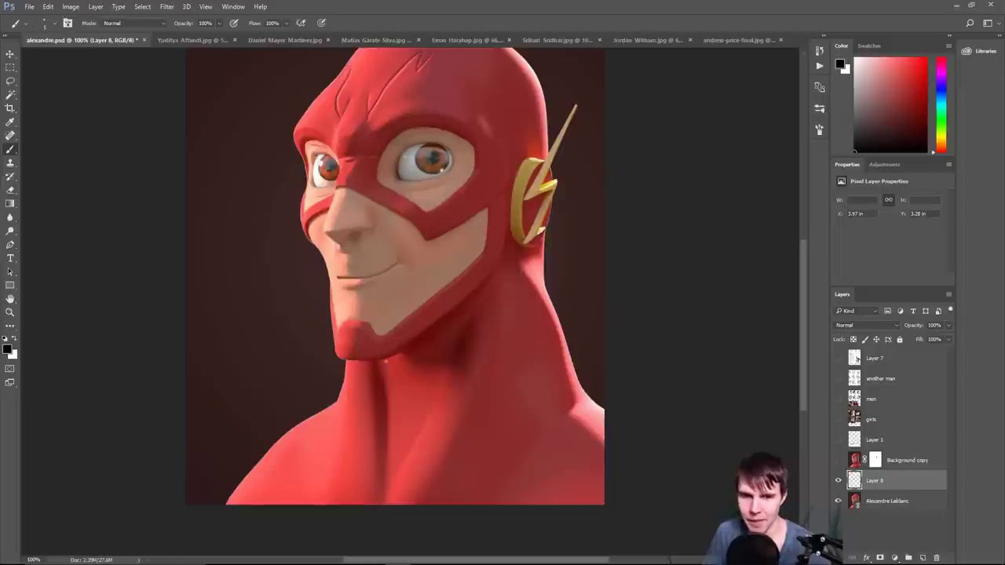
# - Try white brush marks under the chin and around the jaw corner below the ear, and erase them
pyautogui.moveTo(384, 359); pyautogui.dragTo(416, 359)
pyautogui.hotkey('ctrl', 'z')
pyautogui.press('x')
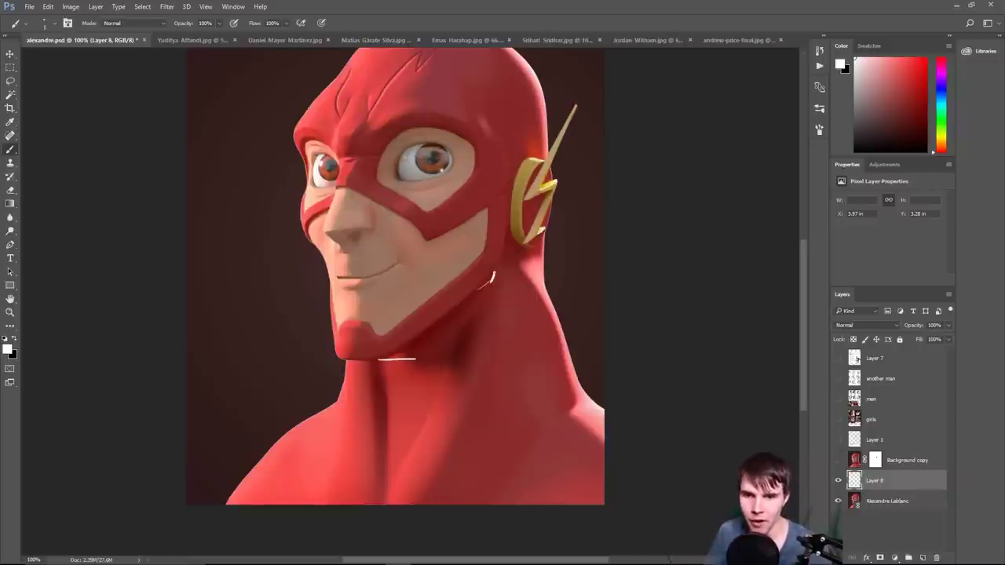
pyautogui.moveTo(493, 277); pyautogui.dragTo(502, 218)
pyautogui.hotkey('ctrl', 'z')
pyautogui.moveTo(494, 280); pyautogui.dragTo(500, 217)
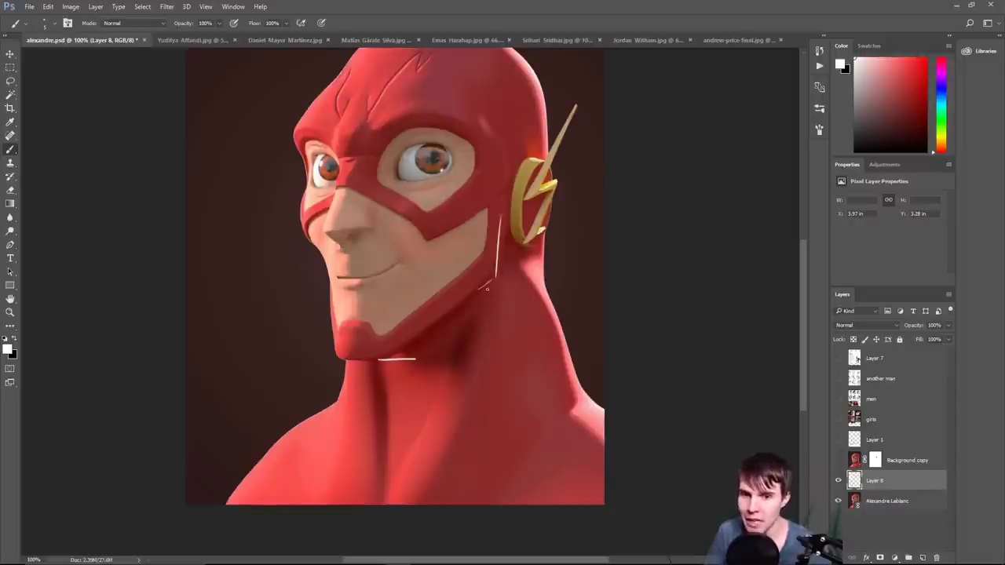
pyautogui.moveTo(498, 281); pyautogui.dragTo(492, 237)
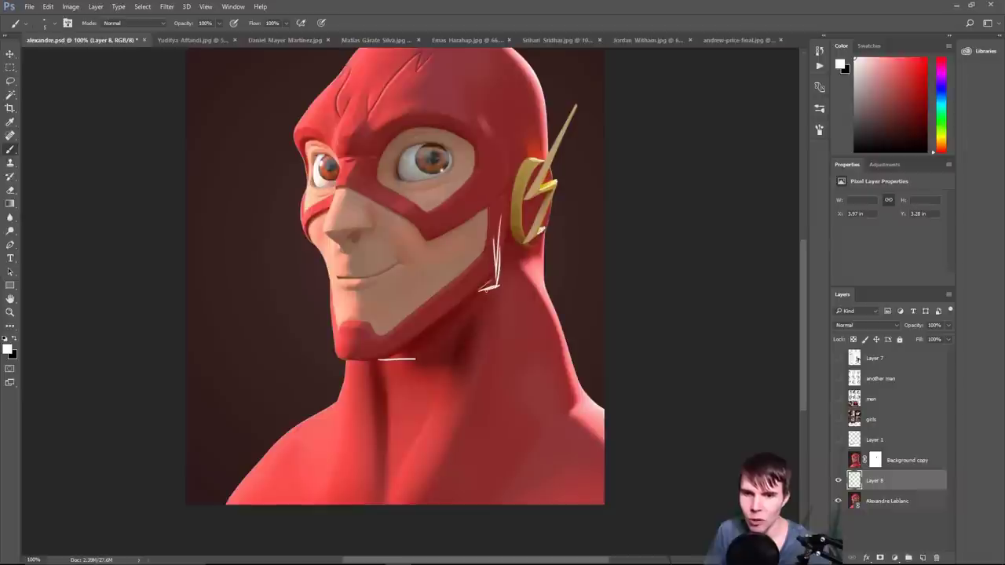
pyautogui.moveTo(487, 289)
pyautogui.mouseDown()
pyautogui.moveTo(420, 355)
pyautogui.moveTo(499, 286)
pyautogui.moveTo(432, 367)
pyautogui.moveTo(442, 334)
pyautogui.moveTo(477, 320)
pyautogui.moveTo(500, 289)
pyautogui.moveTo(499, 230)
pyautogui.moveTo(481, 254)
pyautogui.mouseUp()
pyautogui.press('e')
pyautogui.press('b')
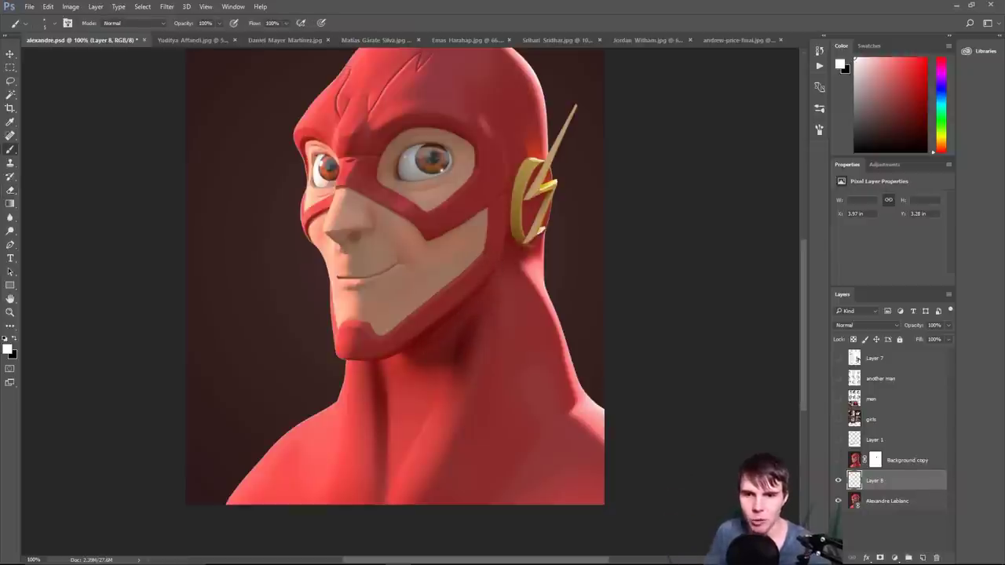
# - Try a curved white line beside the back of the neck, and erase it
pyautogui.moveTo(586, 380); pyautogui.dragTo(553, 289)
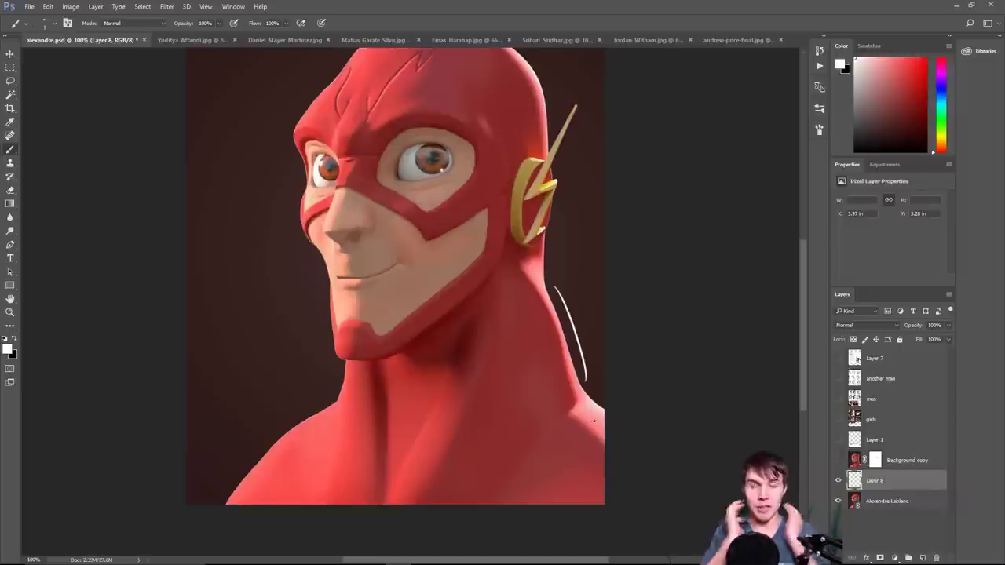
pyautogui.press('e')
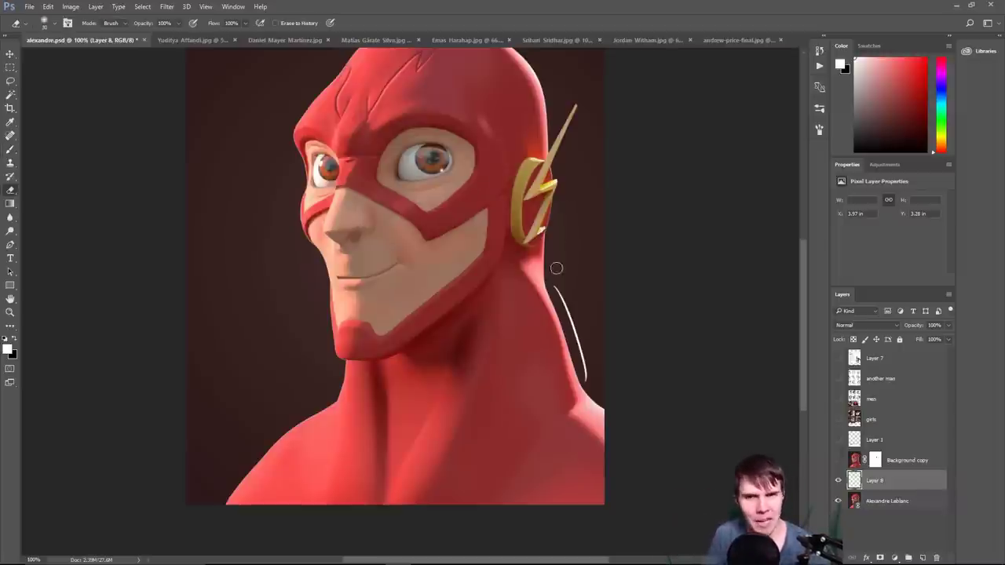
pyautogui.moveTo(554, 265)
pyautogui.mouseDown()
pyautogui.moveTo(550, 278)
pyautogui.moveTo(568, 283)
pyautogui.moveTo(586, 348)
pyautogui.mouseUp()
pyautogui.press('b')
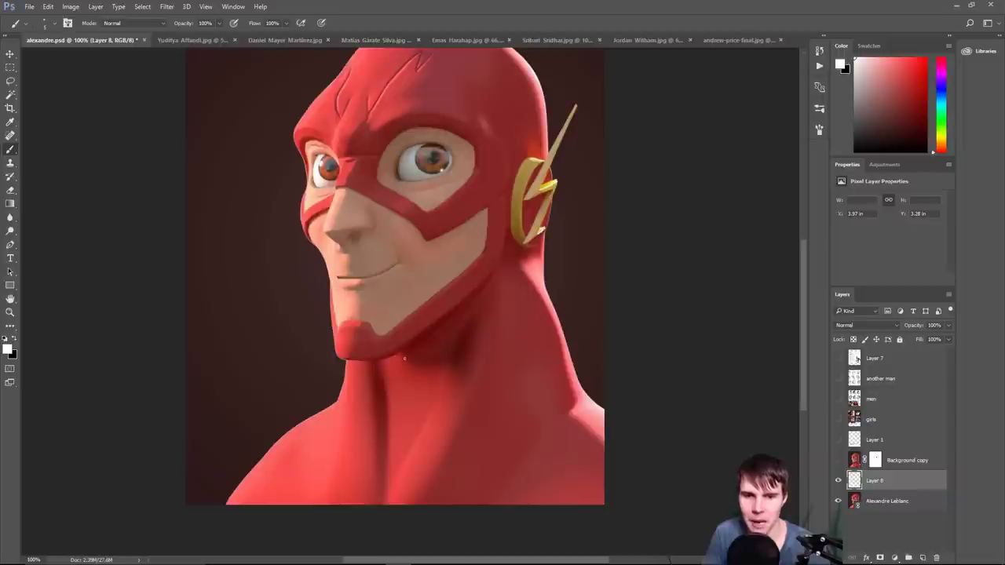
# - Trace the jaw from beside the ear to under the chin, outline the nose in white on Layer 8, and hide that layer
pyautogui.moveTo(380, 358); pyautogui.dragTo(421, 358)
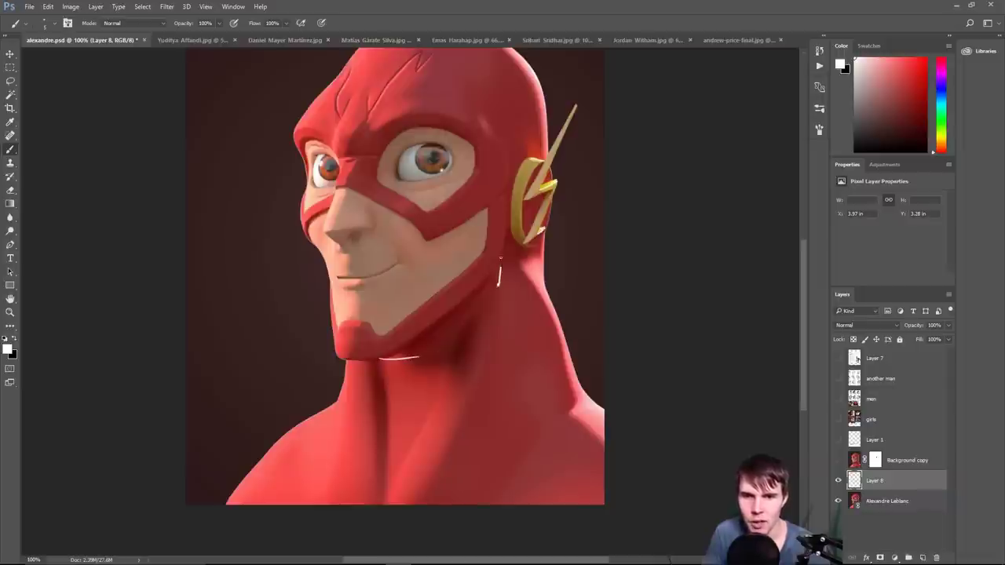
pyautogui.moveTo(500, 204)
pyautogui.mouseDown()
pyautogui.moveTo(490, 290)
pyautogui.moveTo(498, 286)
pyautogui.moveTo(416, 358)
pyautogui.mouseUp()
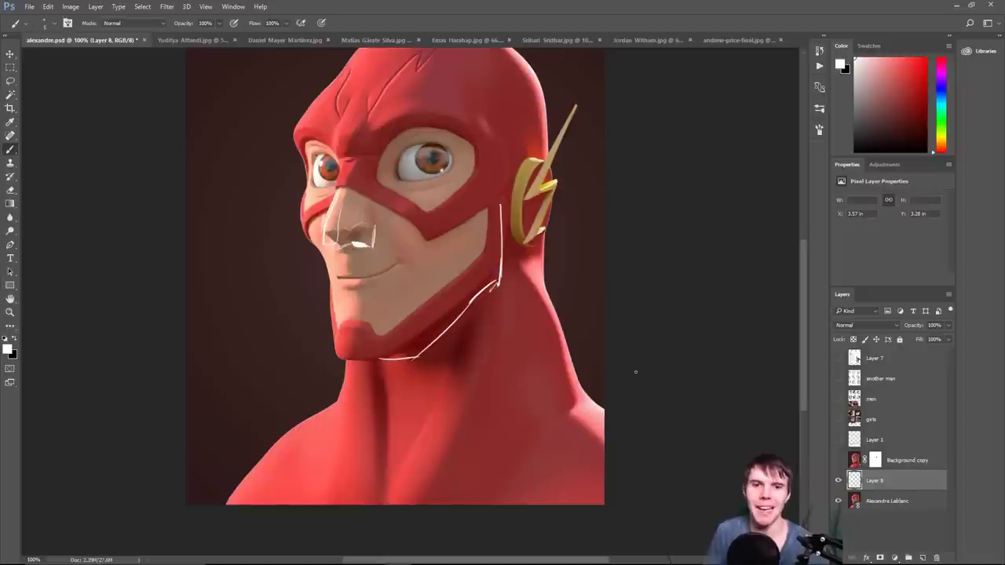
pyautogui.click(838, 481)
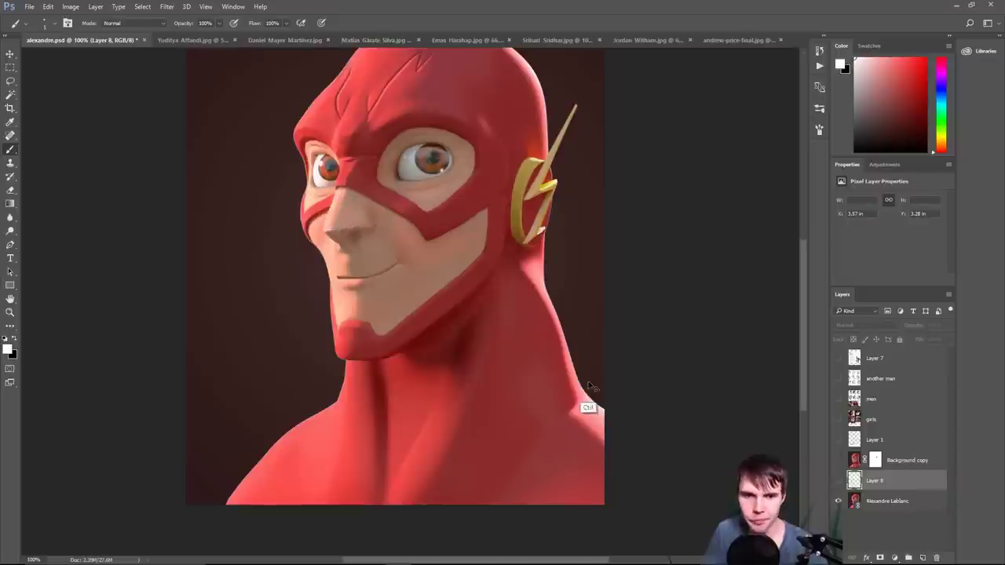
# - Show the Background copy layer and toggle its visibility to compare the reshaped face with the original render
pyautogui.hotkey('ctrl', '-')
pyautogui.hotkey('ctrl', '+')
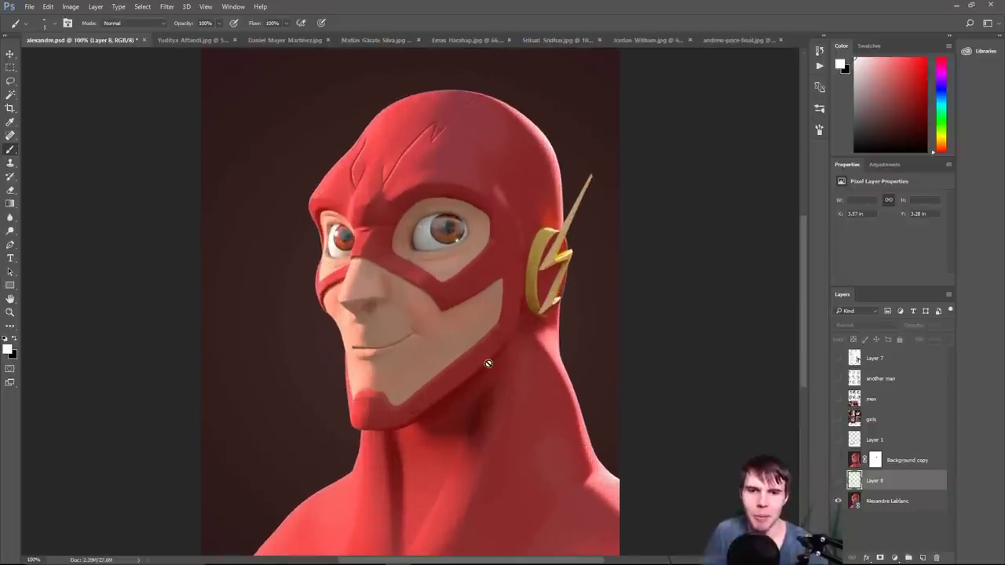
pyautogui.moveTo(478, 422); pyautogui.dragTo(472, 363)
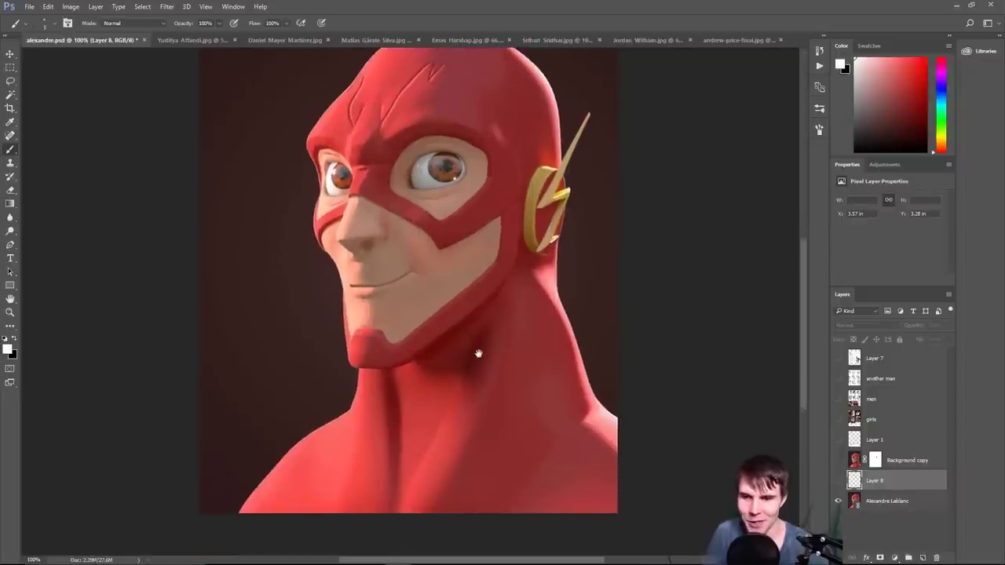
pyautogui.click(839, 462)
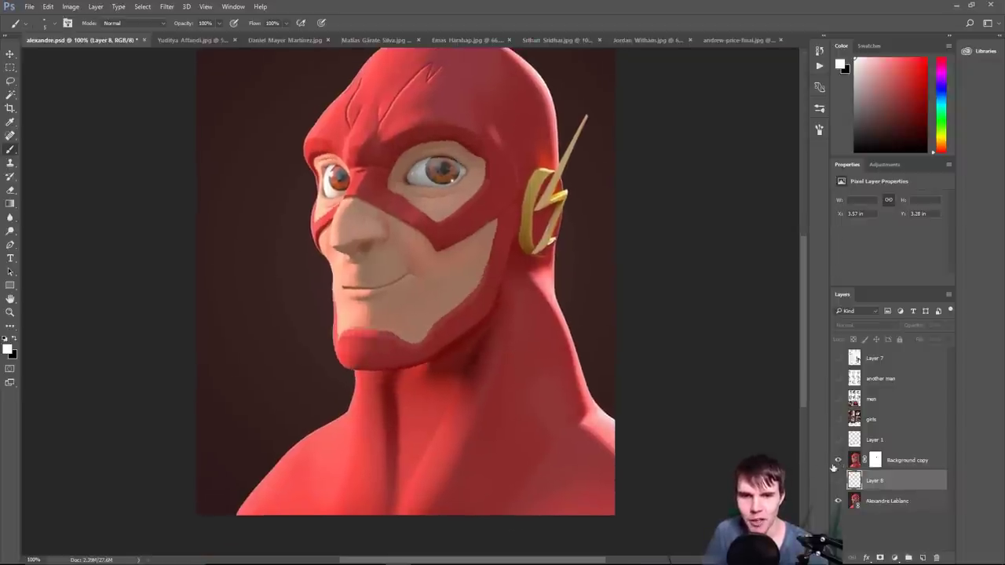
pyautogui.scroll(2, 673, 399)
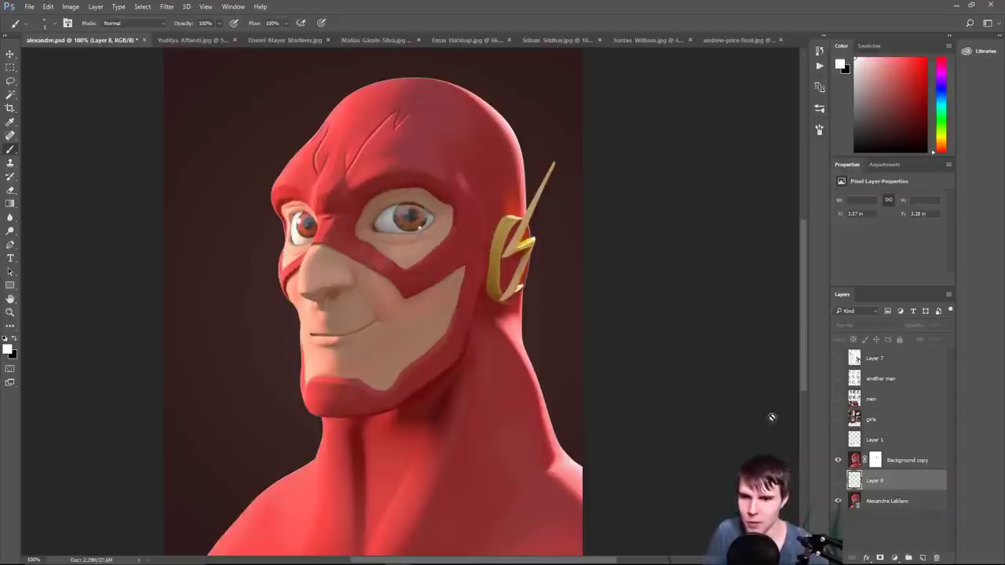
pyautogui.click(838, 462)
pyautogui.click(839, 461)
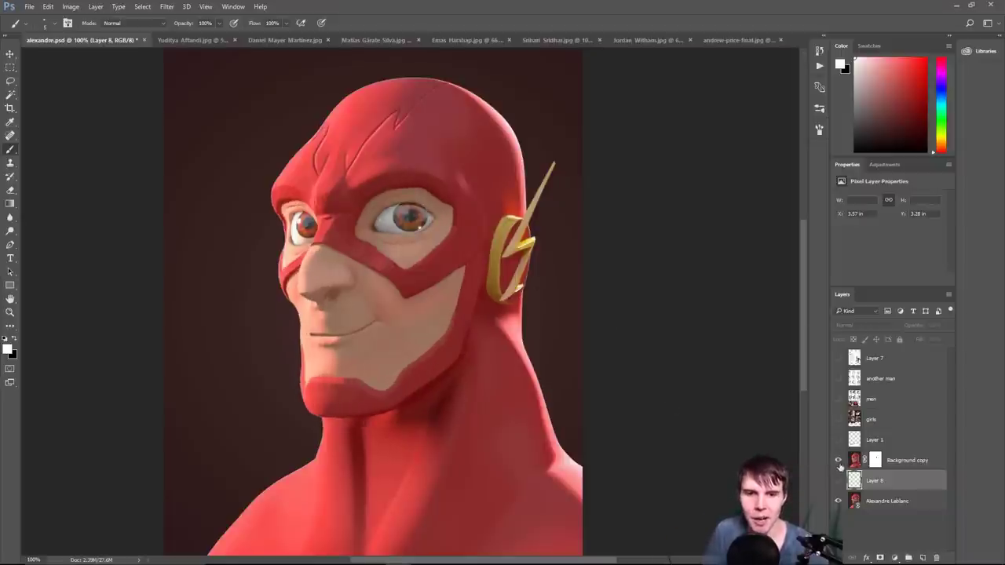
pyautogui.click(838, 462)
pyautogui.click(839, 461)
pyautogui.click(839, 464)
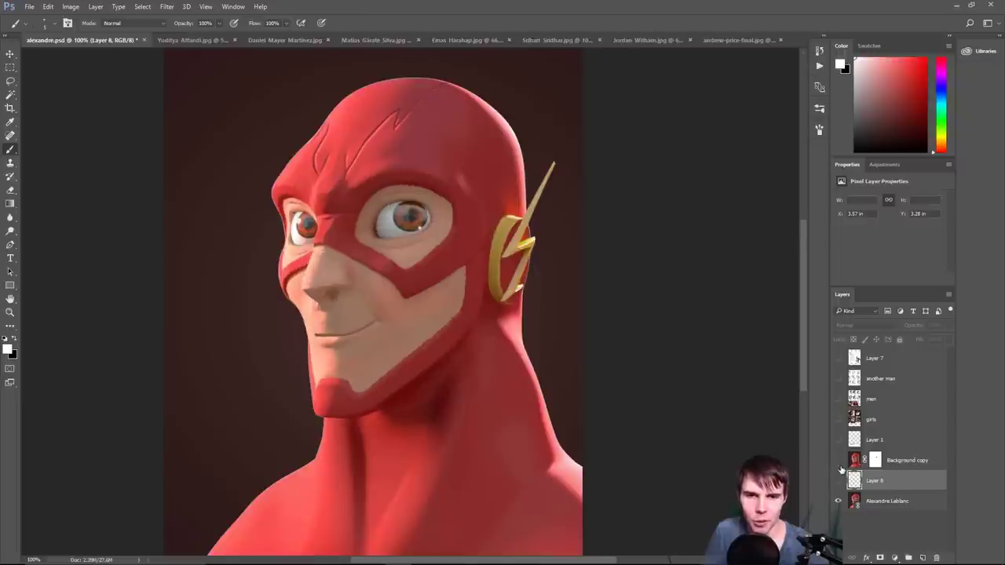
pyautogui.click(839, 463)
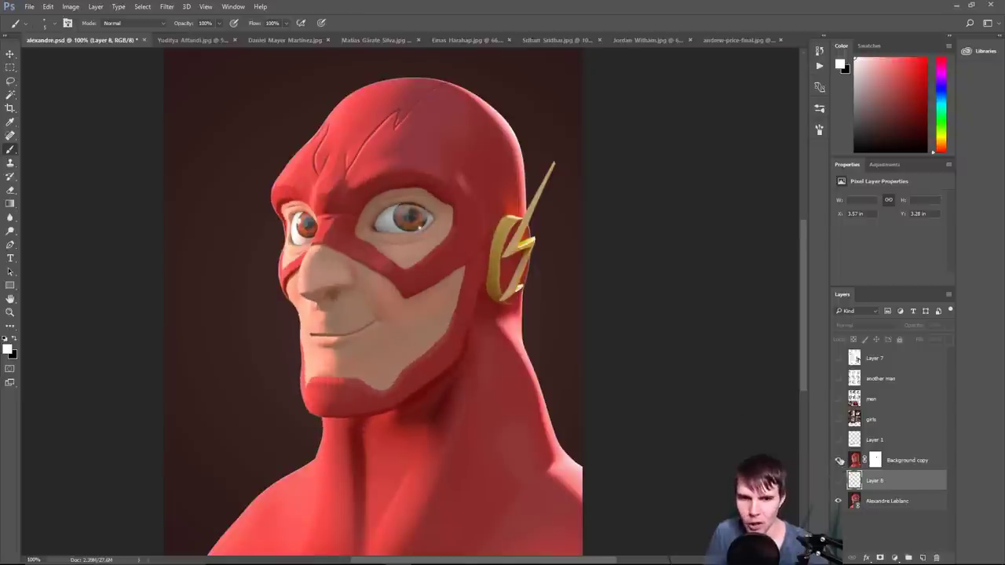
pyautogui.click(839, 462)
# - Compare Background copy with the original render at 66.67% and 200% zoom, and leave the layer hidden
pyautogui.hotkey('ctrl', '-')
pyautogui.click(839, 463)
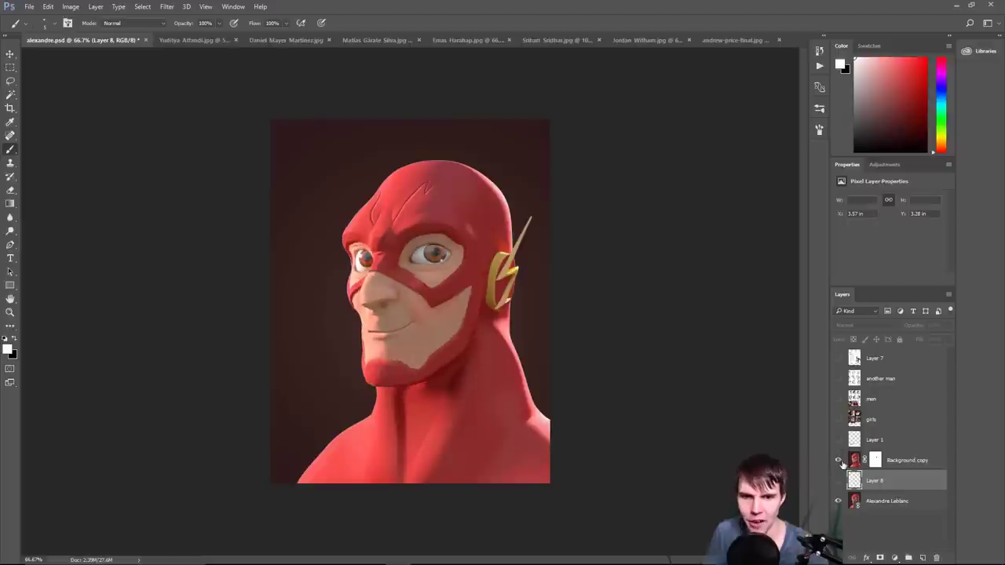
pyautogui.click(838, 463)
pyautogui.click(839, 462)
pyautogui.click(839, 462)
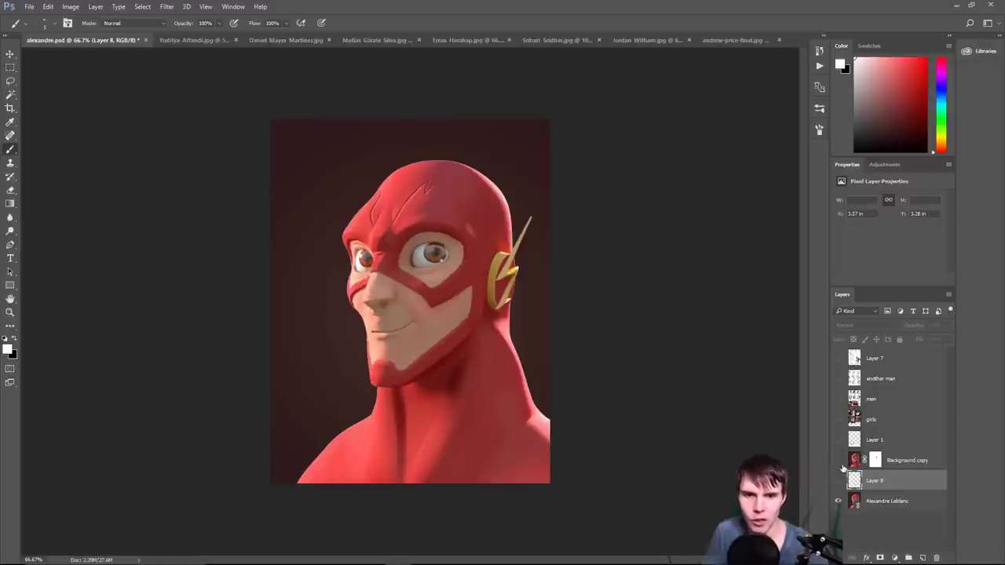
pyautogui.click(839, 463)
pyautogui.hotkey('ctrl', '+')
pyautogui.hotkey('ctrl', '+')
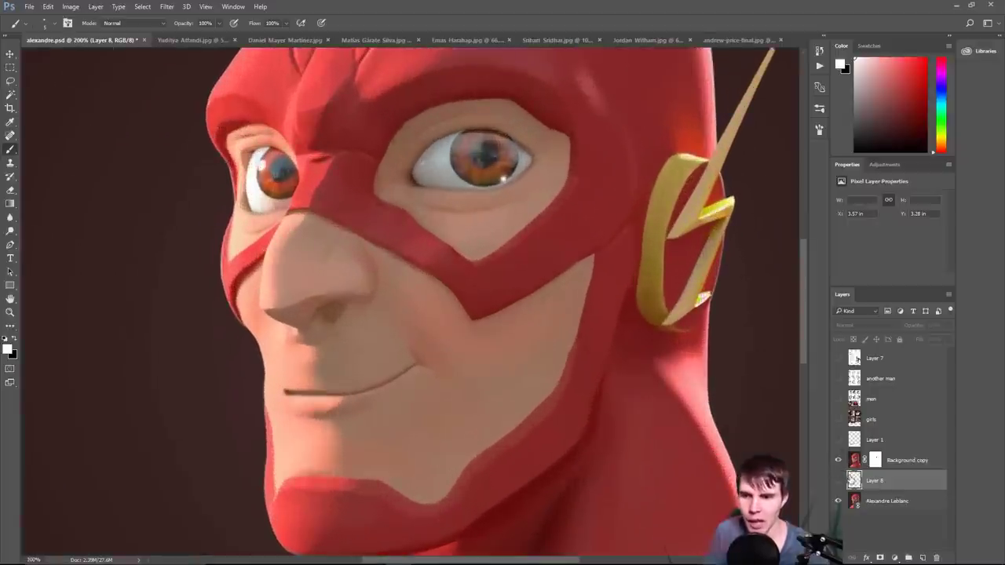
pyautogui.click(838, 462)
pyautogui.hotkey('ctrl', '-')
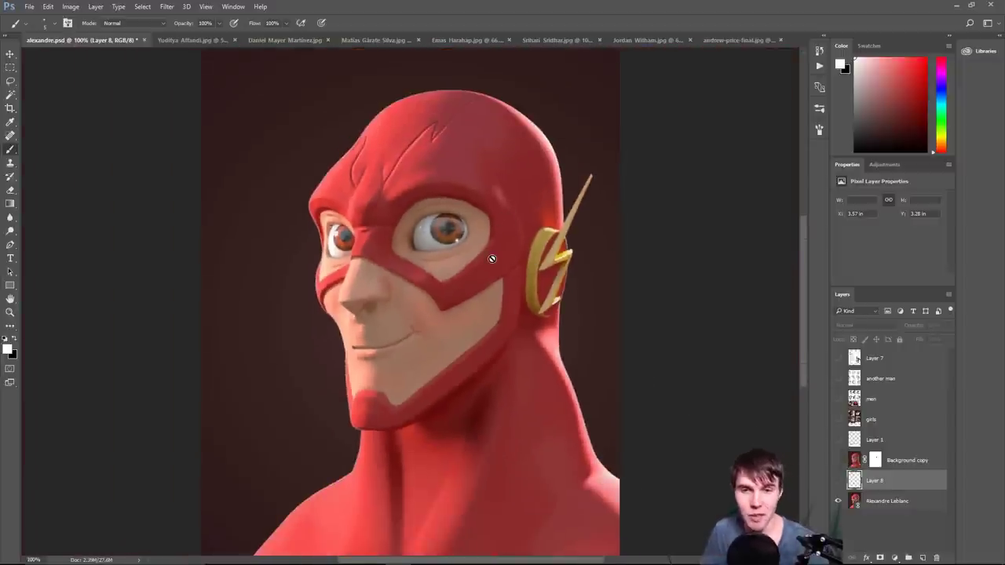
pyautogui.scroll(2, 484, 161)
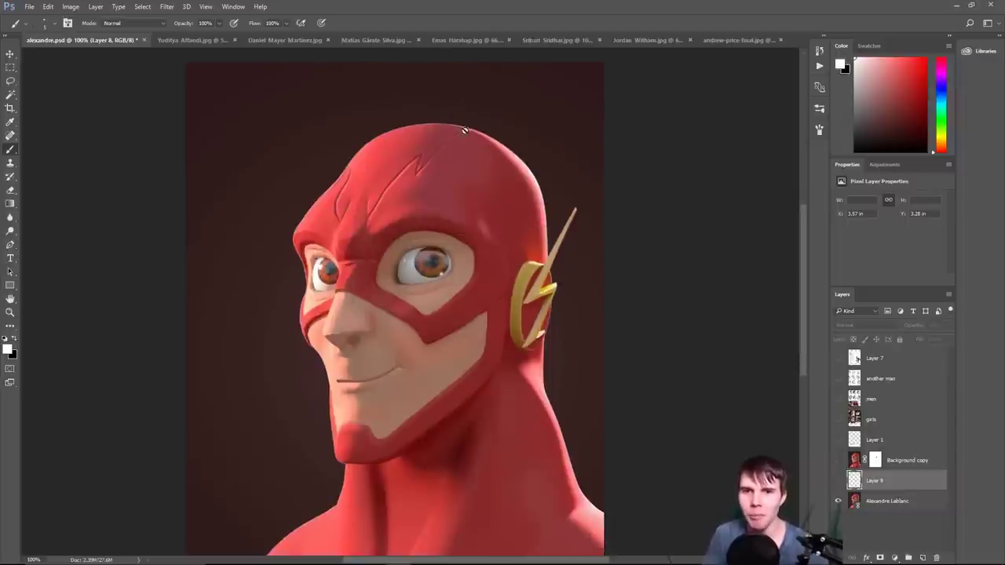
# - Show Layer 8 and draw a white arrow toward the back of the head and guide lines converging on the brow
pyautogui.click(838, 481)
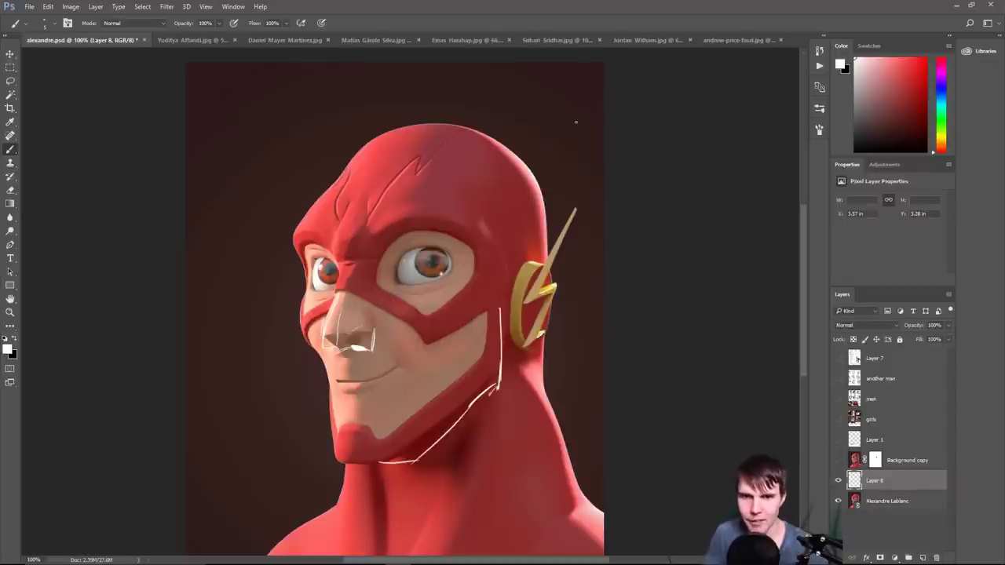
pyautogui.moveTo(601, 116)
pyautogui.mouseDown()
pyautogui.moveTo(544, 158)
pyautogui.moveTo(571, 160)
pyautogui.mouseUp()
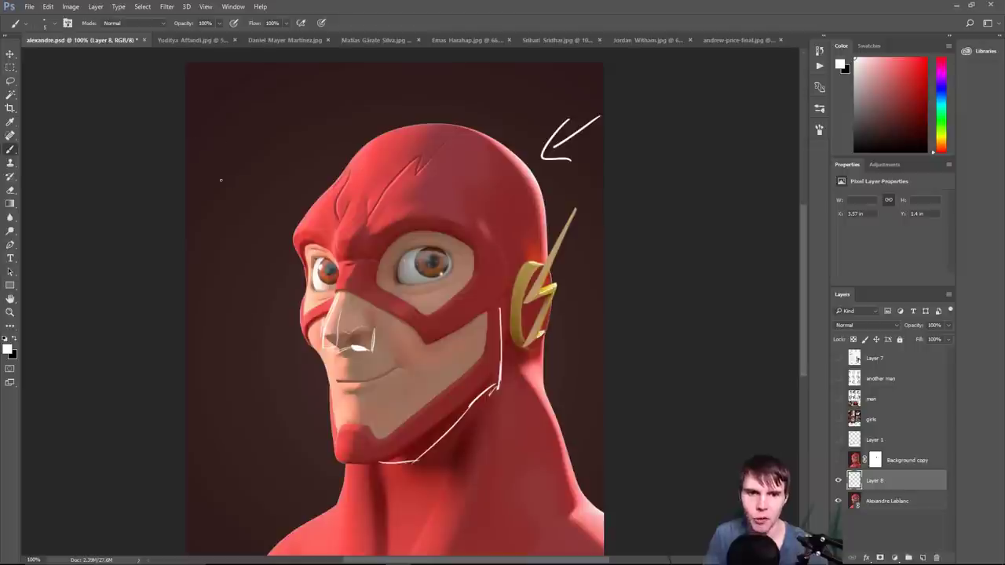
pyautogui.moveTo(192, 173)
pyautogui.mouseDown()
pyautogui.moveTo(301, 211)
pyautogui.moveTo(340, 212)
pyautogui.mouseUp()
pyautogui.moveTo(282, 168)
pyautogui.mouseDown()
pyautogui.moveTo(339, 213)
pyautogui.moveTo(400, 219)
pyautogui.mouseUp()
pyautogui.moveTo(302, 211); pyautogui.dragTo(368, 196)
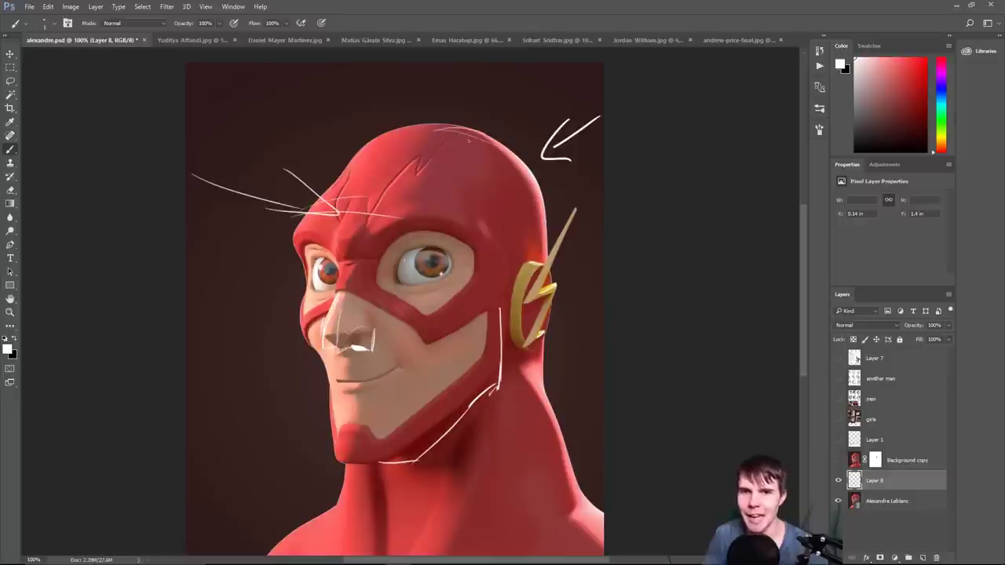
# - Sketch a small circle with short rays above the head, and erase it together with the curve on the crown
pyautogui.moveTo(467, 71); pyautogui.dragTo(451, 92)
pyautogui.moveTo(468, 94); pyautogui.dragTo(472, 76)
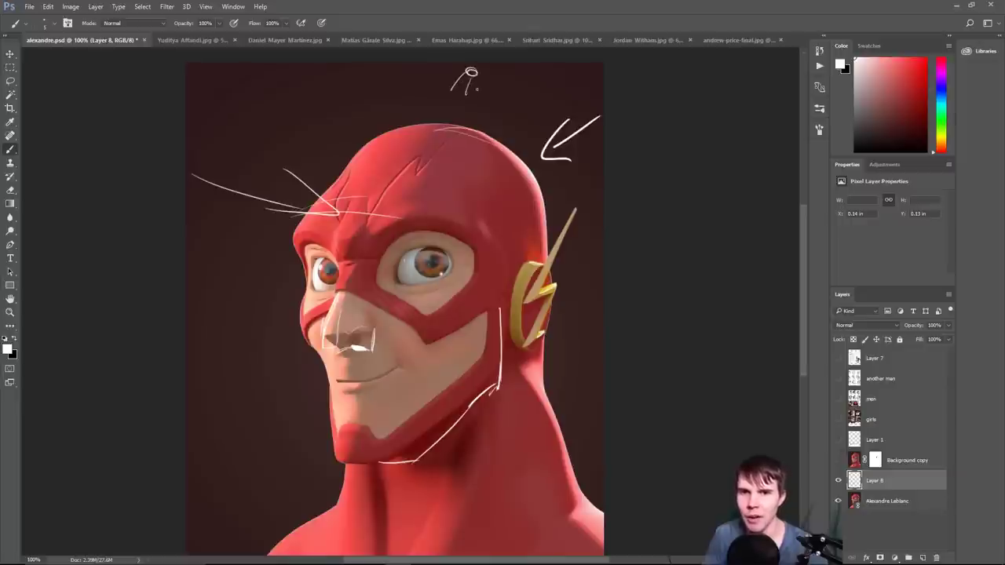
pyautogui.press('e')
pyautogui.moveTo(479, 130)
pyautogui.mouseDown()
pyautogui.moveTo(445, 132)
pyautogui.moveTo(460, 82)
pyautogui.moveTo(487, 99)
pyautogui.moveTo(475, 77)
pyautogui.mouseUp()
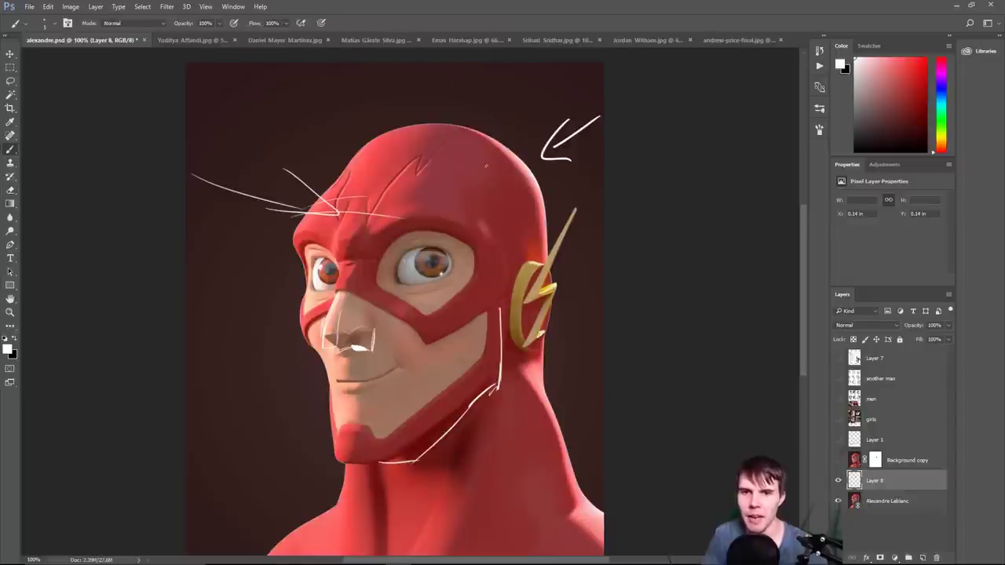
# - Erase the arrow behind the head and the guide lines over the brow, and return to the Brush tool
pyautogui.moveTo(568, 124)
pyautogui.mouseDown()
pyautogui.moveTo(542, 168)
pyautogui.moveTo(601, 97)
pyautogui.mouseUp()
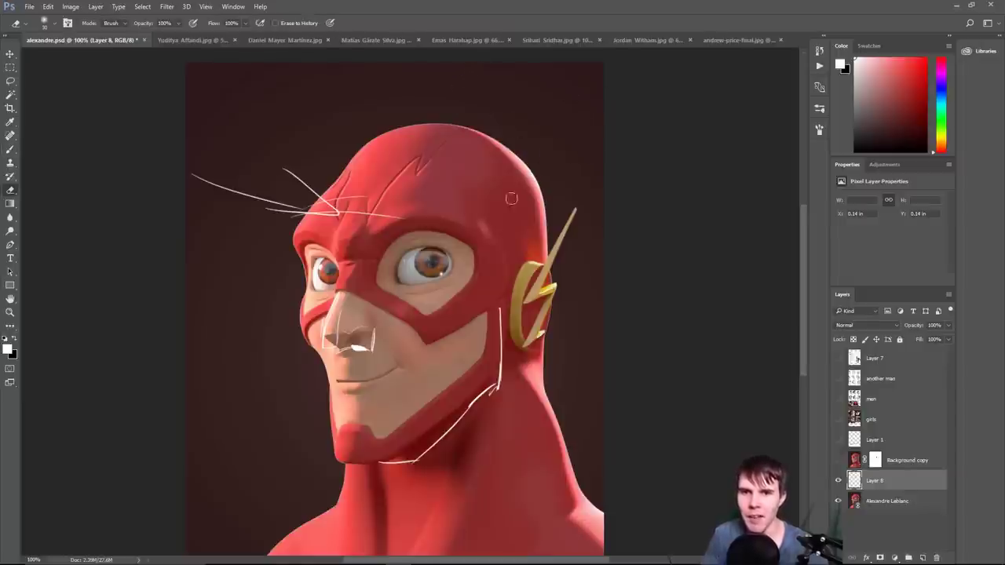
pyautogui.moveTo(420, 216)
pyautogui.mouseDown()
pyautogui.moveTo(397, 219)
pyautogui.moveTo(200, 164)
pyautogui.moveTo(188, 170)
pyautogui.moveTo(291, 212)
pyautogui.moveTo(327, 189)
pyautogui.moveTo(298, 168)
pyautogui.mouseUp()
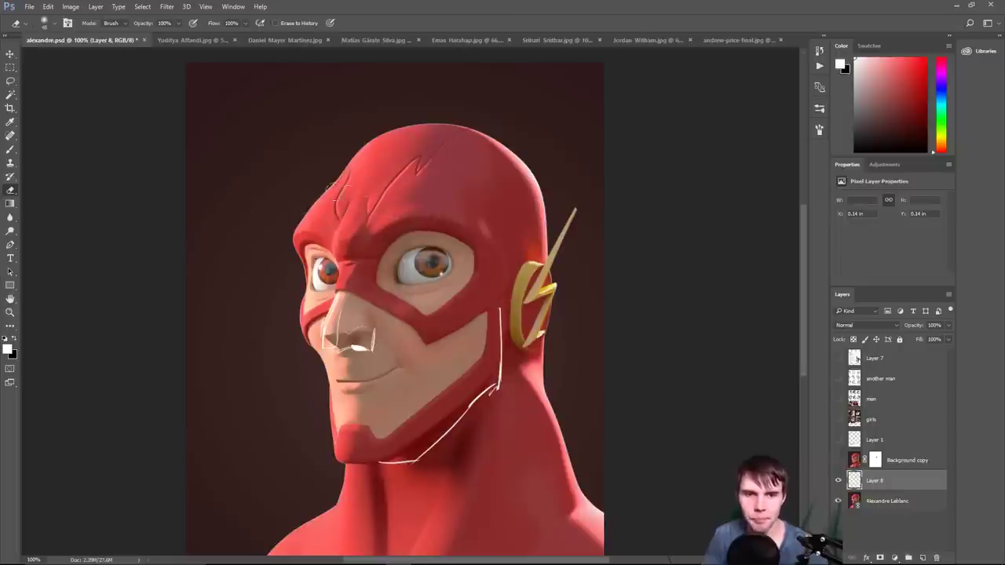
pyautogui.press('b')
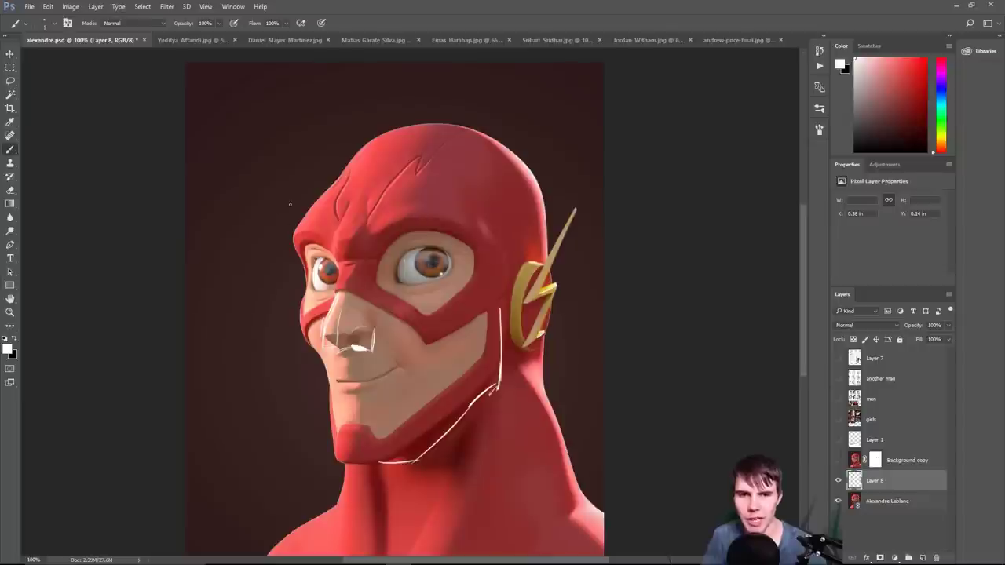
# - Draw a white arrow toward the brow with guide strokes across the forehead, and erase these marks from Layer 8
pyautogui.moveTo(222, 188)
pyautogui.mouseDown()
pyautogui.moveTo(265, 218)
pyautogui.moveTo(245, 222)
pyautogui.mouseUp()
pyautogui.moveTo(297, 212); pyautogui.dragTo(247, 198)
pyautogui.moveTo(298, 226); pyautogui.dragTo(403, 233)
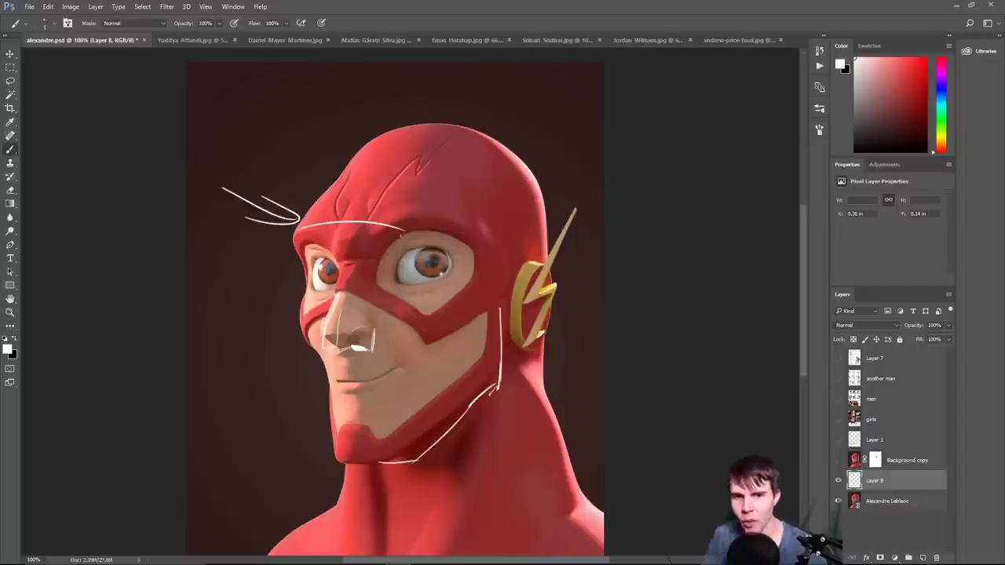
pyautogui.moveTo(305, 219)
pyautogui.mouseDown()
pyautogui.moveTo(407, 207)
pyautogui.moveTo(402, 255)
pyautogui.mouseUp()
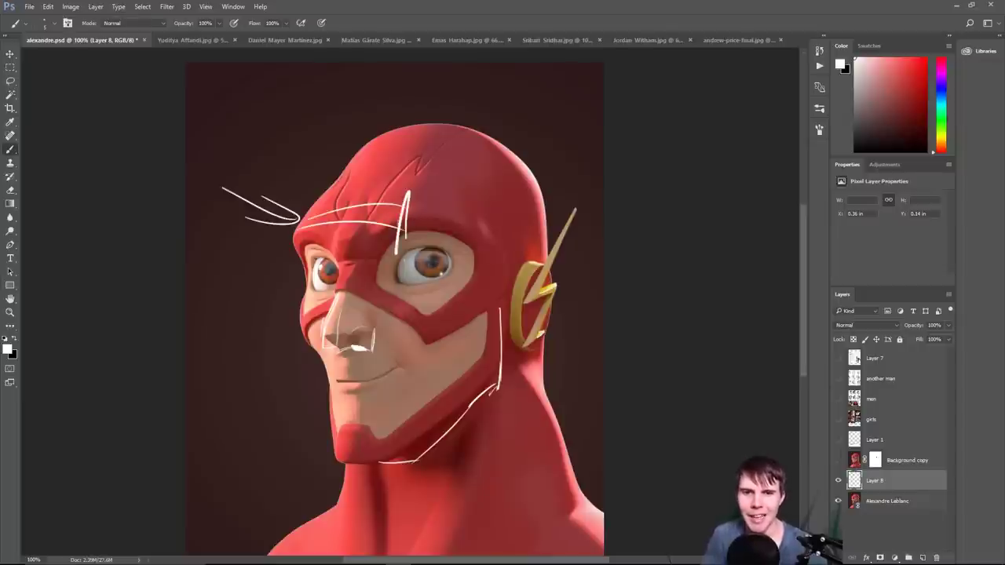
pyautogui.press('e')
pyautogui.moveTo(405, 192)
pyautogui.mouseDown()
pyautogui.moveTo(388, 278)
pyautogui.moveTo(400, 225)
pyautogui.moveTo(386, 200)
pyautogui.moveTo(350, 224)
pyautogui.moveTo(333, 182)
pyautogui.moveTo(311, 193)
pyautogui.moveTo(284, 184)
pyautogui.moveTo(234, 241)
pyautogui.moveTo(217, 184)
pyautogui.mouseUp()
pyautogui.press('b')
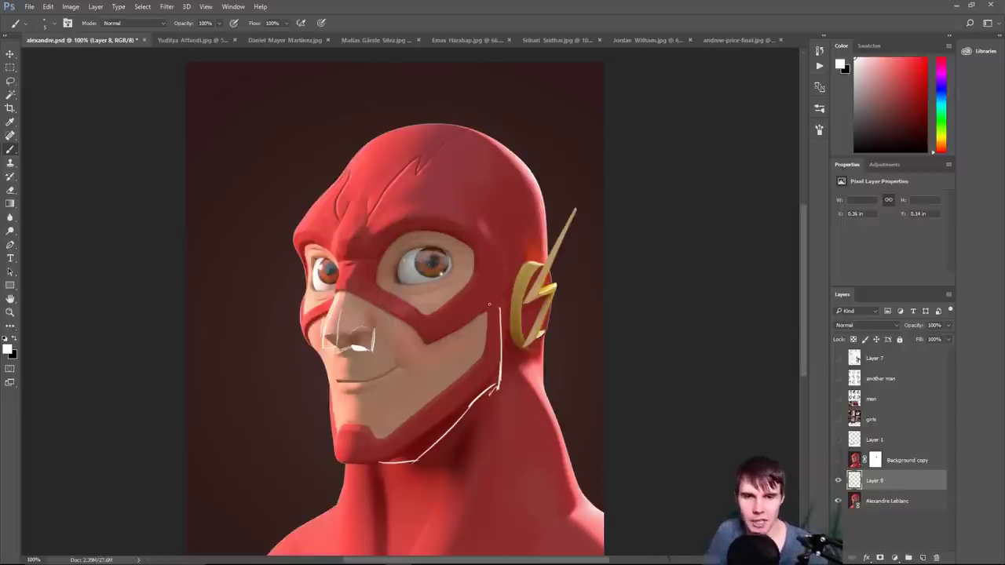
# - Sketch a tall ellipse over the side of the face and undo it, and draw a small arrow at the brow and erase it
pyautogui.moveTo(440, 168)
pyautogui.mouseDown()
pyautogui.moveTo(390, 482)
pyautogui.moveTo(510, 379)
pyautogui.moveTo(398, 155)
pyautogui.mouseUp()
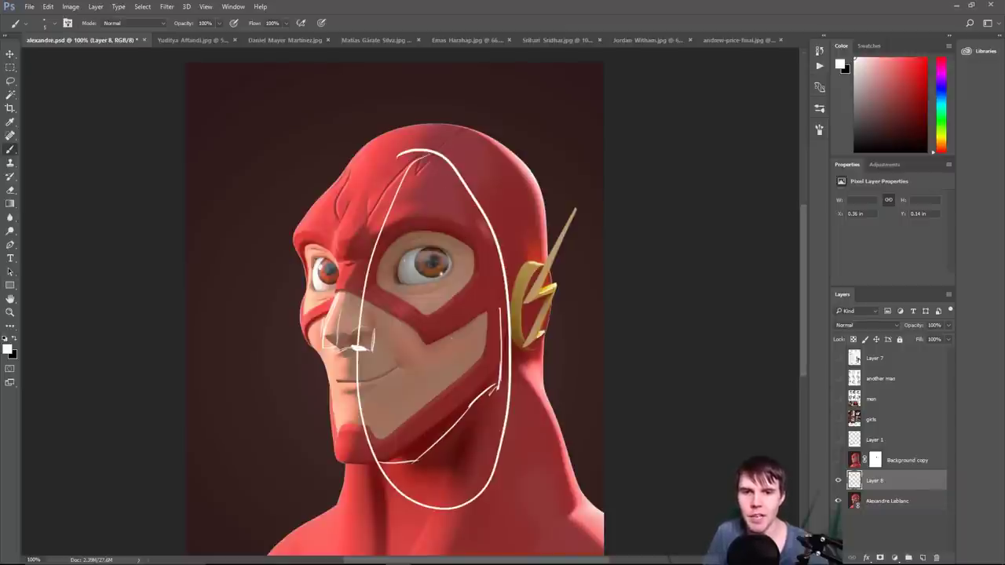
pyautogui.hotkey('ctrl', 'z')
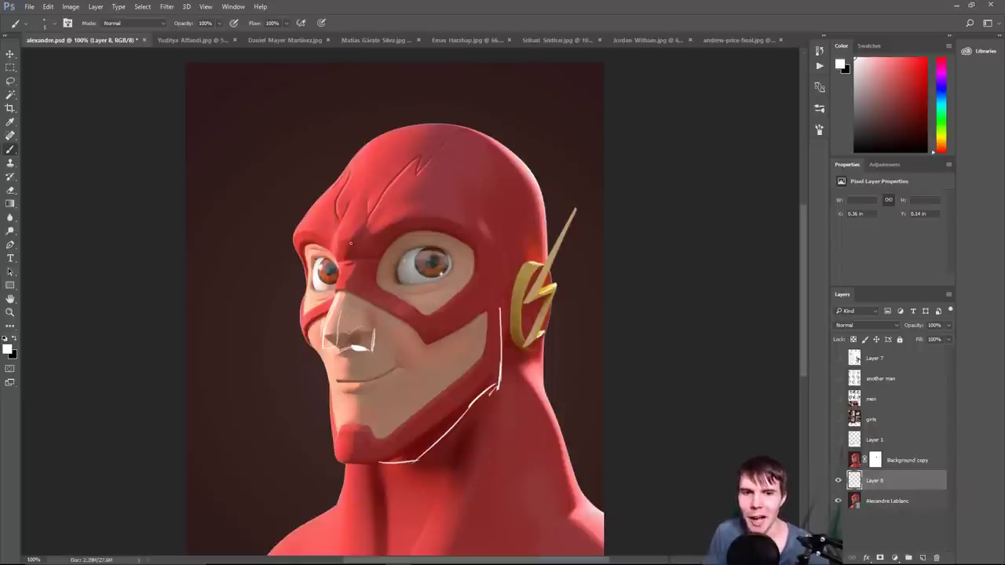
pyautogui.moveTo(242, 209); pyautogui.dragTo(302, 216)
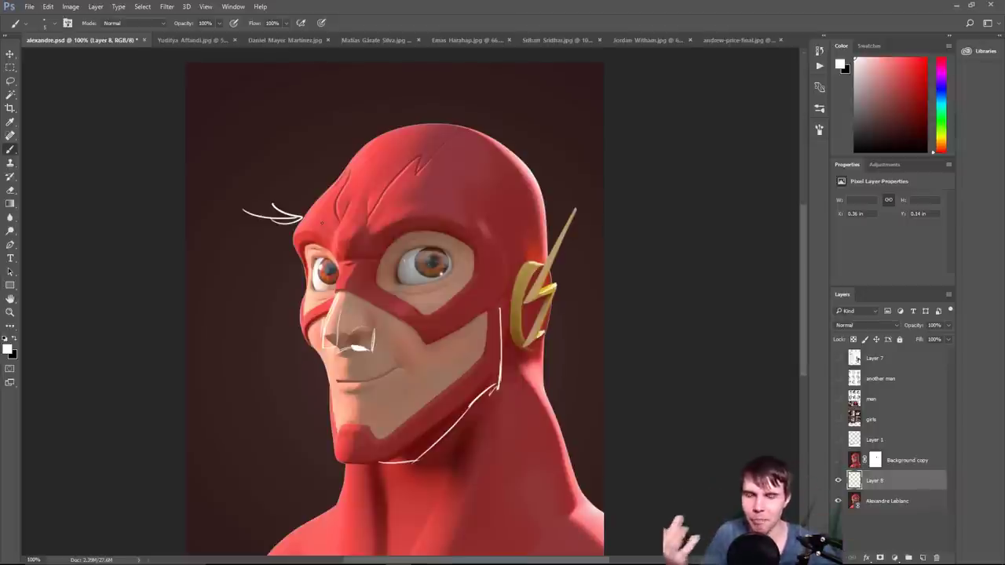
pyautogui.press('e')
pyautogui.moveTo(302, 214); pyautogui.dragTo(235, 210)
pyautogui.press('b')
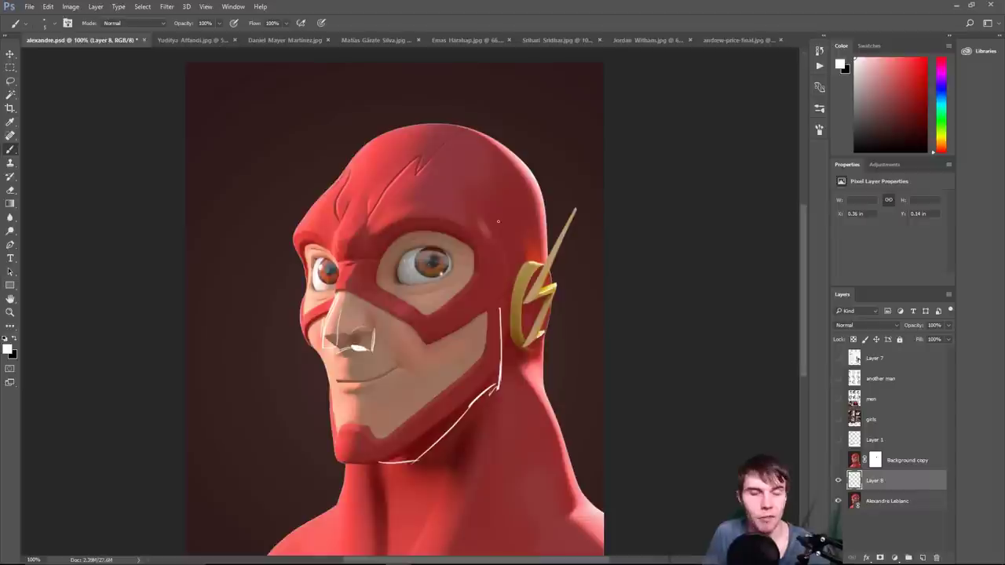
# - Try the Clone Stamp on the original render layer around the eyes at 300% zoom, and return to the Brush tool
pyautogui.moveTo(575, 339); pyautogui.dragTo(579, 275)
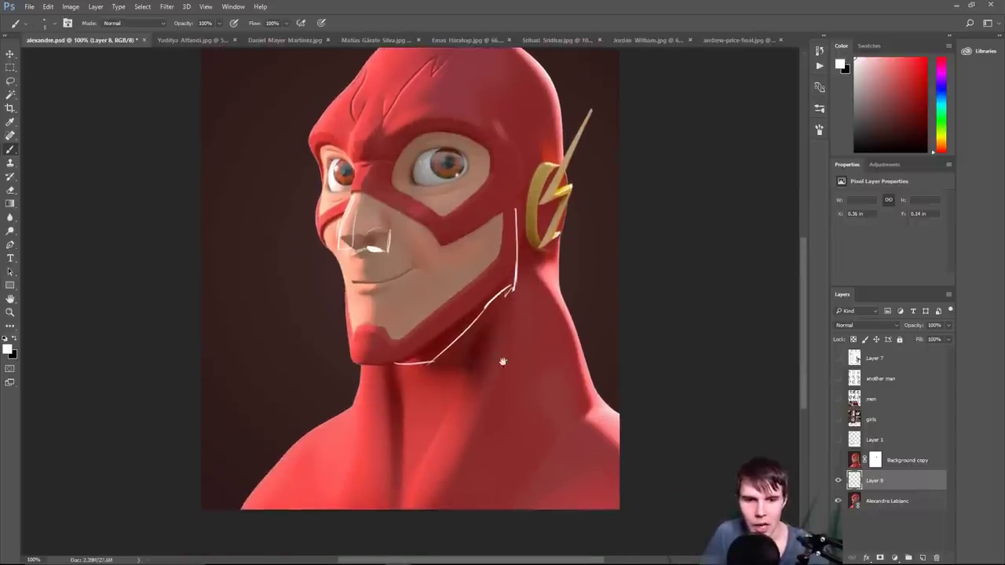
pyautogui.moveTo(507, 335); pyautogui.dragTo(479, 395)
pyautogui.hotkey('alt', 'Tab')
pyautogui.press('Escape')
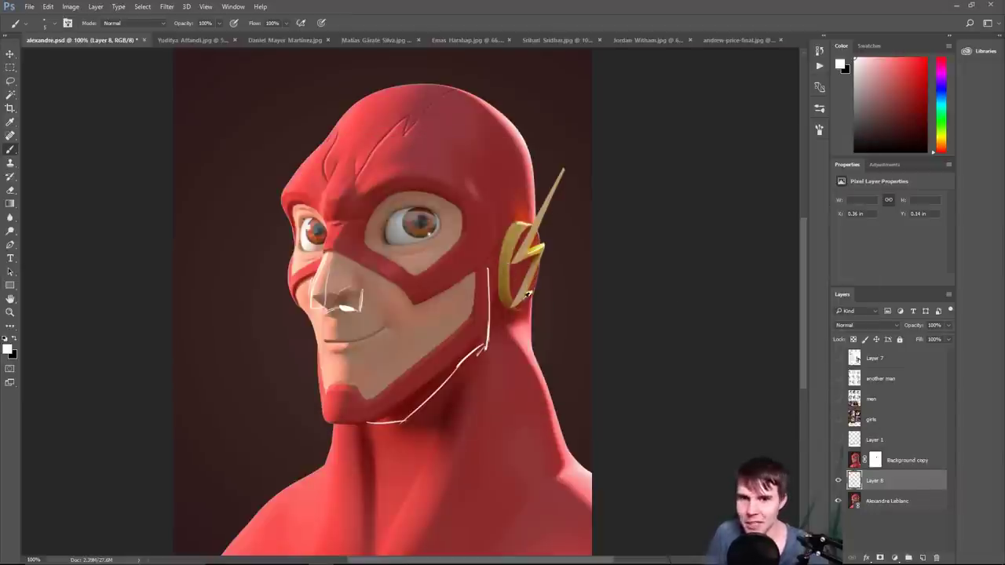
pyautogui.scroll(2, 554, 280)
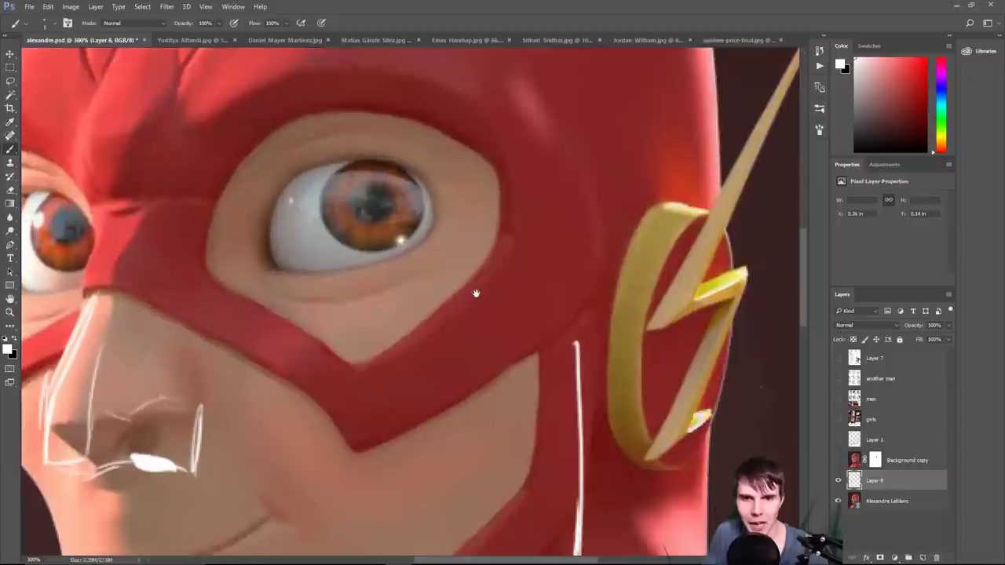
pyautogui.moveTo(475, 293); pyautogui.dragTo(479, 293)
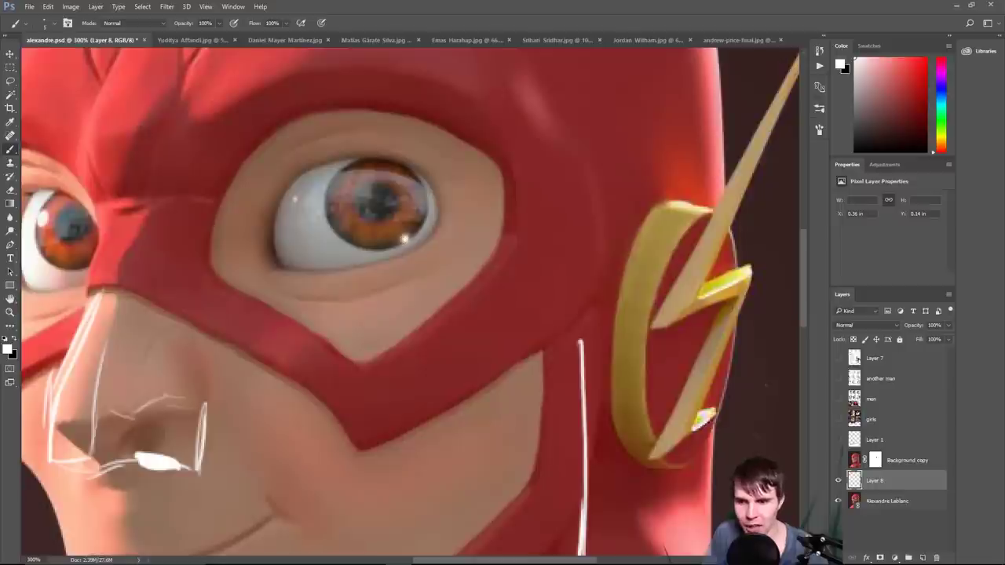
pyautogui.click(885, 501)
pyautogui.press('s')
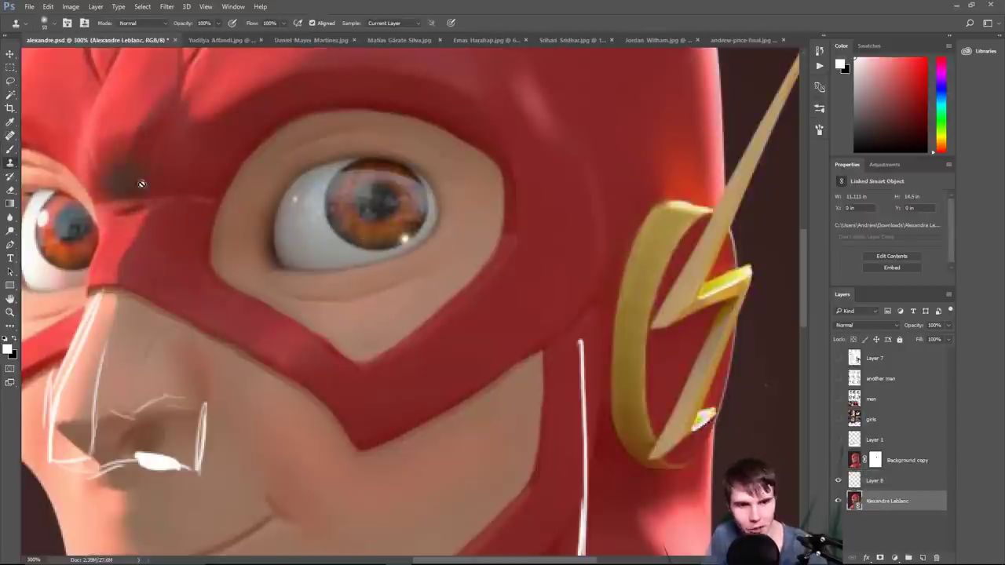
pyautogui.click(11, 150)
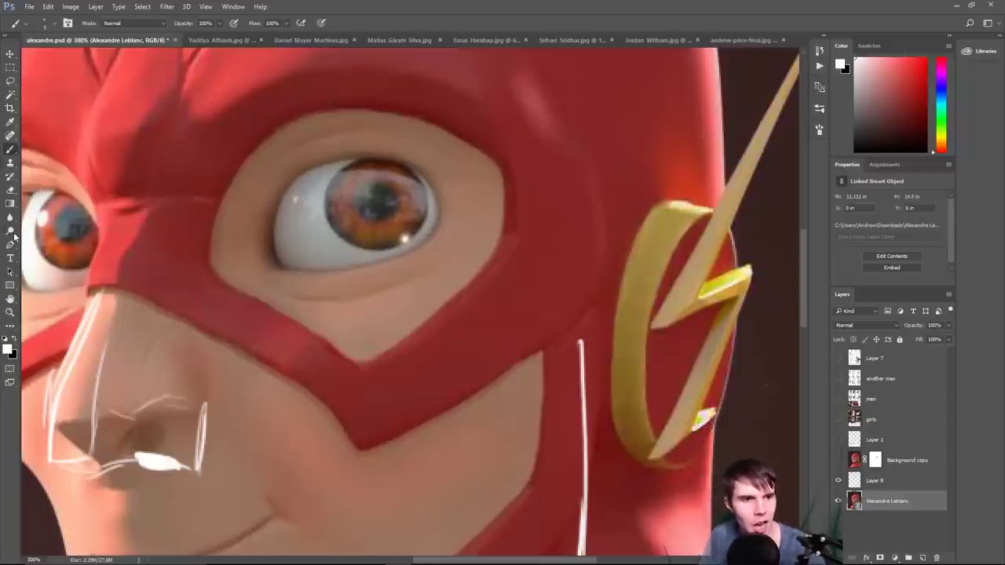
# - On Layer 8, paint over the near eye's lower catchlight with sampled iris colours, compare at 100% zoom, and restore the catchlight
pyautogui.keyDown('alt'); pyautogui.click(389, 238); pyautogui.keyUp('alt')
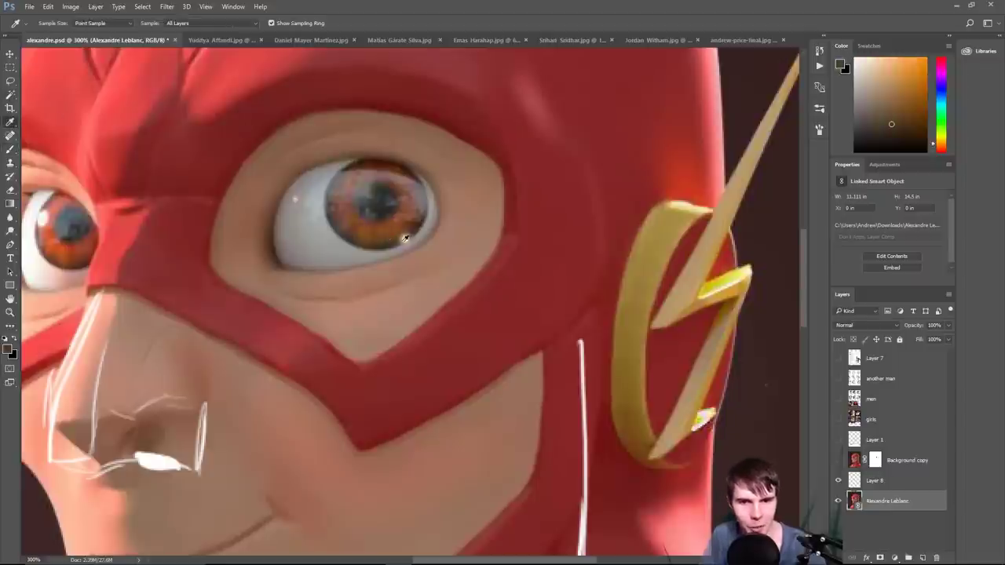
pyautogui.click(878, 482)
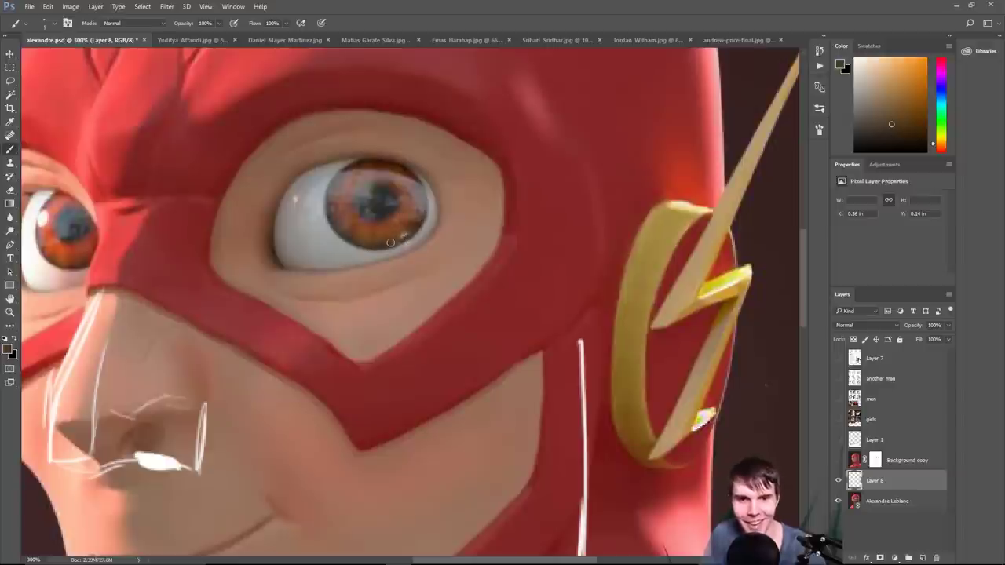
pyautogui.keyDown('alt'); pyautogui.click(395, 239); pyautogui.keyUp('alt')
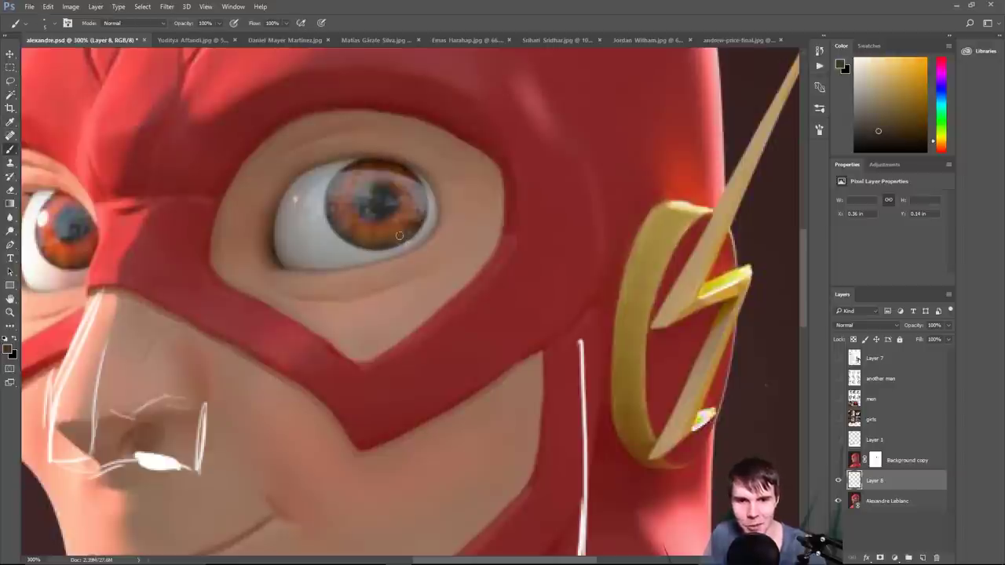
pyautogui.keyDown('alt'); pyautogui.click(410, 233); pyautogui.keyUp('alt')
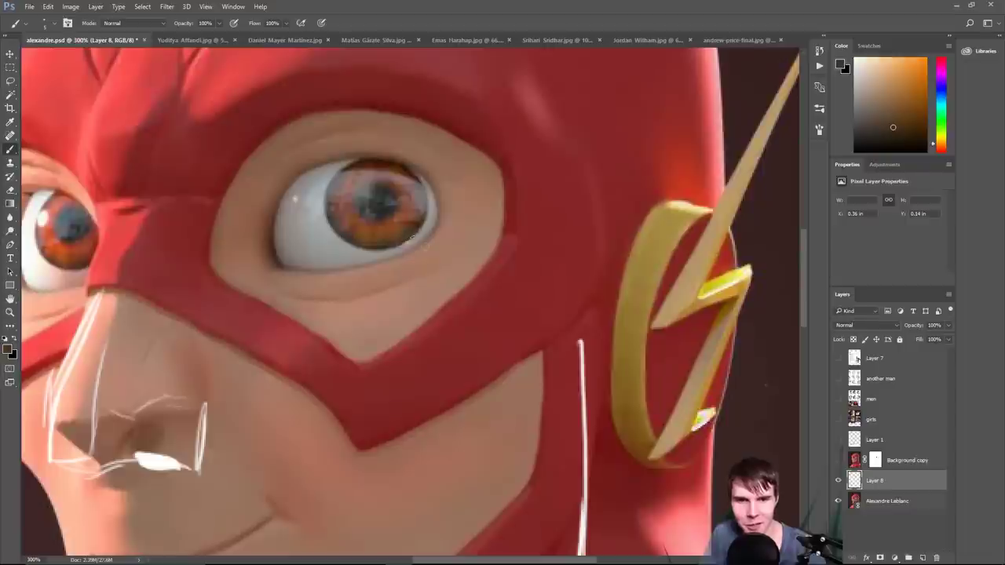
pyautogui.scroll(-5, 412, 238)
pyautogui.scroll(2, 412, 238)
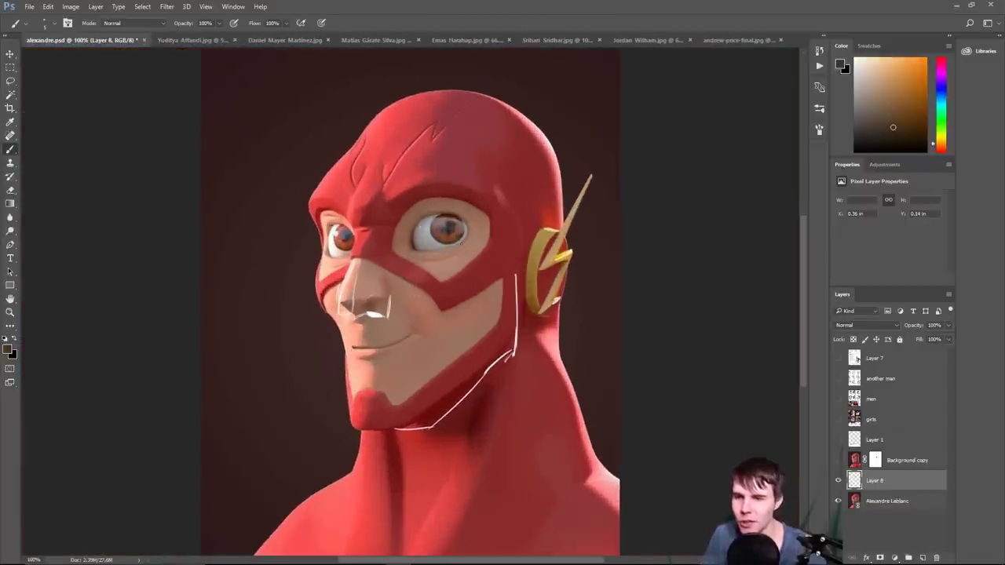
pyautogui.press('e')
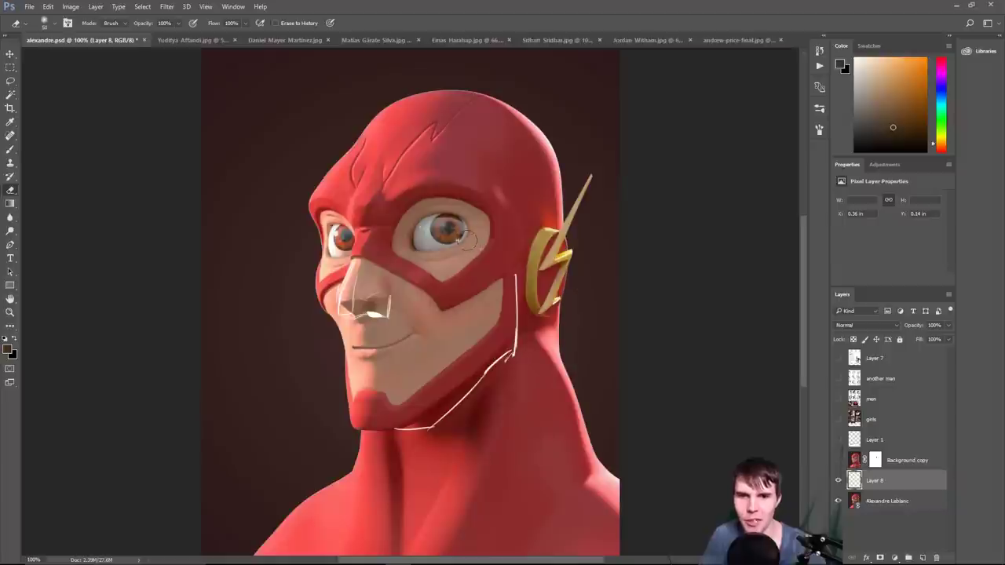
pyautogui.press('ctrl')
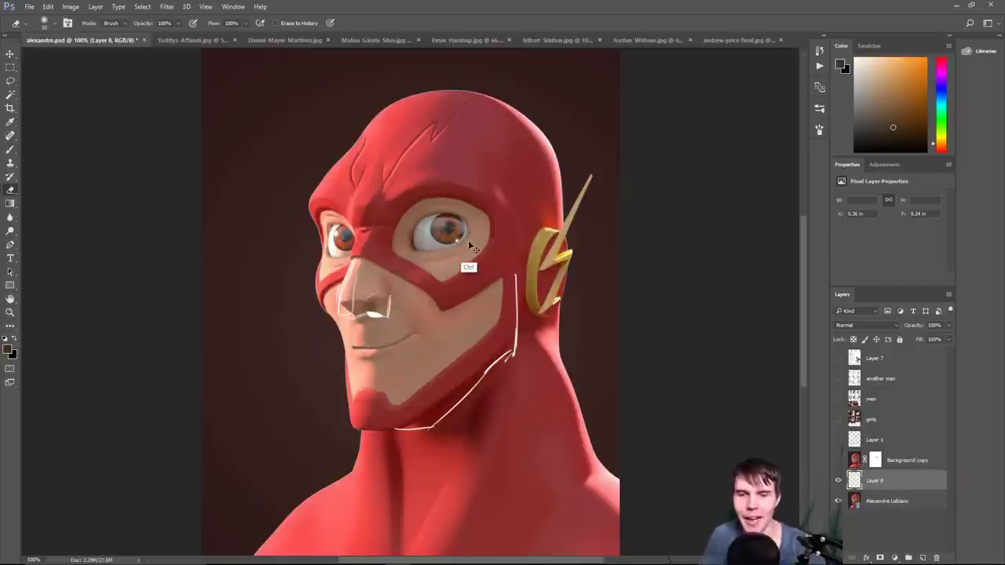
# - Paint over the lower catchlight of the near eye again with dark colours sampled from around the iris edge
pyautogui.hotkey('ctrl', '+')
pyautogui.hotkey('ctrl', '+')
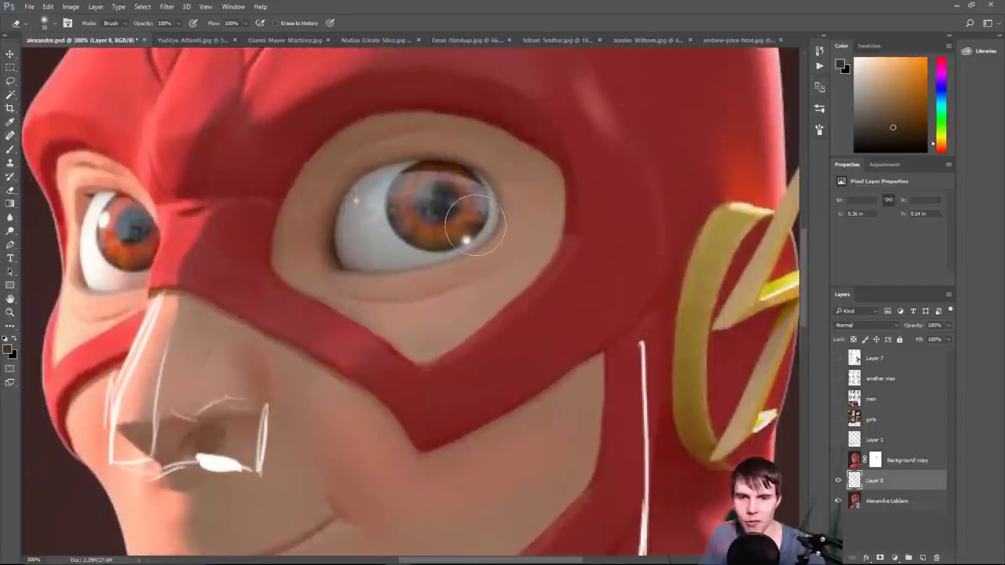
pyautogui.press('b')
pyautogui.press('i')
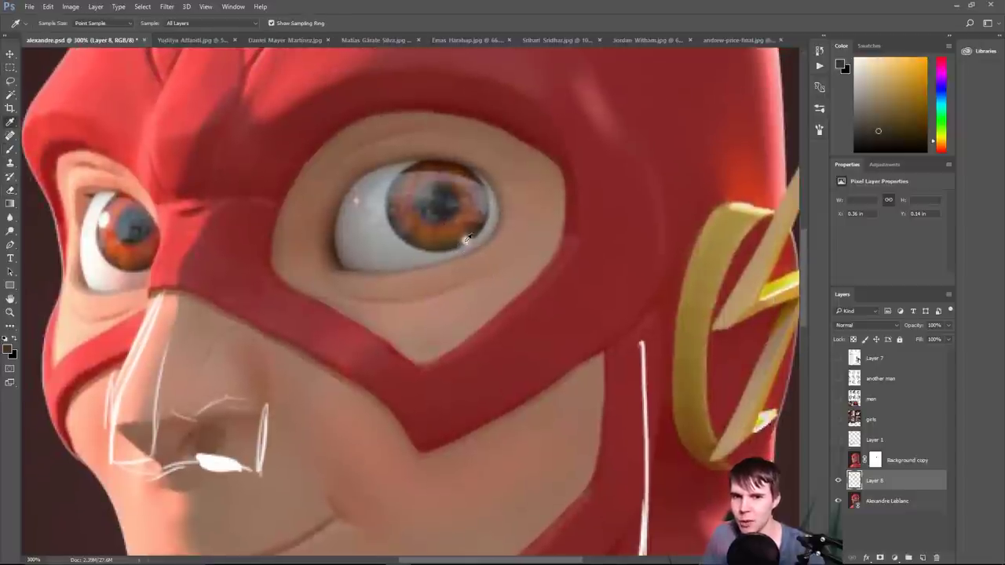
pyautogui.click(463, 245)
pyautogui.press('b')
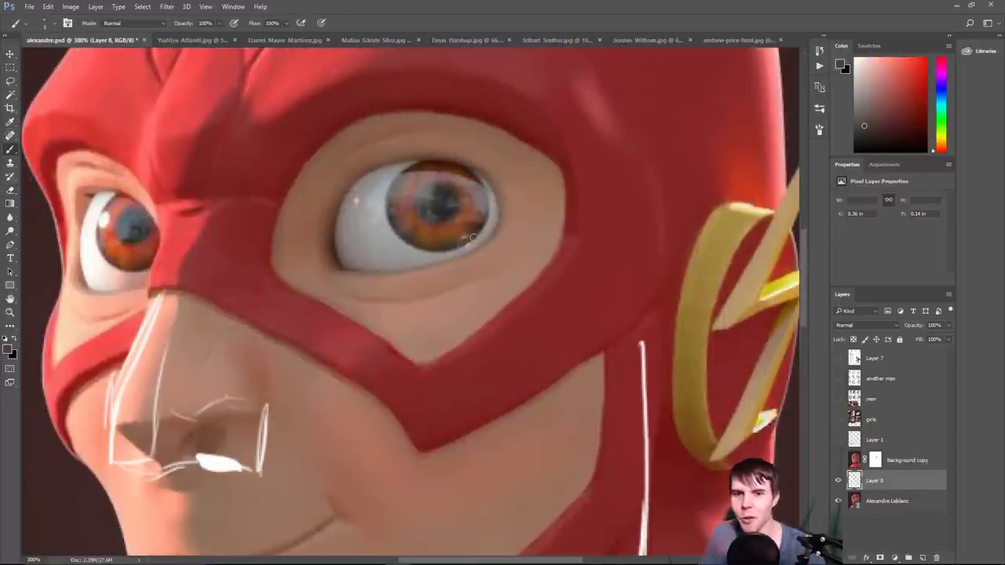
# - Sample white from the far eye and dab a catchlight on the upper white of the near eye, and view the render at 66.67%
pyautogui.hotkey('ctrl', '-')
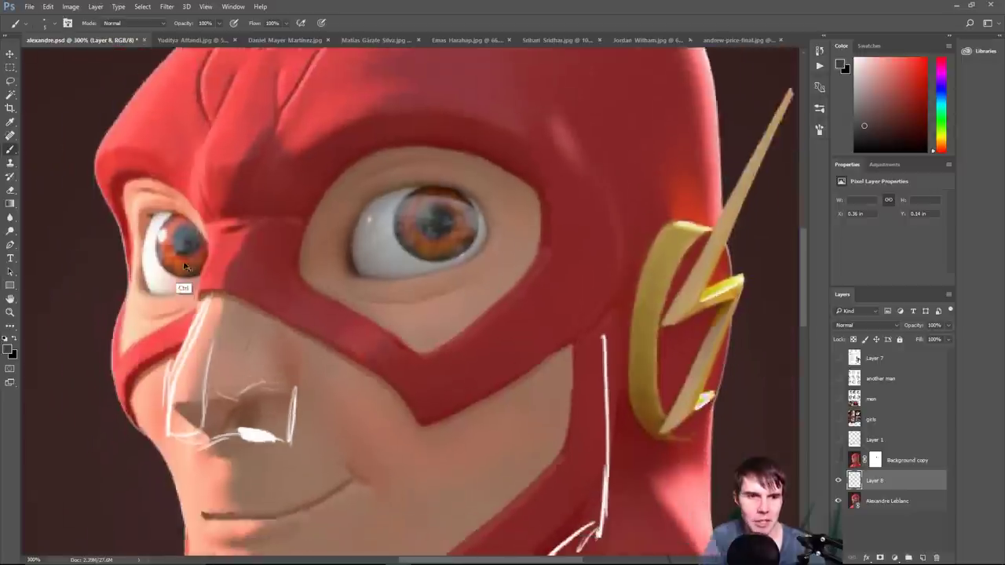
pyautogui.keyDown('alt'); pyautogui.click(217, 245); pyautogui.keyUp('alt')
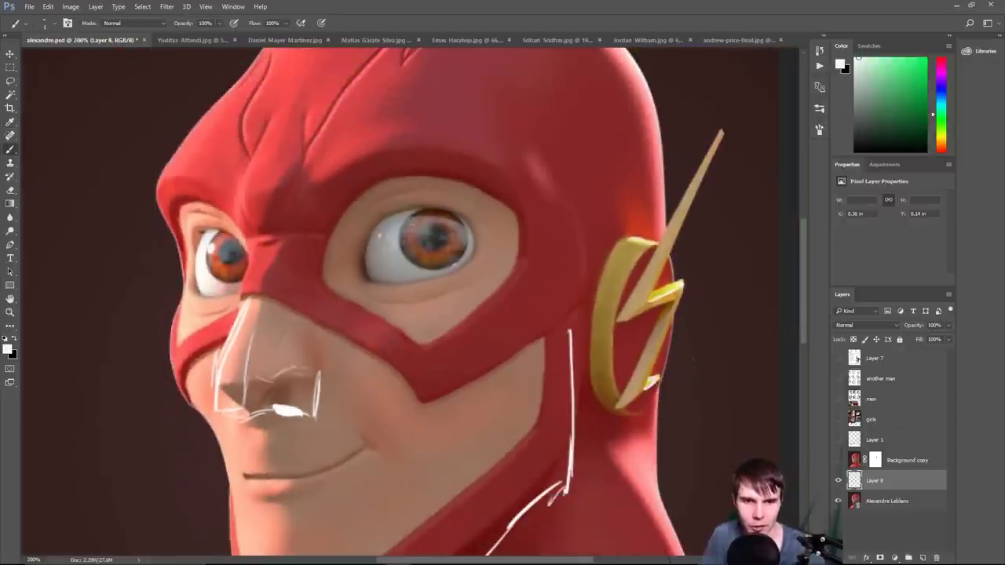
pyautogui.click(380, 236)
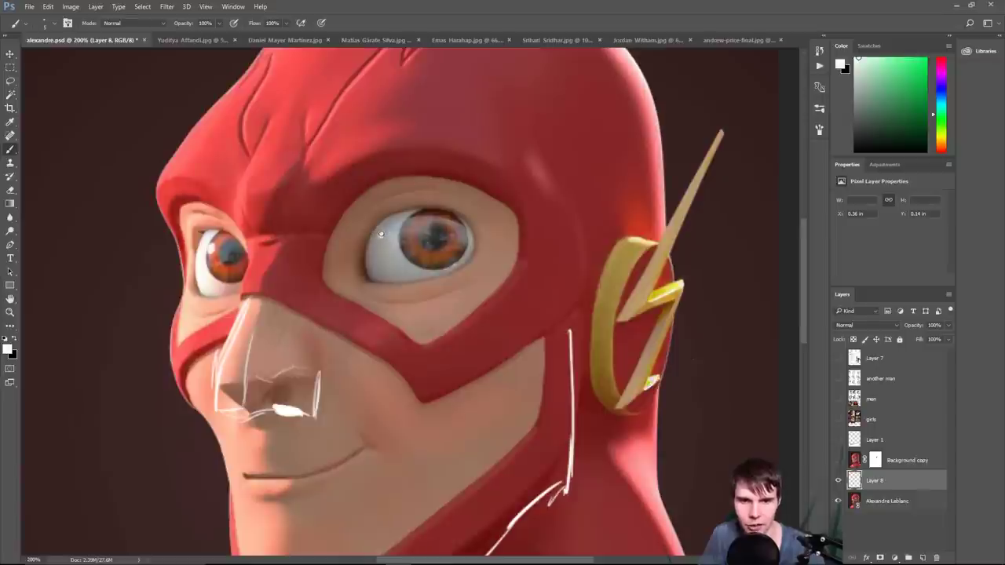
pyautogui.hotkey('ctrl', '-')
pyautogui.hotkey('ctrl', '-')
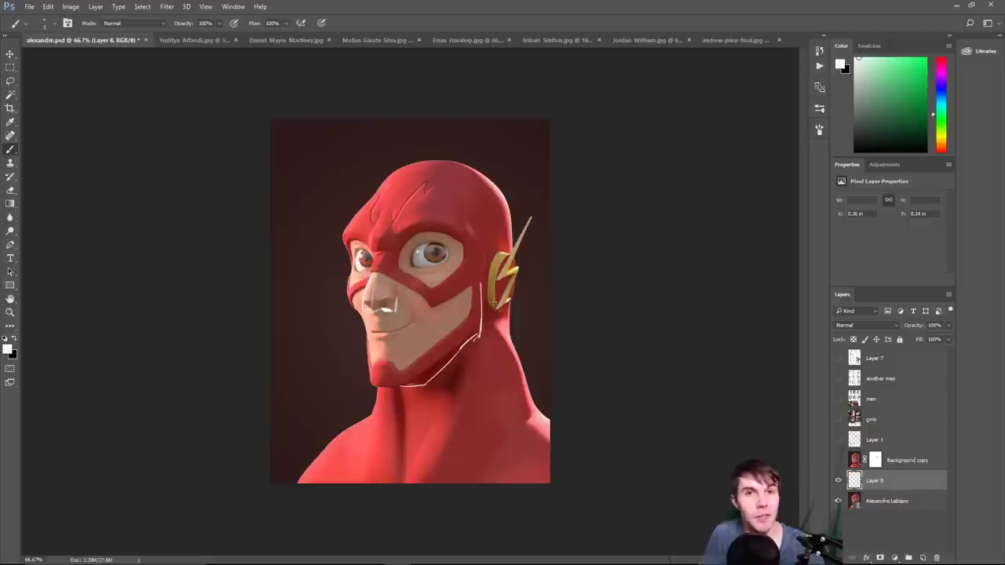
# - Switch to the blonde woman's portrait document, show Layer 1 to read the submission comment, and hide that layer again
pyautogui.click(201, 39)
pyautogui.click(838, 399)
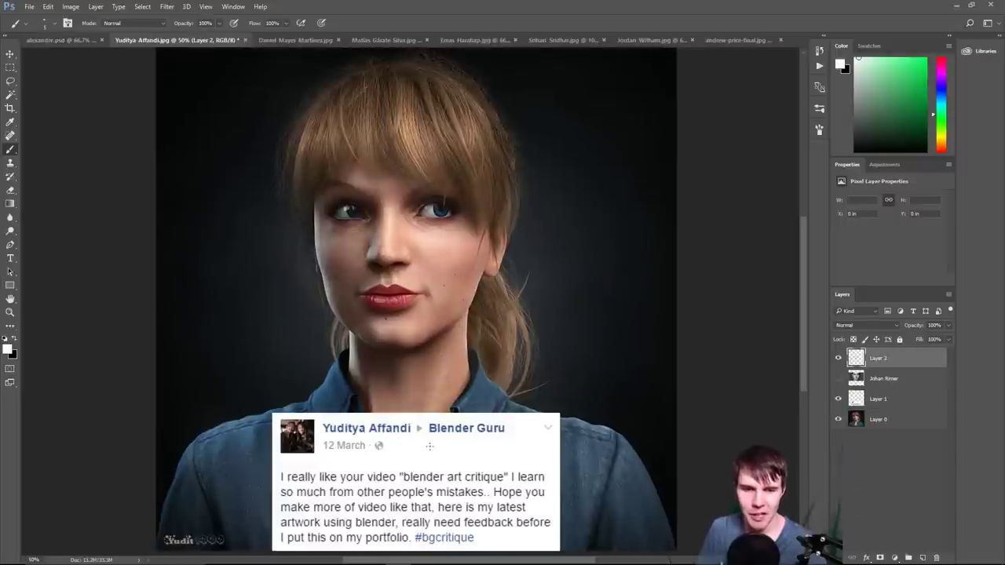
pyautogui.scroll(-3, 487, 454)
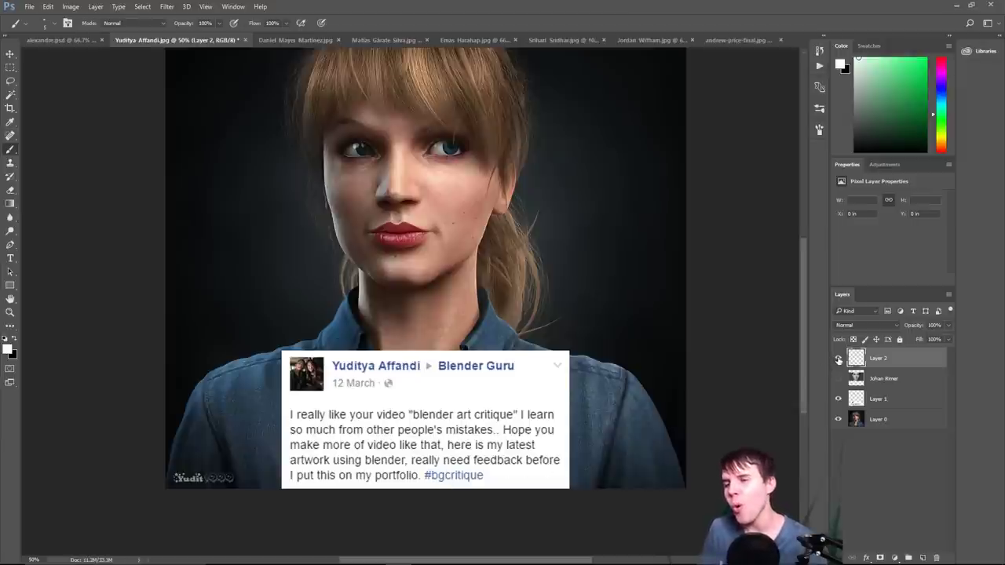
pyautogui.click(838, 399)
pyautogui.moveTo(591, 358); pyautogui.dragTo(591, 405)
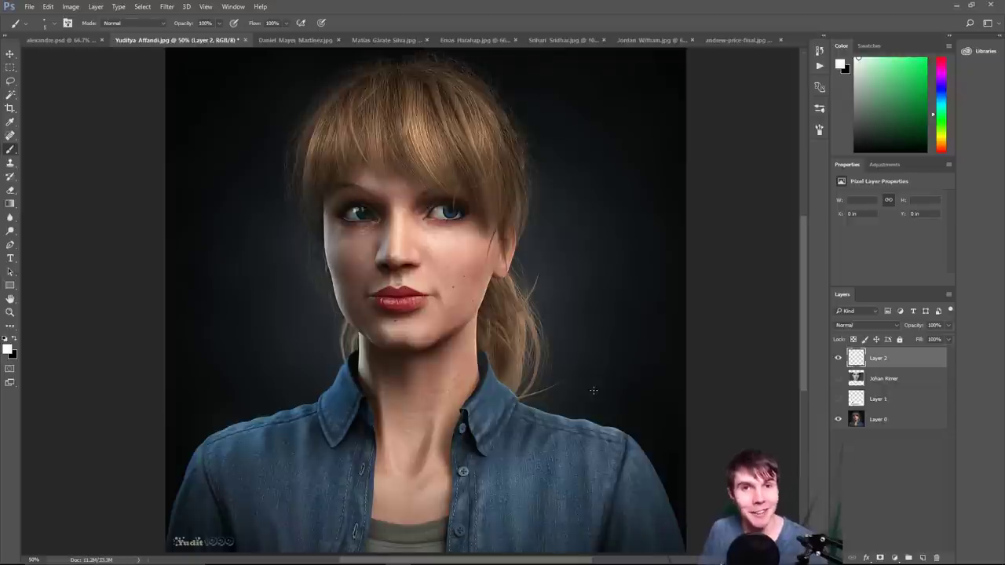
# - Select Layer 2 and examine the woman's face, skin and lips at 66.67% and 100% zoom
pyautogui.click(870, 459)
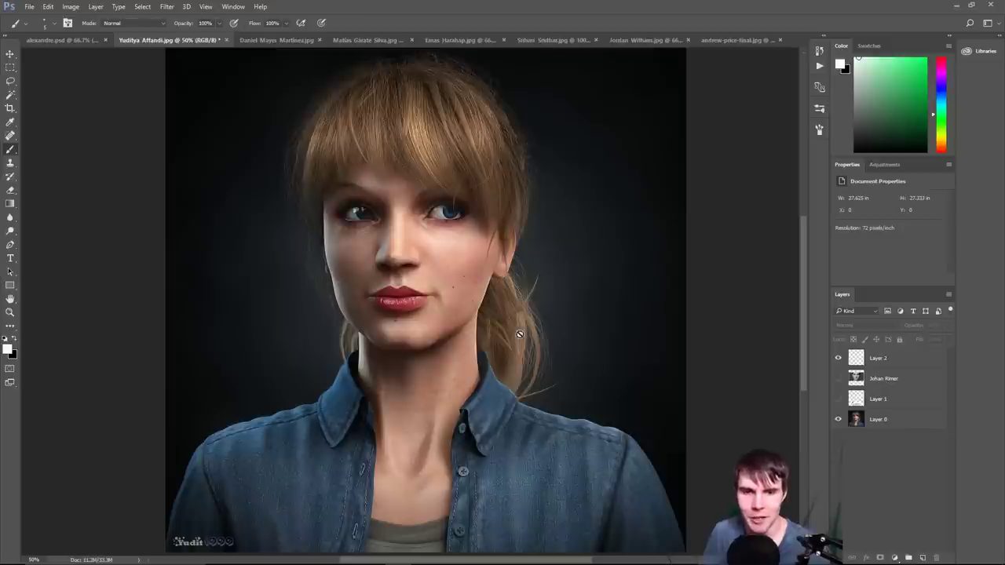
pyautogui.click(874, 402)
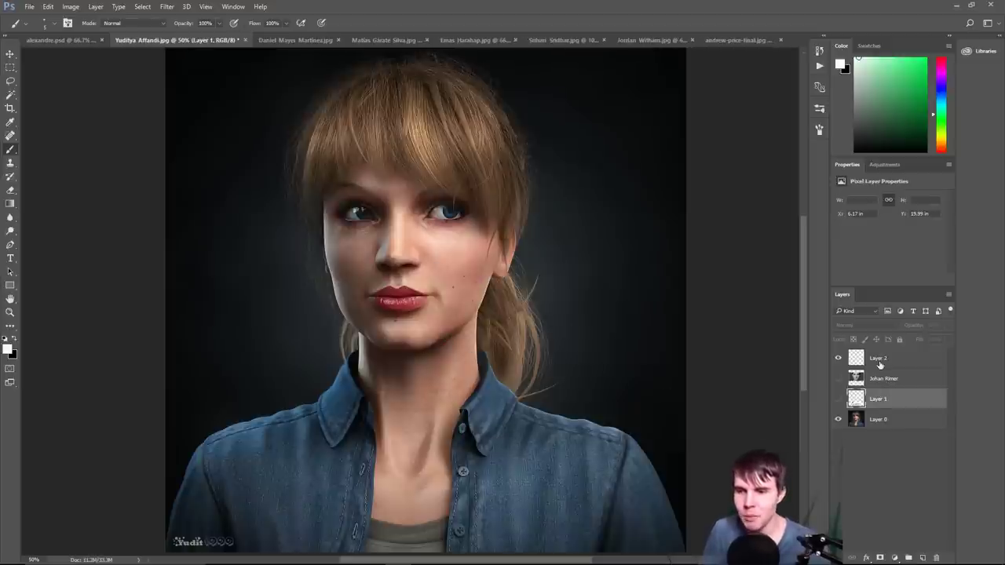
pyautogui.click(880, 363)
pyautogui.hotkey('ctrl', '+')
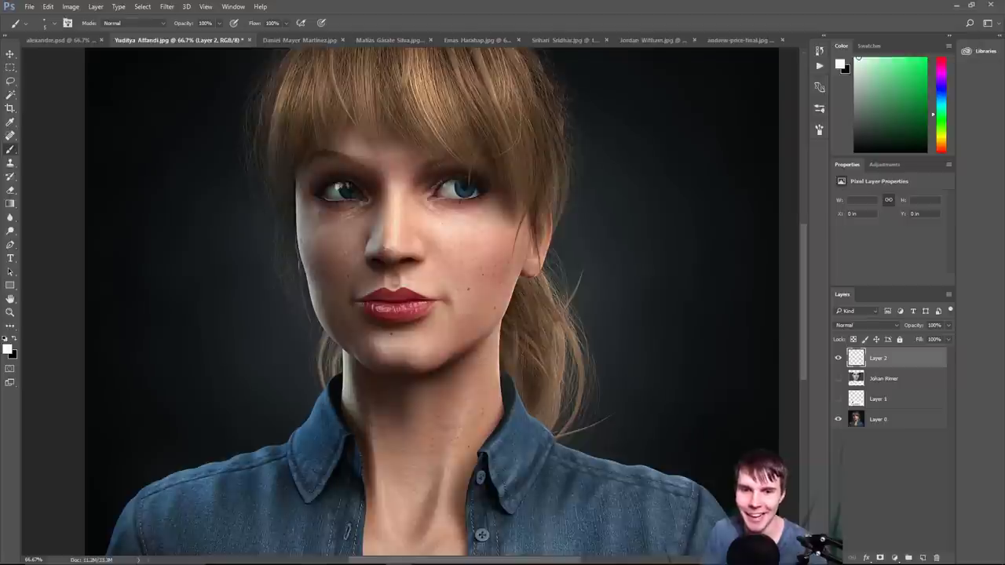
pyautogui.hotkey('ctrl', '+')
pyautogui.moveTo(518, 372); pyautogui.dragTo(507, 330)
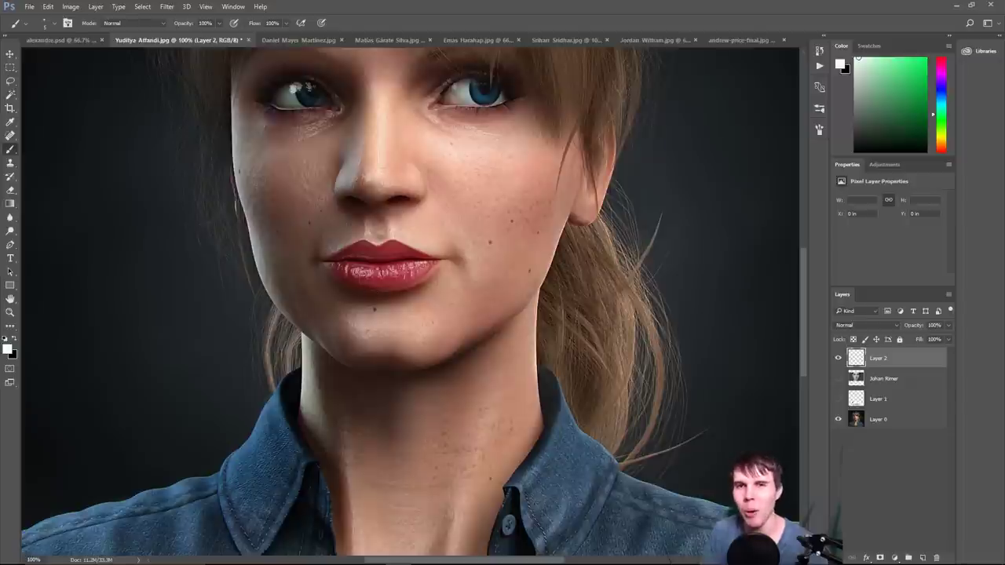
pyautogui.hotkey('ctrl', '-')
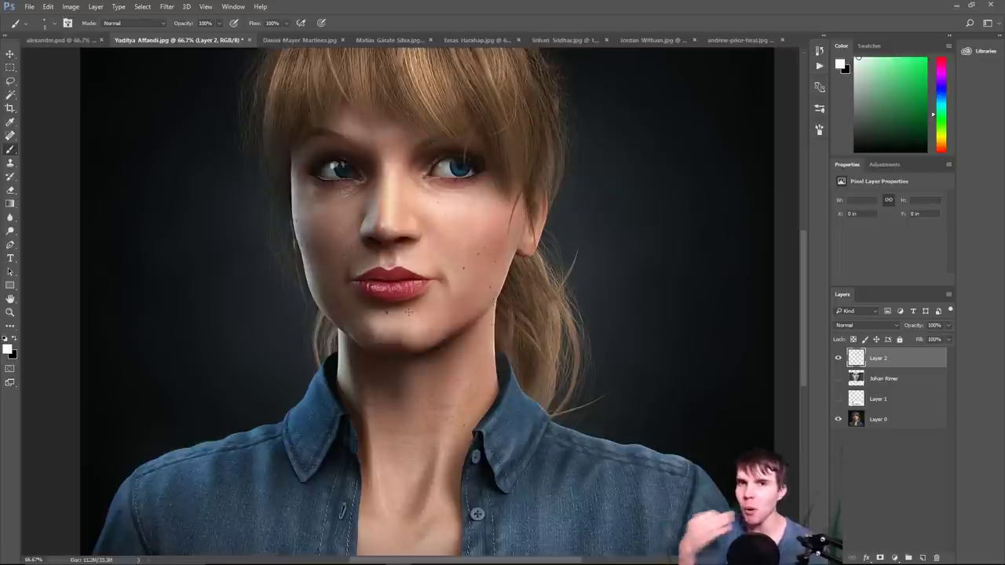
# - Draw three small white arrows on the chin pointing up at the woman's lower lip on Layer 2
pyautogui.hotkey('ctrl', '+')
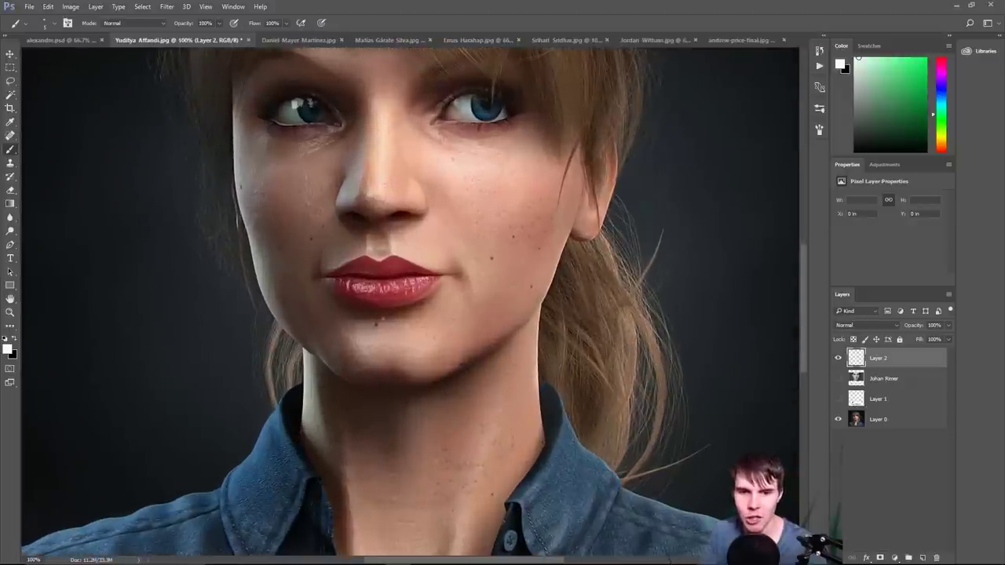
pyautogui.moveTo(359, 336)
pyautogui.mouseDown()
pyautogui.moveTo(376, 321)
pyautogui.moveTo(410, 337)
pyautogui.moveTo(405, 315)
pyautogui.moveTo(440, 304)
pyautogui.mouseUp()
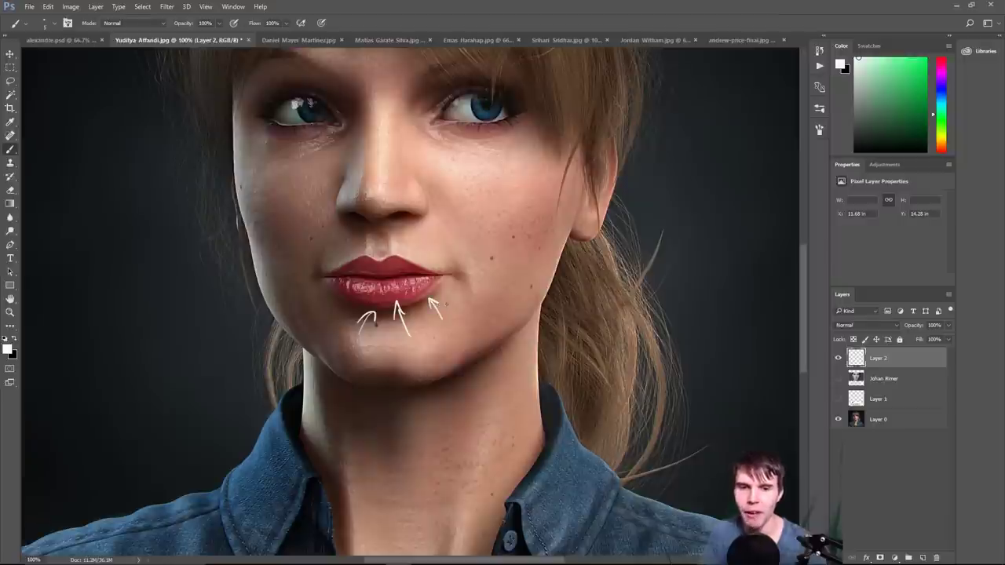
pyautogui.hotkey('ctrl', '-')
pyautogui.hotkey('ctrl', '-')
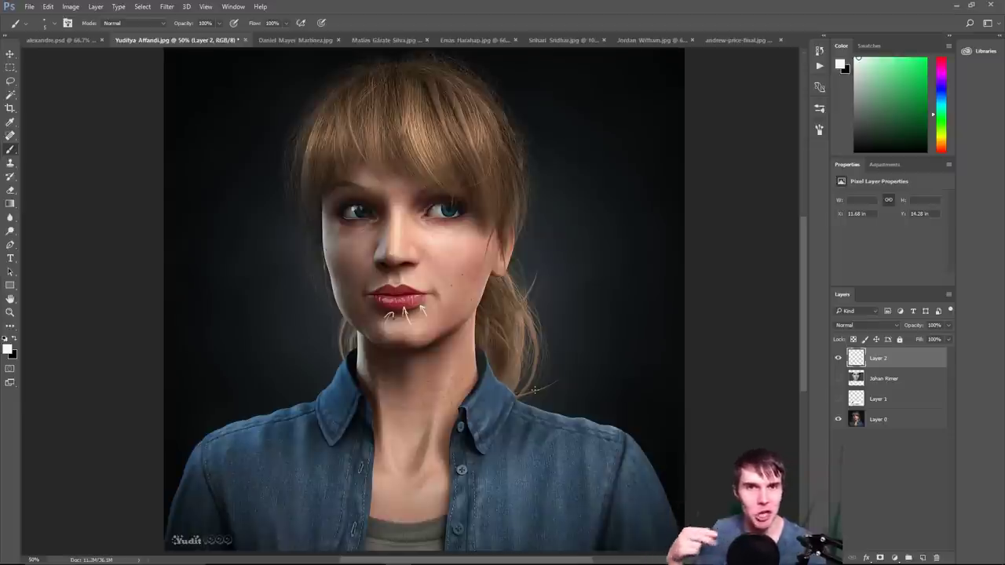
# - Erase the white arrows below the lower lip and return to the Brush tool
pyautogui.press('e')
pyautogui.moveTo(384, 313); pyautogui.dragTo(394, 318)
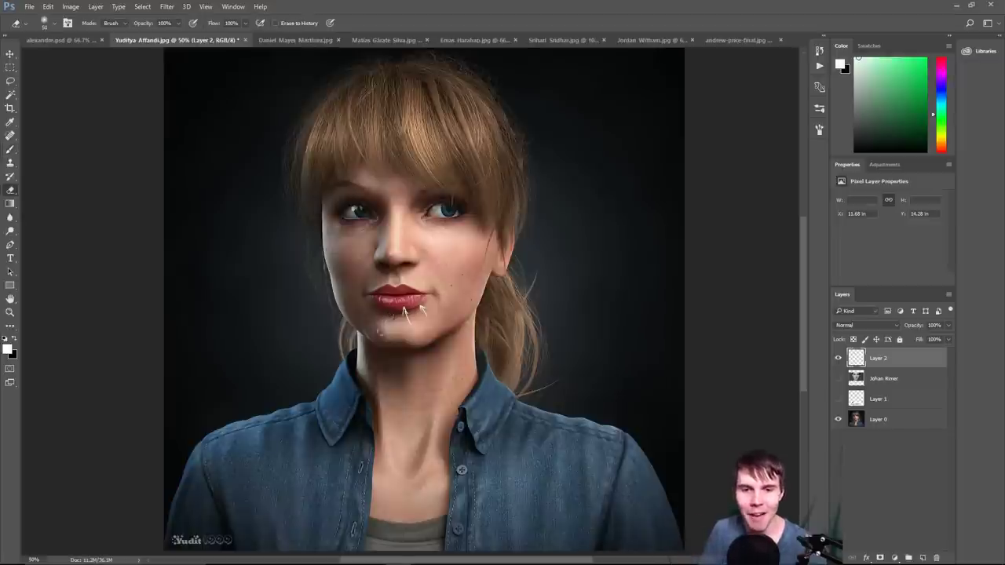
pyautogui.press('b')
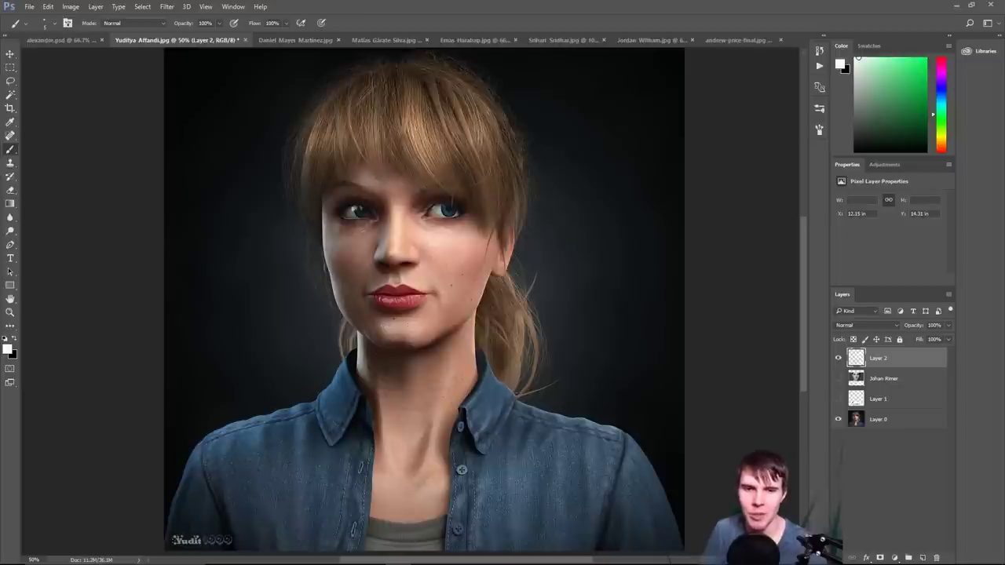
# - Paint a white stroke across the shaded cheek and a thin line down that side's face edge from the temple
pyautogui.hotkey('ctrl', '+')
pyautogui.hotkey('ctrl', '+')
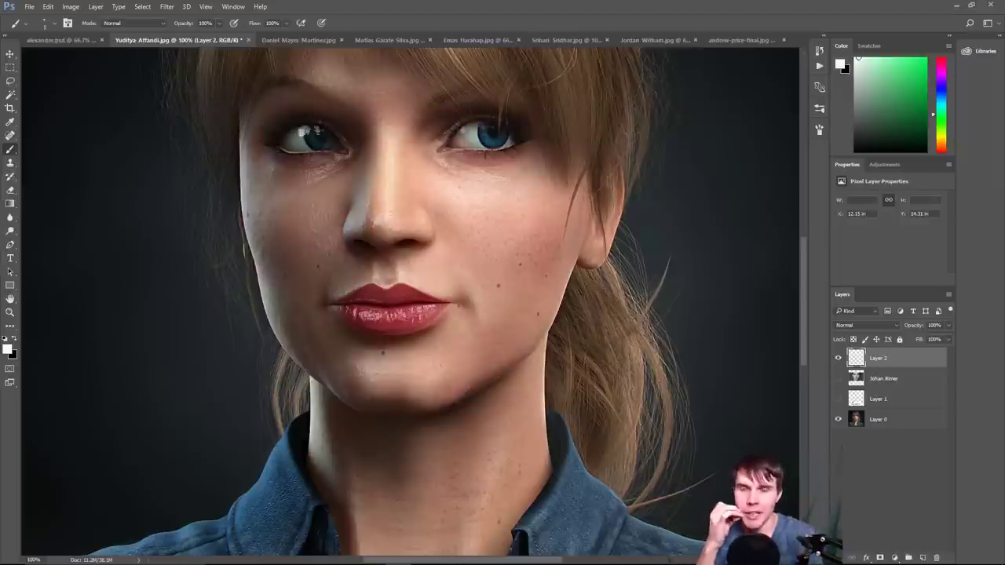
pyautogui.hotkey('ctrl', '-')
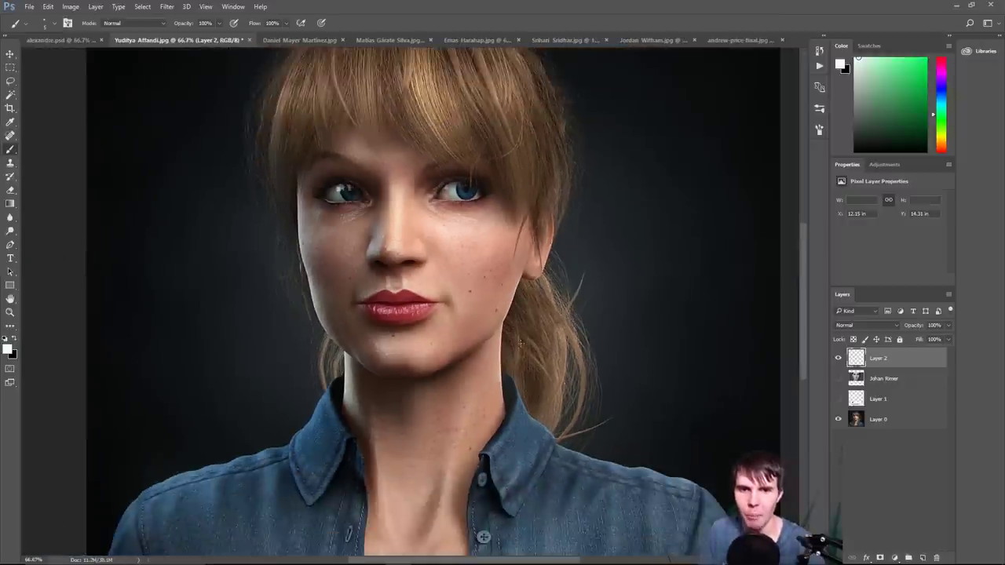
pyautogui.moveTo(493, 311); pyautogui.dragTo(484, 386)
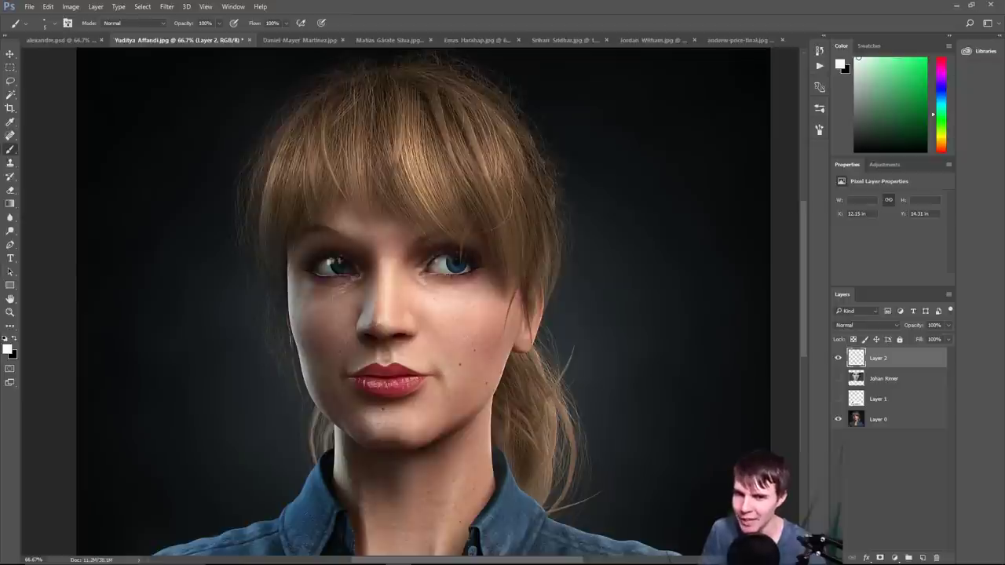
pyautogui.scroll(-2, 424, 302)
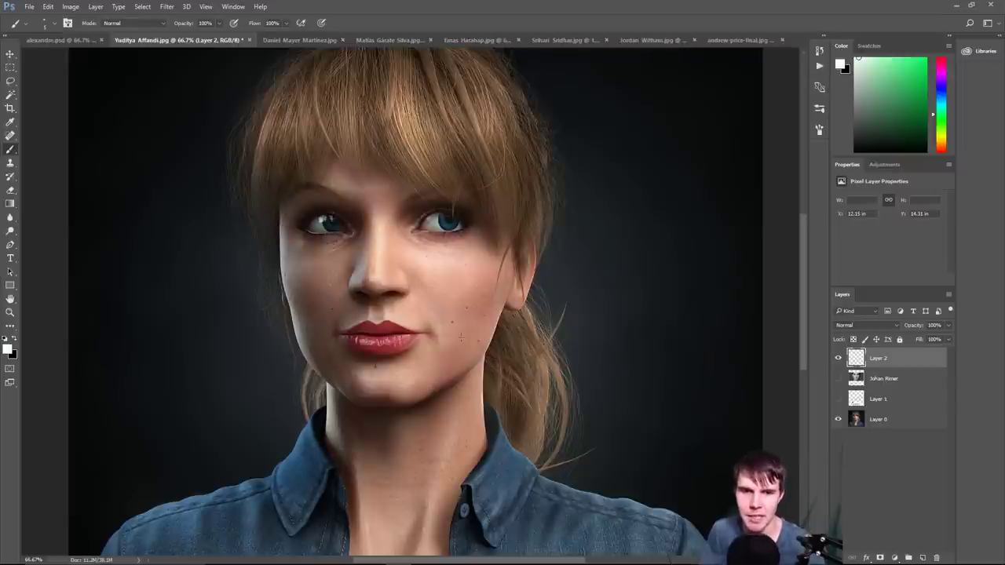
pyautogui.scroll(1, 306, 354)
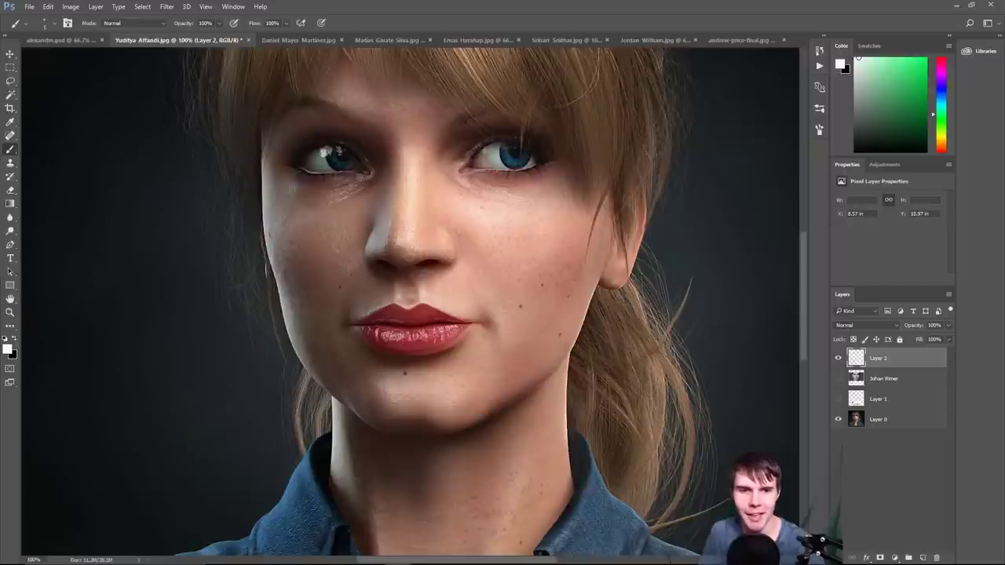
pyautogui.moveTo(272, 219)
pyautogui.mouseDown()
pyautogui.moveTo(275, 270)
pyautogui.moveTo(327, 266)
pyautogui.mouseUp()
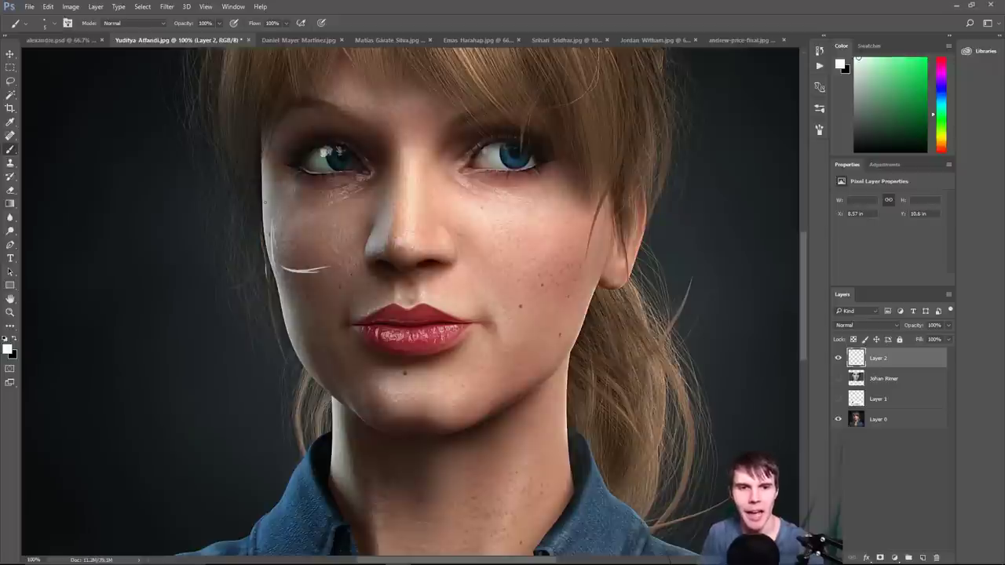
pyautogui.moveTo(259, 135)
pyautogui.mouseDown()
pyautogui.moveTo(262, 227)
pyautogui.moveTo(268, 255)
pyautogui.moveTo(283, 260)
pyautogui.mouseUp()
# - Erase the white strokes on the shaded cheek and face edge and return to the Brush tool
pyautogui.hotkey('ctrl', '-')
pyautogui.hotkey('ctrl', '-')
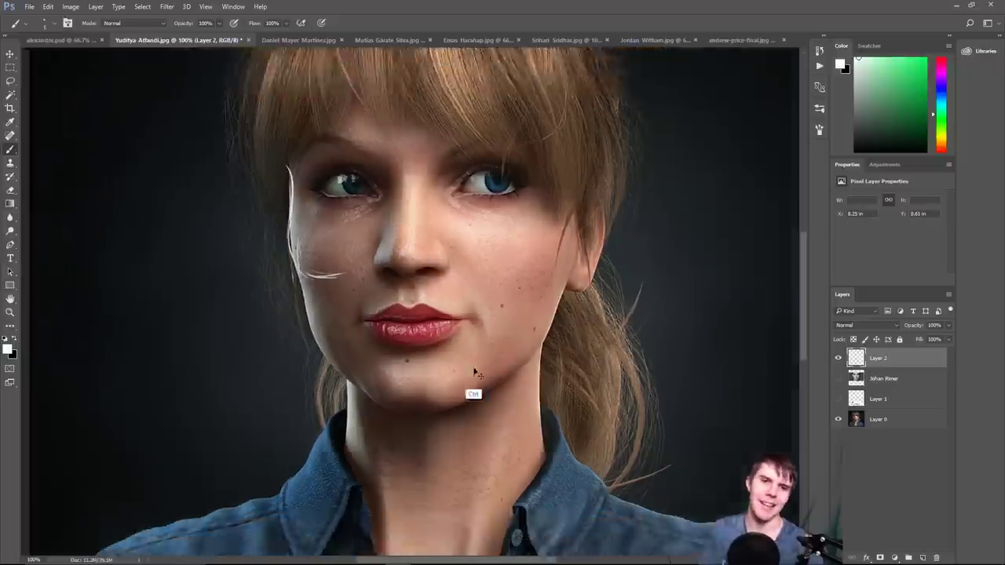
pyautogui.press('e')
pyautogui.moveTo(339, 222); pyautogui.dragTo(340, 271)
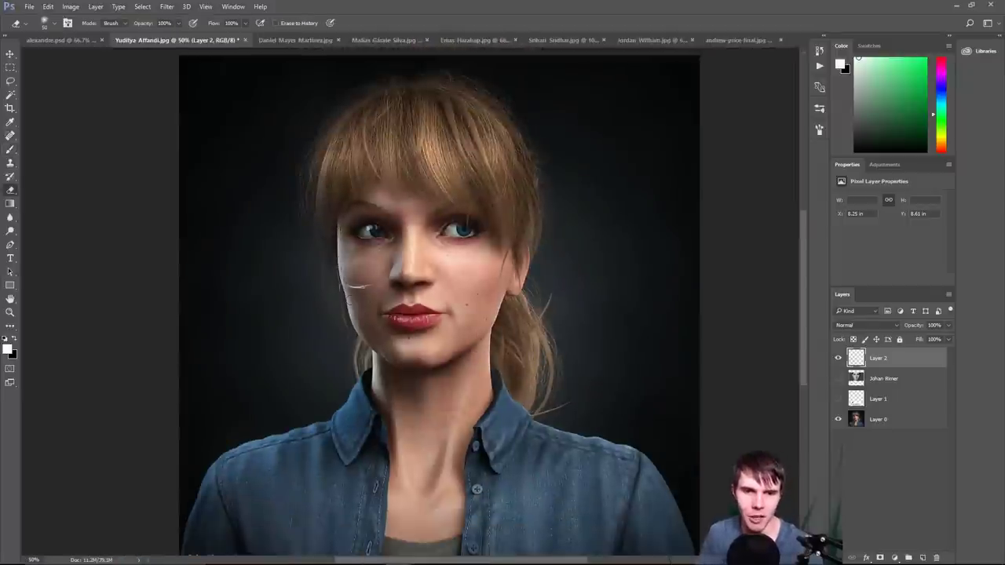
pyautogui.press('b')
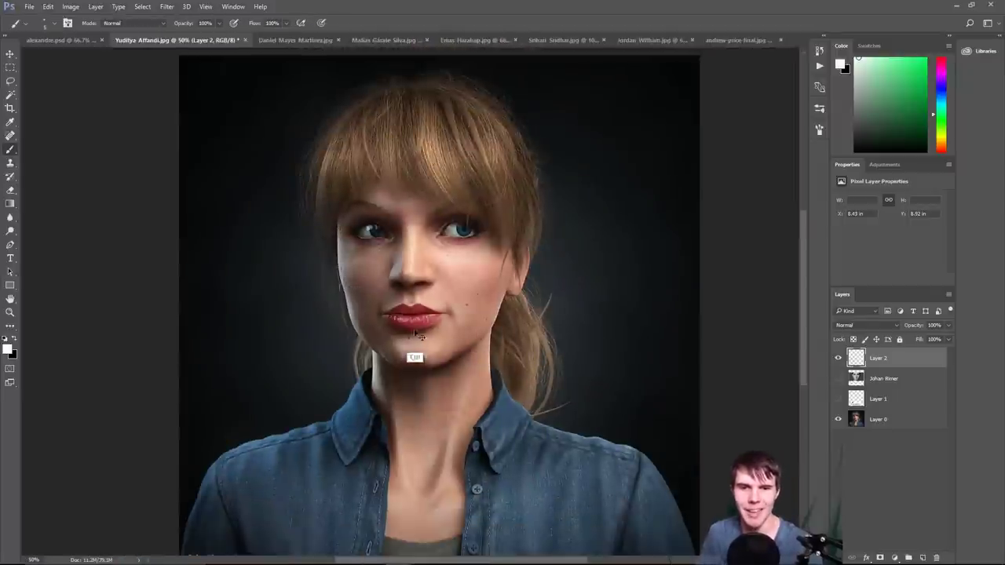
# - Paint a thin white rim light along the shaded side's jawline, from the cheek edge down to the chin
pyautogui.hotkey('ctrl', '+')
pyautogui.hotkey('ctrl', '+')
pyautogui.scroll(-3, 337, 270)
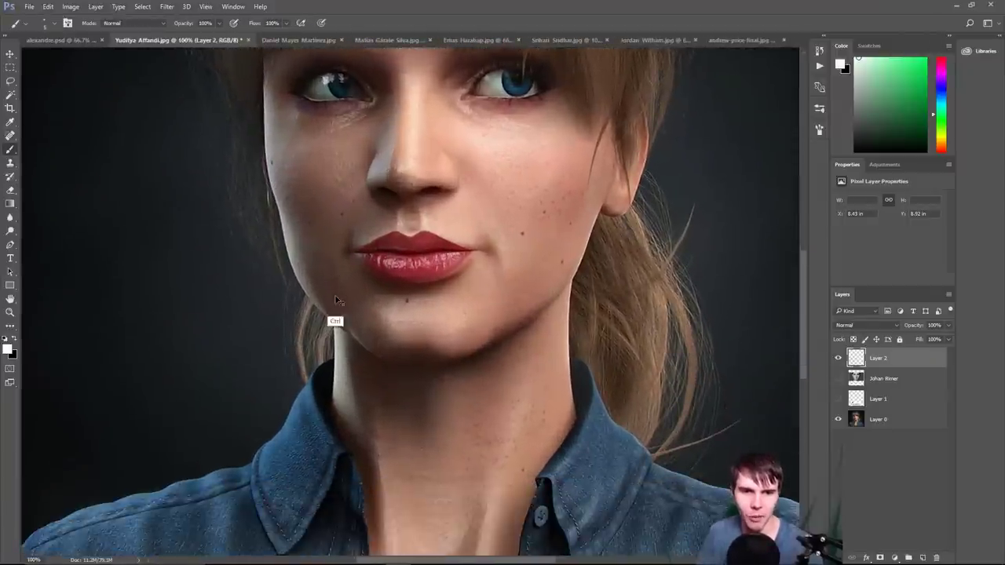
pyautogui.hotkey('ctrl', '+')
pyautogui.moveTo(348, 273)
pyautogui.mouseDown()
pyautogui.moveTo(379, 234)
pyautogui.moveTo(419, 224)
pyautogui.mouseUp()
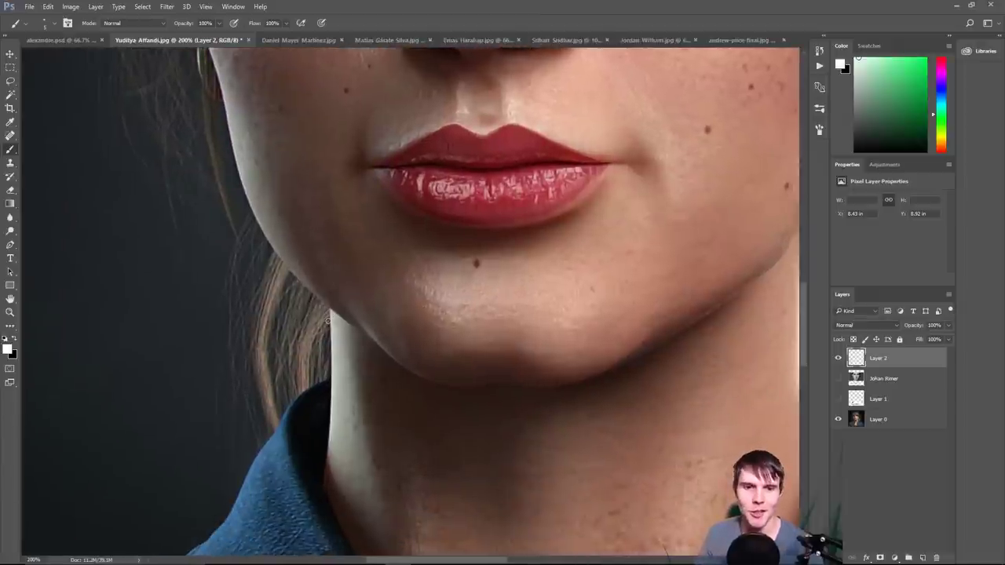
pyautogui.moveTo(398, 365); pyautogui.dragTo(348, 289)
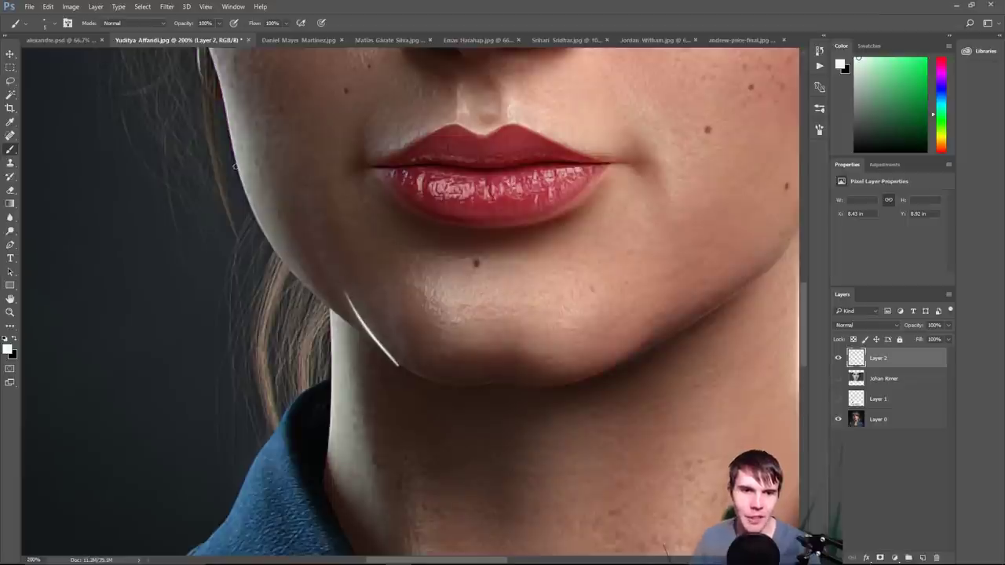
pyautogui.moveTo(262, 231); pyautogui.dragTo(227, 118)
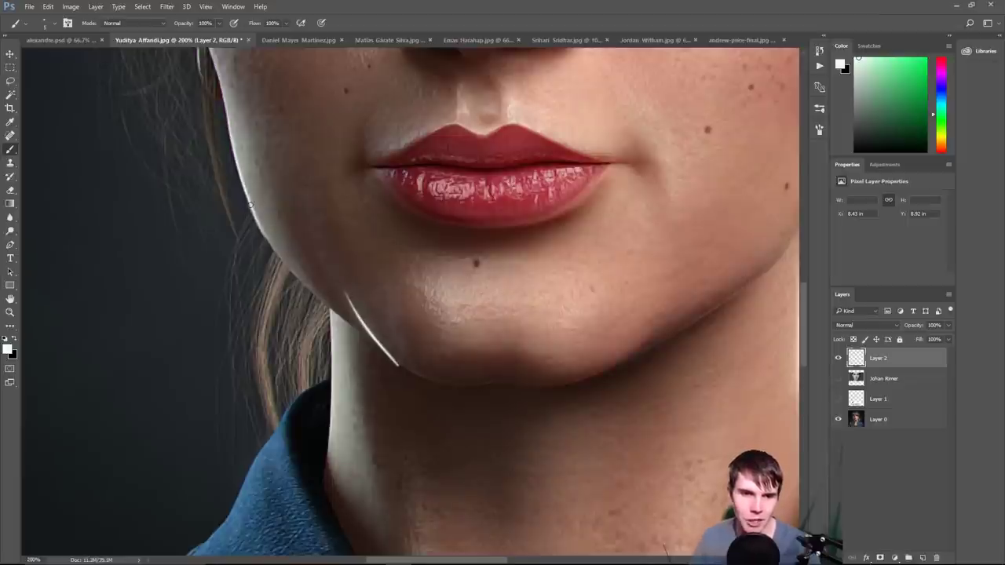
pyautogui.moveTo(302, 287); pyautogui.dragTo(250, 201)
pyautogui.moveTo(335, 311); pyautogui.dragTo(264, 230)
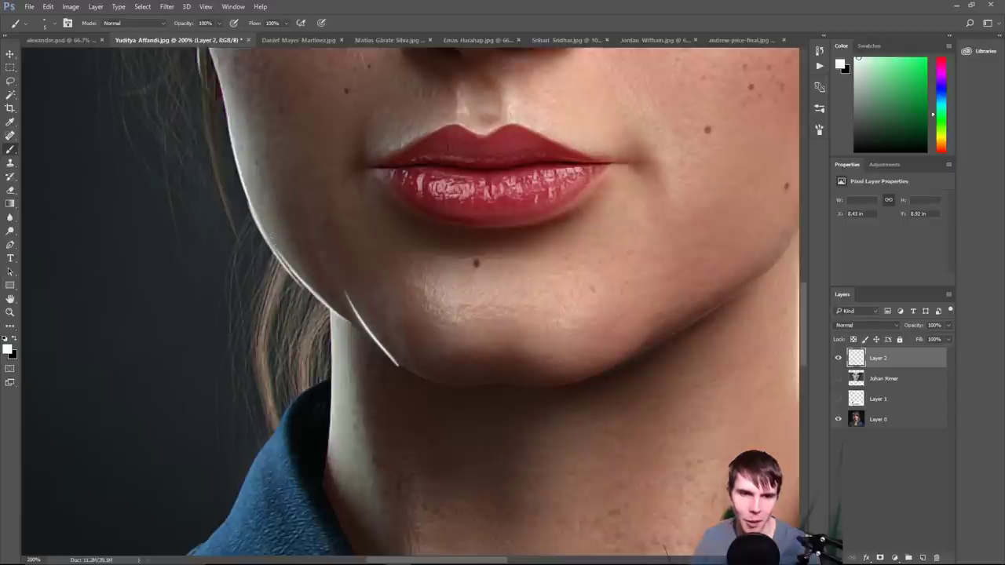
# - Hide Layer 2 to compare against the original render, and examine the face, eyes and skin at up to 200% zoom
pyautogui.hotkey('ctrl', '-')
pyautogui.hotkey('ctrl', '-')
pyautogui.hotkey('ctrl', '-')
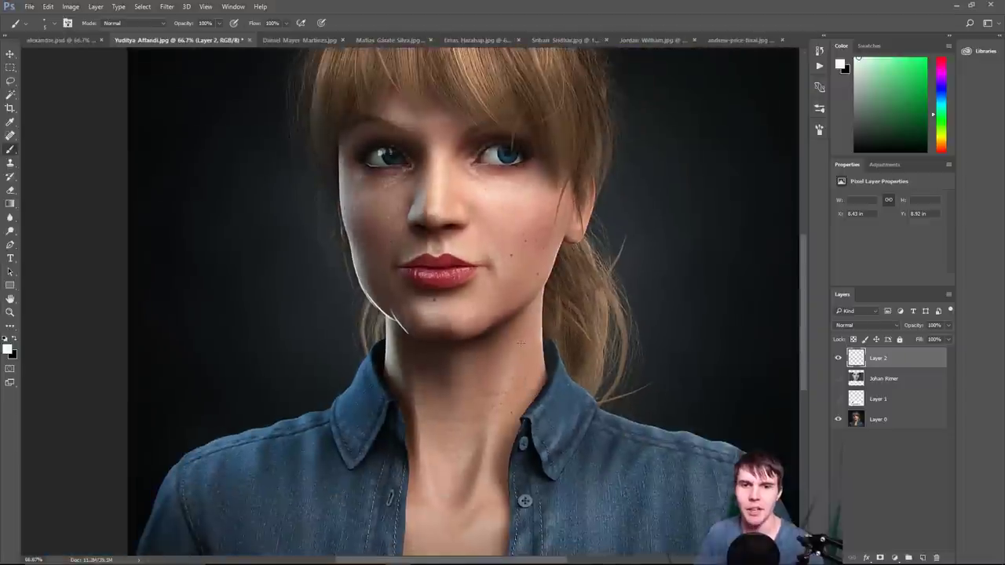
pyautogui.click(838, 360)
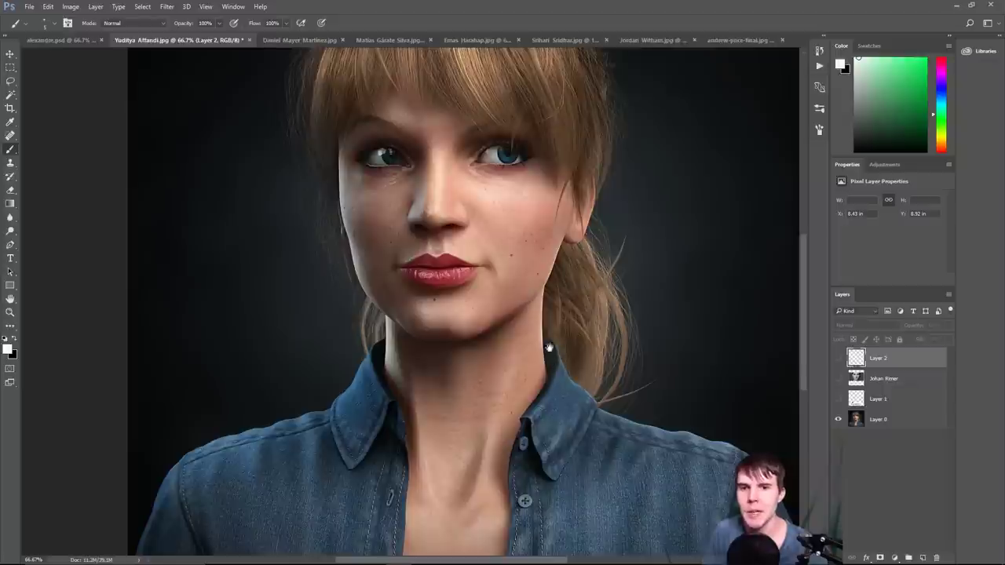
pyautogui.moveTo(549, 347); pyautogui.dragTo(526, 396)
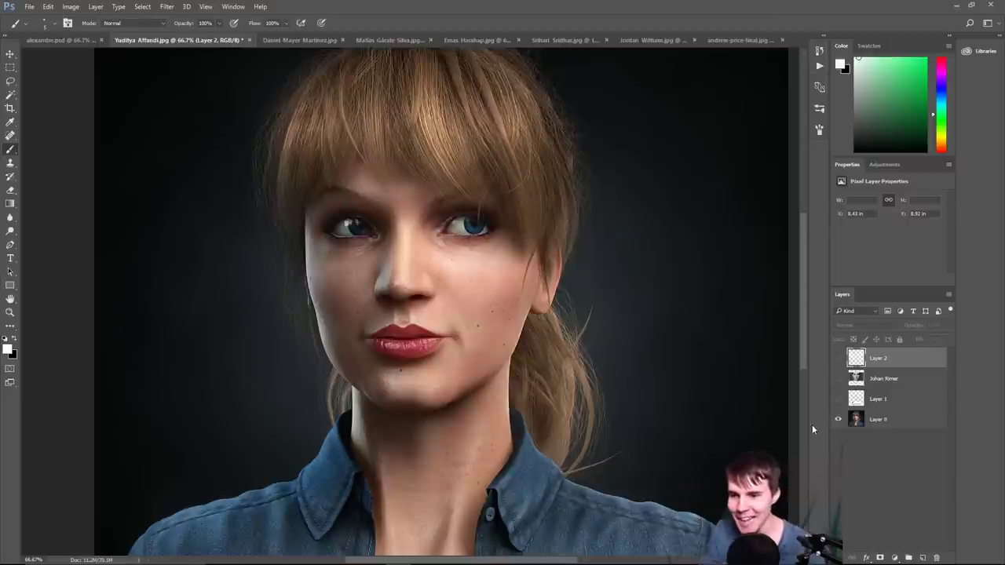
pyautogui.hotkey('ctrl', '+')
pyautogui.hotkey('ctrl', '+')
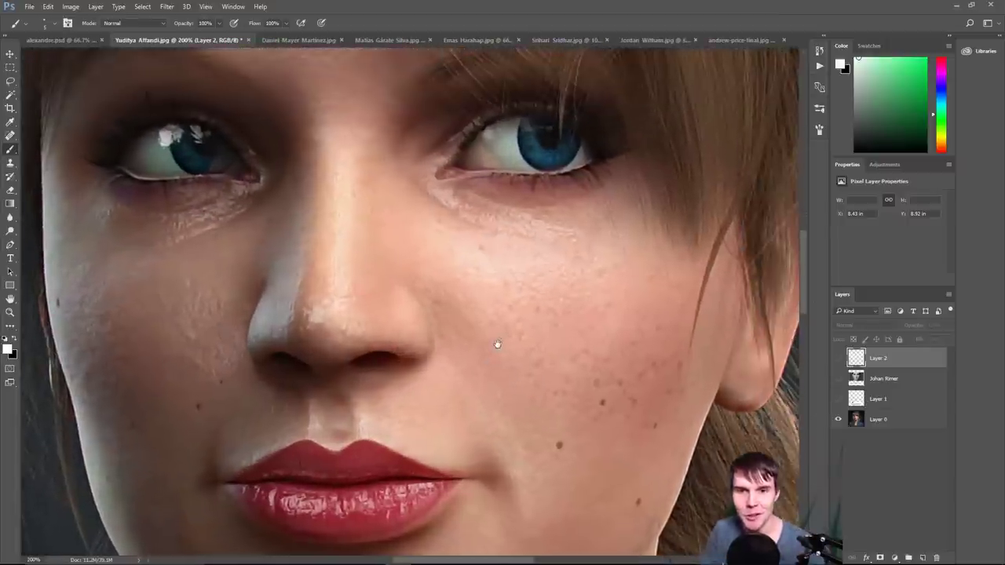
pyautogui.hotkey('ctrl', '-')
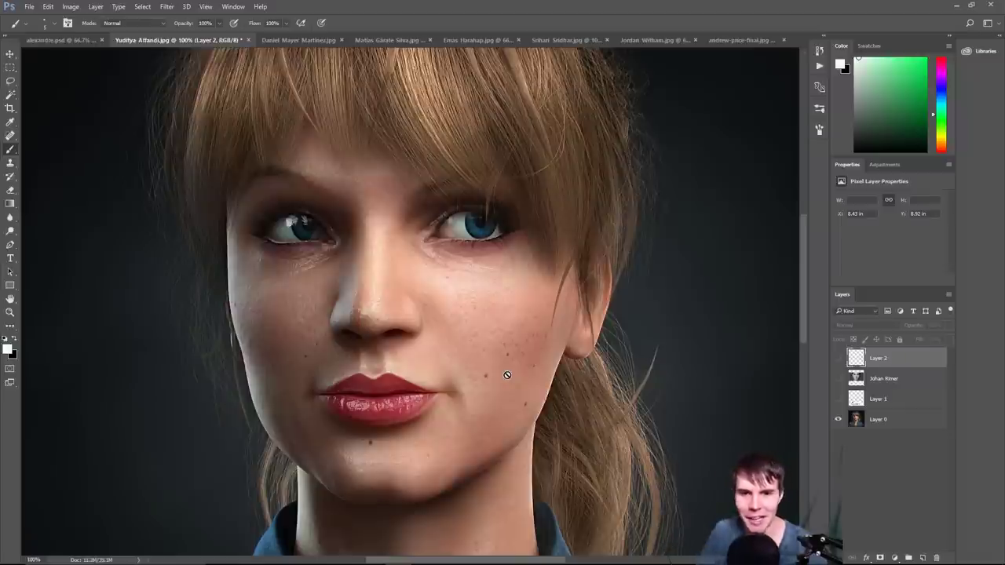
pyautogui.moveTo(658, 348); pyautogui.dragTo(639, 382)
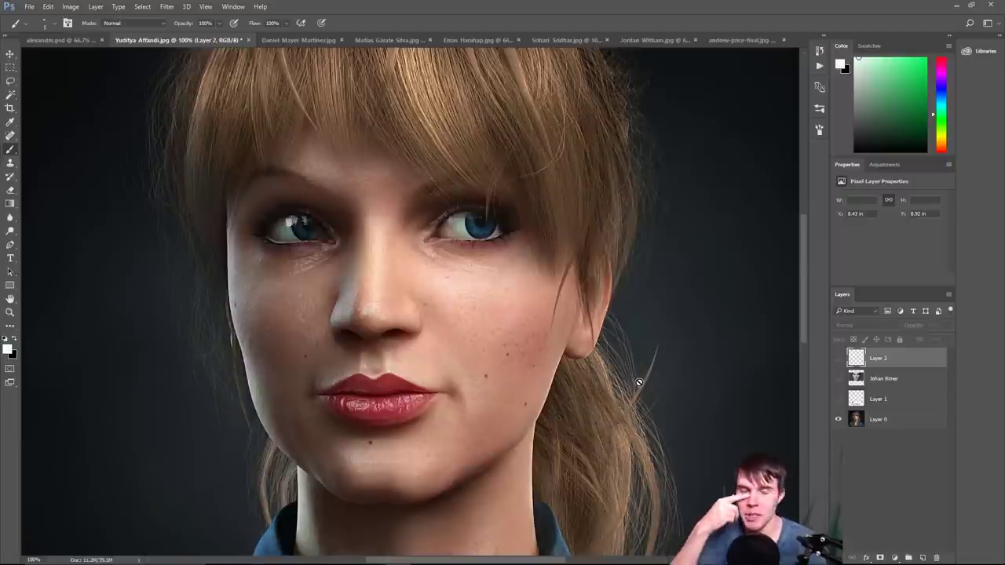
pyautogui.hotkey('ctrl', '+')
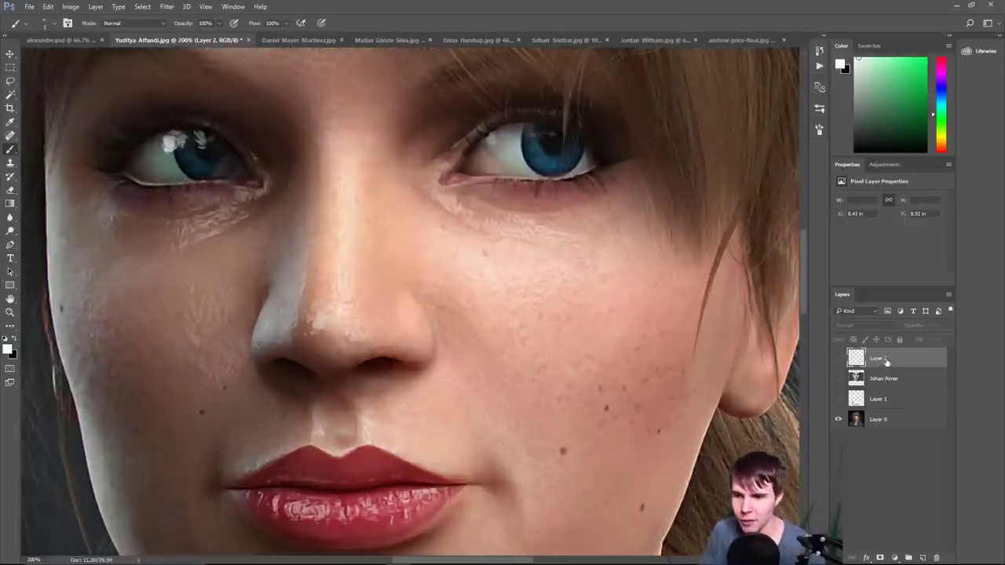
# - Show Layer 2 again, and try a thin white stroke along the nose and erase it
pyautogui.click(838, 358)
pyautogui.moveTo(310, 347); pyautogui.dragTo(322, 268)
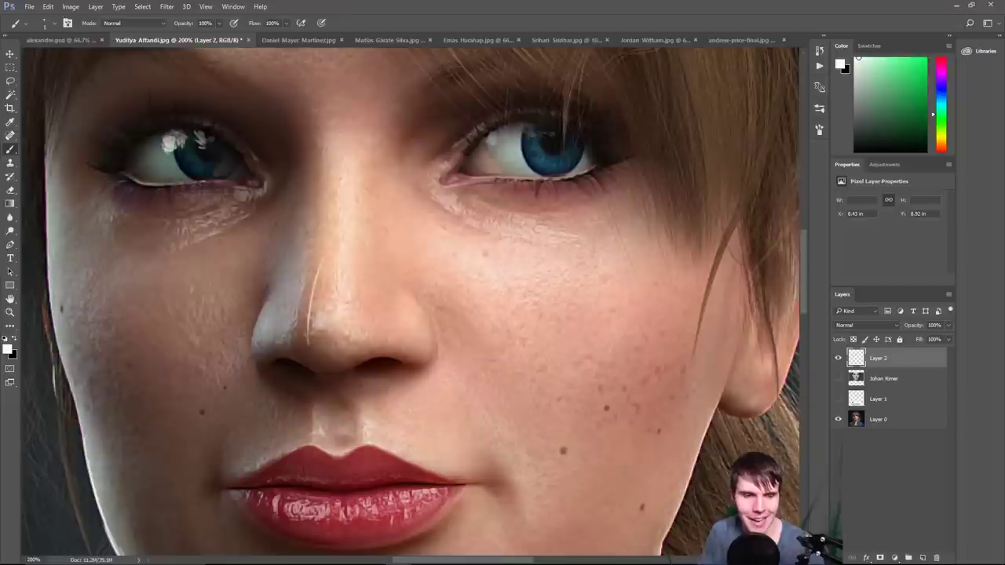
pyautogui.press('e')
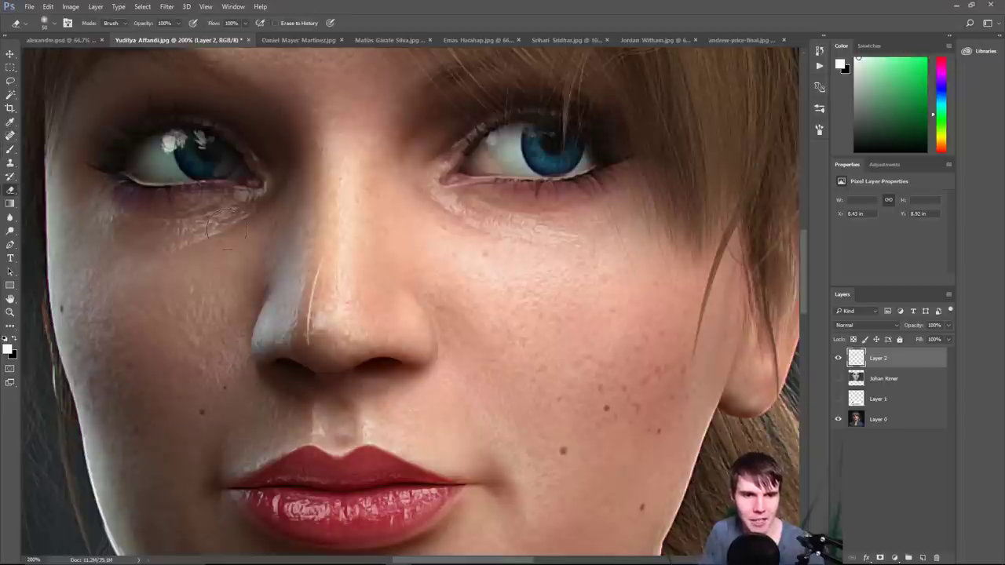
pyautogui.moveTo(325, 280); pyautogui.dragTo(314, 334)
pyautogui.press('b')
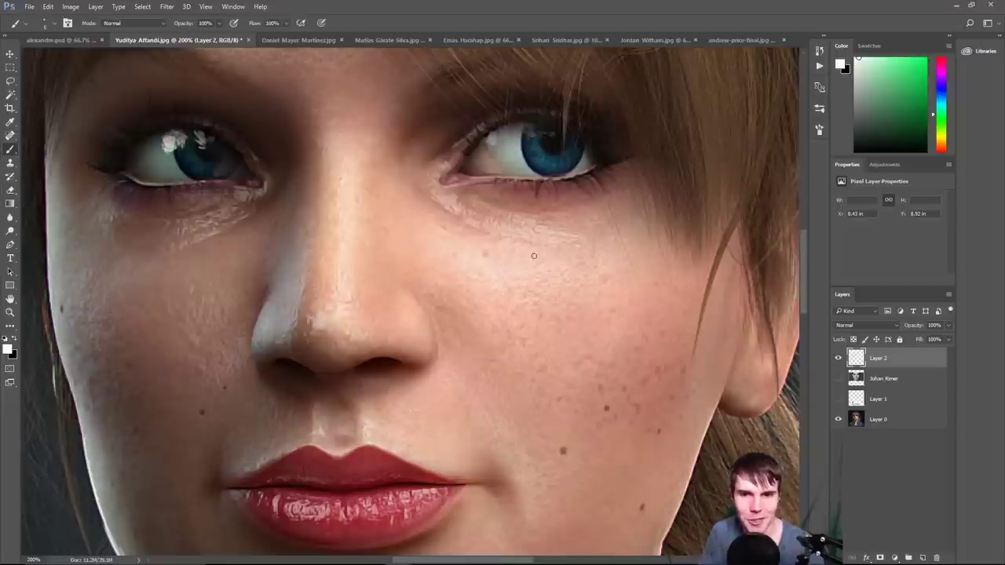
# - Examine the skin shading and highlights on the nose, lips and cheeks at 100% and 200% zoom
pyautogui.moveTo(441, 344); pyautogui.dragTo(461, 207)
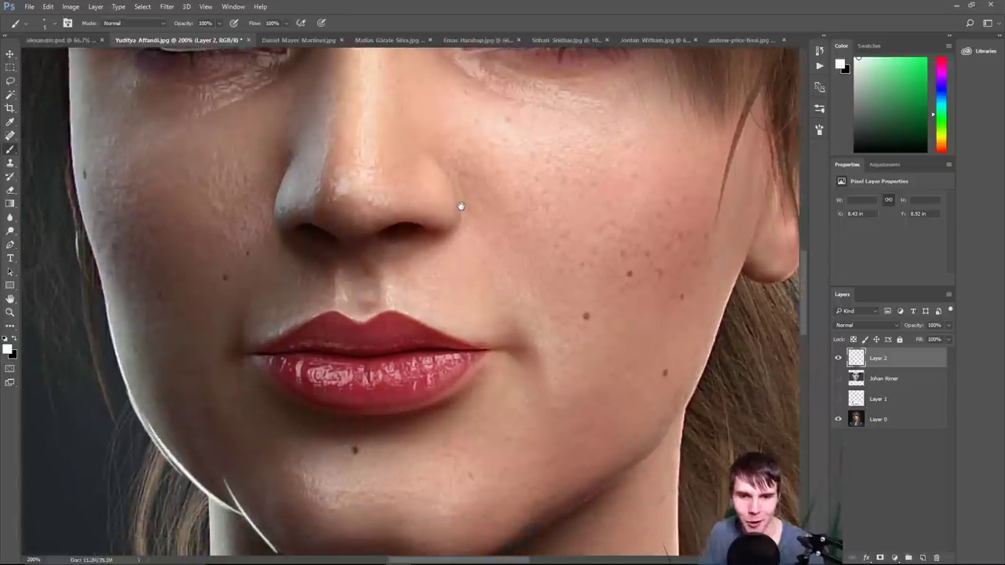
pyautogui.moveTo(387, 225); pyautogui.dragTo(427, 303)
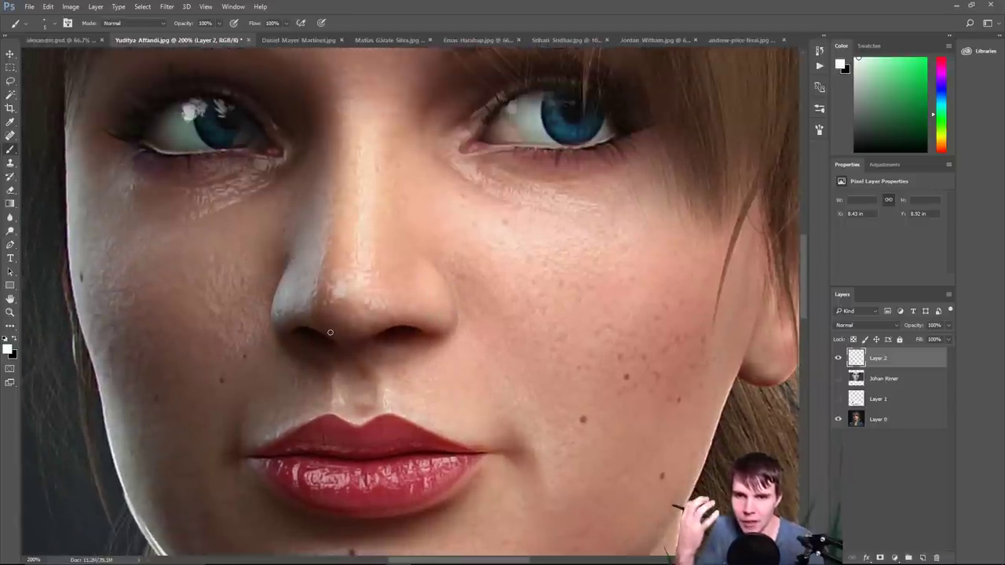
pyautogui.scroll(-3, 330, 332)
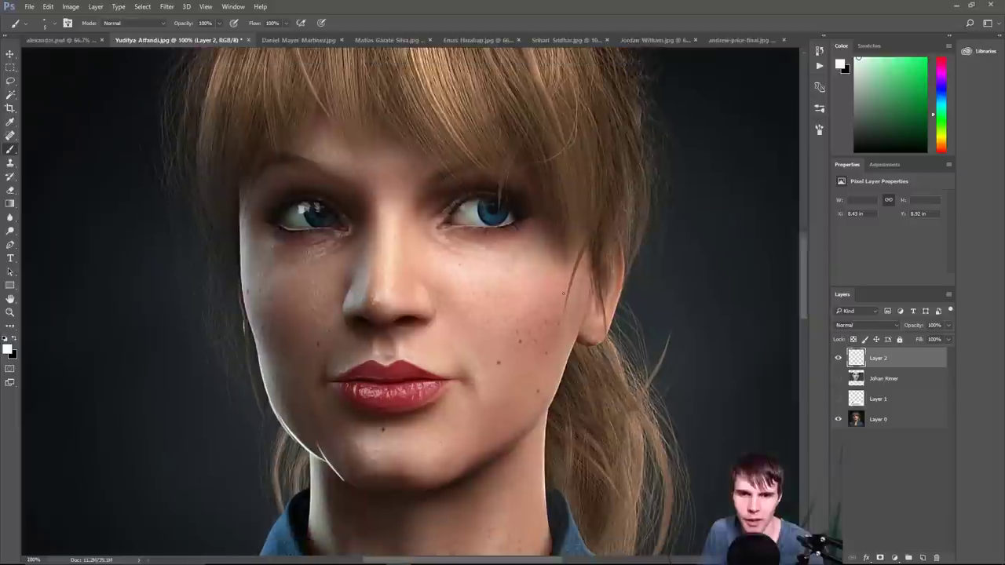
pyautogui.scroll(3, 490, 315)
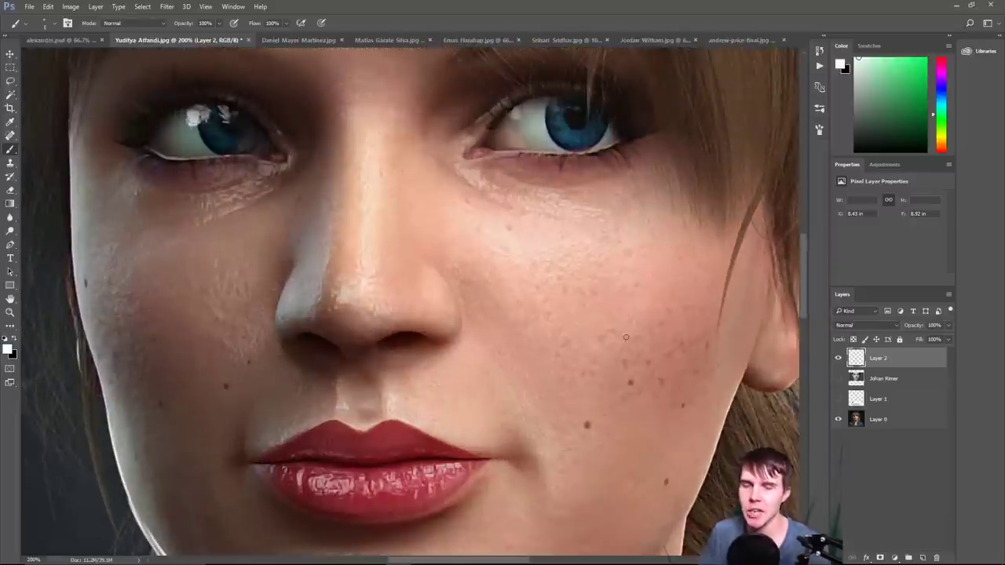
pyautogui.hotkey('ctrl', '-')
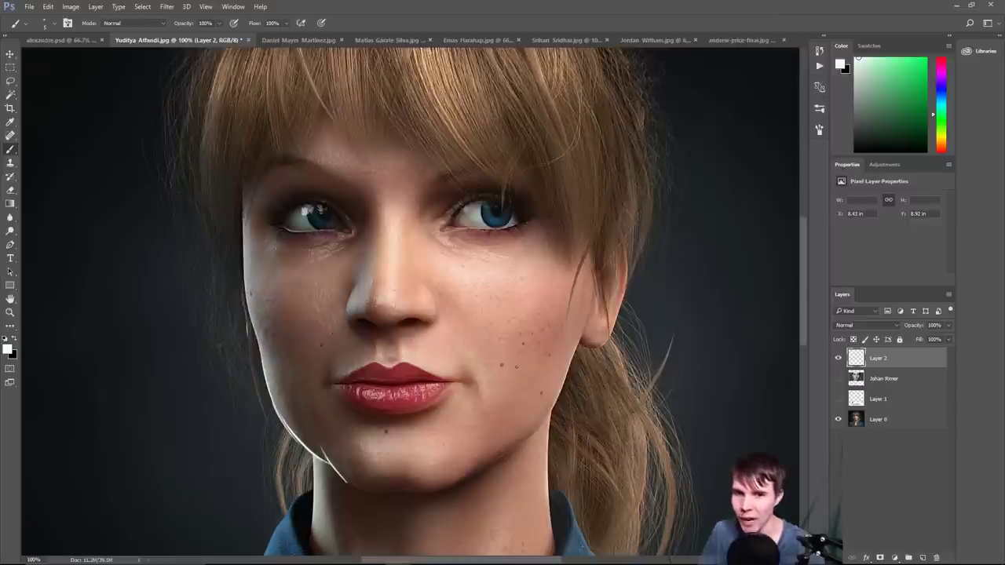
pyautogui.hotkey('ctrl', '+')
# - Sketch a cluster of small black circles over the highlight on the nose tip, and undo them
pyautogui.click(350, 300)
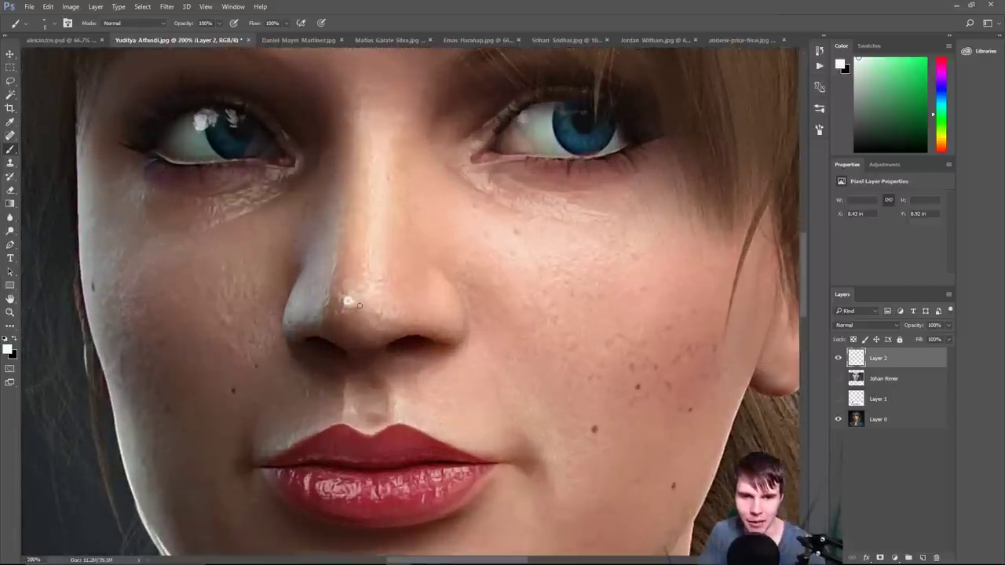
pyautogui.press('x')
pyautogui.moveTo(355, 304)
pyautogui.mouseDown()
pyautogui.moveTo(374, 294)
pyautogui.moveTo(355, 294)
pyautogui.mouseUp()
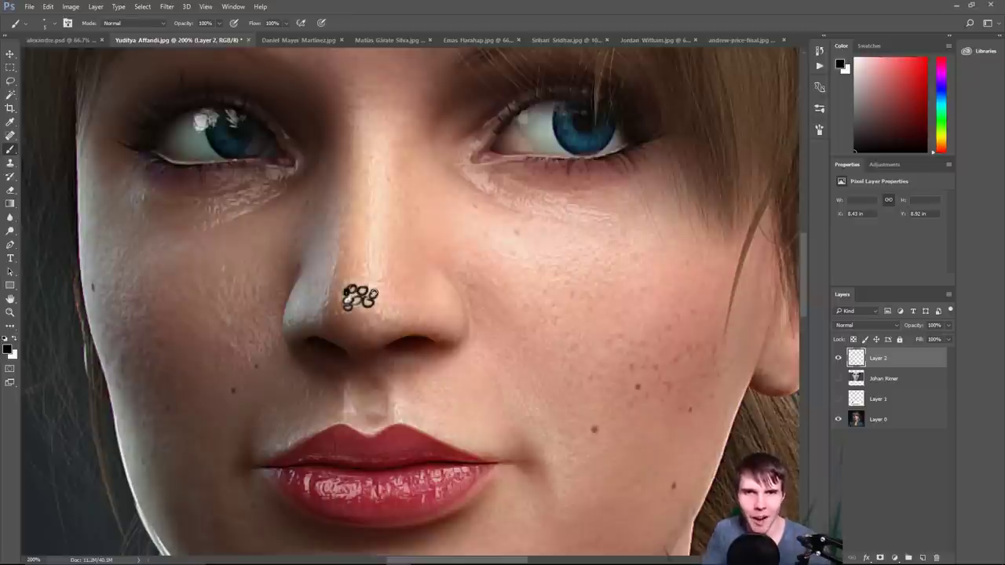
pyautogui.moveTo(374, 285)
pyautogui.mouseDown()
pyautogui.moveTo(360, 279)
pyautogui.moveTo(385, 314)
pyautogui.mouseUp()
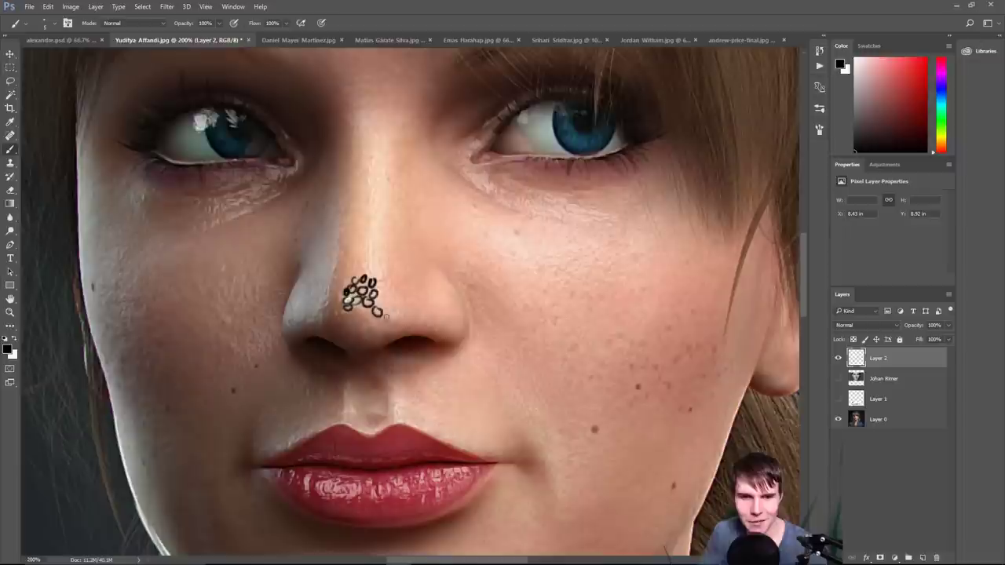
pyautogui.hotkey('ctrl', 'alt', 'z')
pyautogui.hotkey('ctrl', 'alt', 'z')
pyautogui.hotkey('ctrl', 'alt', 'z')
pyautogui.hotkey('ctrl', 'alt', 'z')
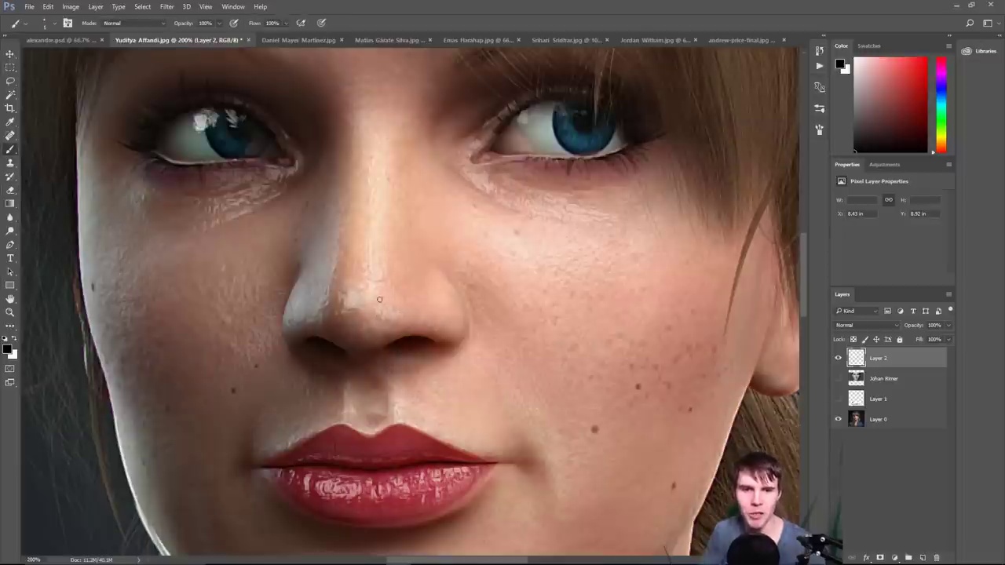
# - Erase the white rim light painted along the shaded side's jawline on Layer 2
pyautogui.hotkey('ctrl', '-')
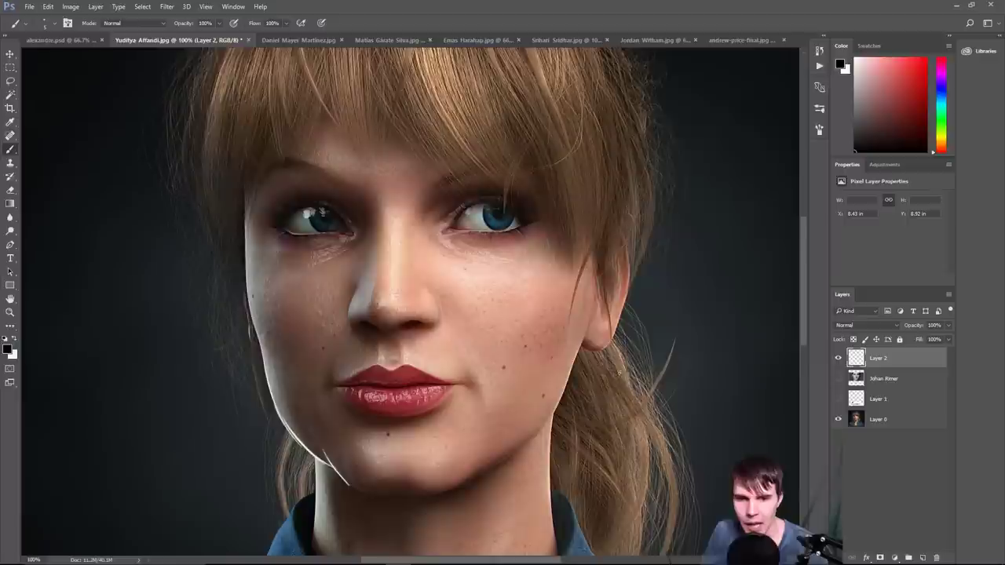
pyautogui.hotkey('ctrl', '-')
pyautogui.press('e')
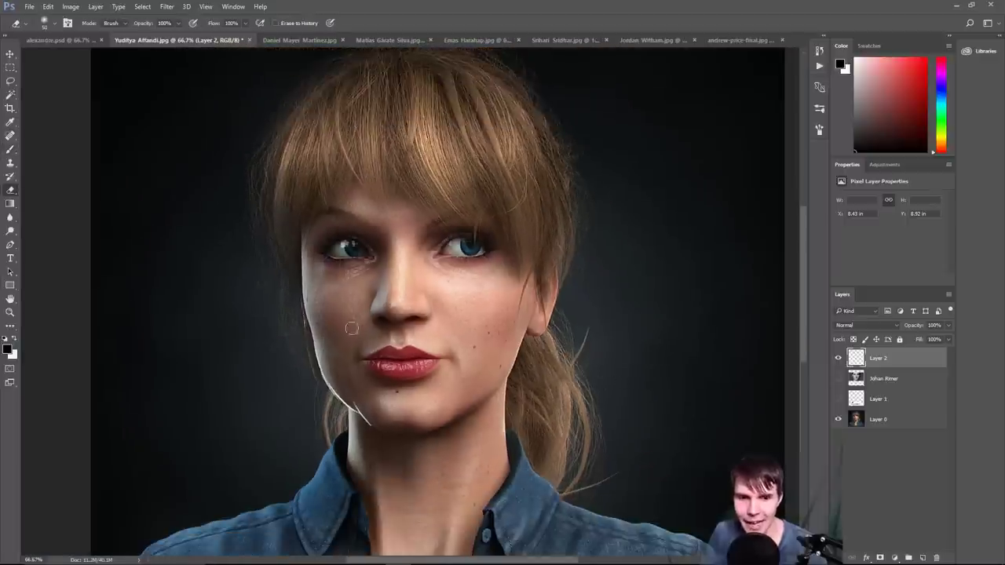
pyautogui.moveTo(332, 423)
pyautogui.mouseDown()
pyautogui.moveTo(366, 426)
pyautogui.moveTo(379, 392)
pyautogui.mouseUp()
pyautogui.hotkey('ctrl', '+')
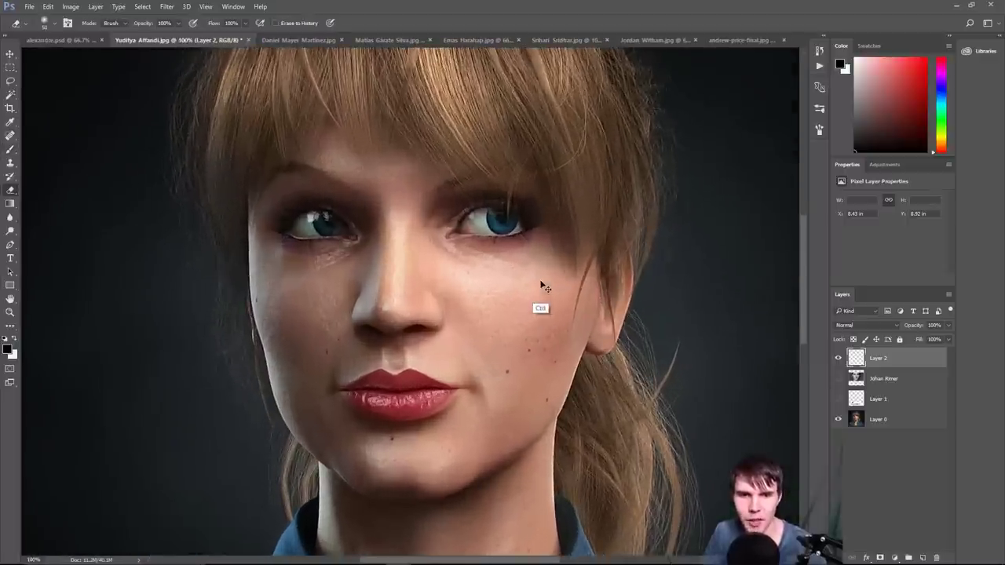
# - Paint a small white reflection dot on the lower edge of the iris on the lit side of the face
pyautogui.click(78, 39)
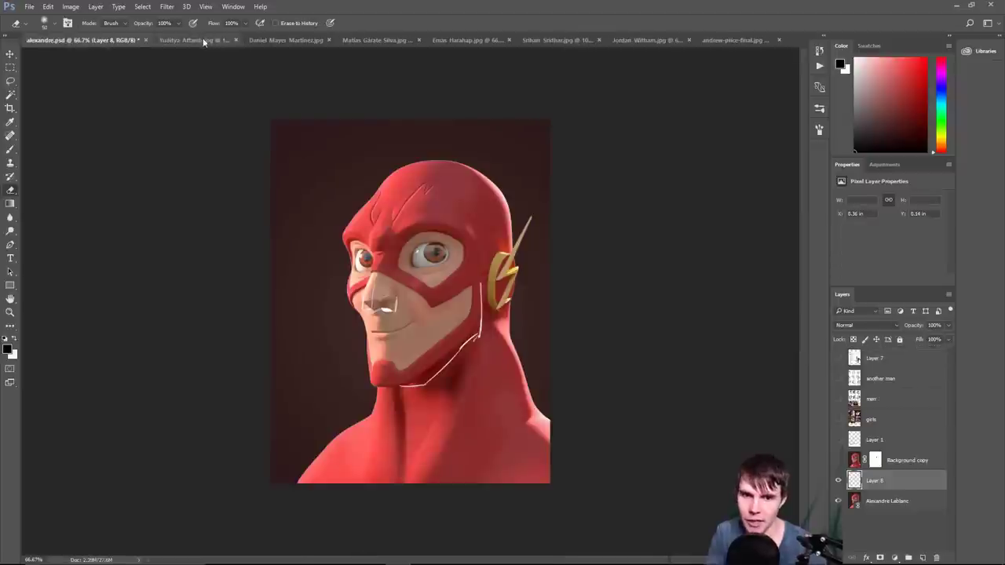
pyautogui.click(202, 37)
pyautogui.hotkey('ctrl', '+')
pyautogui.moveTo(641, 243); pyautogui.dragTo(550, 307)
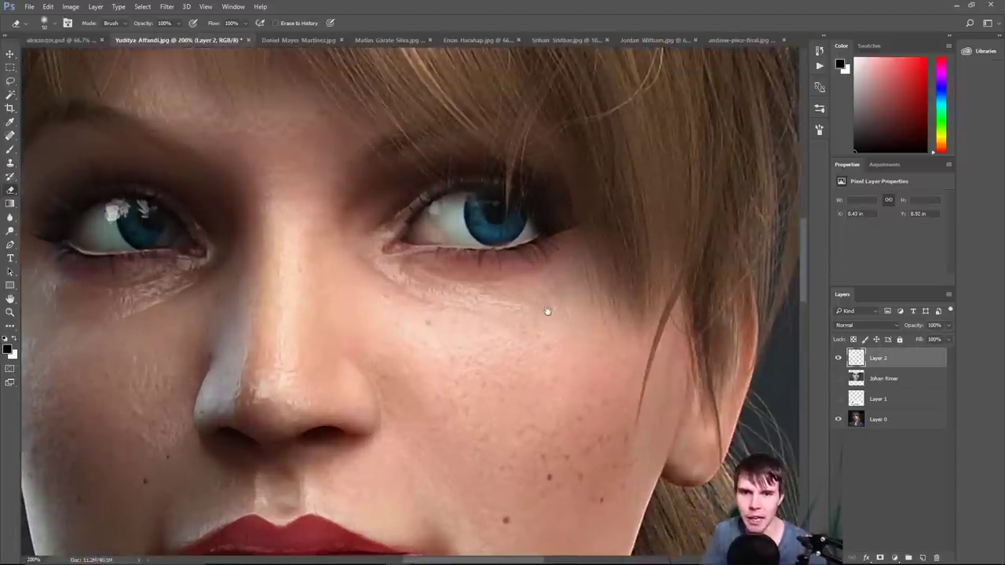
pyautogui.press('b')
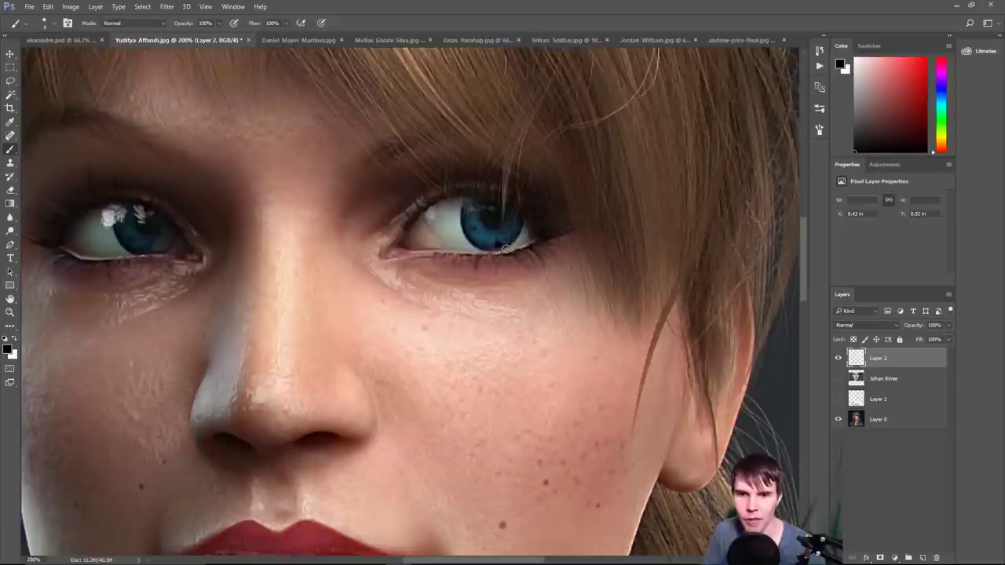
pyautogui.press('x')
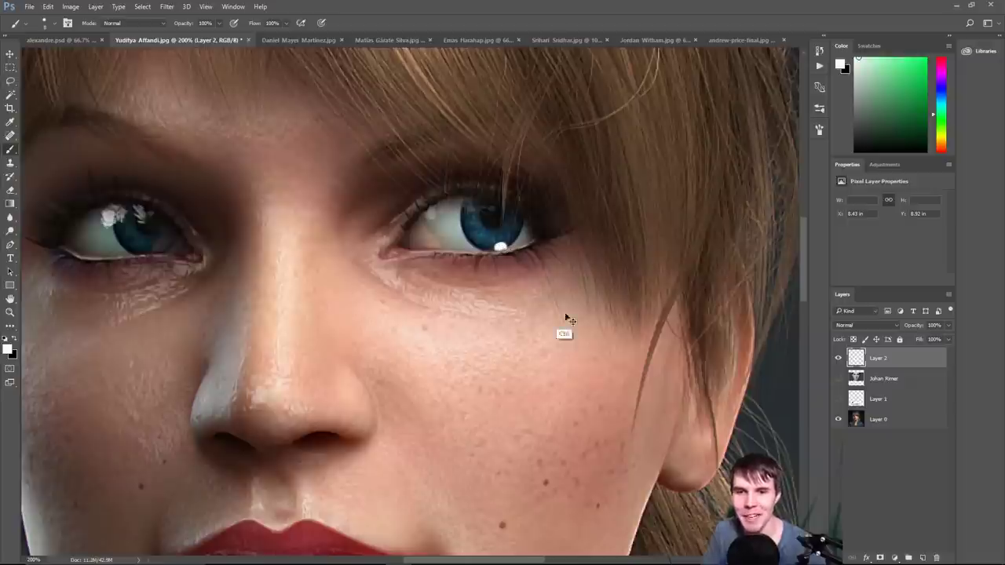
pyautogui.hotkey('ctrl', '-')
pyautogui.hotkey('ctrl', '-')
pyautogui.hotkey('ctrl', '-')
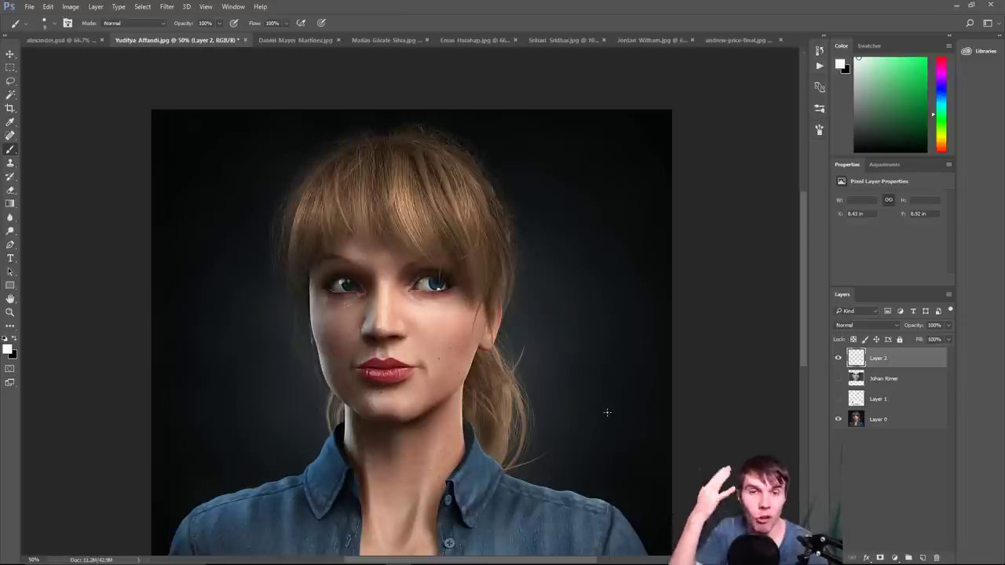
# - Erase the white reflection dot from the lit-side eye
pyautogui.press('ctrl')
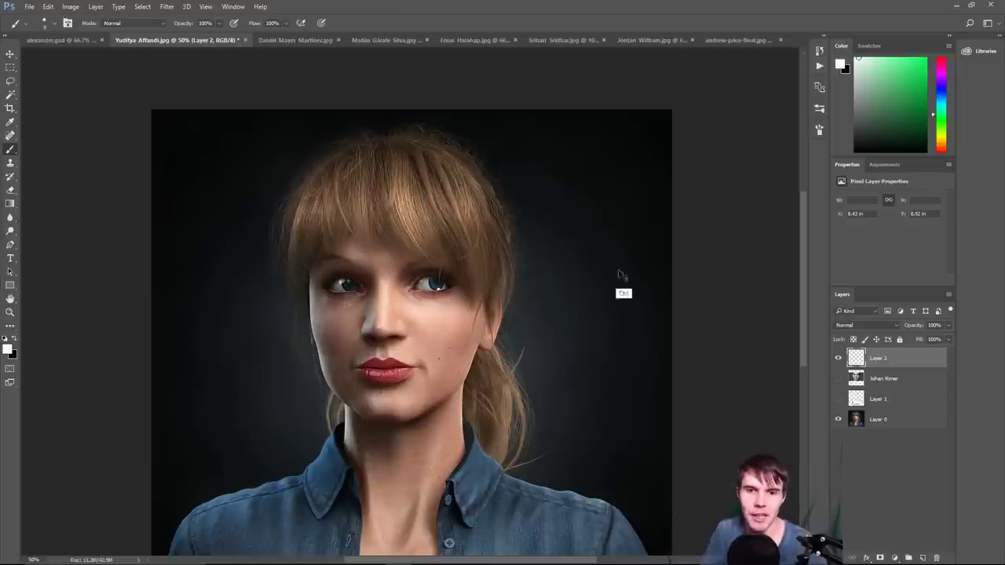
pyautogui.hotkey('ctrl', '-')
pyautogui.hotkey('ctrl', '+')
pyautogui.hotkey('ctrl', '+')
pyautogui.press('e')
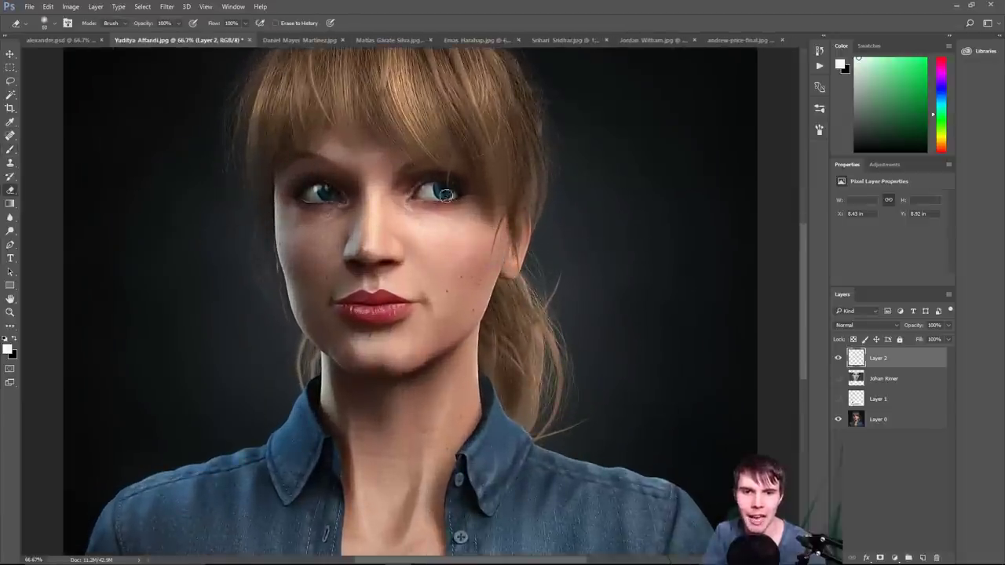
# - Try a white reflection dot on the shaded-side eye with the Brush tool, and undo it
pyautogui.press('b')
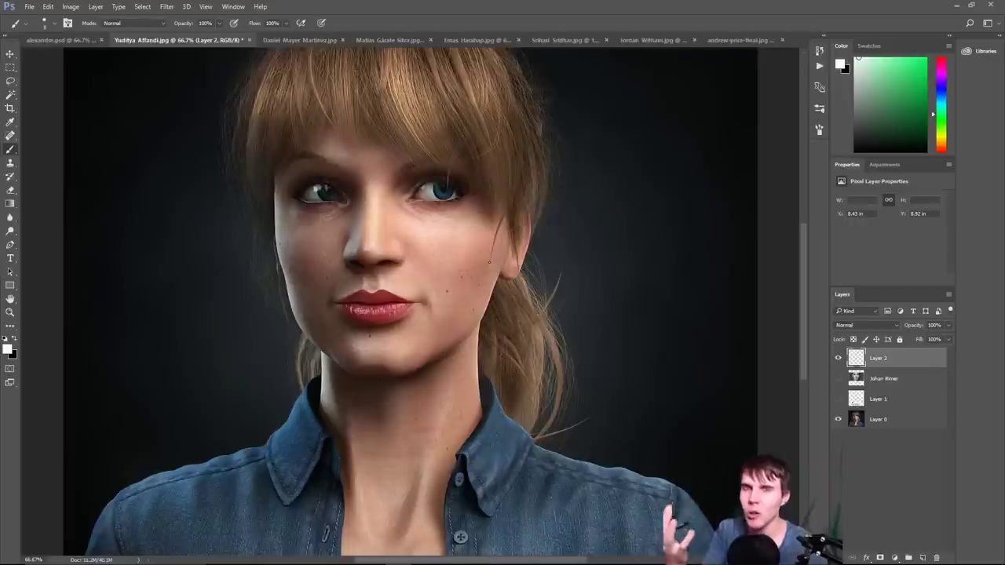
pyautogui.click(317, 188)
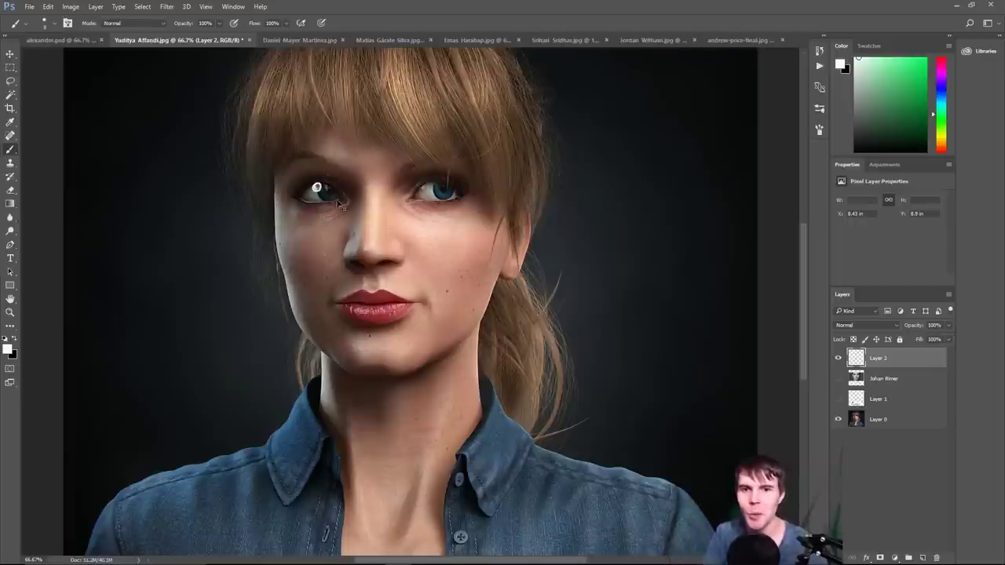
pyautogui.hotkey('ctrl', 'z')
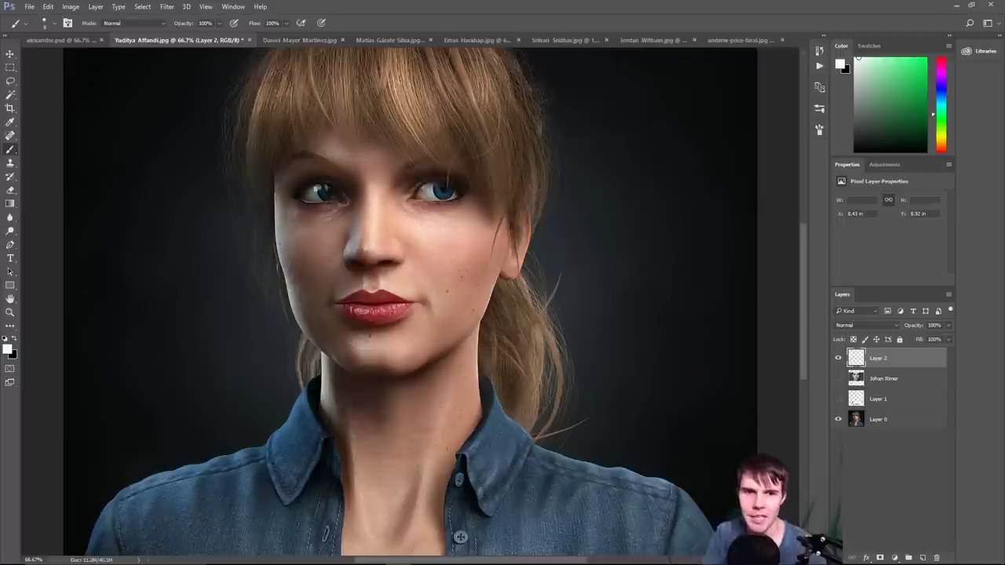
# - Scribble diagonal white strokes across both sides of the face, and erase them with an enlarged eraser
pyautogui.moveTo(337, 132)
pyautogui.mouseDown()
pyautogui.moveTo(275, 268)
pyautogui.moveTo(322, 362)
pyautogui.mouseUp()
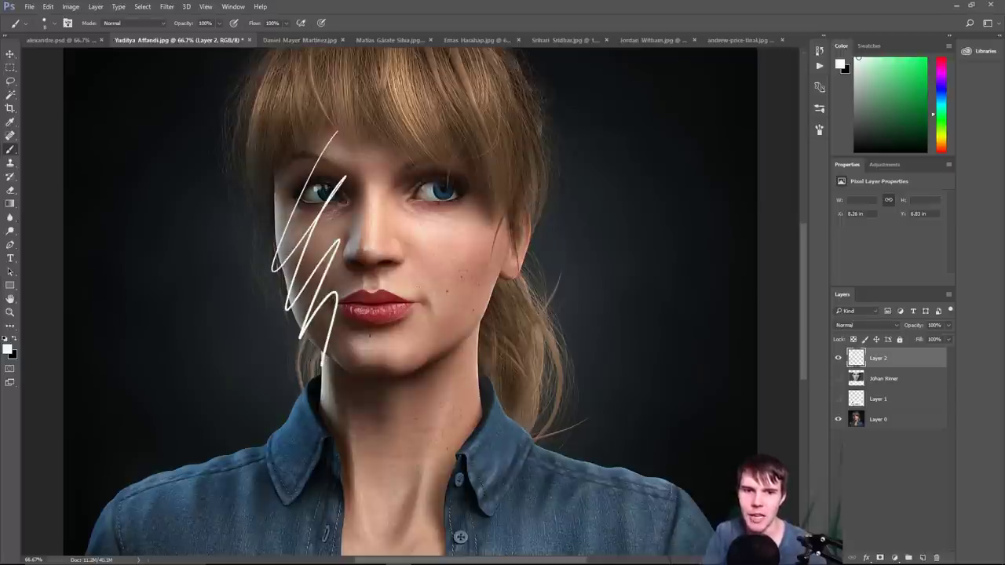
pyautogui.moveTo(457, 335)
pyautogui.mouseDown()
pyautogui.moveTo(412, 235)
pyautogui.moveTo(495, 222)
pyautogui.mouseUp()
pyautogui.press('e')
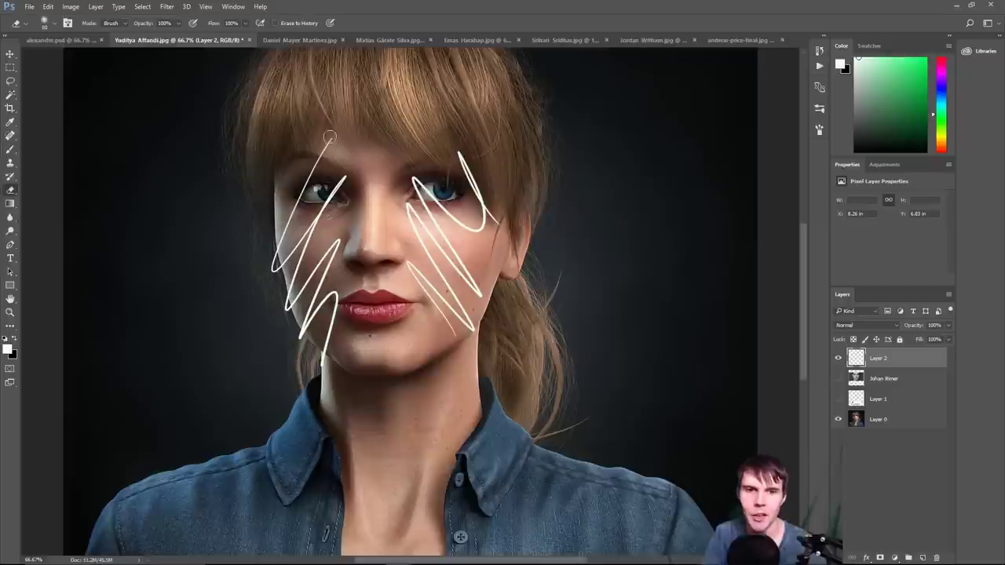
pyautogui.moveTo(345, 135); pyautogui.dragTo(323, 223)
pyautogui.press(']')
pyautogui.press(']')
pyautogui.press(']')
pyautogui.press(']')
pyautogui.press(']')
pyautogui.moveTo(329, 180)
pyautogui.mouseDown()
pyautogui.moveTo(286, 436)
pyautogui.moveTo(518, 169)
pyautogui.mouseUp()
pyautogui.press('b')
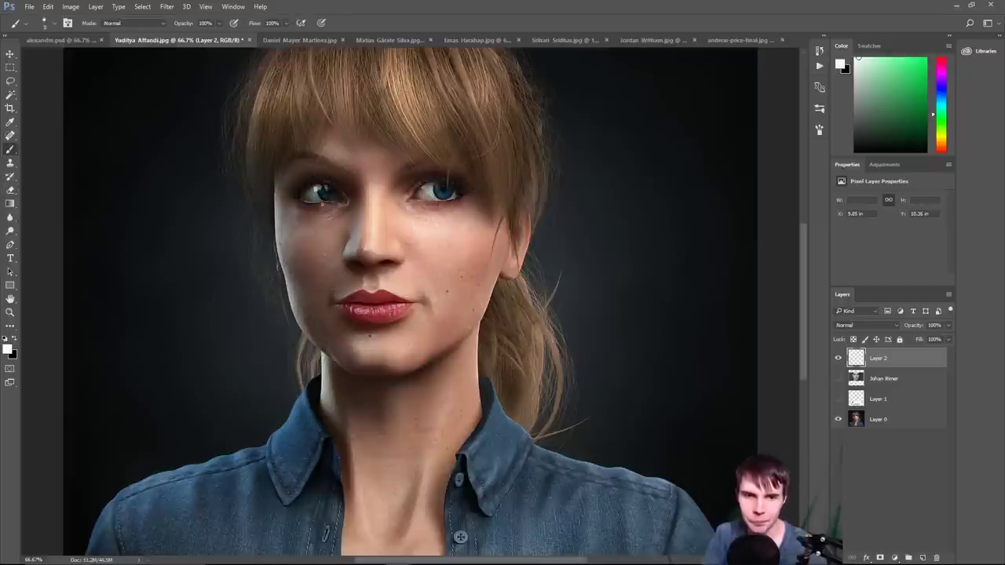
# - Try a small white dot on the shaded-side eye and a stroke beside the head, and erase both
pyautogui.click(321, 189)
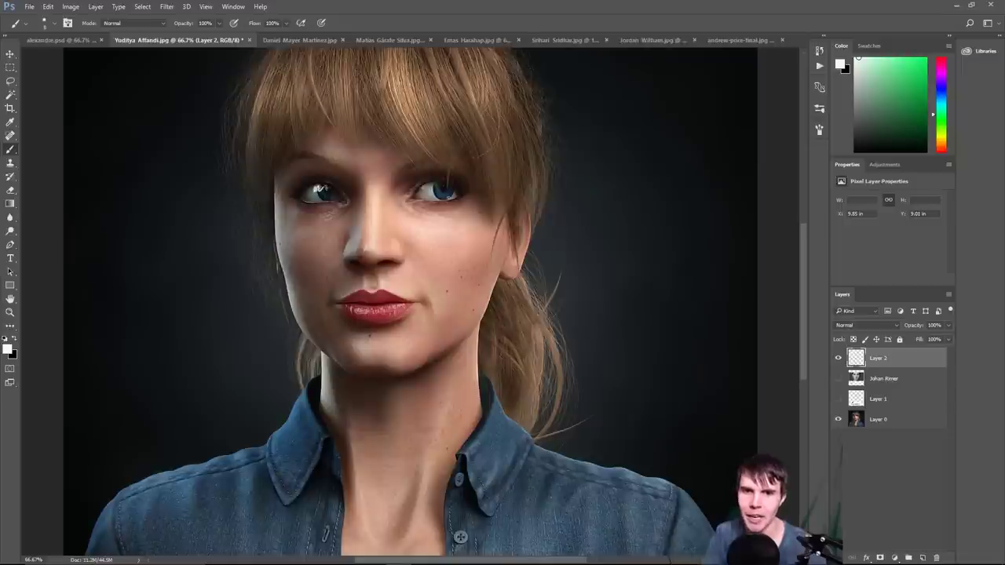
pyautogui.moveTo(641, 231)
pyautogui.mouseDown()
pyautogui.moveTo(550, 219)
pyautogui.moveTo(628, 274)
pyautogui.mouseUp()
pyautogui.press('e')
pyautogui.moveTo(588, 236)
pyautogui.mouseDown()
pyautogui.moveTo(670, 326)
pyautogui.moveTo(440, 188)
pyautogui.moveTo(322, 192)
pyautogui.mouseUp()
pyautogui.press('b')
# - Show the reference portrait layer at 100% zoom, toggling it to compare its face with the blonde woman's render
pyautogui.click(839, 378)
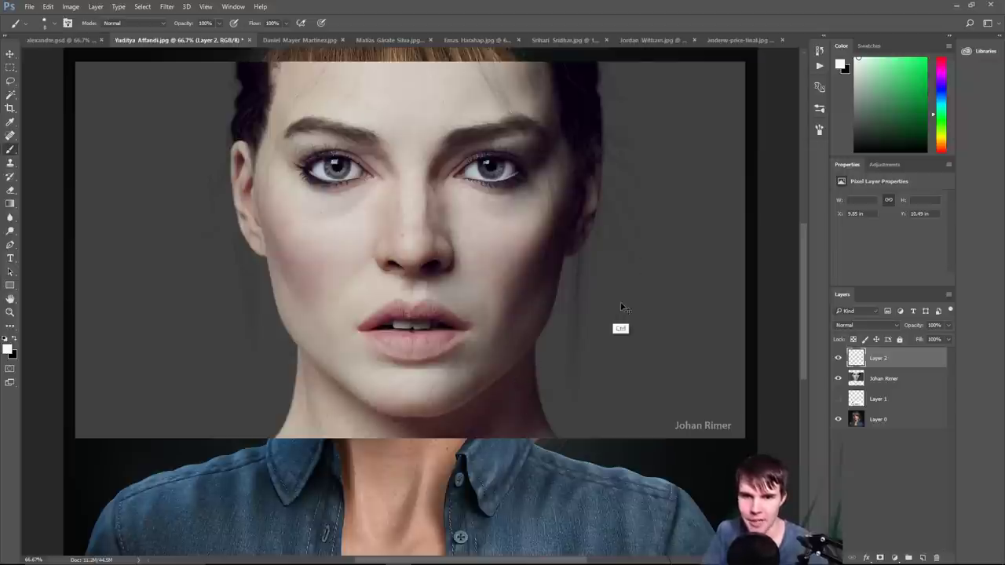
pyautogui.hotkey('ctrl', '+')
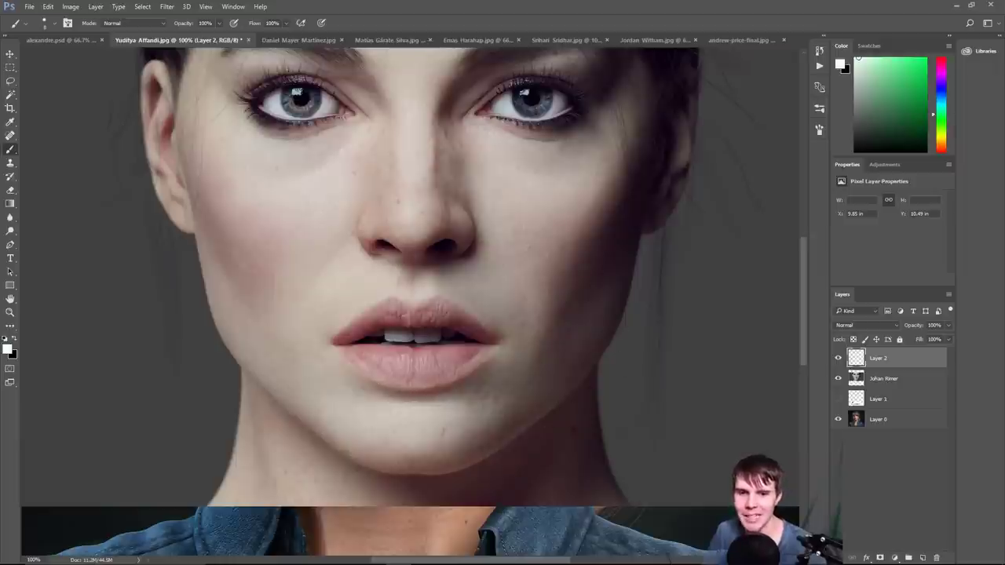
pyautogui.click(838, 358)
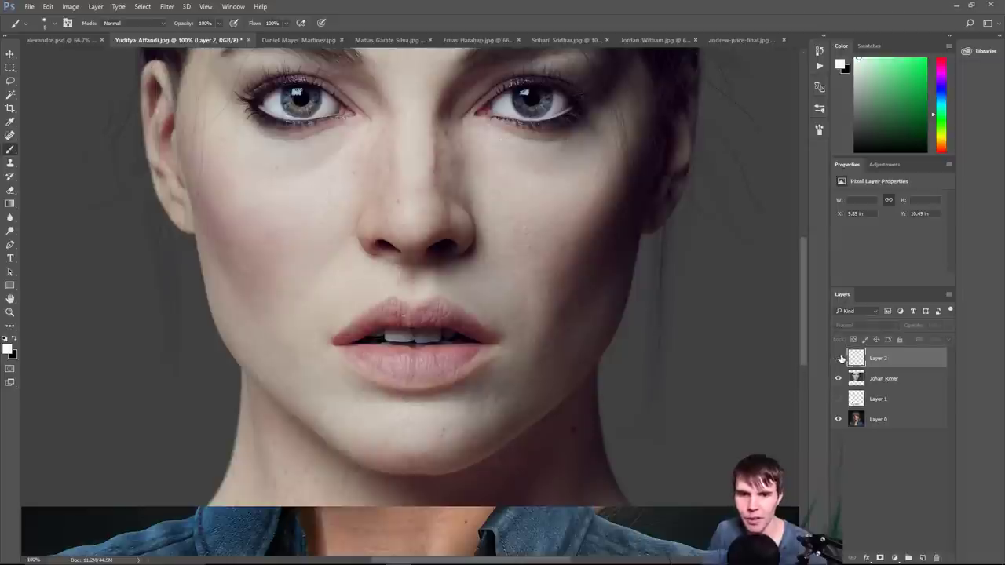
pyautogui.click(839, 359)
pyautogui.click(838, 380)
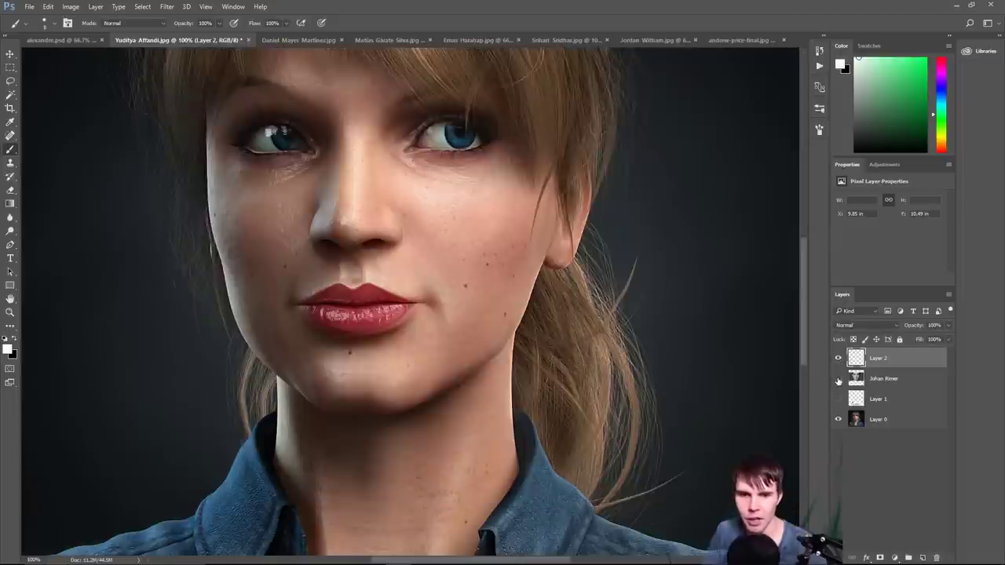
pyautogui.click(838, 380)
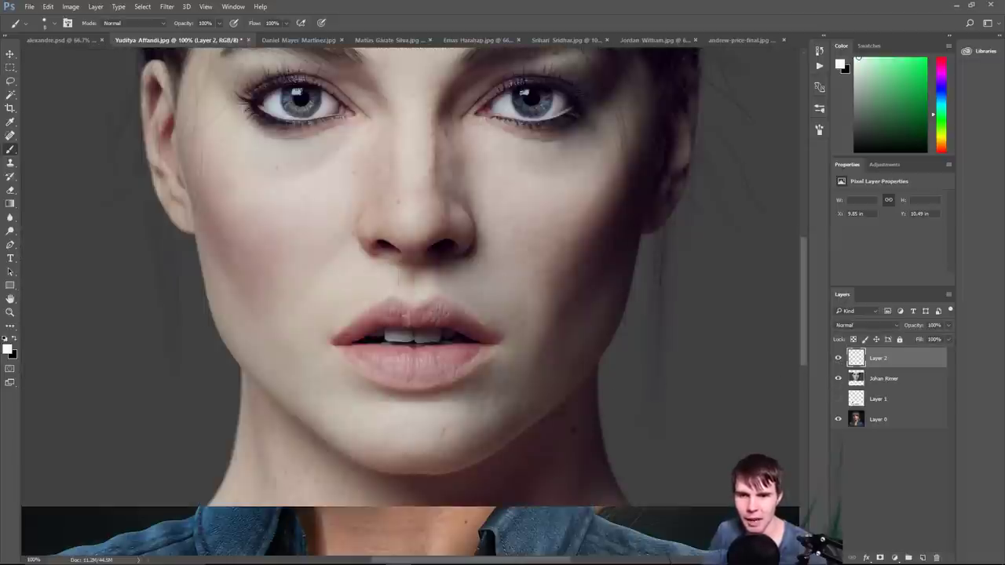
pyautogui.click(838, 379)
pyautogui.click(838, 380)
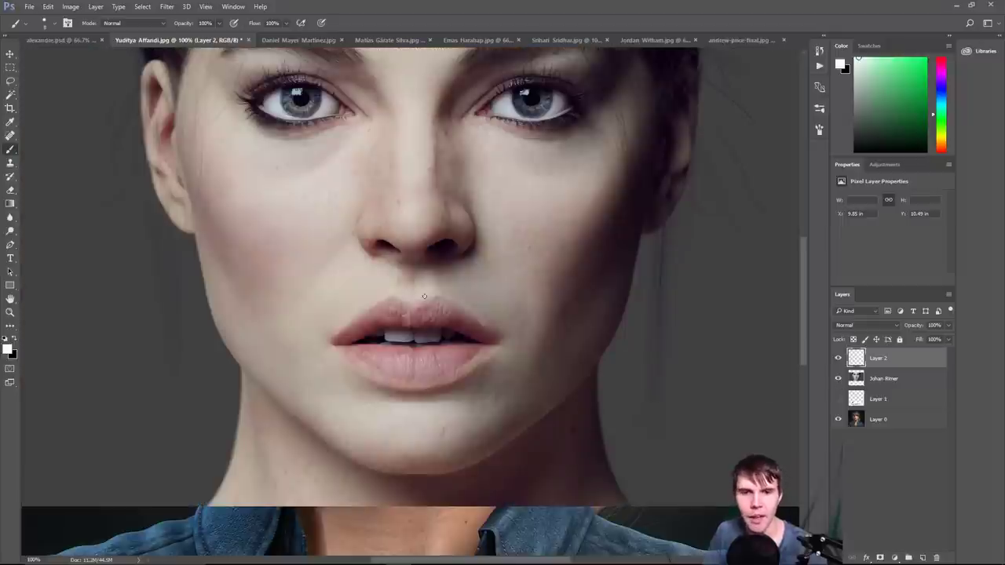
# - Examine the reference portrait's eyes and nose, and hide its layer to view the blonde woman's whole portrait
pyautogui.moveTo(426, 288); pyautogui.dragTo(426, 348)
pyautogui.moveTo(458, 243); pyautogui.dragTo(460, 288)
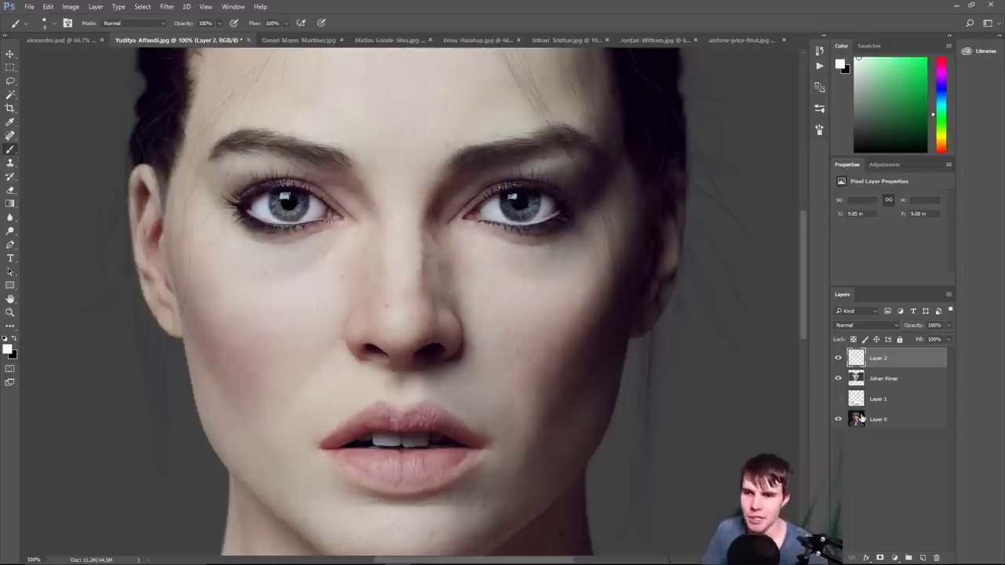
pyautogui.click(837, 379)
pyautogui.scroll(-5, 538, 369)
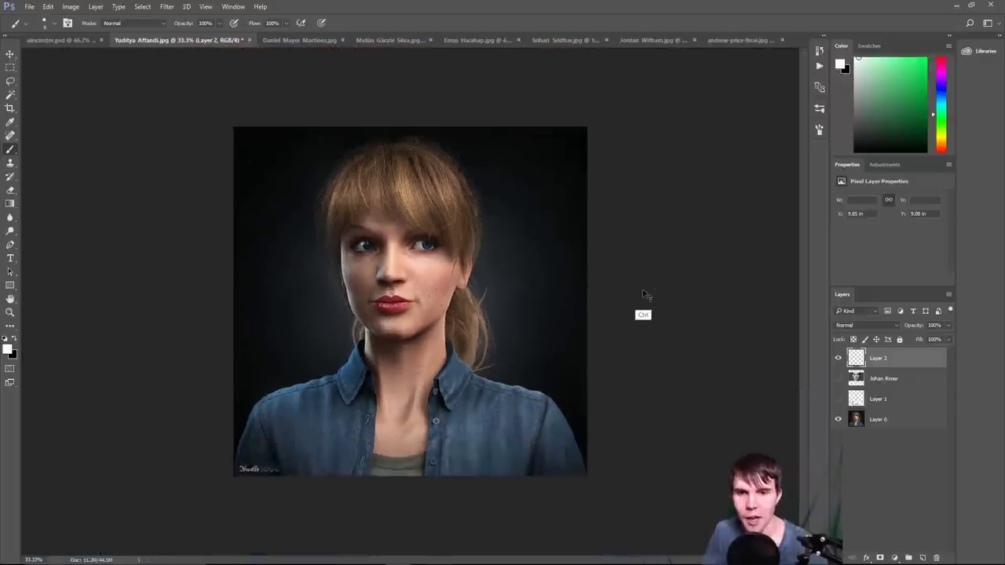
pyautogui.scroll(2, 646, 299)
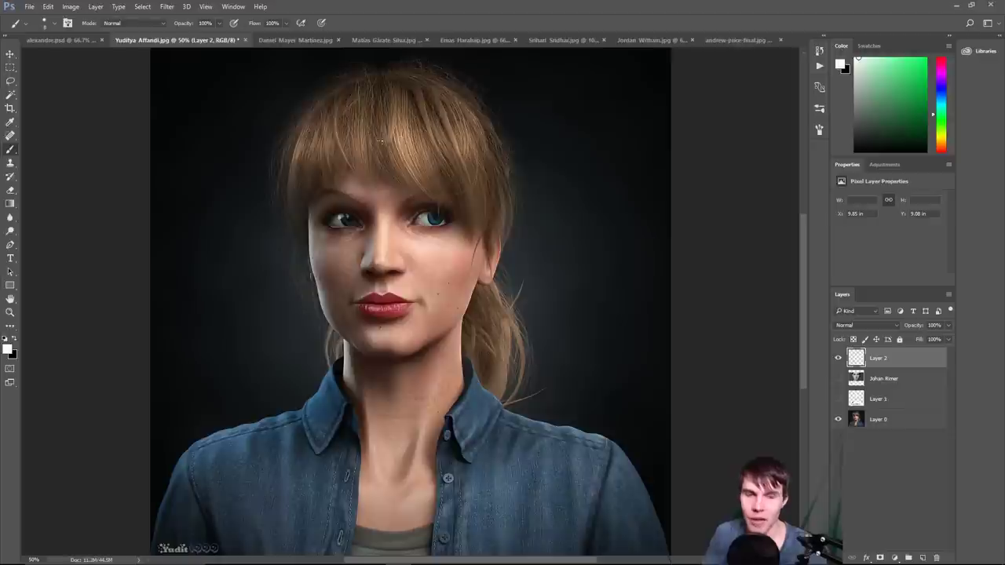
# - Try a wavy white stroke along the hair's outer edge and two converging lines down the neck, and undo them all
pyautogui.moveTo(431, 69); pyautogui.dragTo(506, 121)
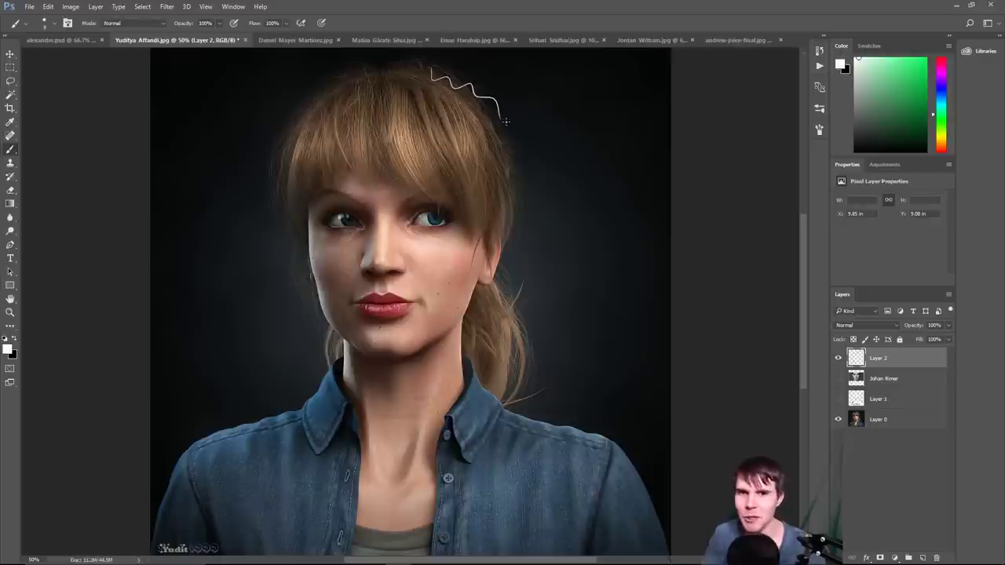
pyautogui.hotkey('ctrl', 'z')
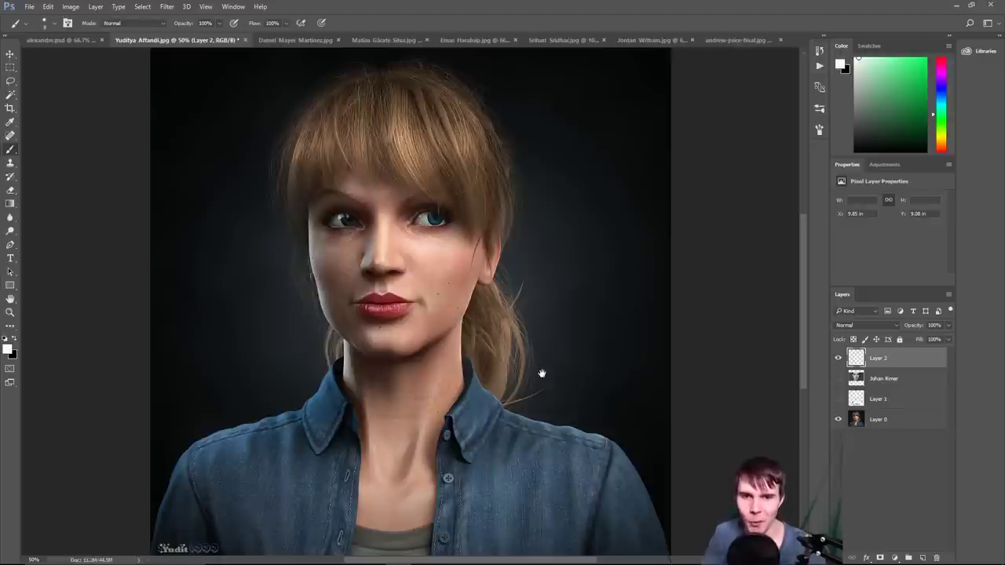
pyautogui.moveTo(542, 372)
pyautogui.mouseDown()
pyautogui.moveTo(551, 250)
pyautogui.moveTo(536, 373)
pyautogui.mouseUp()
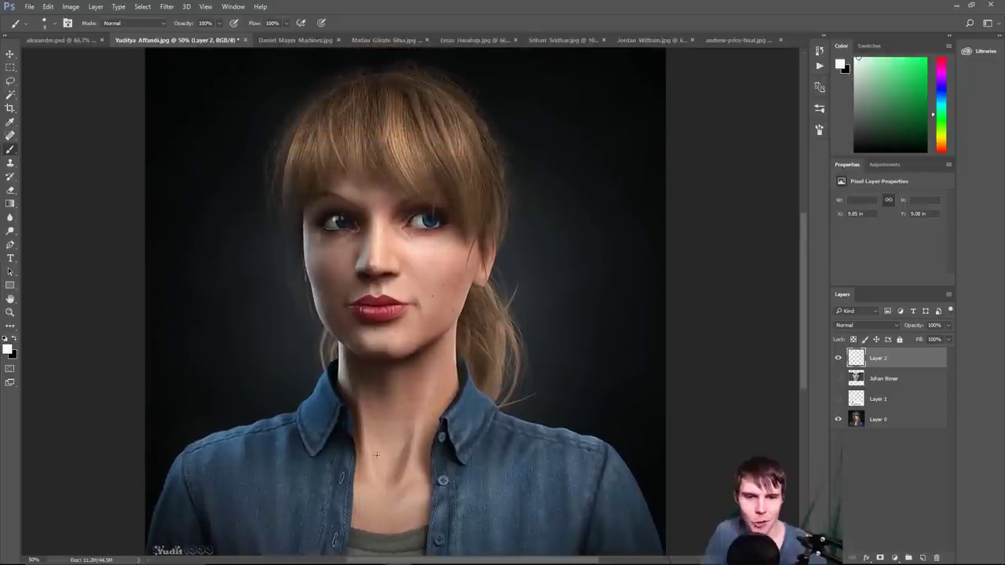
pyautogui.moveTo(363, 380); pyautogui.dragTo(379, 482)
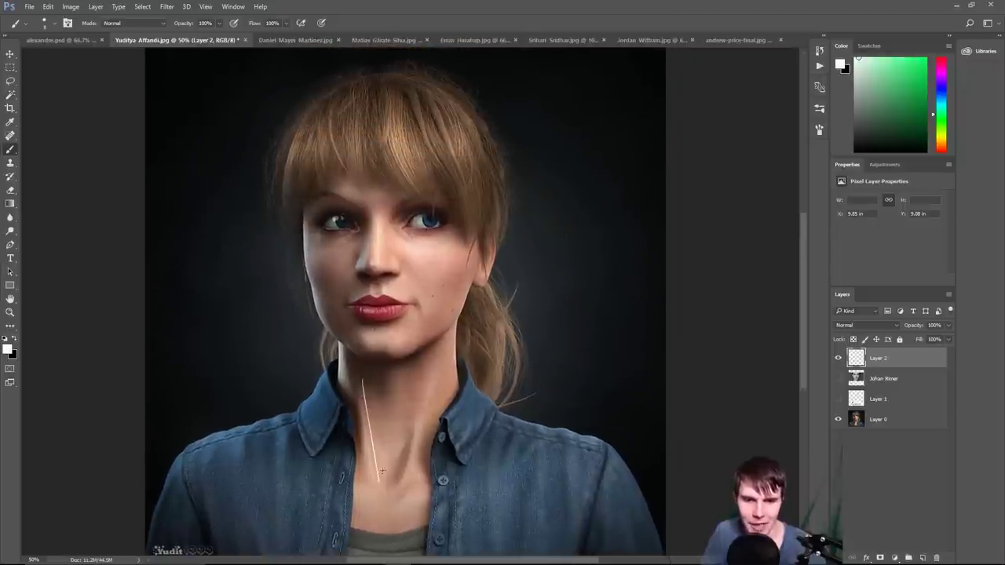
pyautogui.moveTo(408, 378); pyautogui.dragTo(386, 482)
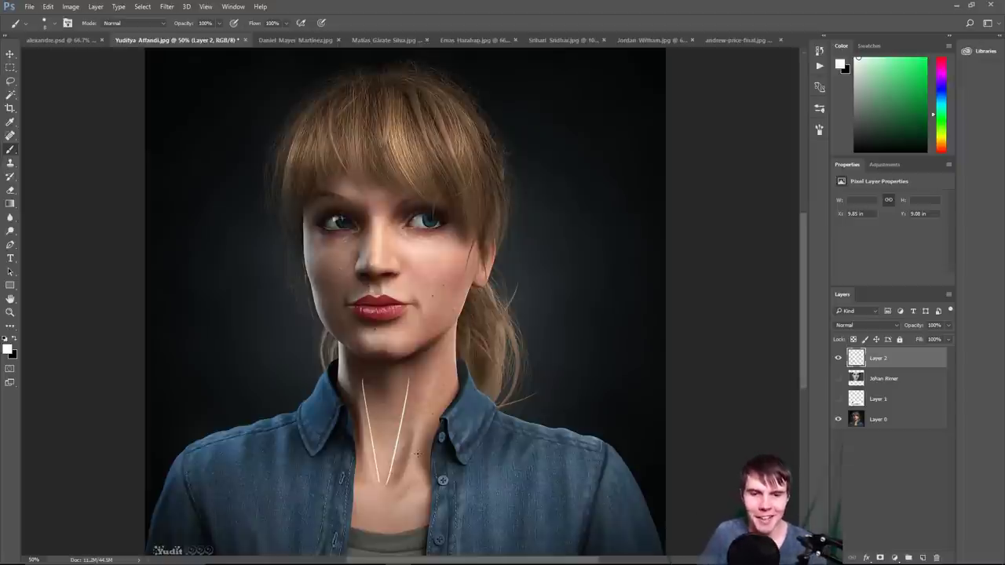
pyautogui.hotkey('ctrl', 'alt', 'z')
pyautogui.hotkey('ctrl', 'alt', 'z')
pyautogui.hotkey('ctrl', 'alt', 'z')
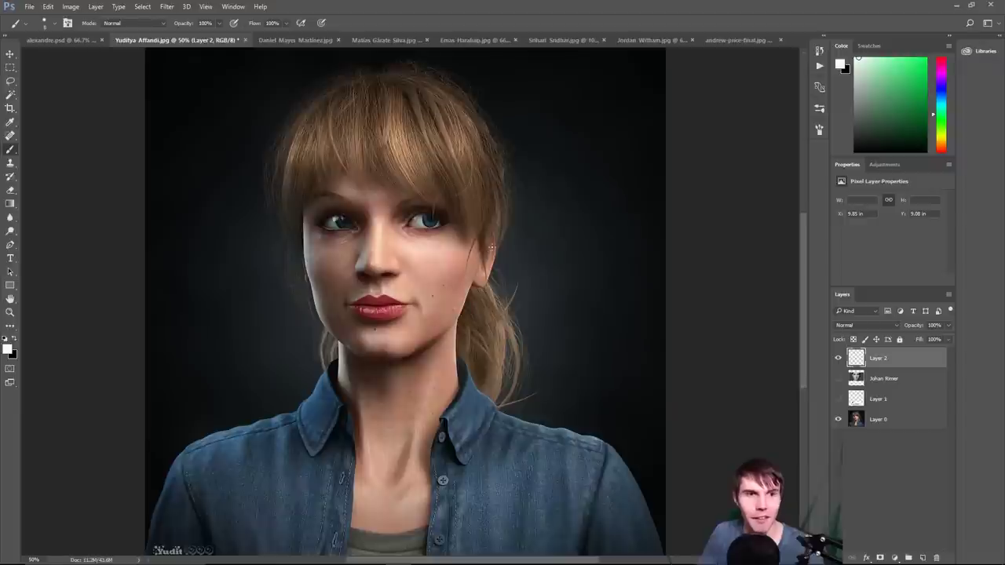
# - Switch to the home office interior render, and try a short brush stroke near the monitors and undo it
pyautogui.click(291, 40)
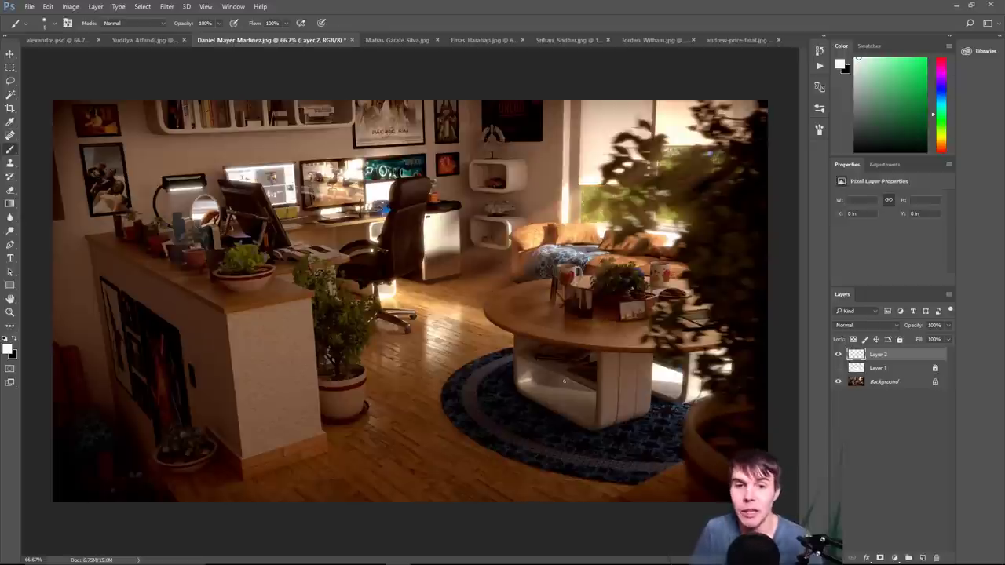
pyautogui.moveTo(328, 154)
pyautogui.mouseDown()
pyautogui.moveTo(311, 213)
pyautogui.moveTo(318, 154)
pyautogui.mouseUp()
pyautogui.hotkey('ctrl', 'z')
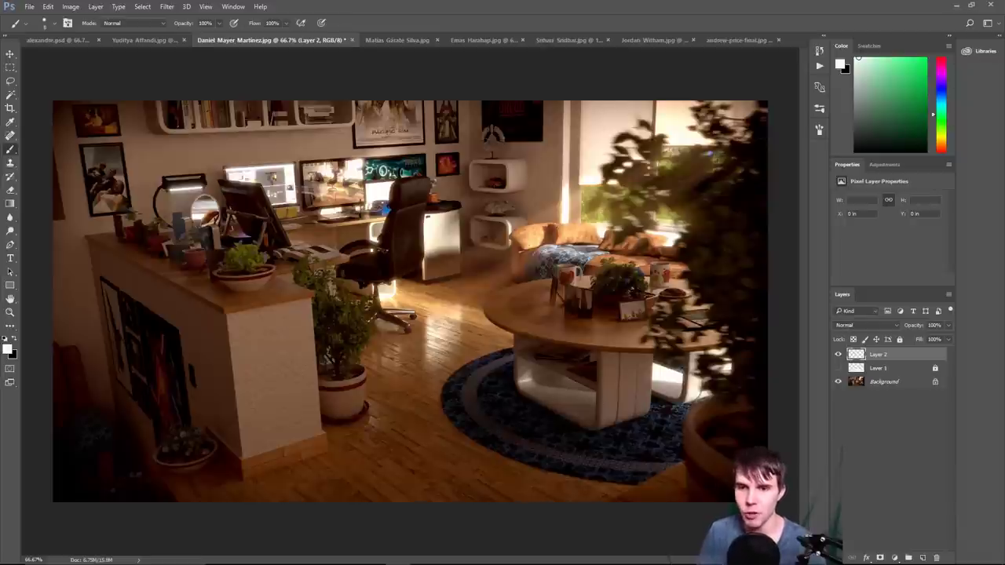
# - Scribble white zigzags across the table area, desk, counter side and back wall, and undo all of them
pyautogui.moveTo(644, 167)
pyautogui.mouseDown()
pyautogui.moveTo(597, 358)
pyautogui.moveTo(695, 502)
pyautogui.mouseUp()
pyautogui.moveTo(314, 144)
pyautogui.mouseDown()
pyautogui.moveTo(224, 208)
pyautogui.moveTo(434, 248)
pyautogui.moveTo(334, 402)
pyautogui.mouseUp()
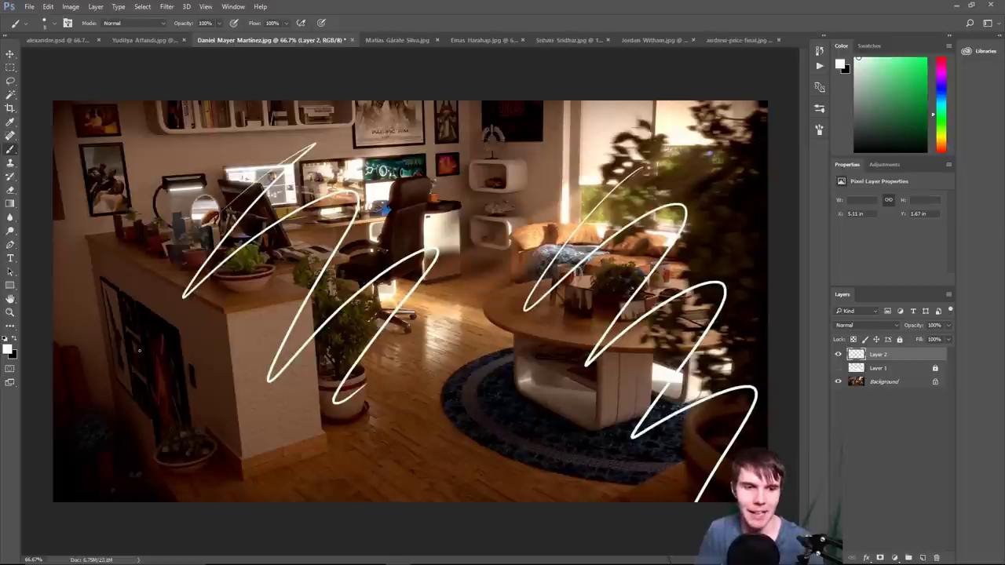
pyautogui.moveTo(117, 273)
pyautogui.mouseDown()
pyautogui.moveTo(125, 396)
pyautogui.moveTo(205, 404)
pyautogui.mouseUp()
pyautogui.moveTo(79, 169)
pyautogui.mouseDown()
pyautogui.moveTo(229, 208)
pyautogui.moveTo(560, 198)
pyautogui.mouseUp()
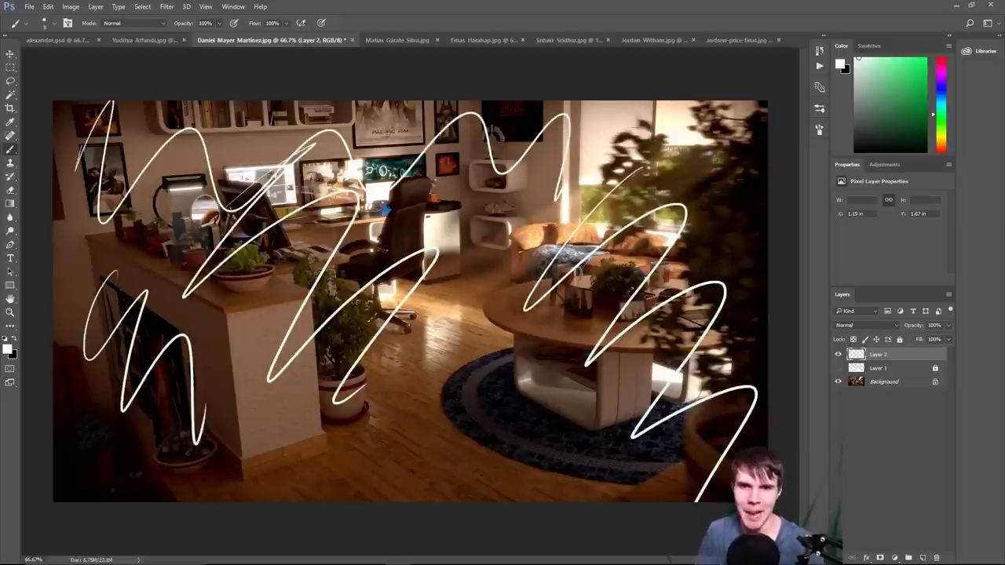
pyautogui.hotkey('ctrl', 'alt', 'z')
pyautogui.hotkey('ctrl', 'alt', 'z')
pyautogui.hotkey('ctrl', 'alt', 'z')
pyautogui.hotkey('ctrl', 'alt', 'z')
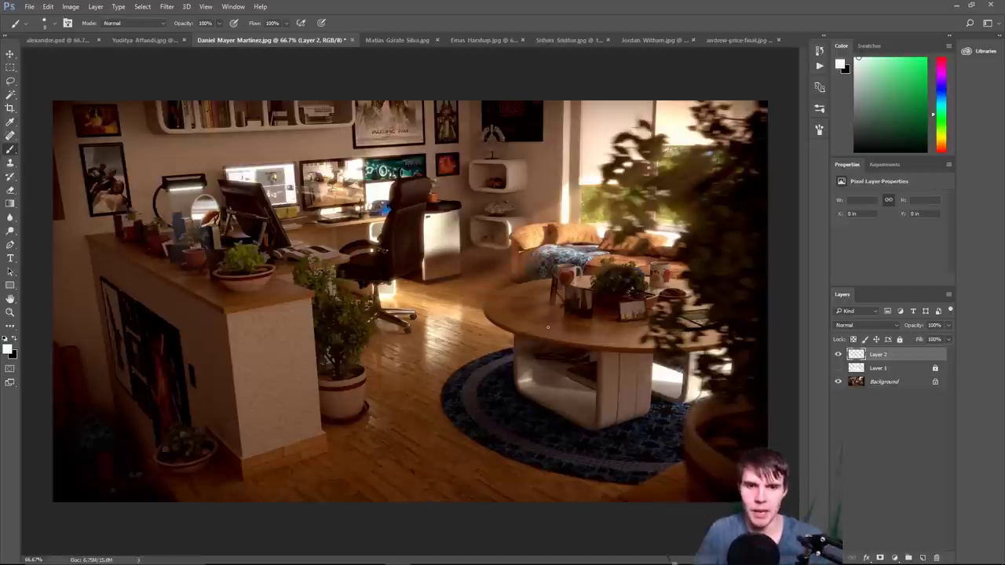
# - Crop the render to the desk area, cutting off the sofa and foreground plant and the outer strip beside the counter
pyautogui.press('c')
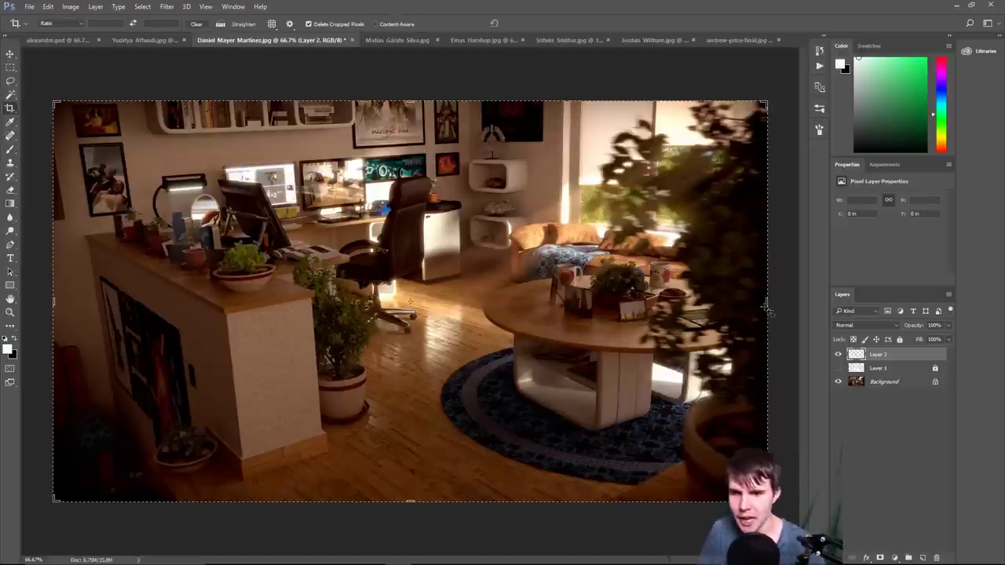
pyautogui.moveTo(768, 308); pyautogui.dragTo(673, 341)
pyautogui.press('Return')
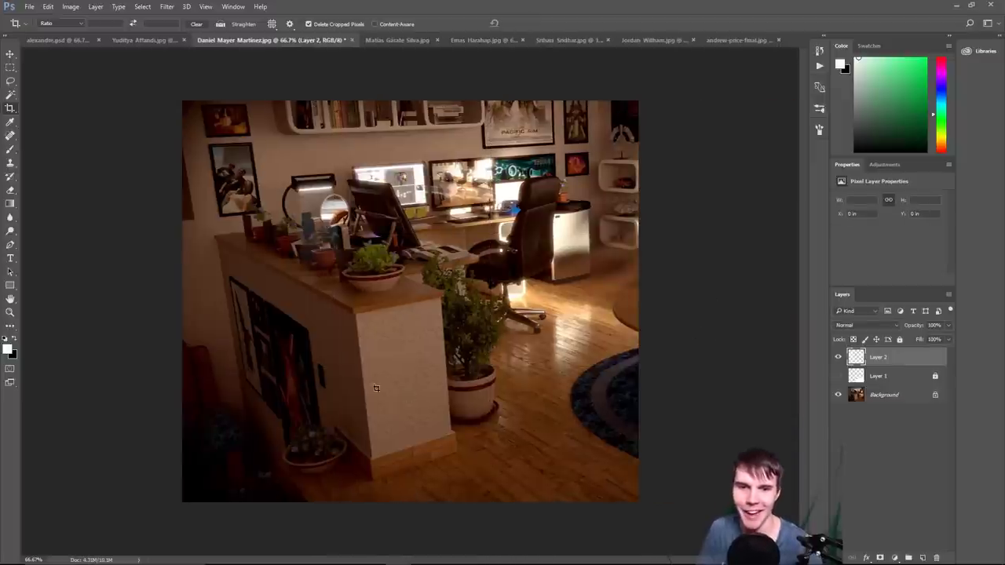
pyautogui.click(483, 392)
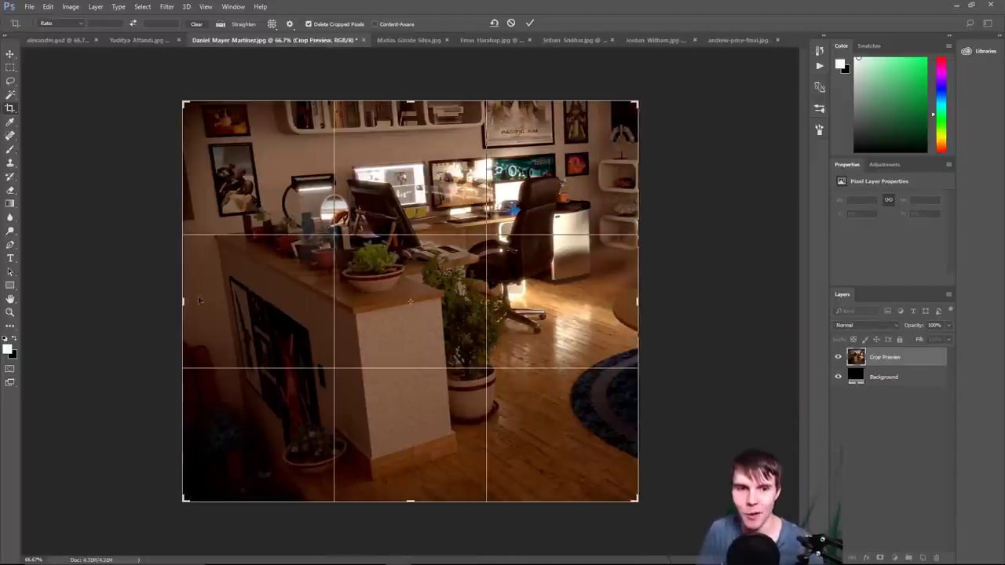
pyautogui.moveTo(181, 303); pyautogui.dragTo(233, 303)
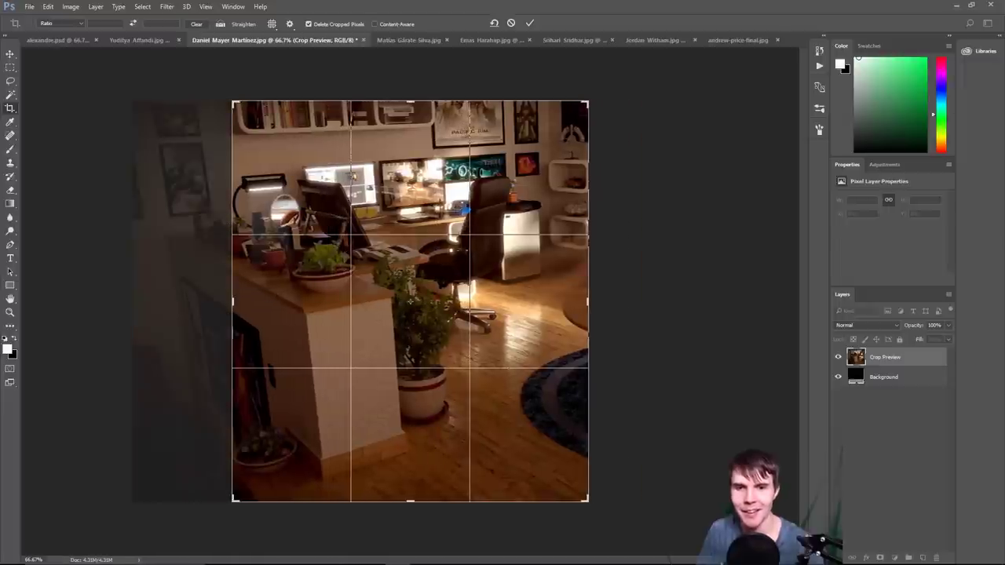
pyautogui.press('Return')
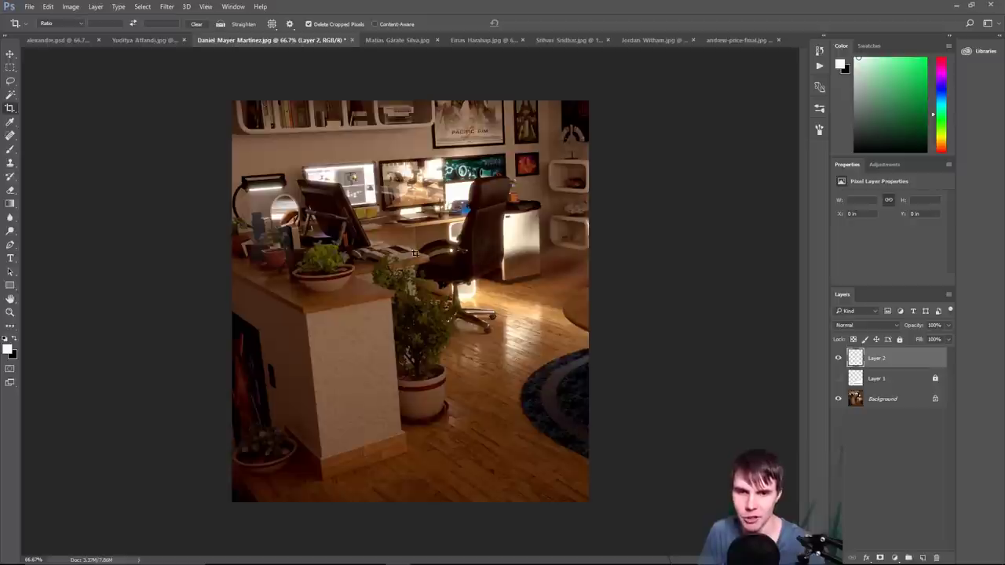
# - Undo both crops to restore the full interior, and try a brush stroke over the foreground plant and undo it
pyautogui.press('b')
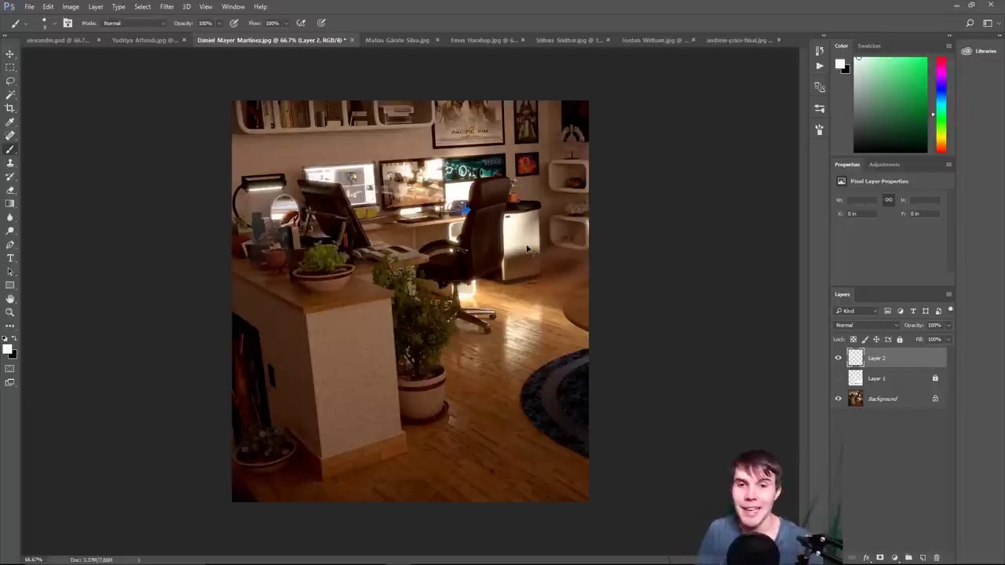
pyautogui.hotkey('ctrl', 'alt', 'z')
pyautogui.hotkey('ctrl', 'alt', 'z')
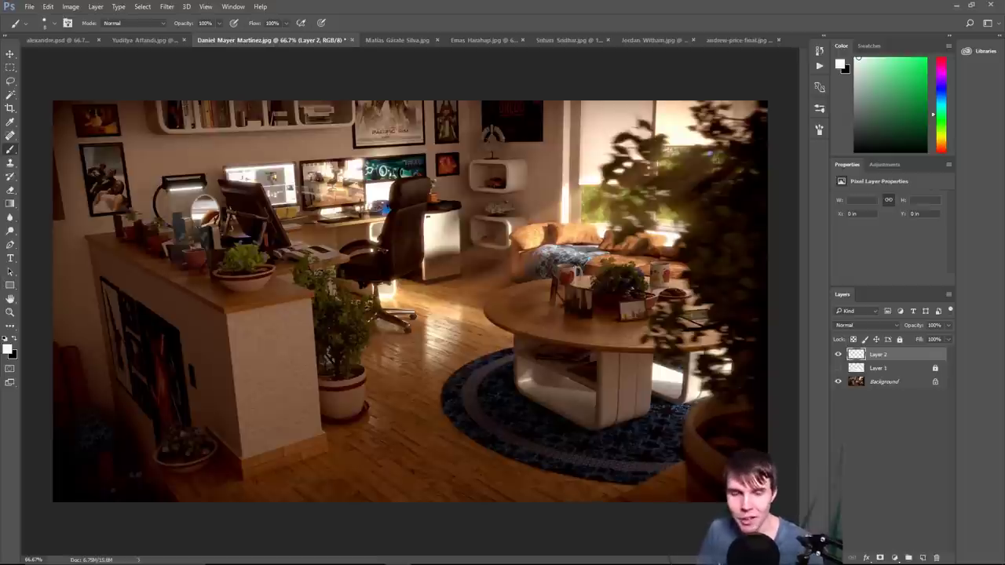
pyautogui.moveTo(659, 183)
pyautogui.mouseDown()
pyautogui.moveTo(654, 212)
pyautogui.moveTo(764, 242)
pyautogui.moveTo(747, 389)
pyautogui.mouseUp()
pyautogui.hotkey('ctrl', 'z')
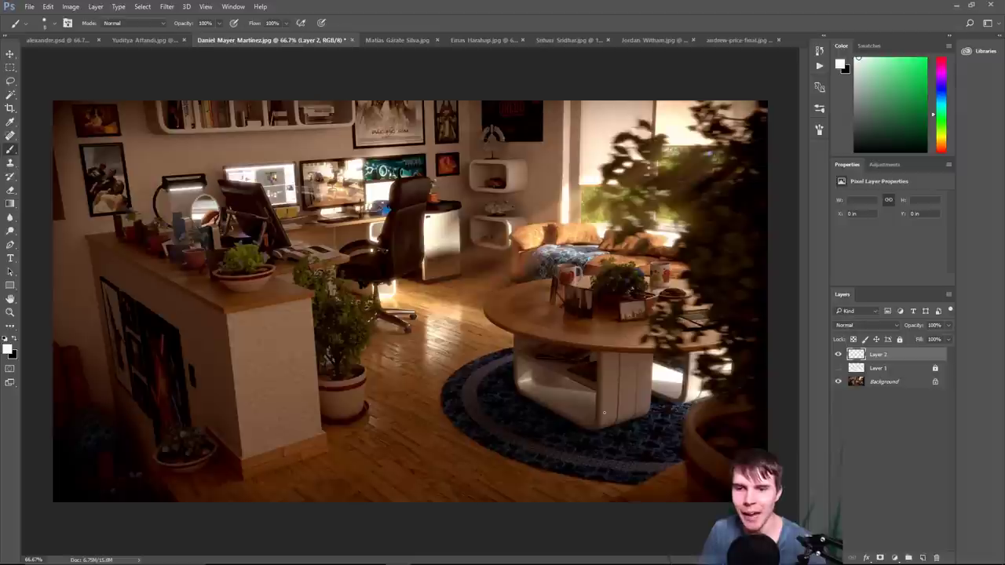
# - Scribble white strokes over the blue rug, the sofa blanket and the items on the round table, and erase them
pyautogui.moveTo(461, 394)
pyautogui.mouseDown()
pyautogui.moveTo(503, 385)
pyautogui.moveTo(578, 468)
pyautogui.moveTo(682, 476)
pyautogui.mouseUp()
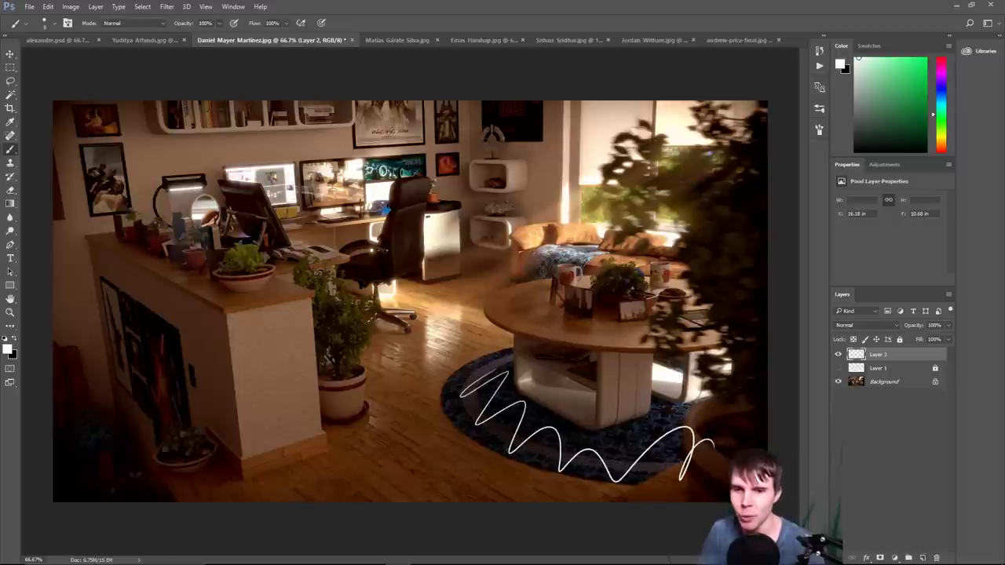
pyautogui.moveTo(542, 258); pyautogui.dragTo(591, 250)
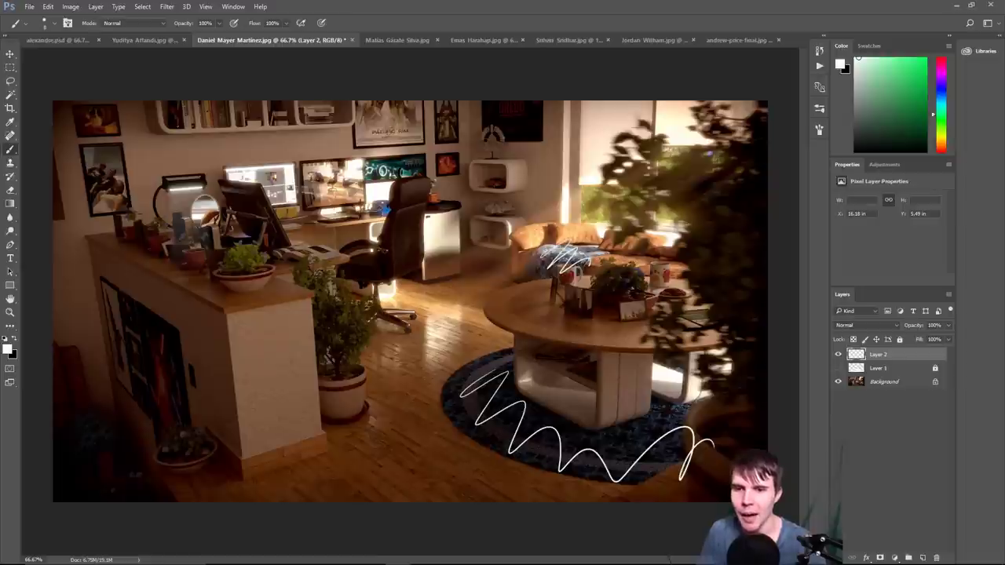
pyautogui.moveTo(593, 303); pyautogui.dragTo(657, 309)
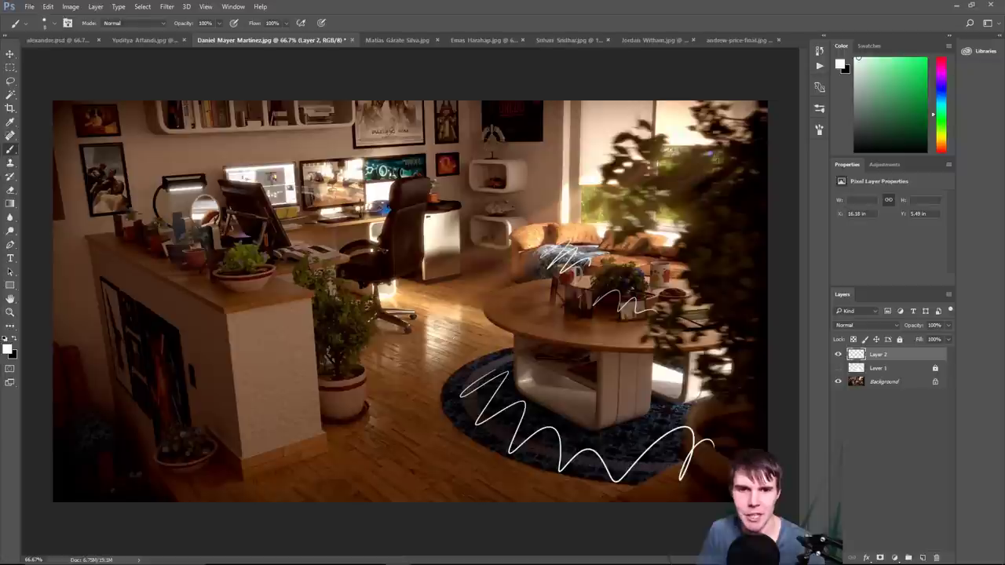
pyautogui.press('e')
pyautogui.moveTo(472, 370)
pyautogui.mouseDown()
pyautogui.moveTo(628, 451)
pyautogui.moveTo(652, 298)
pyautogui.moveTo(546, 227)
pyautogui.moveTo(676, 385)
pyautogui.moveTo(455, 315)
pyautogui.mouseUp()
pyautogui.press('b')
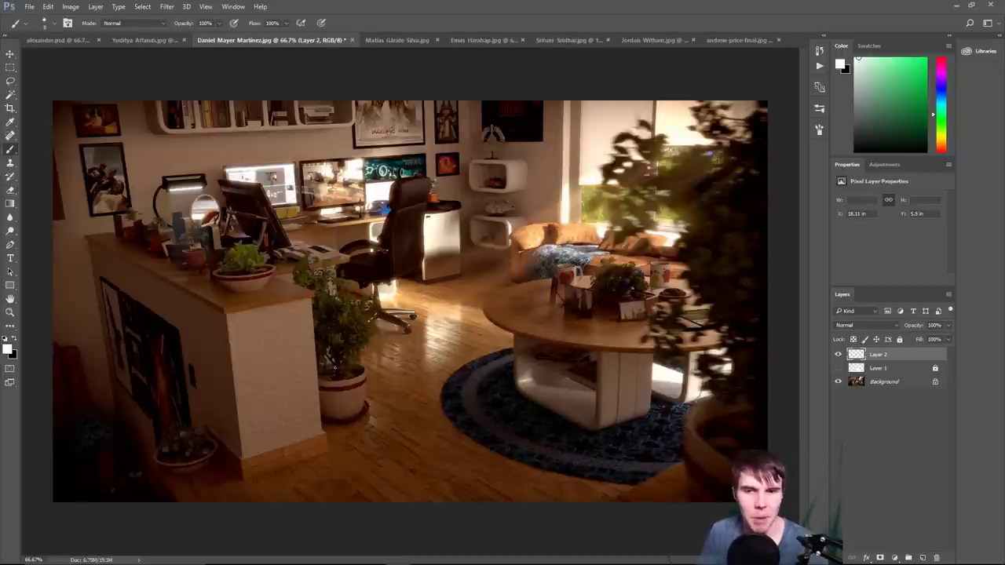
# - Circle the plants in white on the round table, in the foreground, behind the office chair, on the counter and on the floor
pyautogui.moveTo(622, 266); pyautogui.dragTo(617, 268)
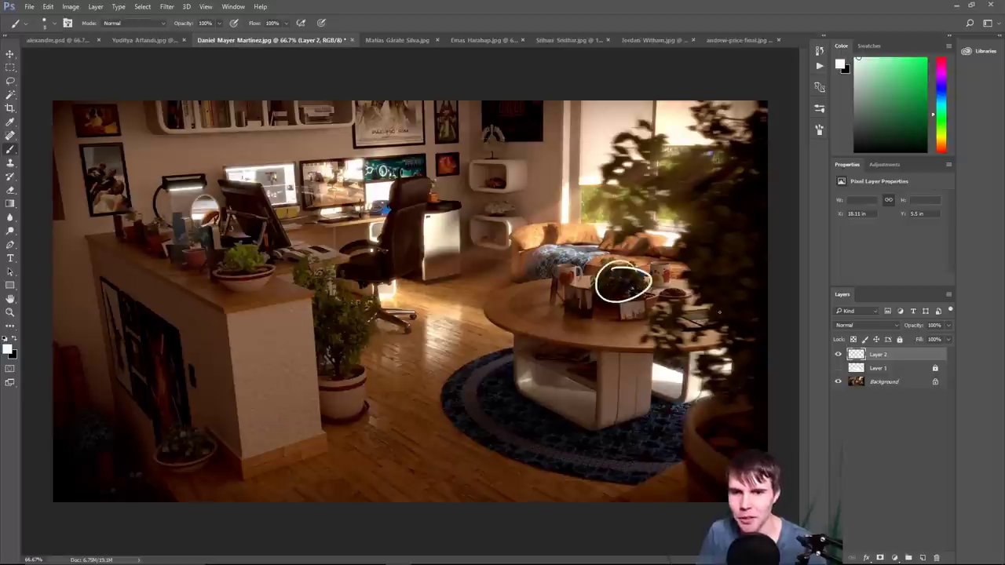
pyautogui.moveTo(740, 219)
pyautogui.mouseDown()
pyautogui.moveTo(766, 338)
pyautogui.moveTo(744, 221)
pyautogui.mouseUp()
pyautogui.moveTo(419, 189); pyautogui.dragTo(421, 185)
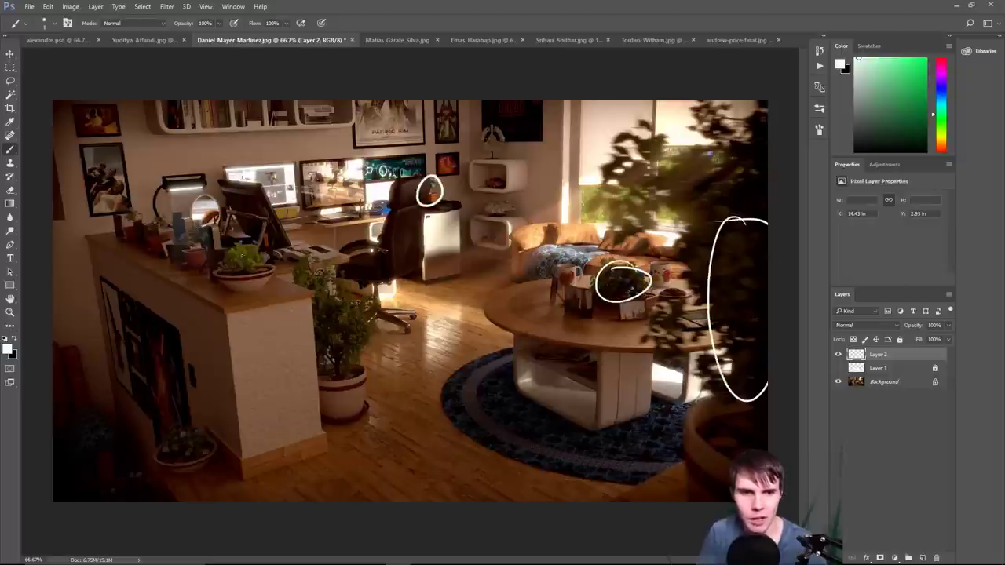
pyautogui.moveTo(255, 240)
pyautogui.mouseDown()
pyautogui.moveTo(248, 293)
pyautogui.moveTo(260, 241)
pyautogui.mouseUp()
pyautogui.moveTo(192, 225)
pyautogui.mouseDown()
pyautogui.moveTo(161, 253)
pyautogui.moveTo(143, 210)
pyautogui.mouseUp()
pyautogui.moveTo(195, 422); pyautogui.dragTo(209, 428)
pyautogui.moveTo(140, 493)
pyautogui.mouseDown()
pyautogui.moveTo(113, 475)
pyautogui.moveTo(172, 499)
pyautogui.mouseUp()
pyautogui.moveTo(334, 275)
pyautogui.mouseDown()
pyautogui.moveTo(369, 345)
pyautogui.moveTo(334, 277)
pyautogui.mouseUp()
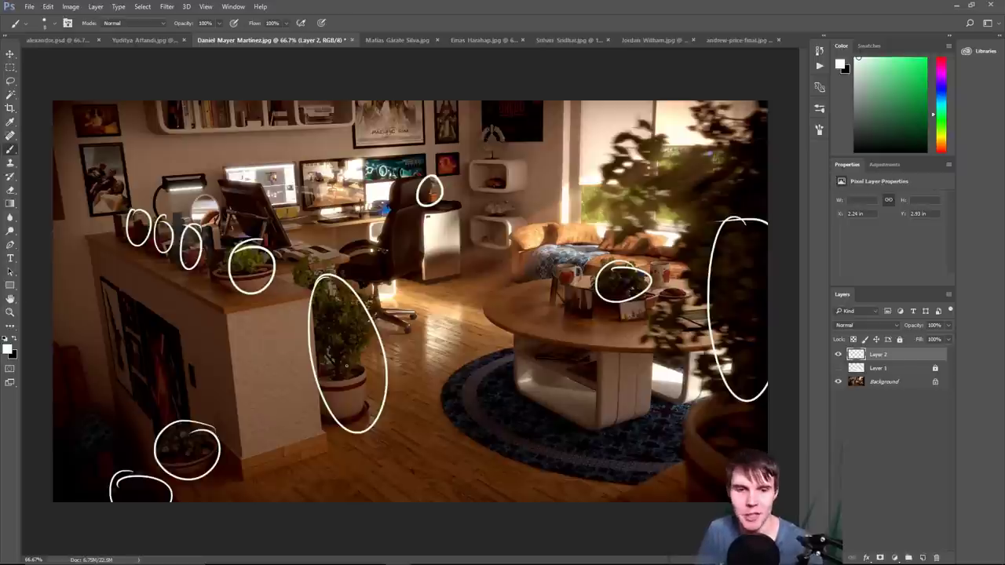
# - Erase all the white circles around the plants, and return to the Brush tool
pyautogui.press('e')
pyautogui.moveTo(292, 404)
pyautogui.mouseDown()
pyautogui.moveTo(260, 368)
pyautogui.moveTo(215, 445)
pyautogui.moveTo(336, 494)
pyautogui.moveTo(342, 279)
pyautogui.moveTo(59, 178)
pyautogui.moveTo(270, 287)
pyautogui.moveTo(577, 377)
pyautogui.moveTo(609, 258)
pyautogui.moveTo(699, 460)
pyautogui.mouseUp()
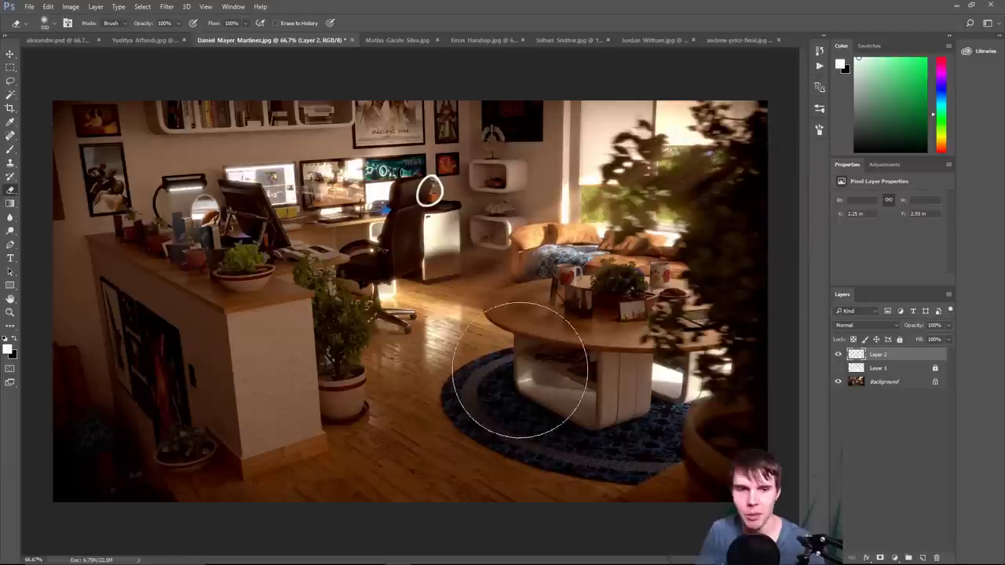
pyautogui.press('b')
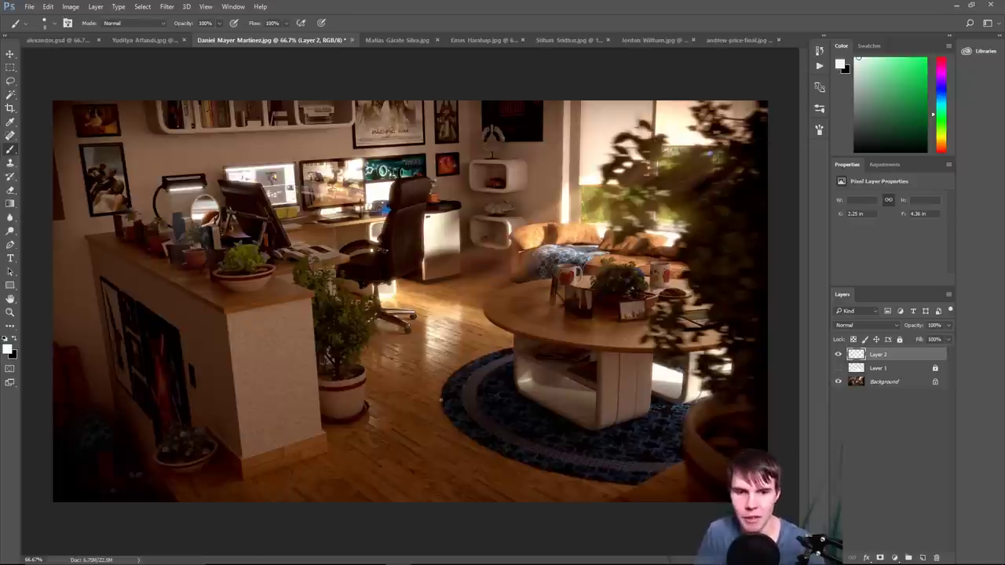
pyautogui.hotkey('alt', 'Tab')
pyautogui.press('Escape')
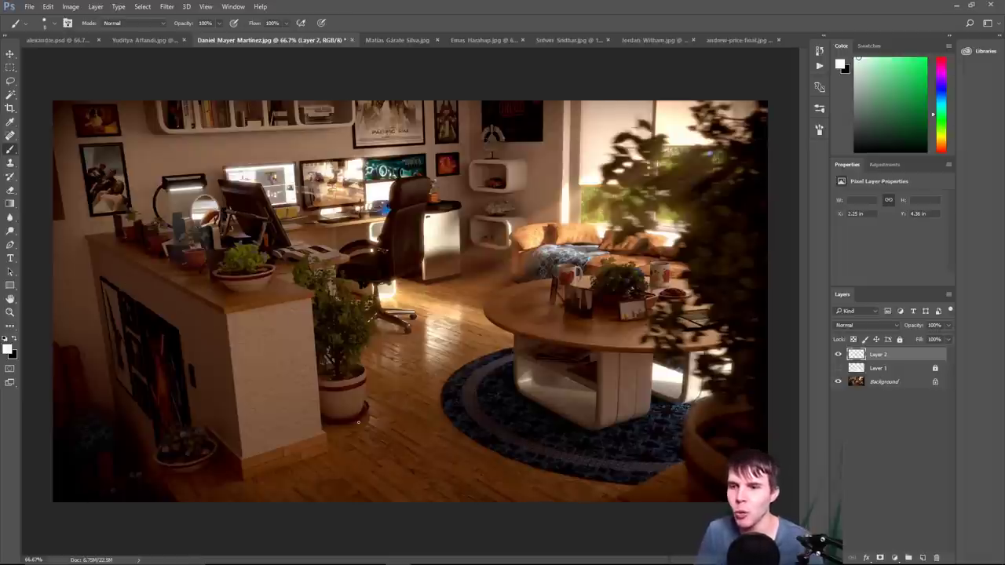
# - Add a Curves adjustment layer above the annotation layers and slightly lower the darker midtones of its Red channel
pyautogui.click(894, 557)
pyautogui.click(942, 391)
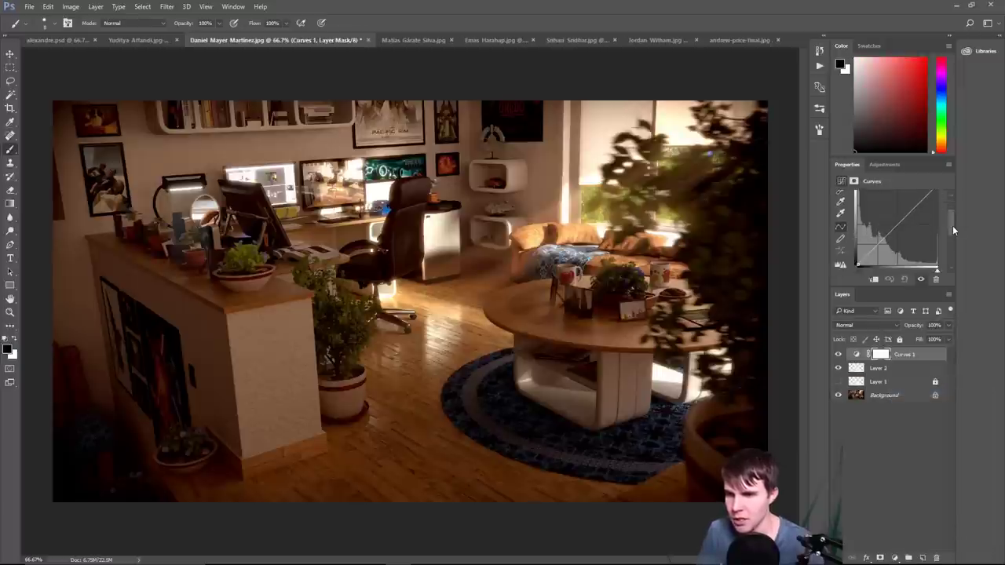
pyautogui.click(904, 207)
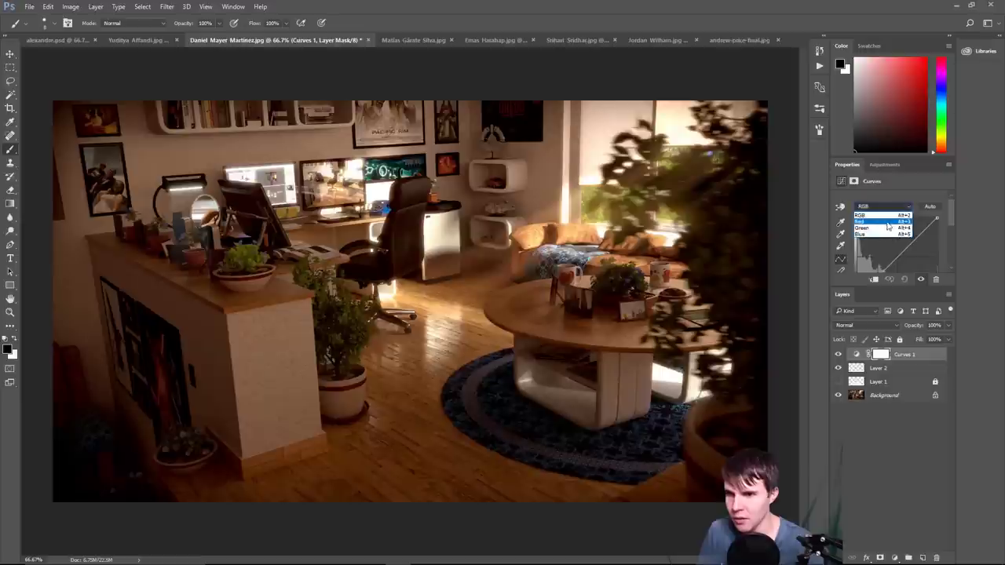
pyautogui.click(888, 223)
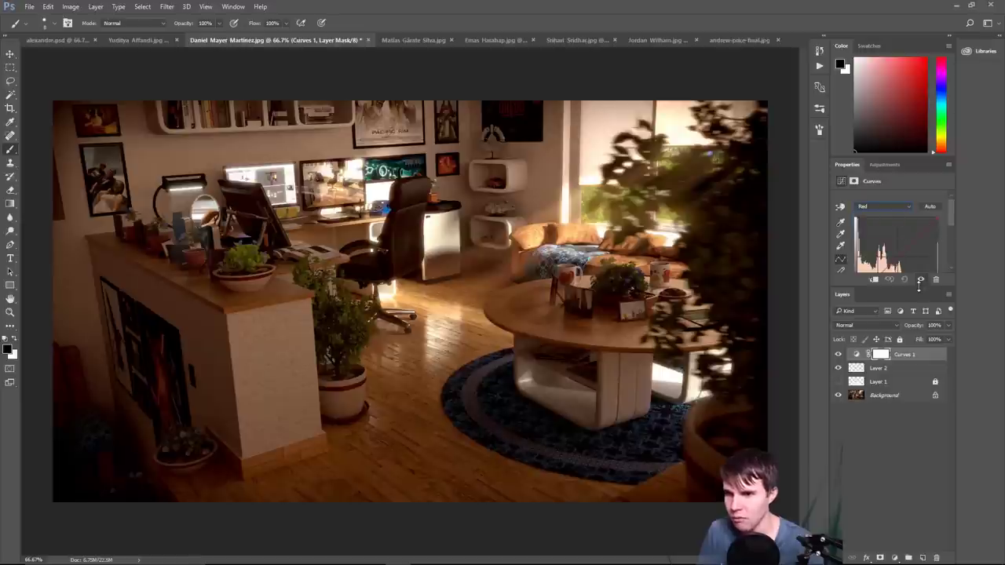
pyautogui.moveTo(918, 287); pyautogui.dragTo(917, 335)
pyautogui.moveTo(886, 270)
pyautogui.mouseDown()
pyautogui.moveTo(891, 289)
pyautogui.moveTo(883, 275)
pyautogui.mouseUp()
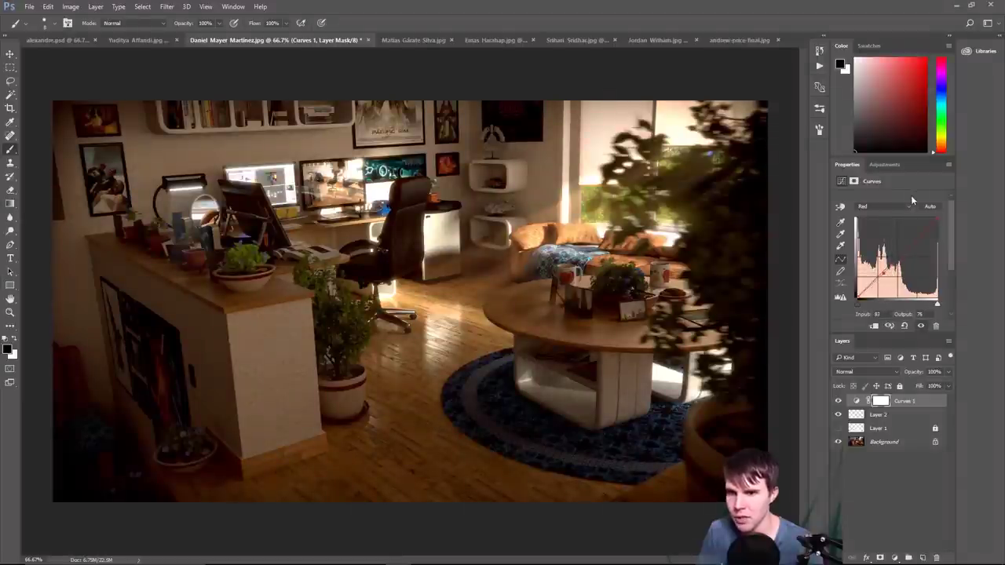
# - Add a highlight point to the Blue channel curve and raise its shadow tones
pyautogui.click(881, 206)
pyautogui.click(881, 235)
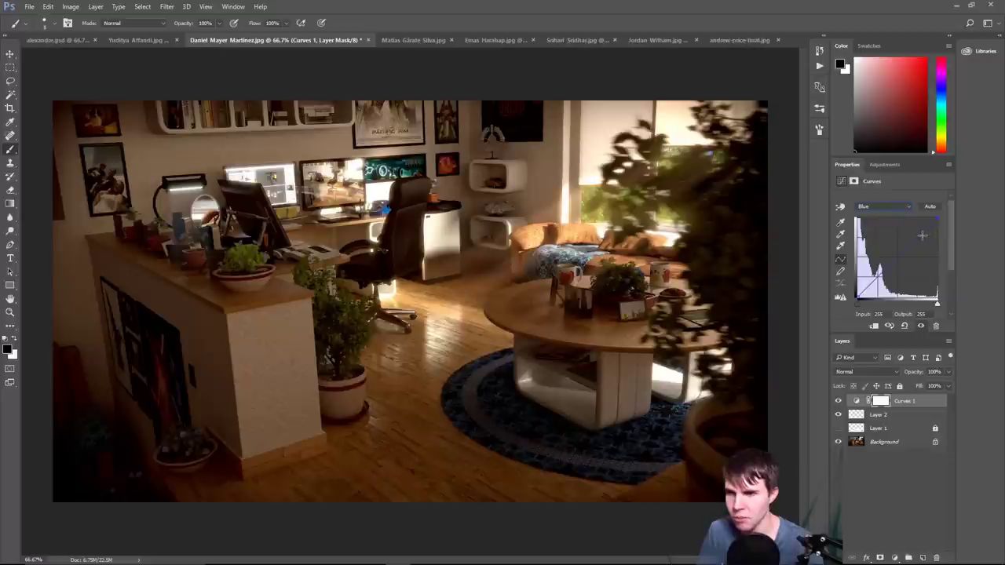
pyautogui.click(923, 228)
pyautogui.moveTo(923, 229); pyautogui.dragTo(869, 280)
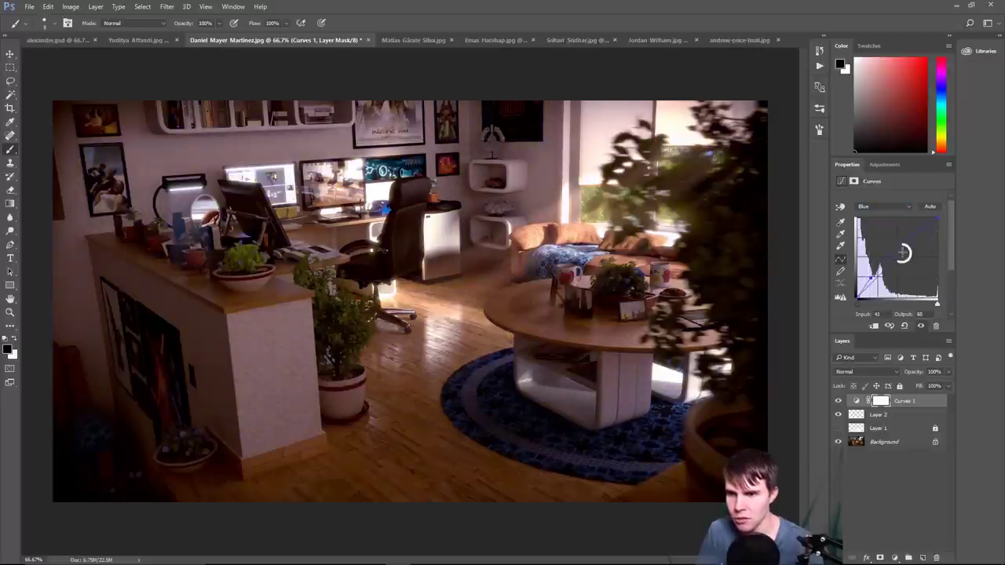
# - Add a midtone point to the Blue curve at about input 121, output 127, and hide the Curves adjustment layer
pyautogui.click(897, 258)
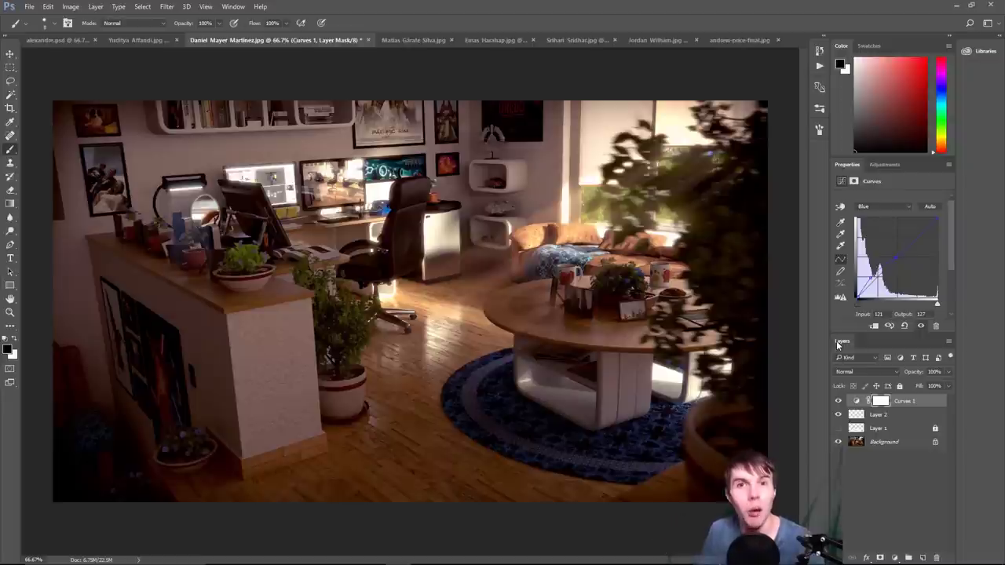
pyautogui.click(838, 400)
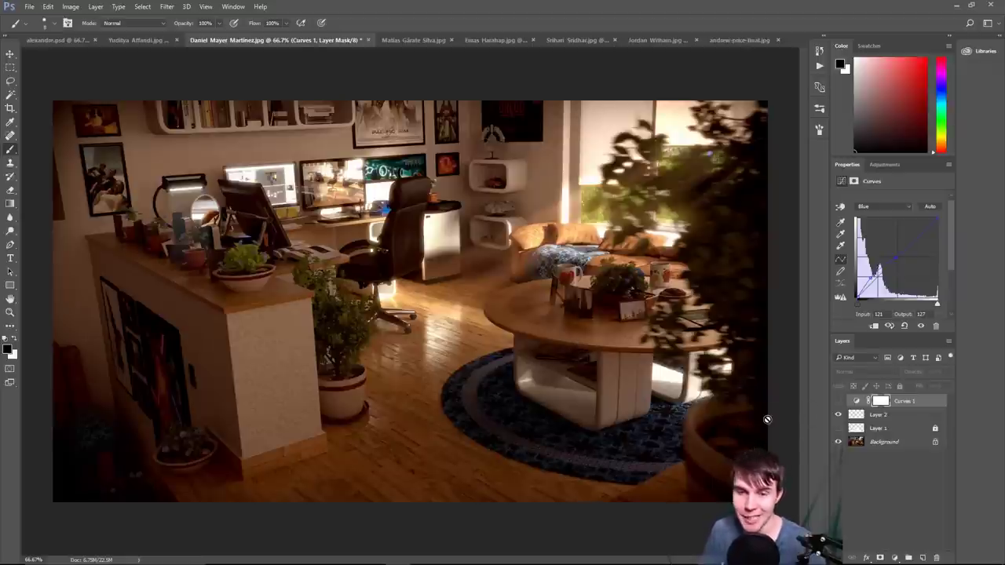
# - On Layer 2, brush black marks beside the office chair and over the bright floor below it, and undo both strokes
pyautogui.click(860, 418)
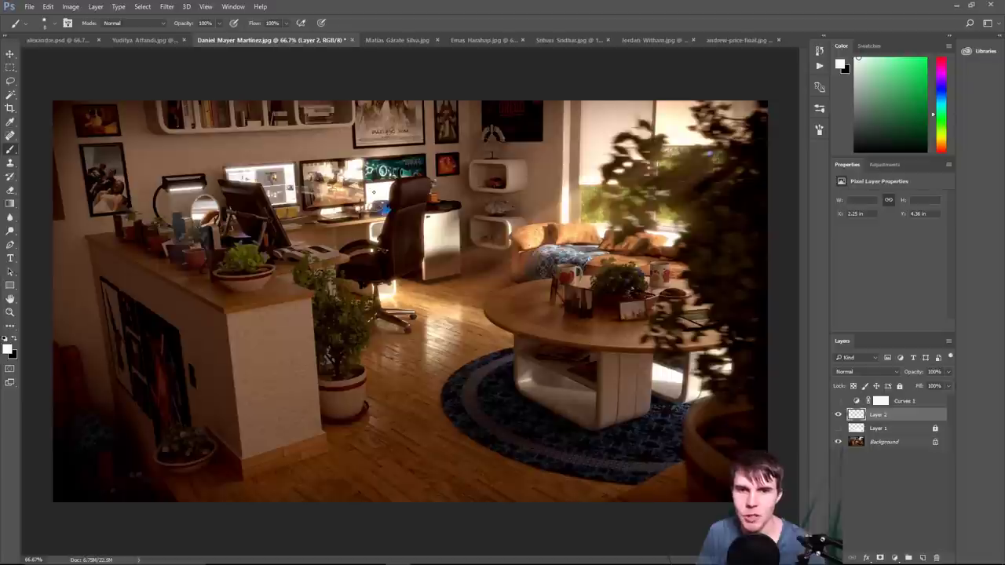
pyautogui.press('x')
pyautogui.moveTo(364, 197)
pyautogui.mouseDown()
pyautogui.moveTo(377, 185)
pyautogui.moveTo(391, 194)
pyautogui.mouseUp()
pyautogui.moveTo(382, 300); pyautogui.dragTo(405, 289)
pyautogui.hotkey('ctrl', 'alt', 'z')
pyautogui.hotkey('ctrl', 'alt', 'z')
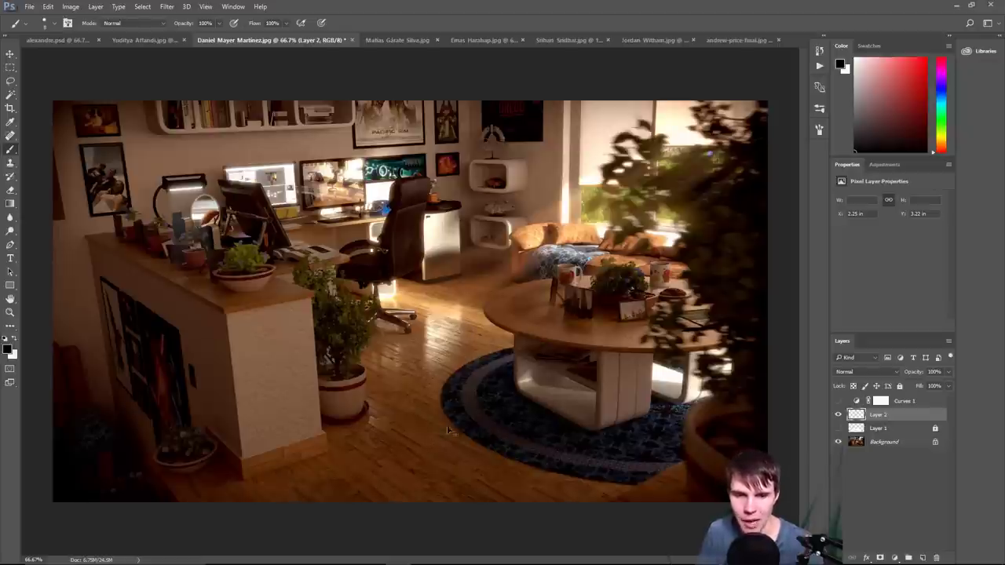
# - Mark the textured end wall of the counter with black strokes, erase them, and return to the Brush tool
pyautogui.hotkey('ctrl', '+')
pyautogui.scroll(-3, 472, 353)
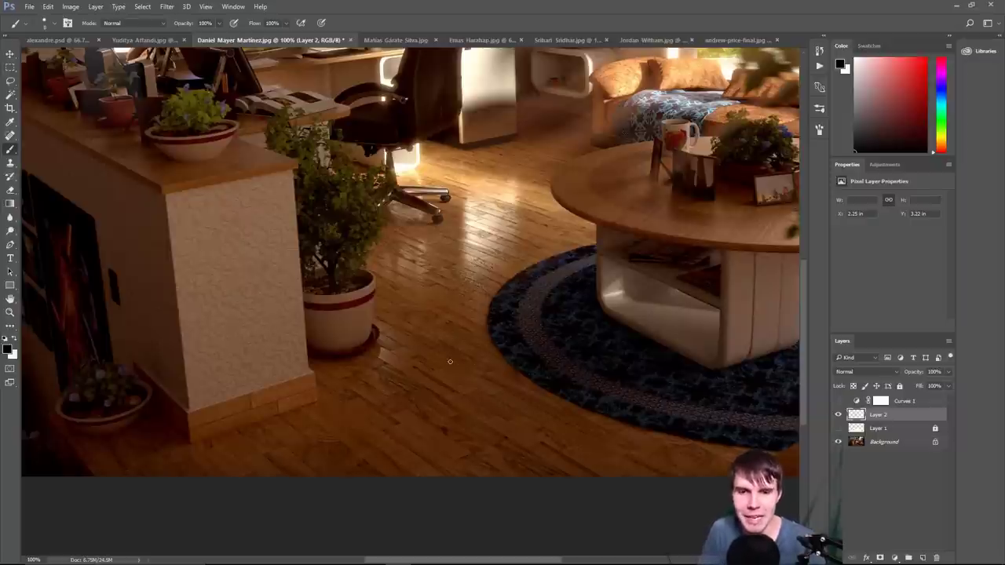
pyautogui.hotkey('ctrl', '-')
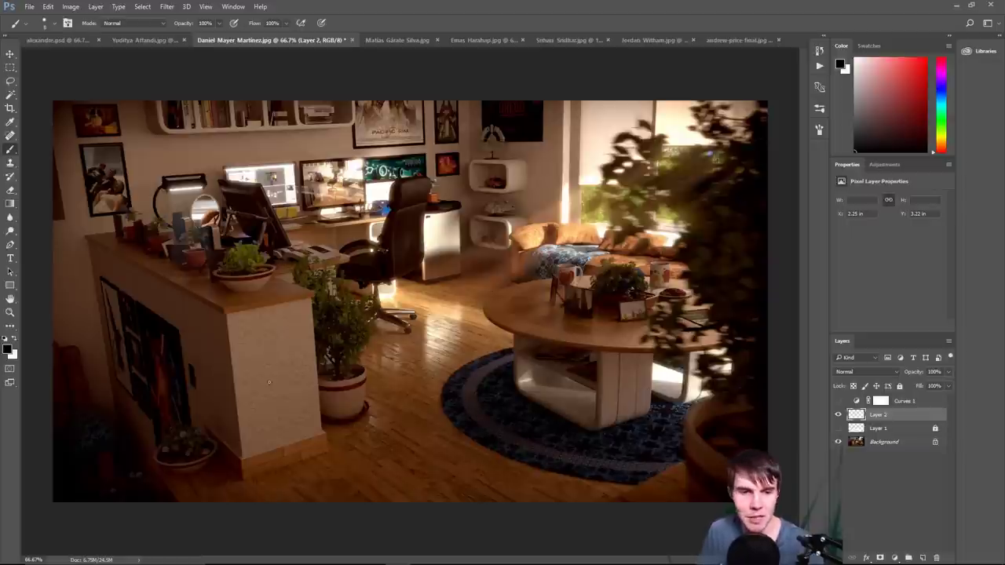
pyautogui.moveTo(239, 334)
pyautogui.mouseDown()
pyautogui.moveTo(306, 375)
pyautogui.moveTo(286, 349)
pyautogui.moveTo(297, 358)
pyautogui.mouseUp()
pyautogui.moveTo(271, 322)
pyautogui.mouseDown()
pyautogui.moveTo(308, 347)
pyautogui.moveTo(292, 311)
pyautogui.moveTo(287, 414)
pyautogui.mouseUp()
pyautogui.press('e')
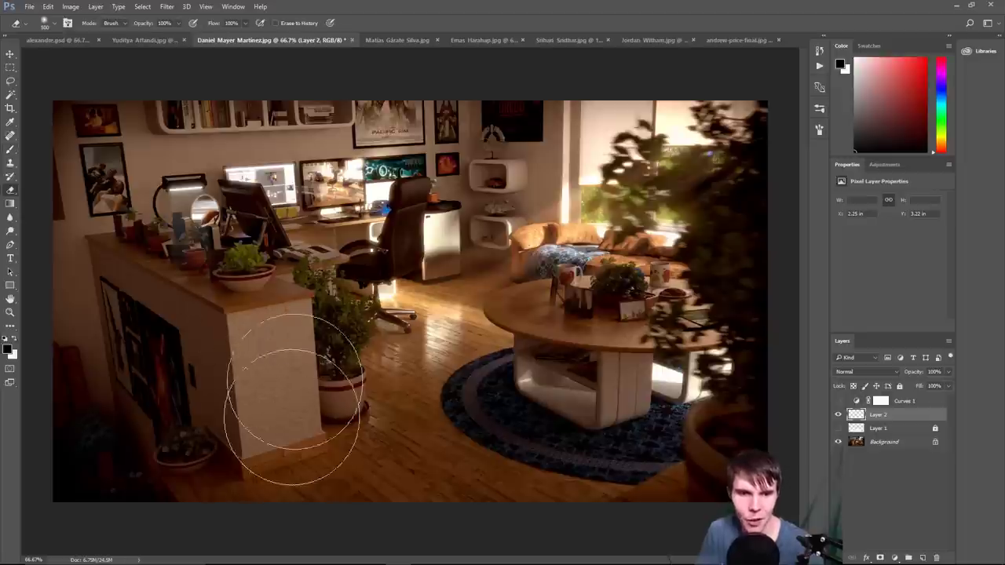
pyautogui.press('b')
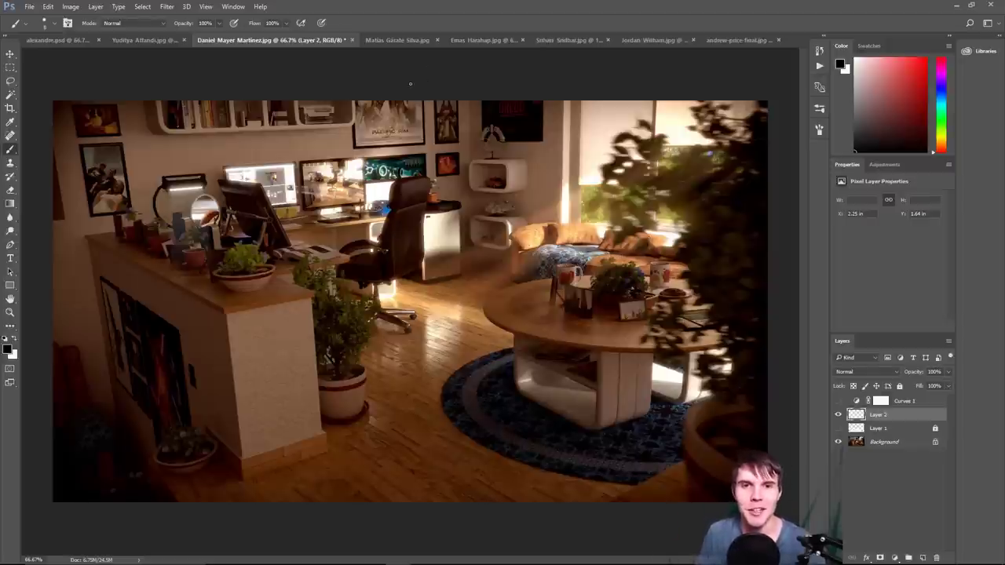
# - Switch to the fox and crow image, show Layer 1 to read the submission note, and hide it again
pyautogui.click(408, 40)
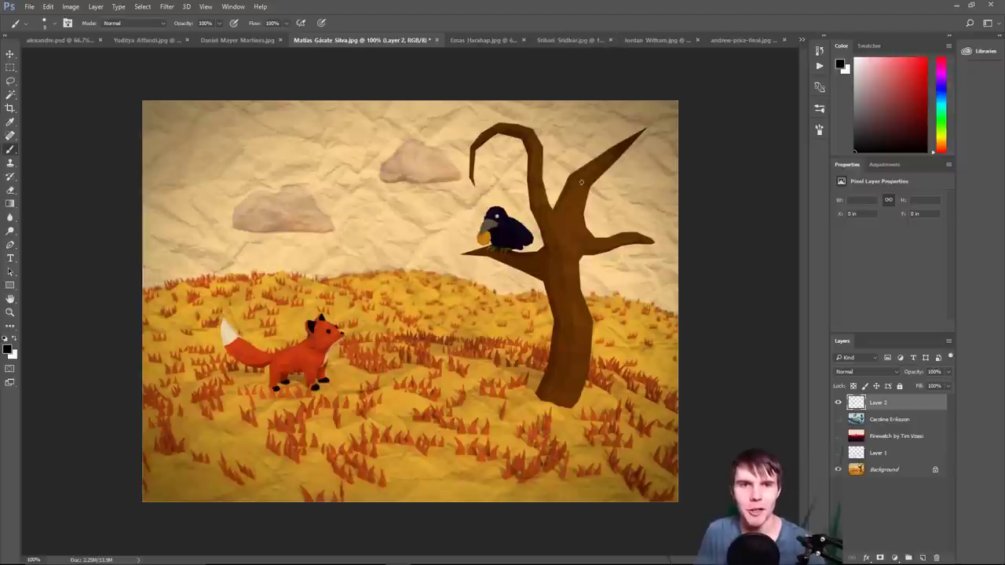
pyautogui.click(838, 453)
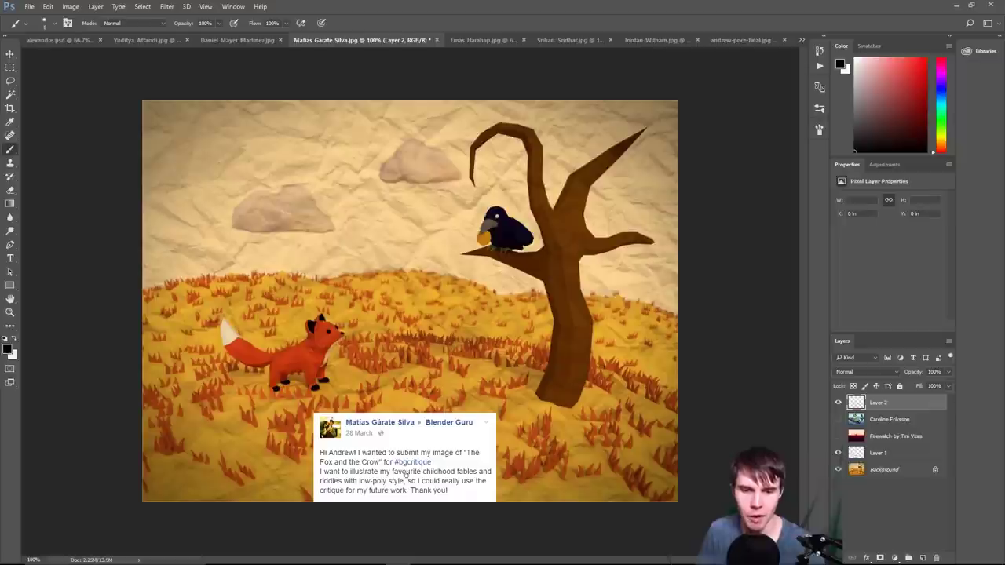
pyautogui.click(838, 406)
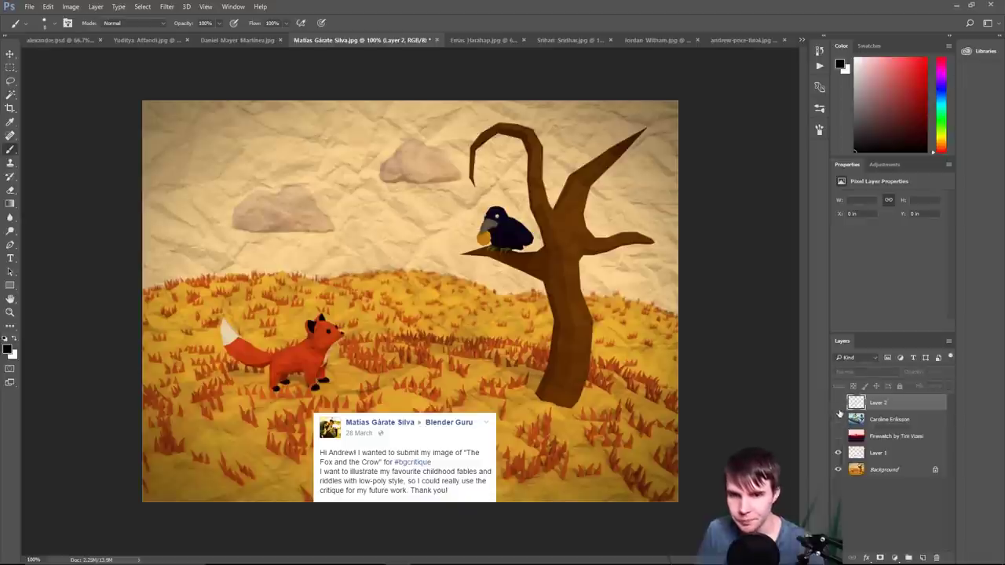
pyautogui.click(838, 407)
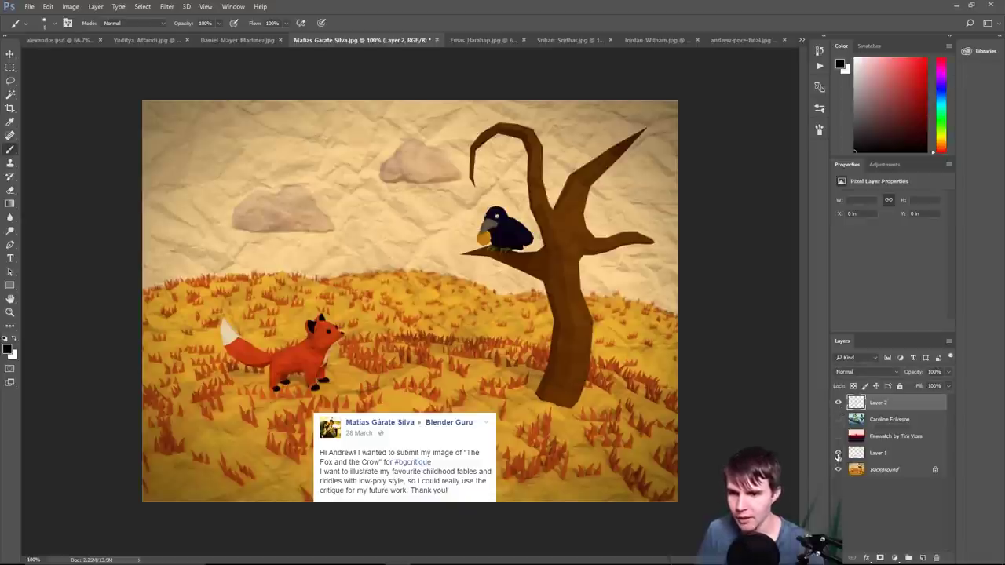
pyautogui.click(838, 453)
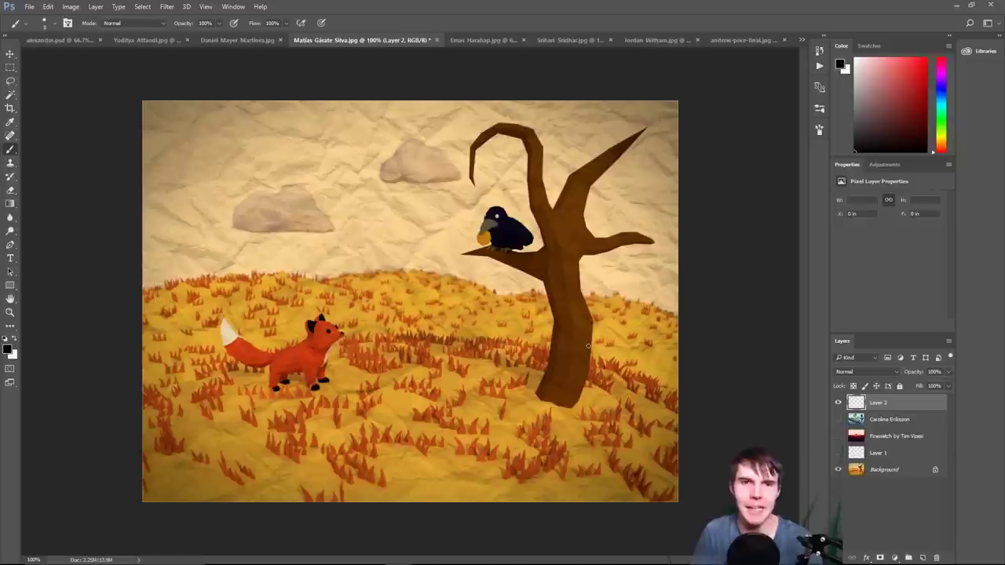
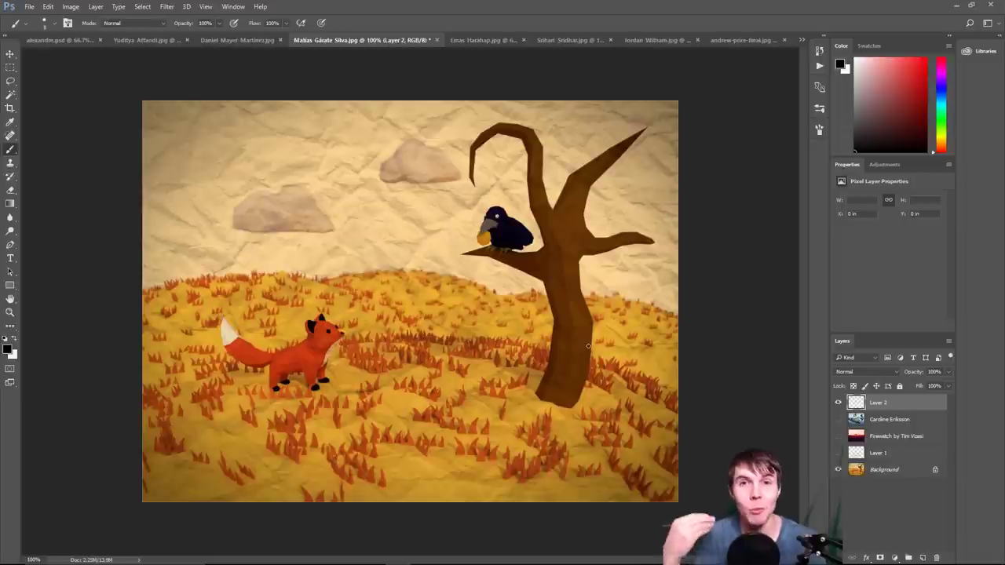
# - View the low-poly road reference and the Firewatch reference layers one at a time, hiding each after viewing
pyautogui.click(838, 420)
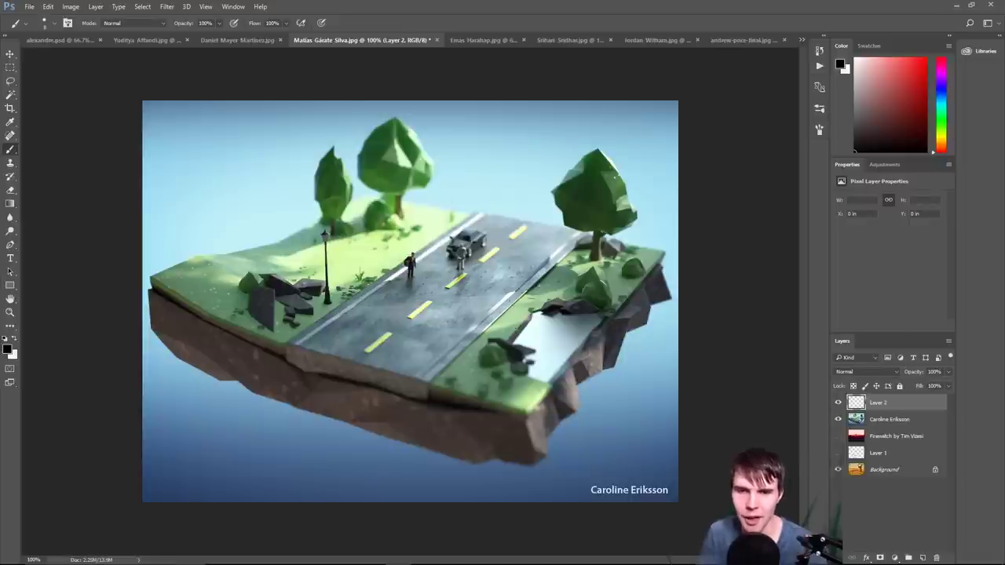
pyautogui.click(838, 421)
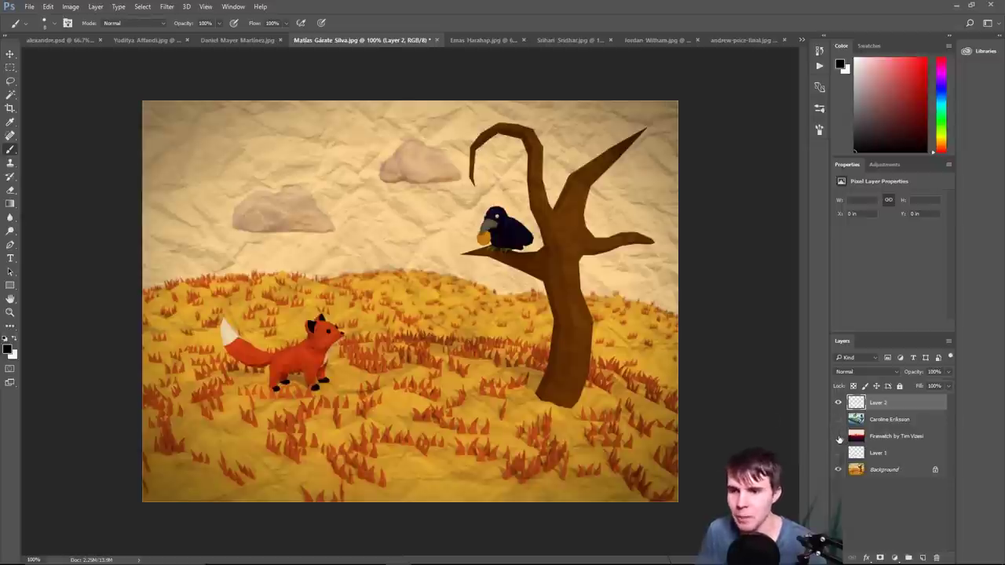
pyautogui.click(838, 436)
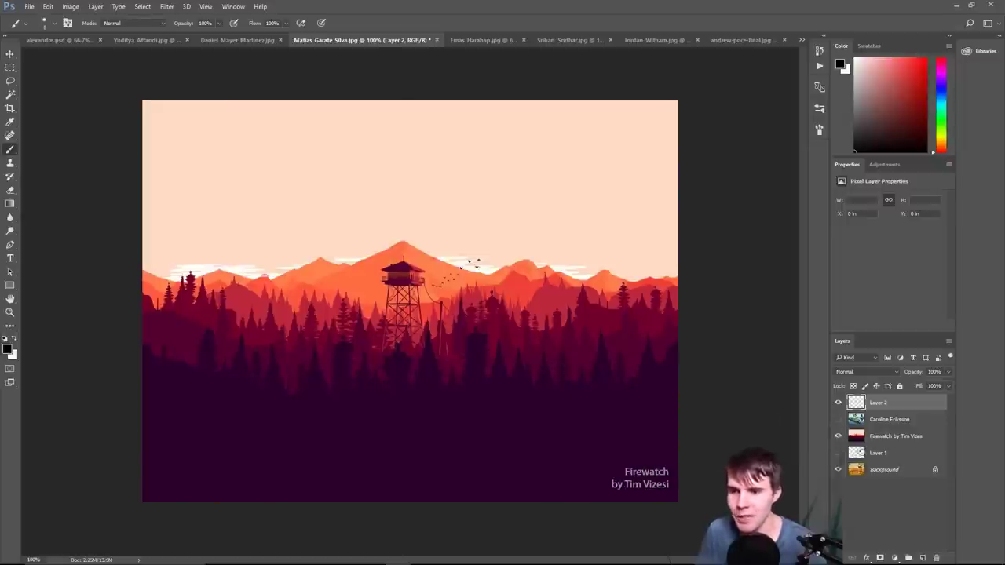
pyautogui.click(838, 436)
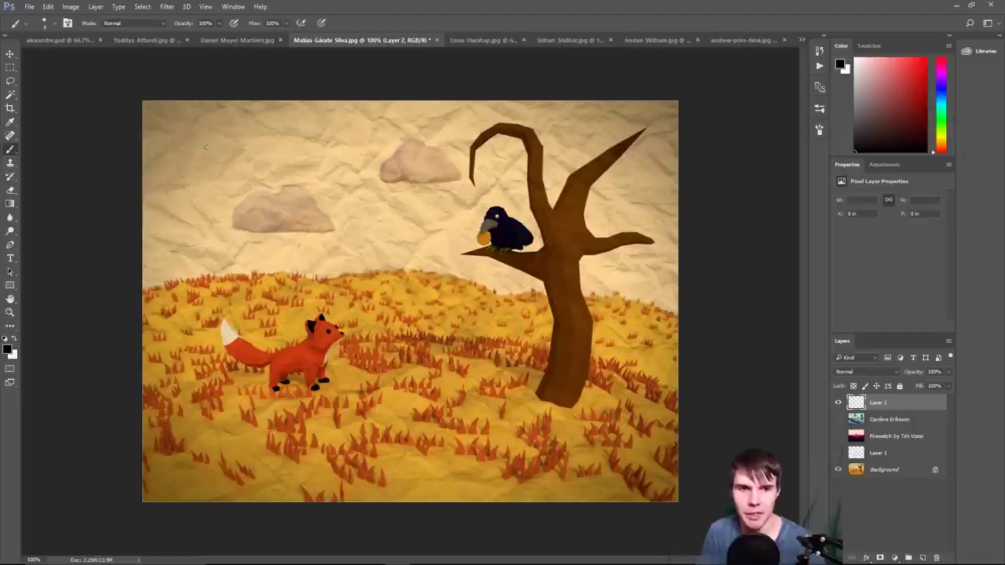
# - Scribble a black line across the crumpled sky around the larger cloud, erase it, and return to the Brush tool
pyautogui.moveTo(220, 155)
pyautogui.mouseDown()
pyautogui.moveTo(310, 175)
pyautogui.moveTo(348, 224)
pyautogui.moveTo(380, 233)
pyautogui.mouseUp()
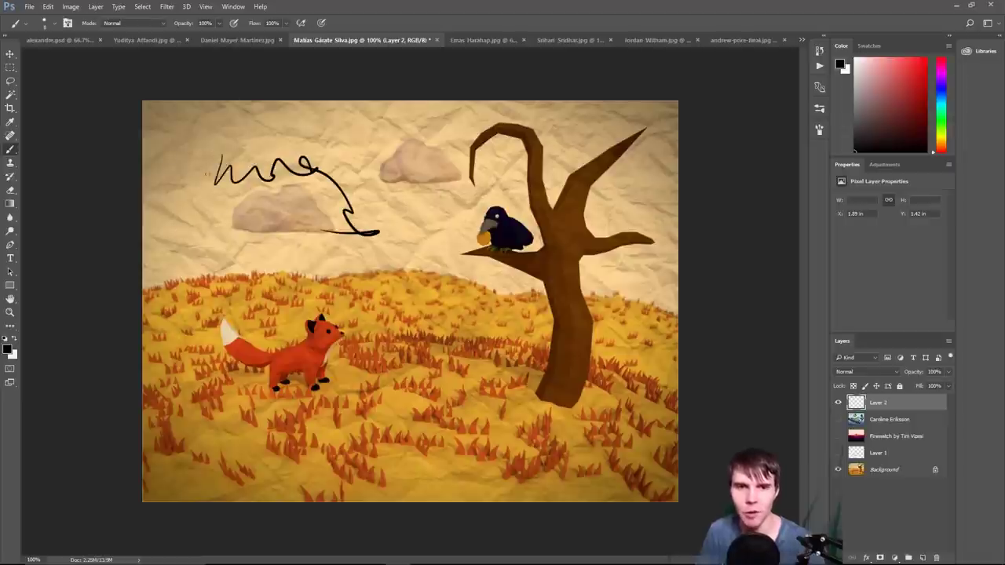
pyautogui.press('e')
pyautogui.moveTo(252, 169)
pyautogui.mouseDown()
pyautogui.moveTo(294, 190)
pyautogui.moveTo(377, 200)
pyautogui.moveTo(357, 185)
pyautogui.mouseUp()
pyautogui.press('b')
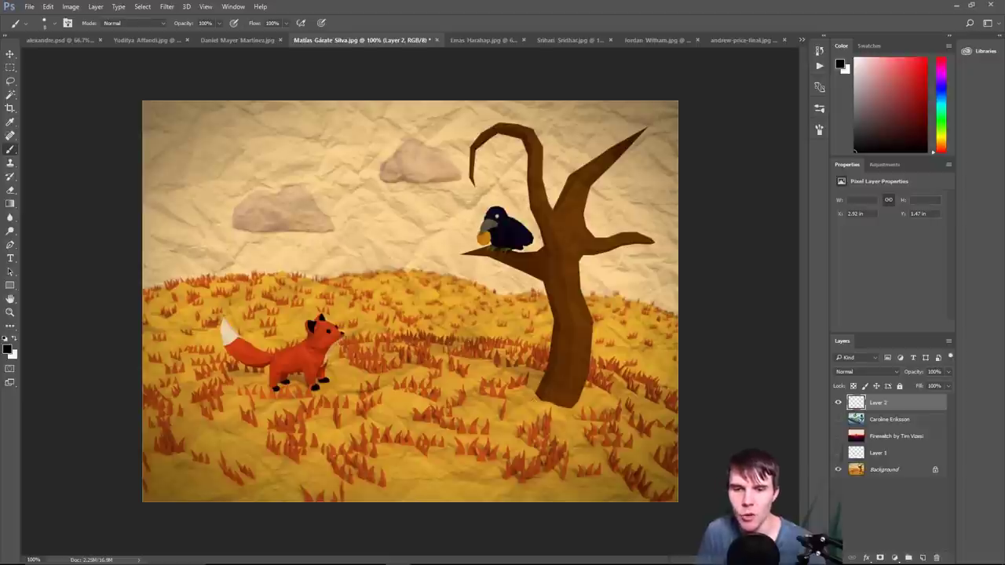
# - Scribble black zigzags on the grass beside the base of the tree trunk, erase them, and return to the Brush tool
pyautogui.moveTo(510, 367)
pyautogui.mouseDown()
pyautogui.moveTo(533, 390)
pyautogui.moveTo(545, 381)
pyautogui.mouseUp()
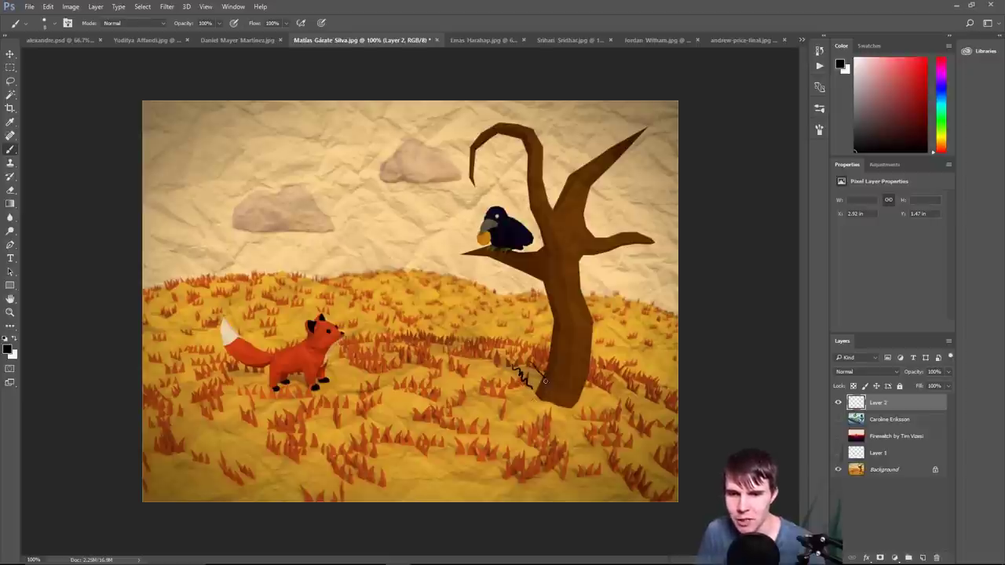
pyautogui.press('e')
pyautogui.click(540, 363)
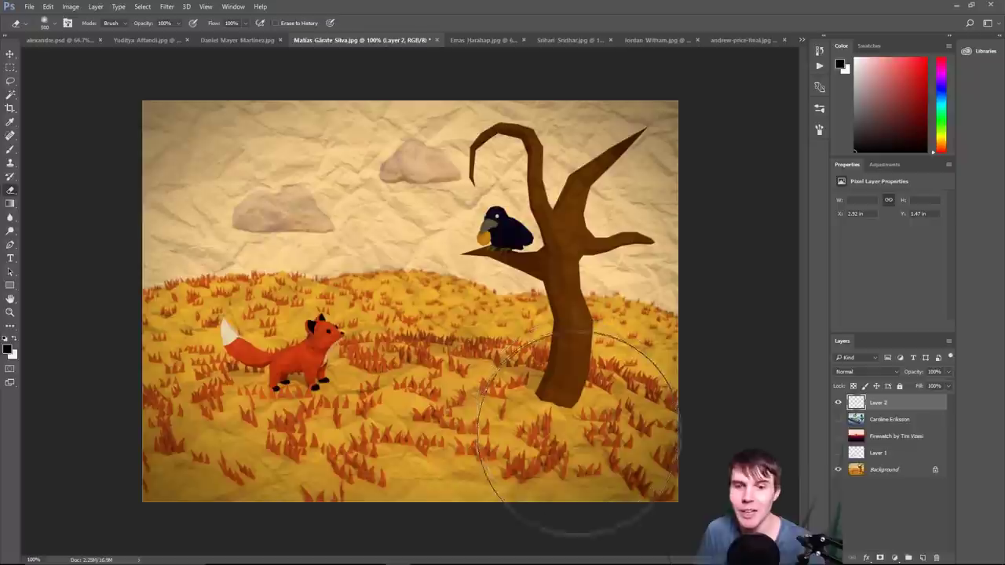
pyautogui.press('b')
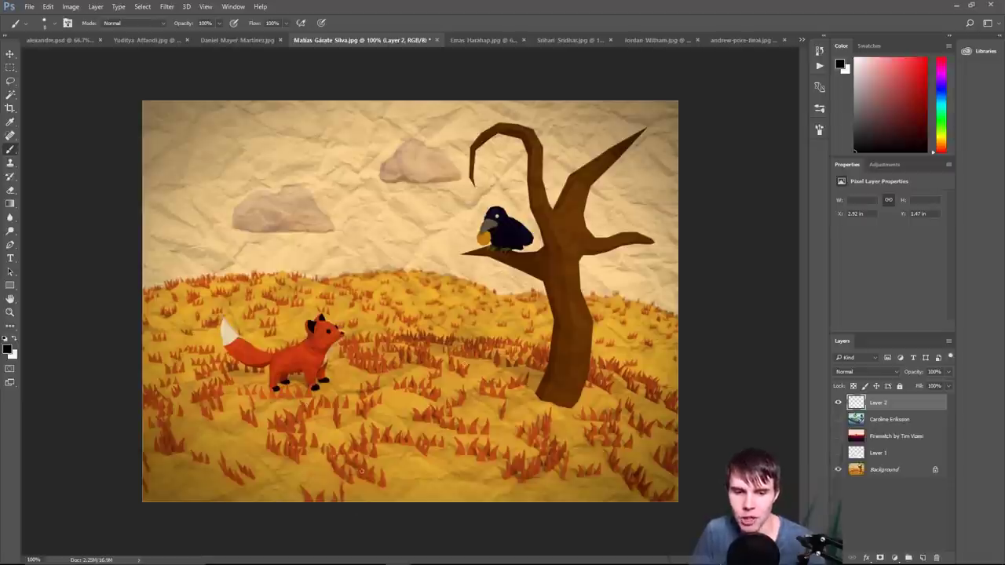
# - Draw black strokes over the foreground grass clumps and around the fox, erase them, and return to the Brush tool
pyautogui.moveTo(362, 471)
pyautogui.mouseDown()
pyautogui.moveTo(391, 487)
pyautogui.moveTo(387, 437)
pyautogui.mouseUp()
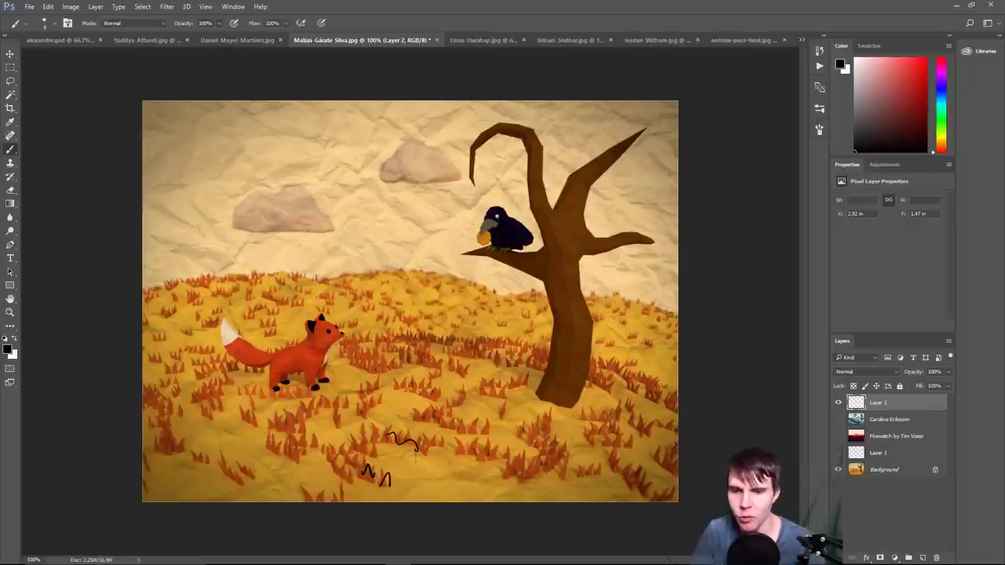
pyautogui.moveTo(254, 333)
pyautogui.mouseDown()
pyautogui.moveTo(384, 318)
pyautogui.moveTo(441, 279)
pyautogui.moveTo(395, 328)
pyautogui.moveTo(438, 279)
pyautogui.moveTo(612, 366)
pyautogui.moveTo(644, 352)
pyautogui.moveTo(340, 271)
pyautogui.moveTo(599, 317)
pyautogui.moveTo(194, 297)
pyautogui.moveTo(486, 323)
pyautogui.moveTo(506, 432)
pyautogui.mouseUp()
pyautogui.press('e')
pyautogui.press('b')
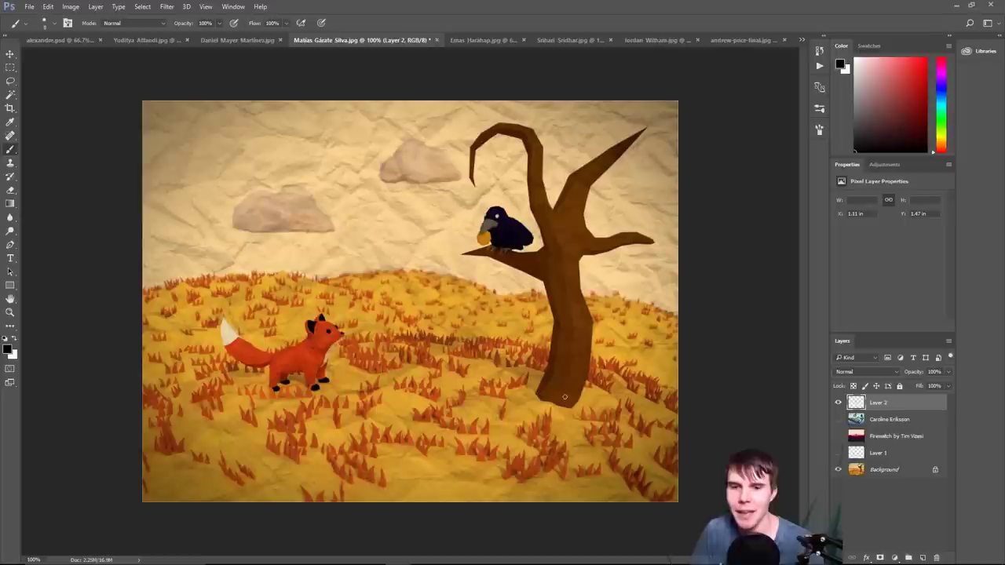
# - Sketch grass tufts at the tree base, the fox's feet, the foreground and the hillside, then erase them all and return to the Brush tool
pyautogui.moveTo(532, 382); pyautogui.dragTo(545, 403)
pyautogui.moveTo(565, 408); pyautogui.dragTo(587, 397)
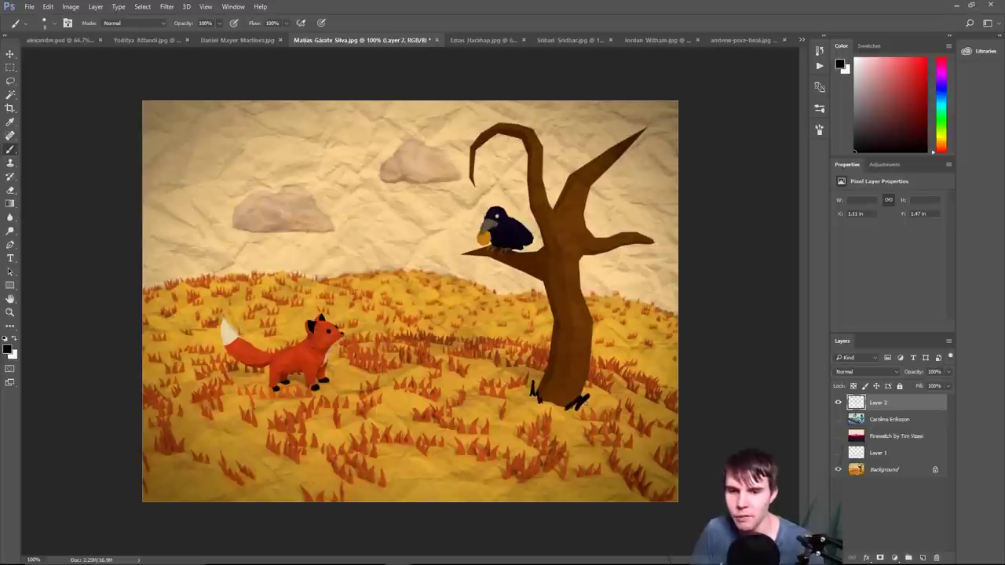
pyautogui.moveTo(337, 382); pyautogui.dragTo(330, 391)
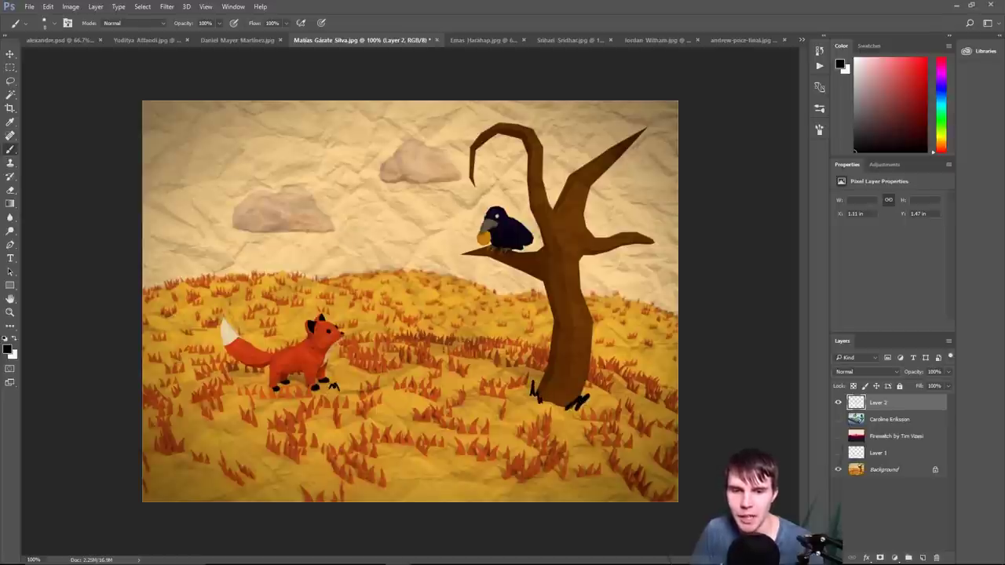
pyautogui.moveTo(424, 487); pyautogui.dragTo(443, 477)
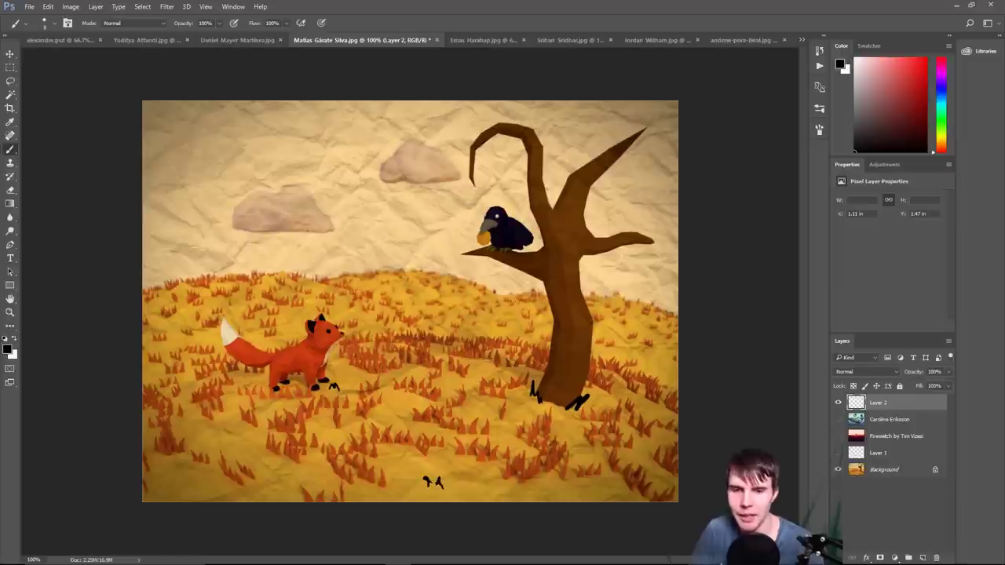
pyautogui.moveTo(525, 315); pyautogui.dragTo(526, 311)
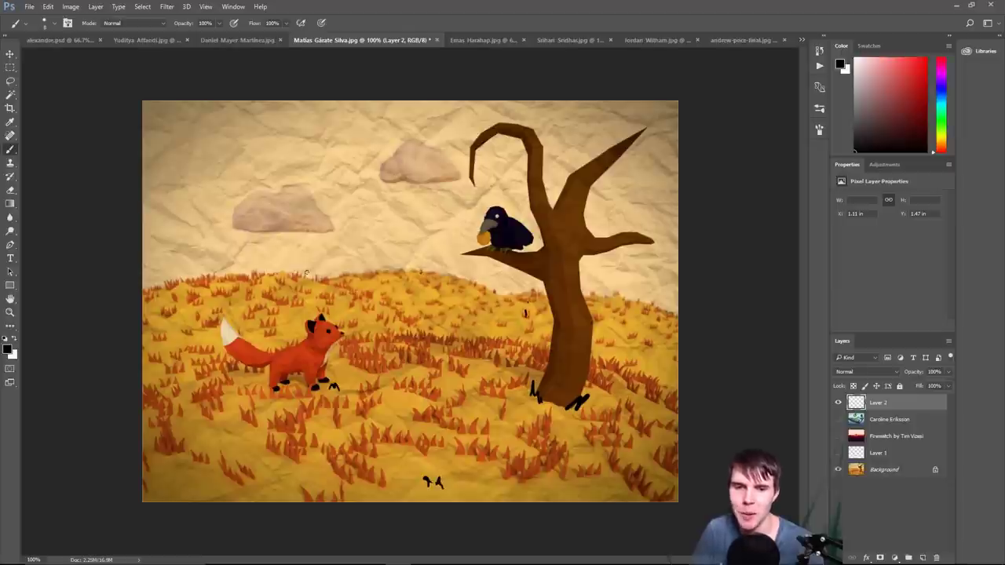
pyautogui.press('e')
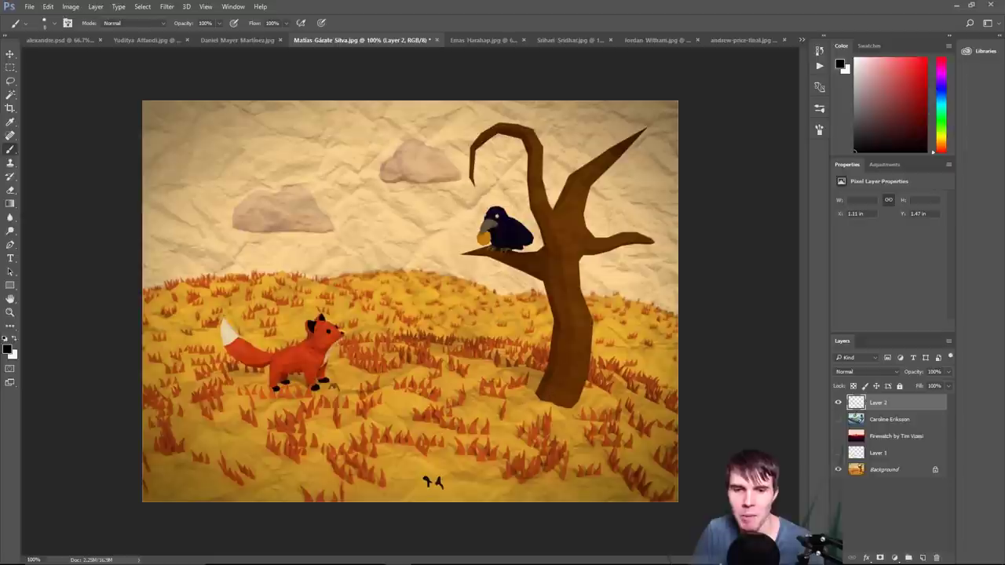
pyautogui.press('b')
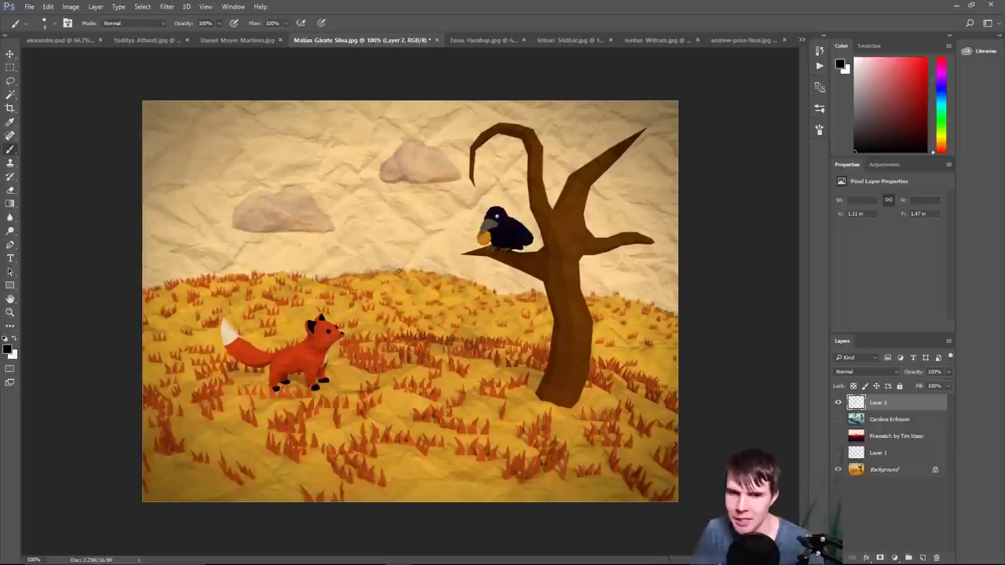
pyautogui.press('e')
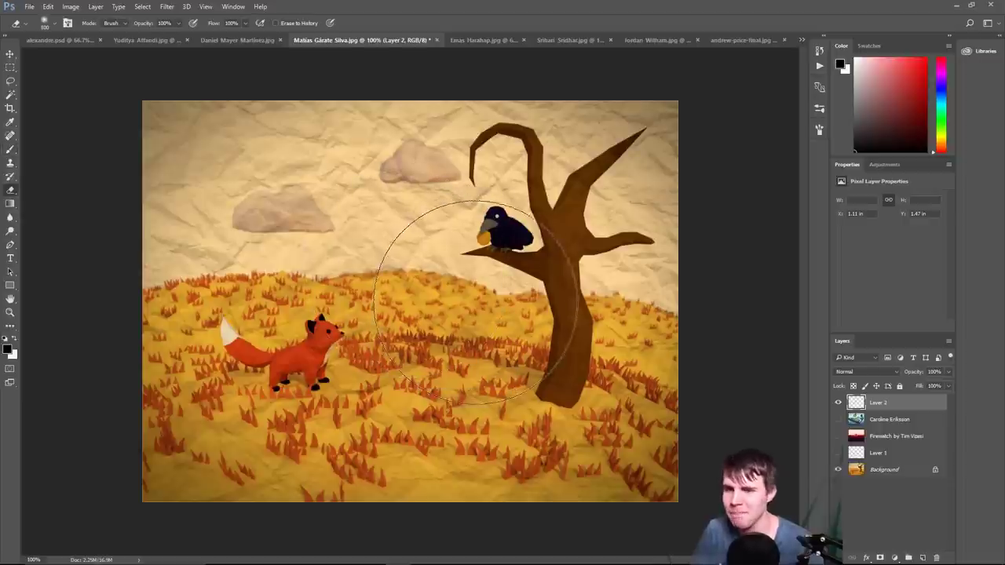
pyautogui.press('b')
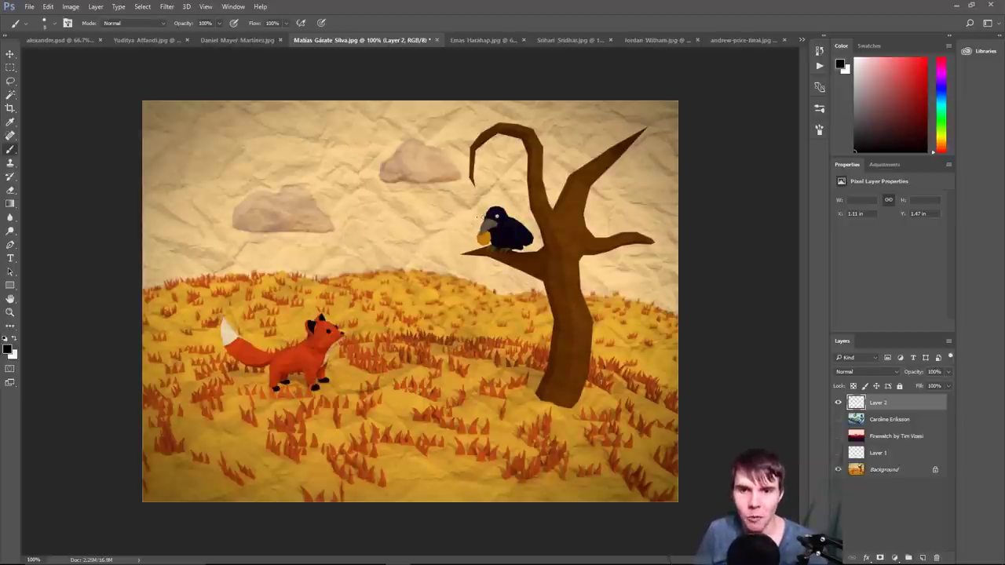
# - Inspect the crow up close, enlarge the brush, sketch a small black mark in front of its head, and undo it
pyautogui.hotkey('ctrl', '+')
pyautogui.moveTo(572, 170); pyautogui.dragTo(430, 271)
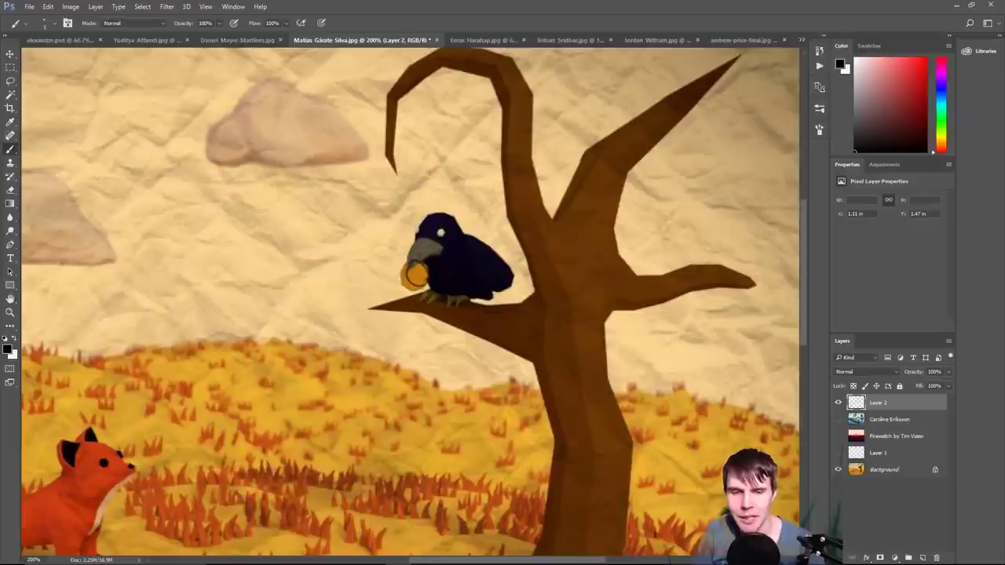
pyautogui.press(']')
pyautogui.press(']')
pyautogui.press(']')
pyautogui.press(']')
pyautogui.press(']')
pyautogui.press(']')
pyautogui.hotkey('ctrl', '-')
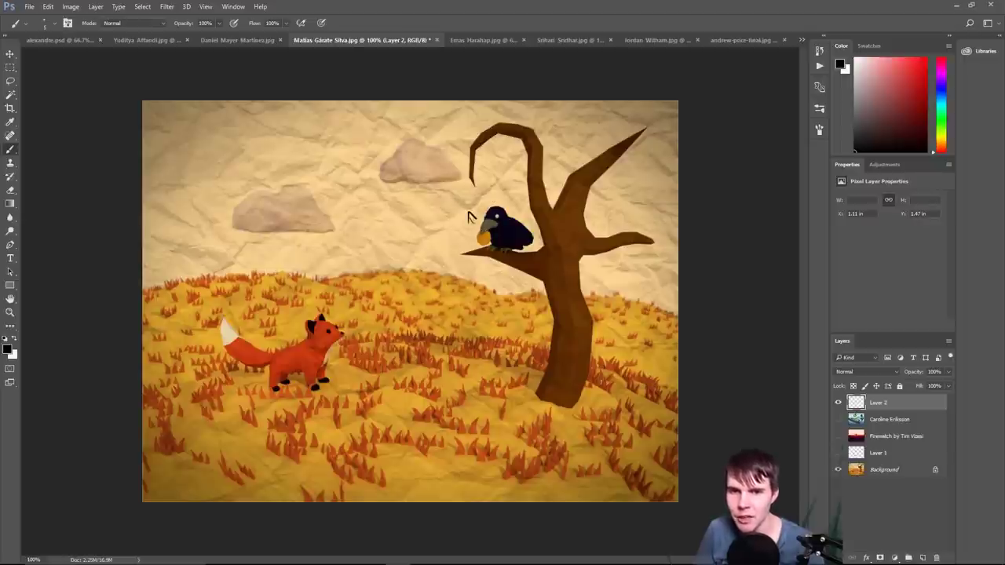
pyautogui.moveTo(466, 227)
pyautogui.mouseDown()
pyautogui.moveTo(462, 239)
pyautogui.moveTo(492, 208)
pyautogui.mouseUp()
pyautogui.hotkey('ctrl', 'z')
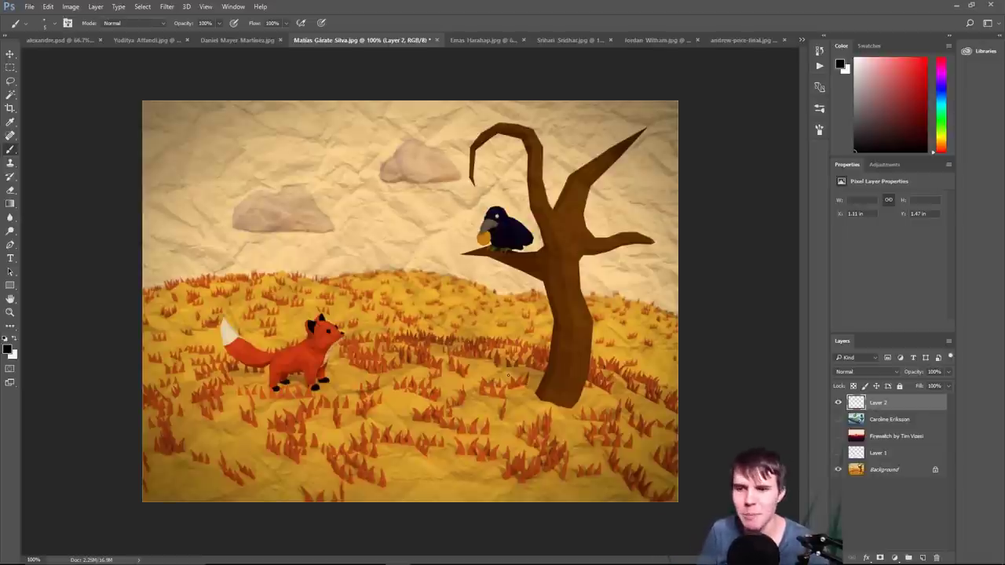
# - Show the low-poly road and Firewatch reference layers together for comparison, and hide both again
pyautogui.click(838, 419)
pyautogui.click(838, 436)
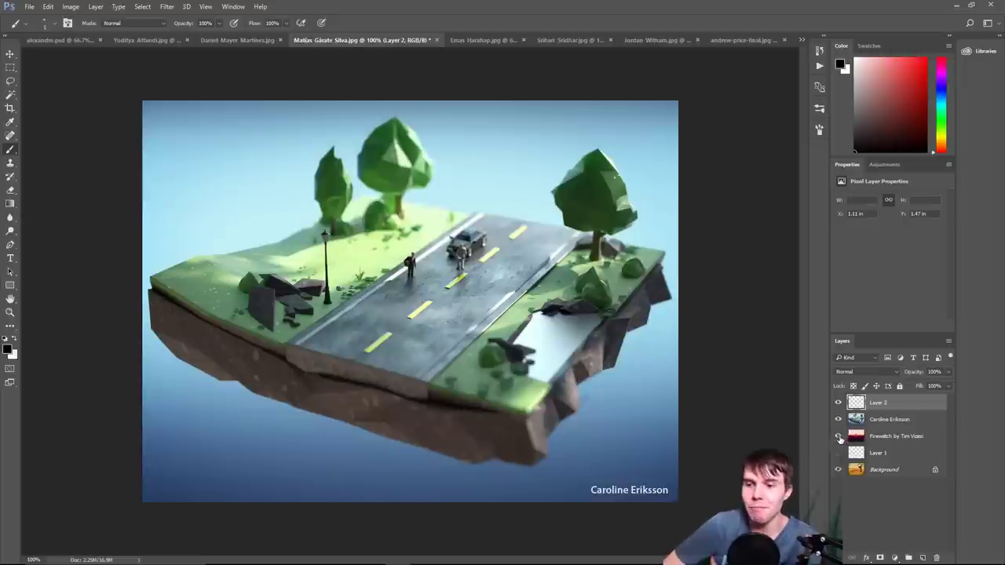
pyautogui.click(838, 419)
pyautogui.click(838, 437)
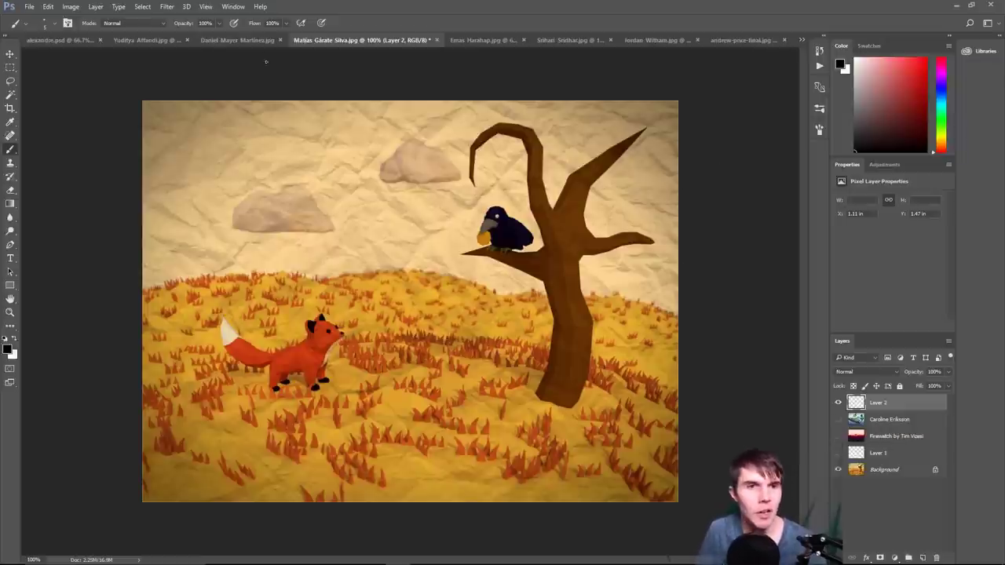
# - Switch to the Ferris wheel image and hide its submission note on Layer 1
pyautogui.hotkey('ctrl', 'Tab')
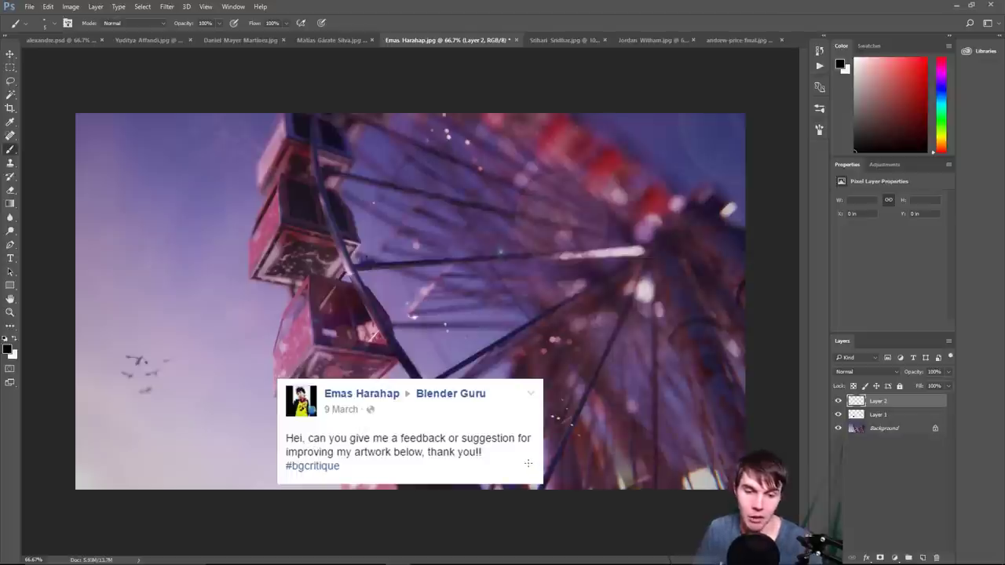
pyautogui.click(838, 415)
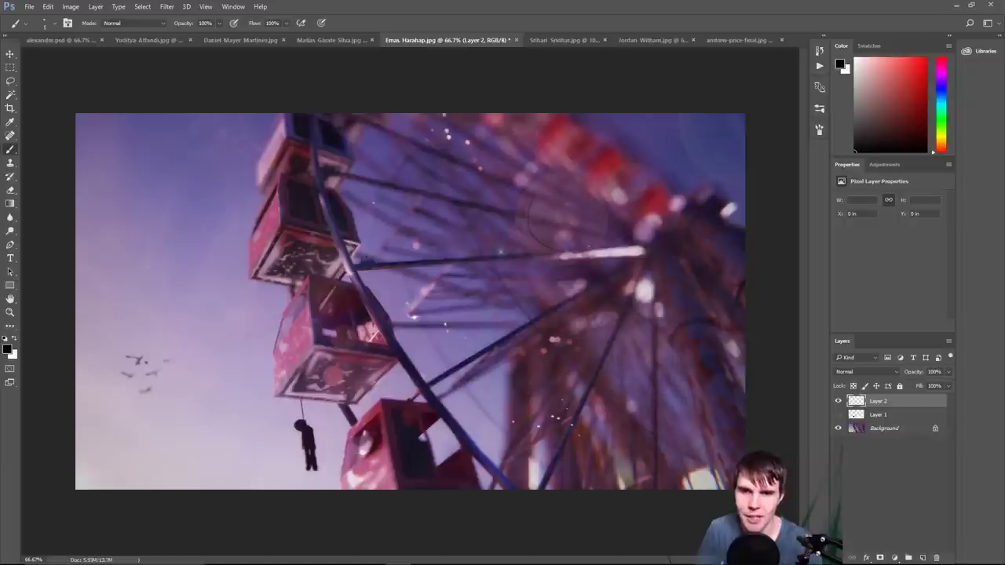
# - Circle the blurred centre of the Ferris wheel with the black brush and undo the stroke
pyautogui.click(566, 211)
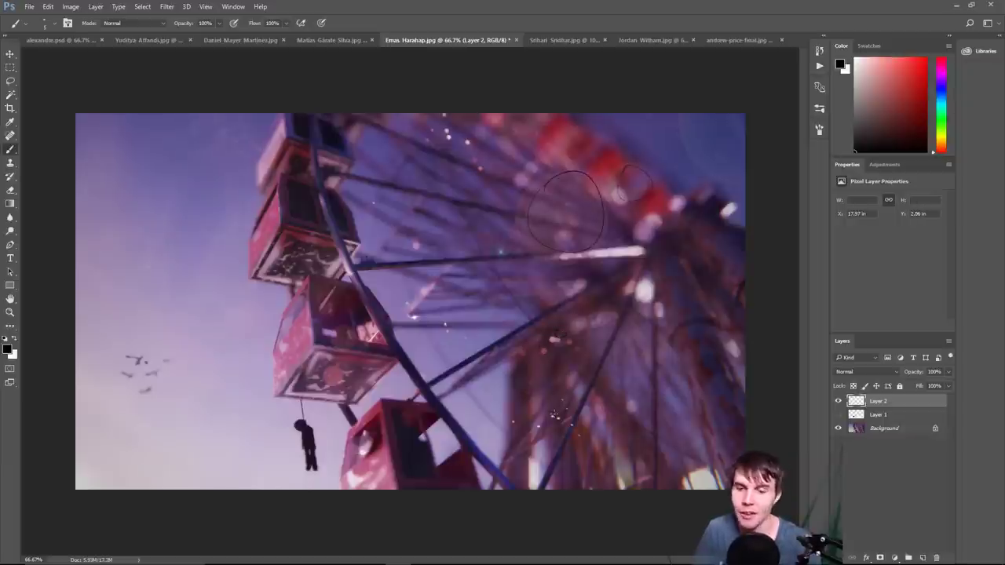
pyautogui.hotkey('ctrl', 'z')
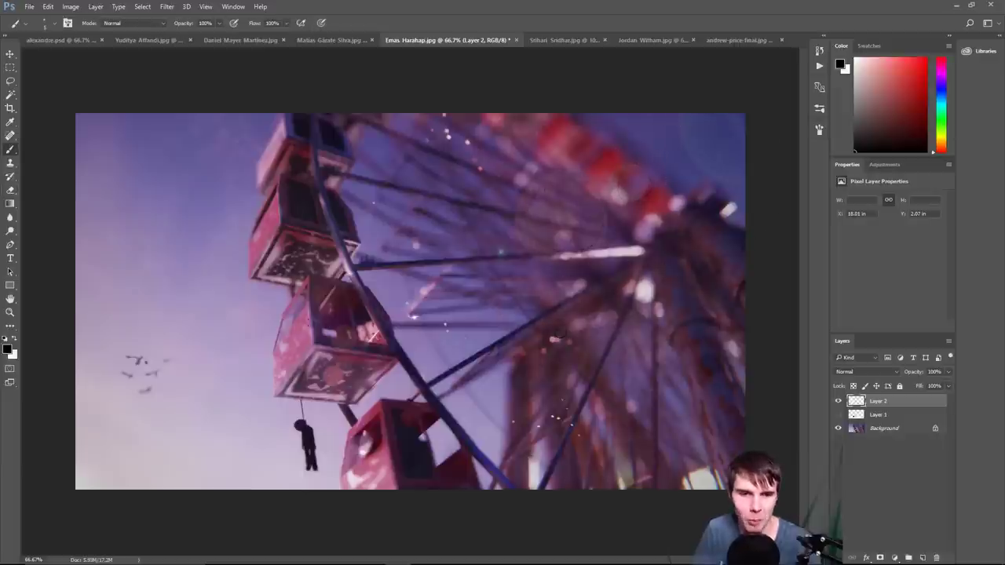
pyautogui.hotkey('ctrl', 'z')
pyautogui.press('e')
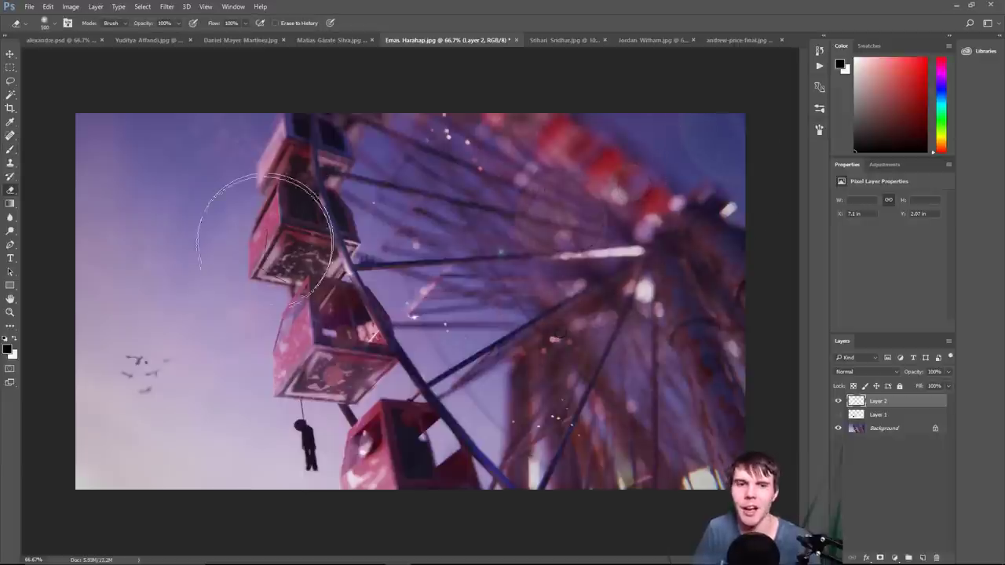
pyautogui.press('b')
pyautogui.hotkey('ctrl', 'z')
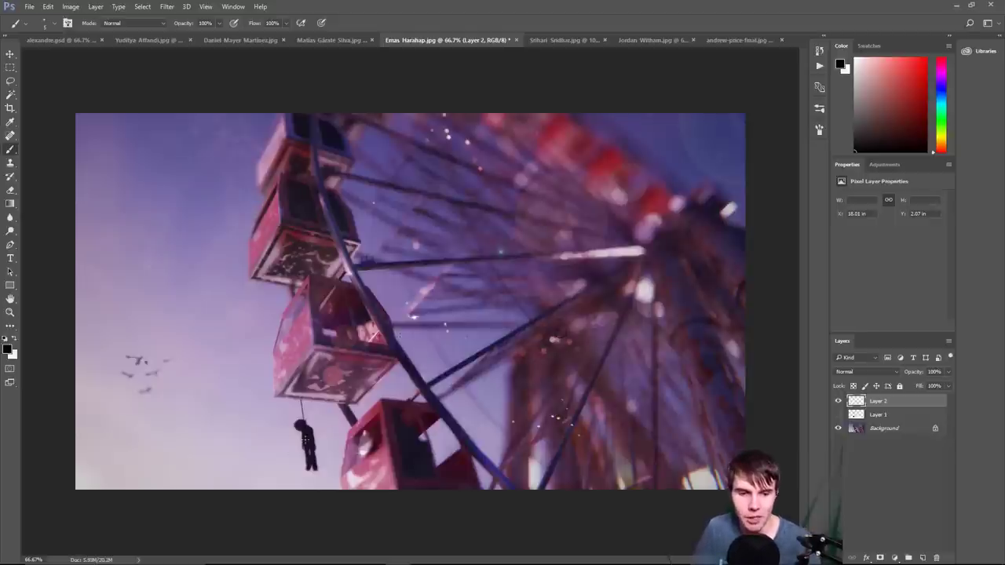
# - Mark the area around the hanging figure with small brush strokes and undo them
pyautogui.moveTo(292, 385)
pyautogui.mouseDown()
pyautogui.moveTo(283, 393)
pyautogui.moveTo(293, 377)
pyautogui.mouseUp()
pyautogui.hotkey('ctrl', 'z')
pyautogui.hotkey('ctrl', 'z')
pyautogui.hotkey('ctrl', 'z')
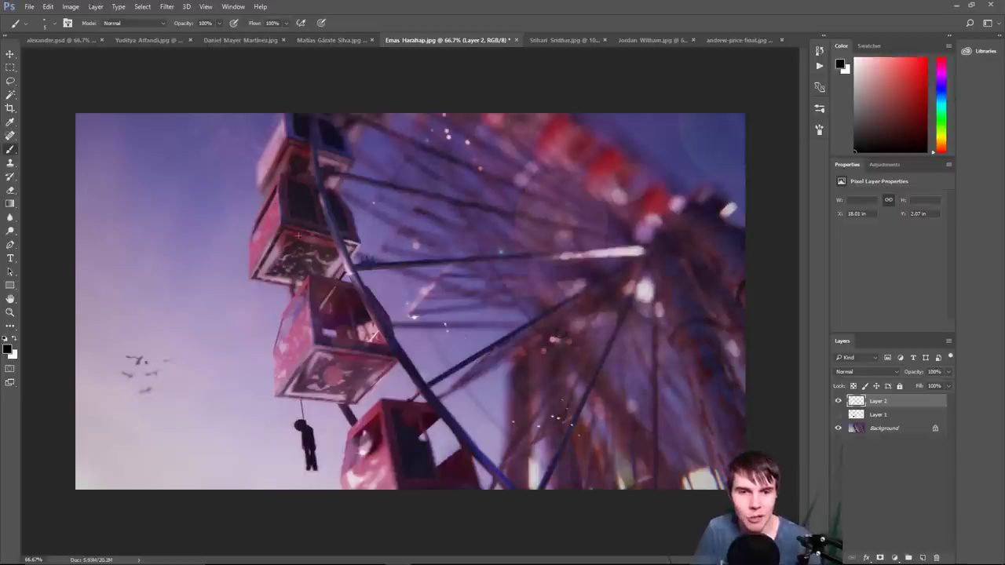
# - Circle the second gondola and the blurred wheel area with the black brush, erasing the mark over the wheel
pyautogui.moveTo(291, 185)
pyautogui.mouseDown()
pyautogui.moveTo(346, 193)
pyautogui.moveTo(275, 189)
pyautogui.mouseUp()
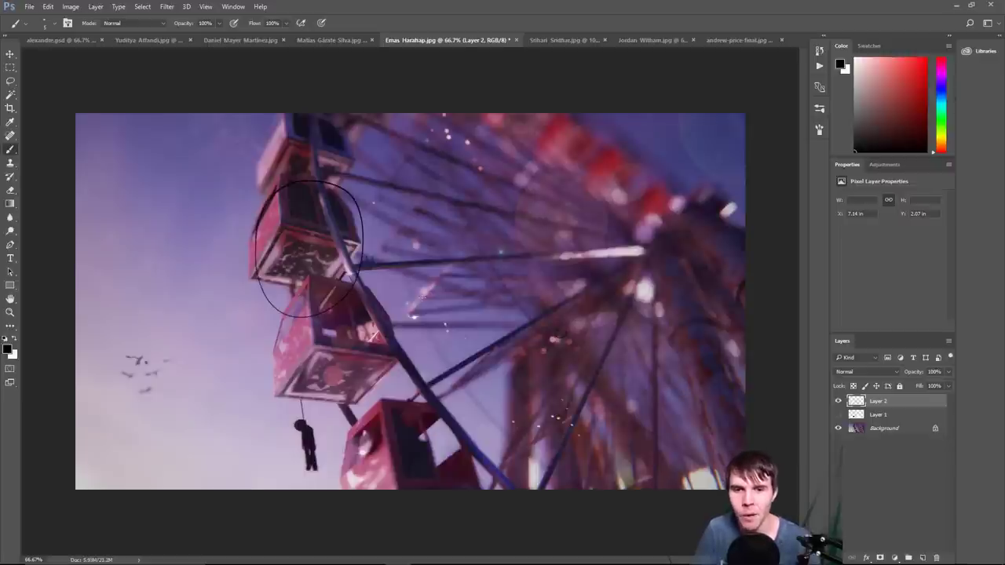
pyautogui.moveTo(483, 366)
pyautogui.mouseDown()
pyautogui.moveTo(728, 310)
pyautogui.moveTo(479, 323)
pyautogui.mouseUp()
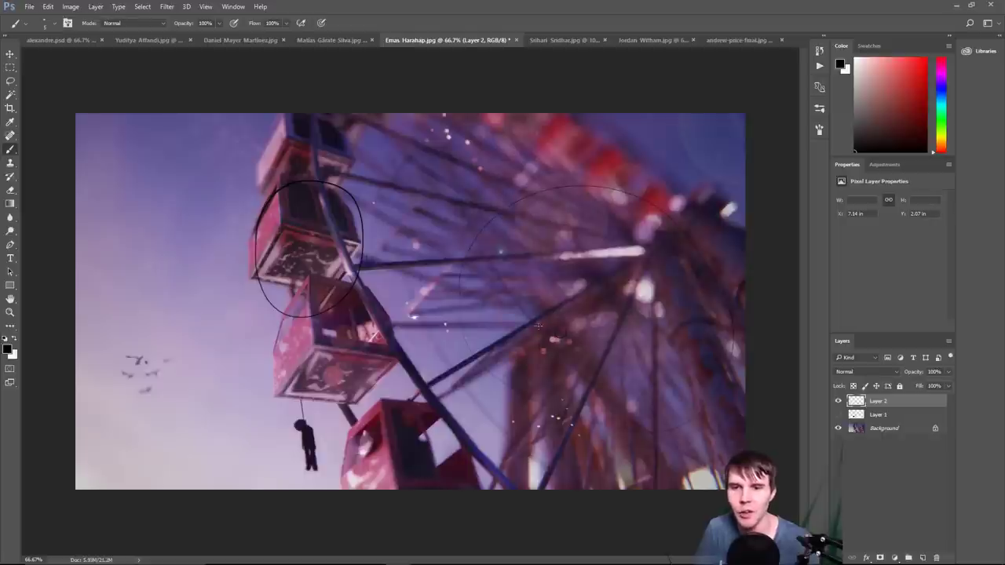
pyautogui.press('e')
pyautogui.moveTo(605, 202)
pyautogui.mouseDown()
pyautogui.moveTo(475, 401)
pyautogui.moveTo(719, 239)
pyautogui.moveTo(588, 379)
pyautogui.moveTo(575, 218)
pyautogui.moveTo(511, 212)
pyautogui.mouseUp()
pyautogui.press('b')
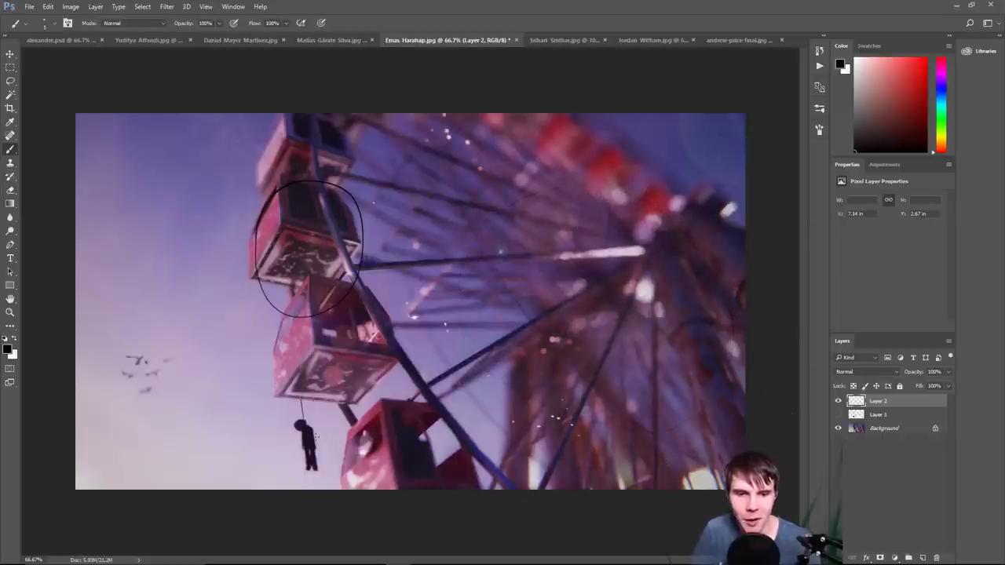
# - Undo a brush mark beside the hanging figure and erase the circle around the second gondola
pyautogui.moveTo(317, 436)
pyautogui.mouseDown()
pyautogui.moveTo(294, 377)
pyautogui.moveTo(263, 471)
pyautogui.moveTo(338, 440)
pyautogui.mouseUp()
pyautogui.hotkey('ctrl', 'z')
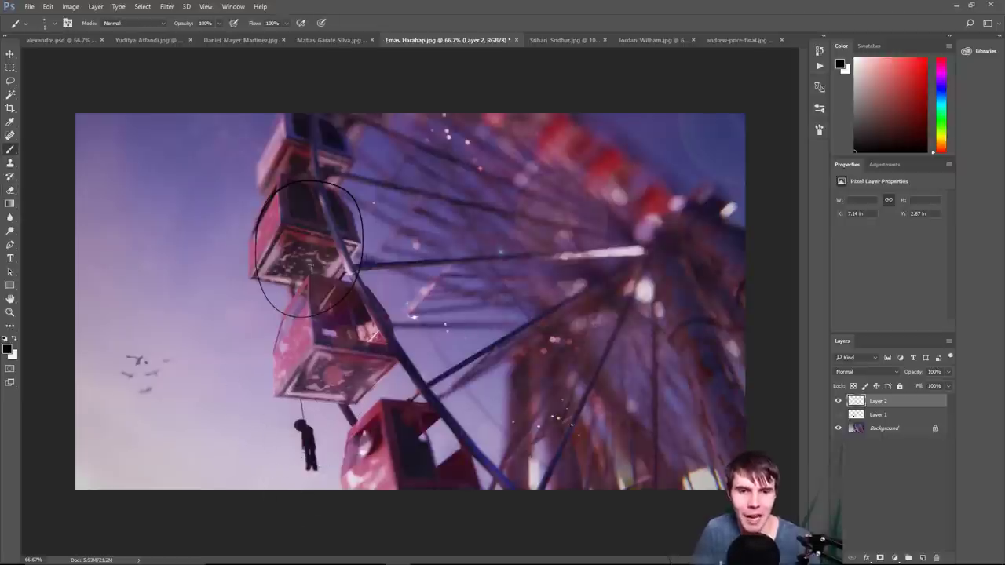
pyautogui.press('e')
pyautogui.moveTo(311, 268)
pyautogui.mouseDown()
pyautogui.moveTo(294, 251)
pyautogui.moveTo(330, 208)
pyautogui.moveTo(350, 227)
pyautogui.mouseUp()
pyautogui.press('b')
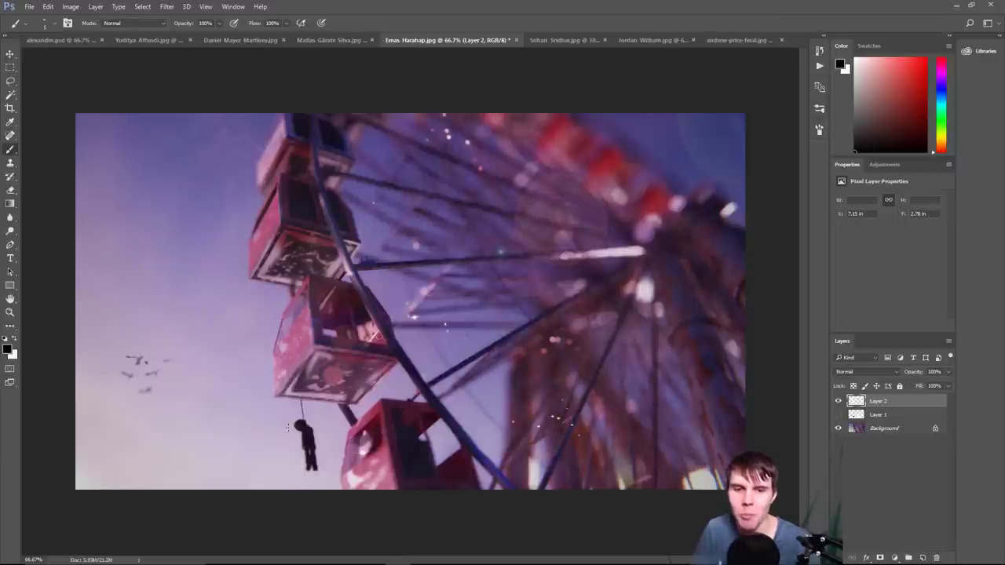
# - Circle the hanging figure, sketch a horizontal line with a downward arrow beside it, and undo these annotations
pyautogui.moveTo(302, 408)
pyautogui.mouseDown()
pyautogui.moveTo(323, 449)
pyautogui.moveTo(273, 484)
pyautogui.moveTo(283, 465)
pyautogui.mouseUp()
pyautogui.hotkey('ctrl', 'z')
pyautogui.moveTo(245, 438); pyautogui.dragTo(303, 438)
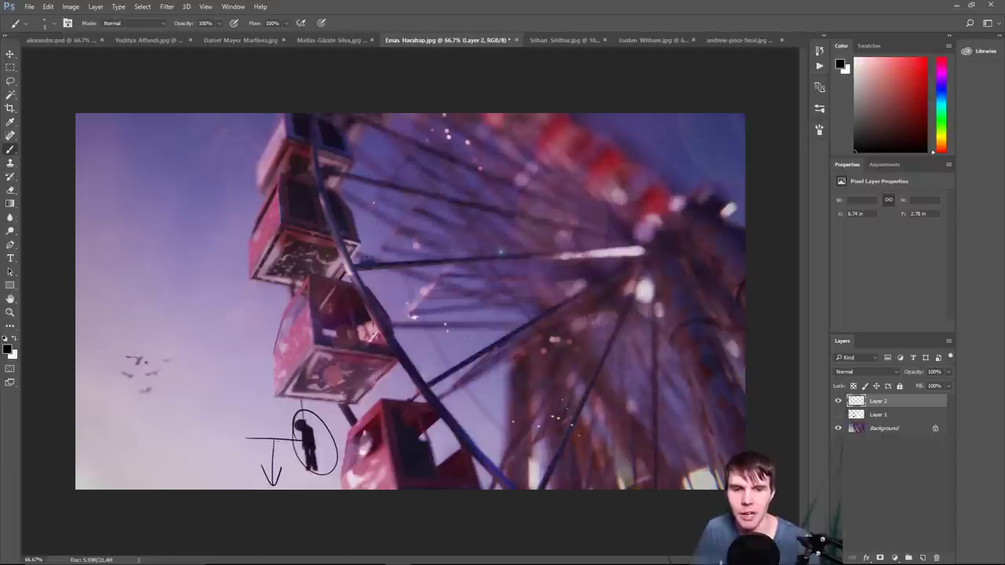
pyautogui.hotkey('ctrl', 'alt', 'z')
pyautogui.hotkey('ctrl', 'alt', 'z')
pyautogui.hotkey('ctrl', 'alt', 'z')
pyautogui.hotkey('ctrl', 'alt', 'z')
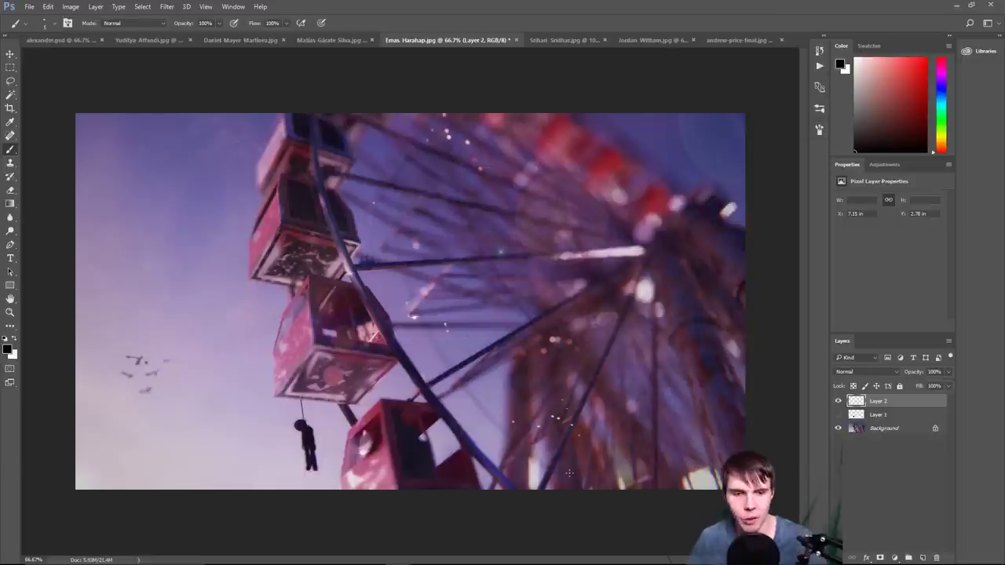
# - Duplicate the Background layer under its default name, with the Polygonal Lasso as the active tool
pyautogui.moveTo(11, 83); pyautogui.dragTo(56, 94)
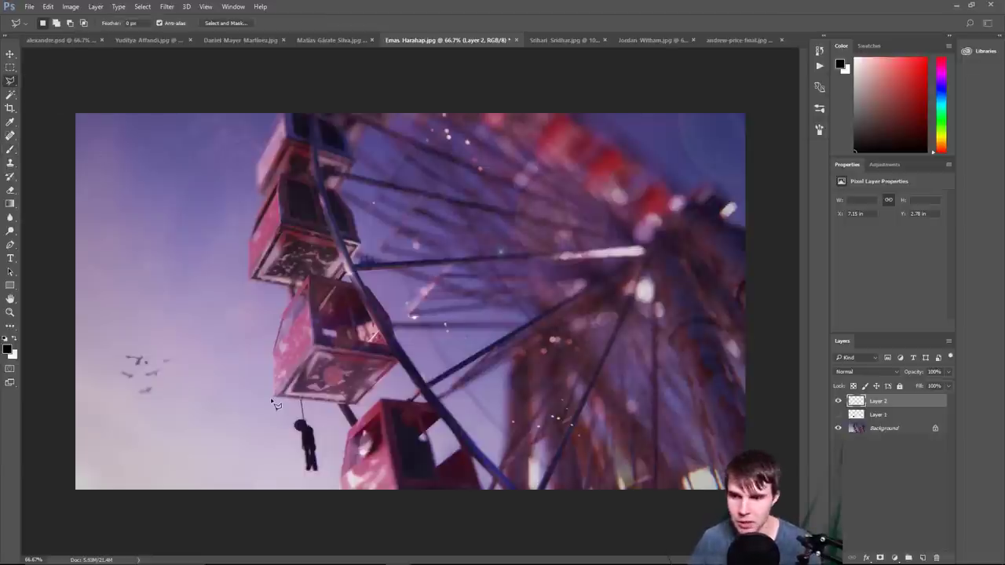
pyautogui.rightClick(860, 428)
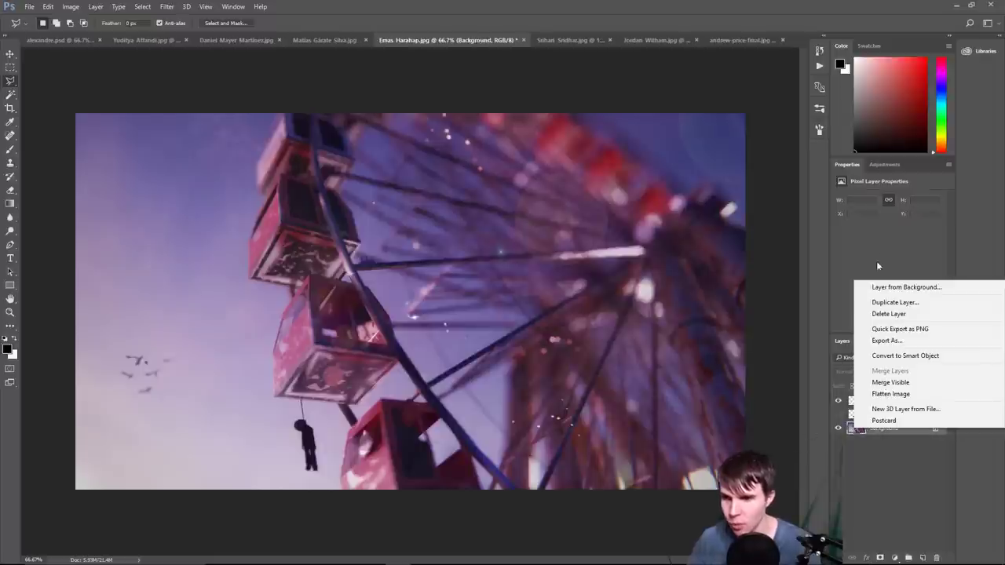
pyautogui.click(902, 302)
pyautogui.press('Return')
# - Outline the gondola above the hanging figure with a Polygonal Lasso selection on the Background copy layer
pyautogui.click(270, 395)
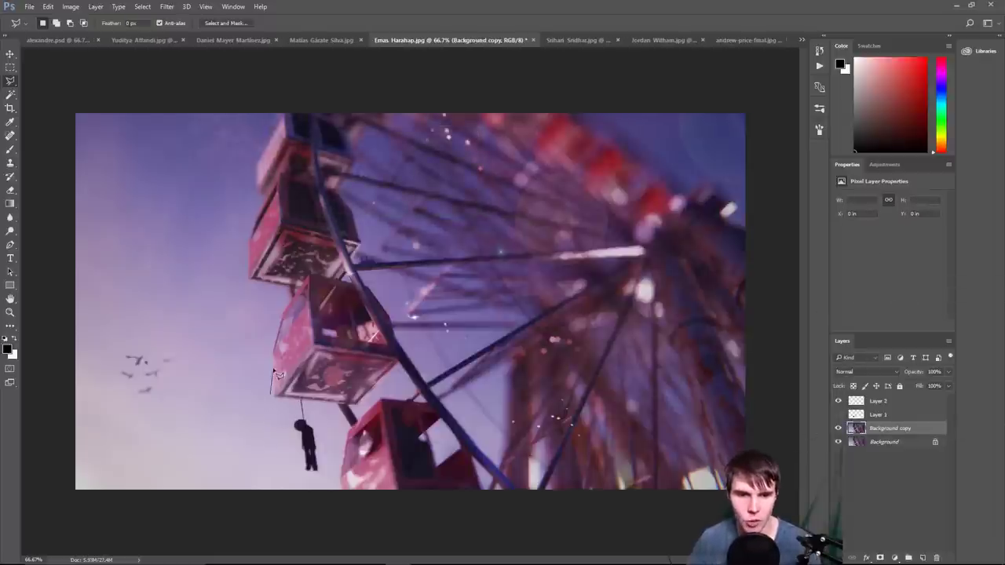
pyautogui.click(273, 353)
pyautogui.click(281, 309)
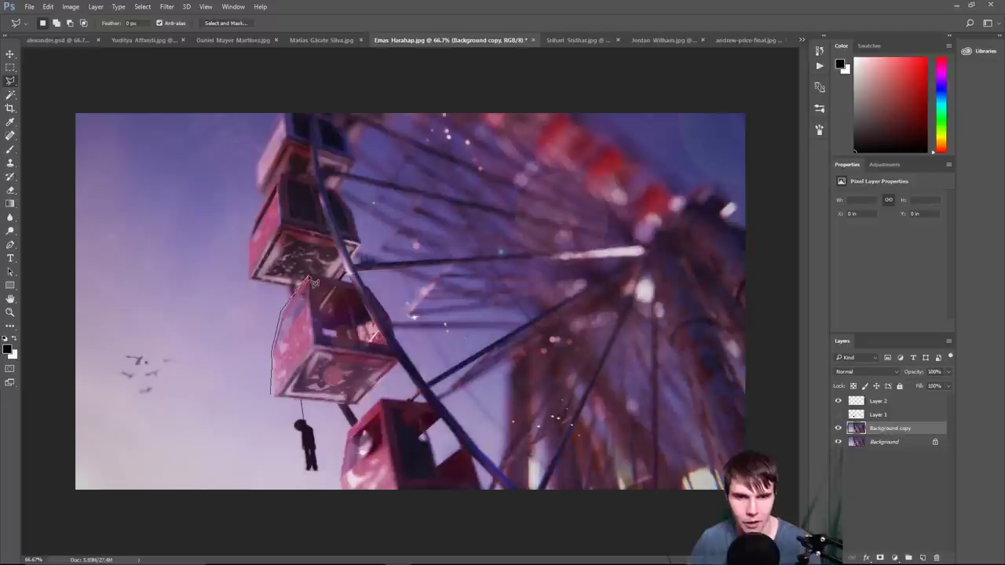
pyautogui.click(310, 275)
pyautogui.click(379, 293)
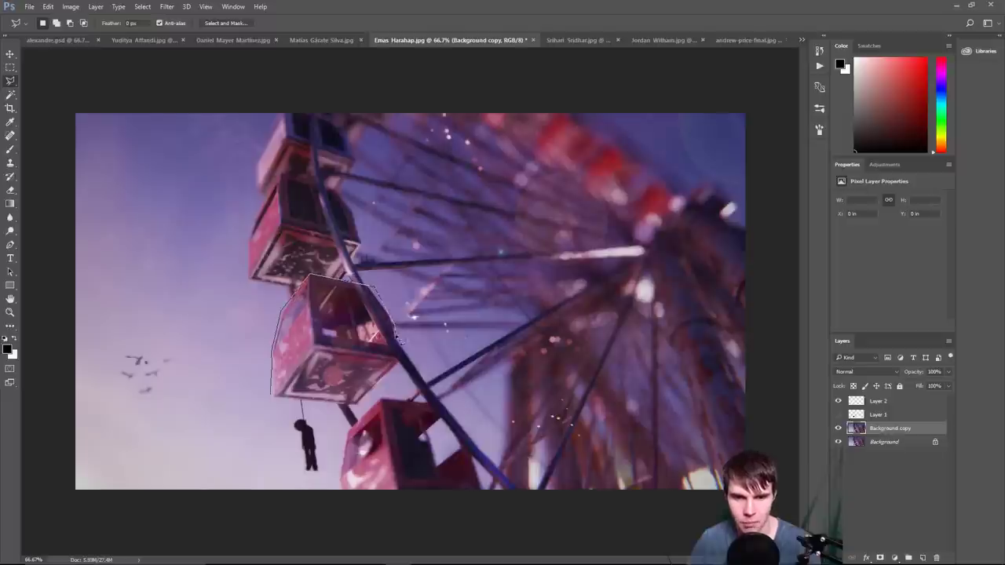
pyautogui.click(402, 364)
pyautogui.click(361, 408)
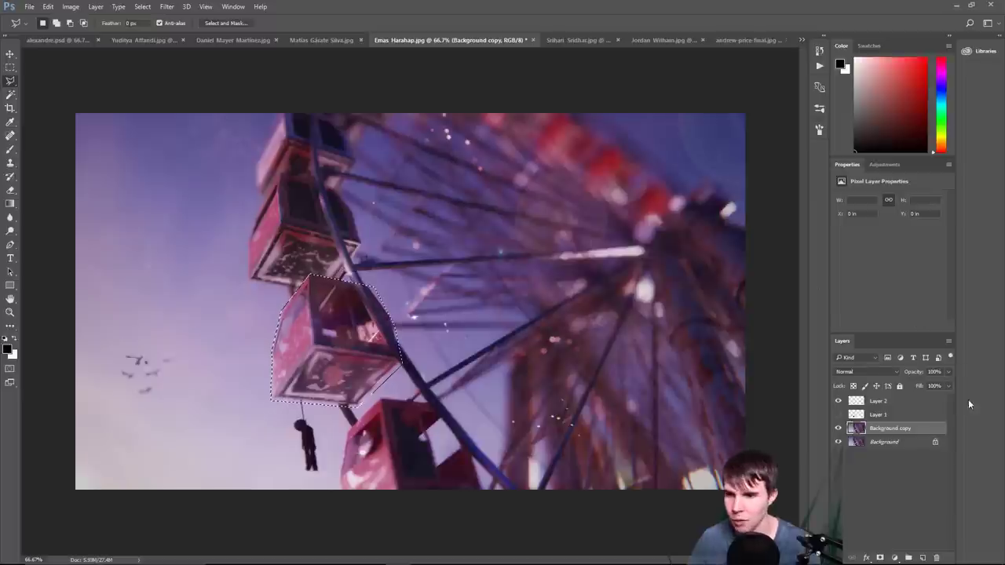
# - Remove the selected gondola with a Content-Aware fill at 100% opacity and clear the selection
pyautogui.hotkey('shift', 'F5')
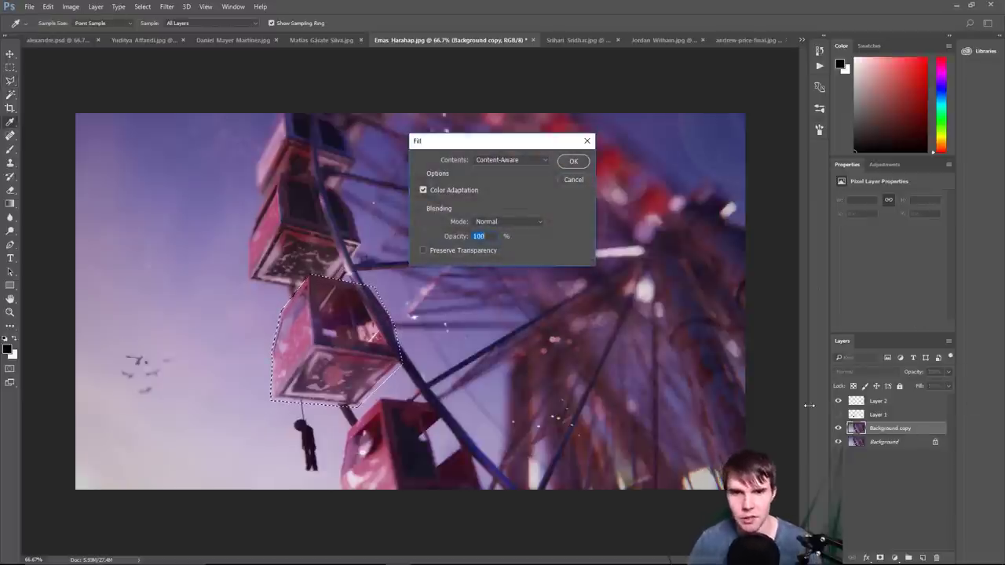
pyautogui.press('Return')
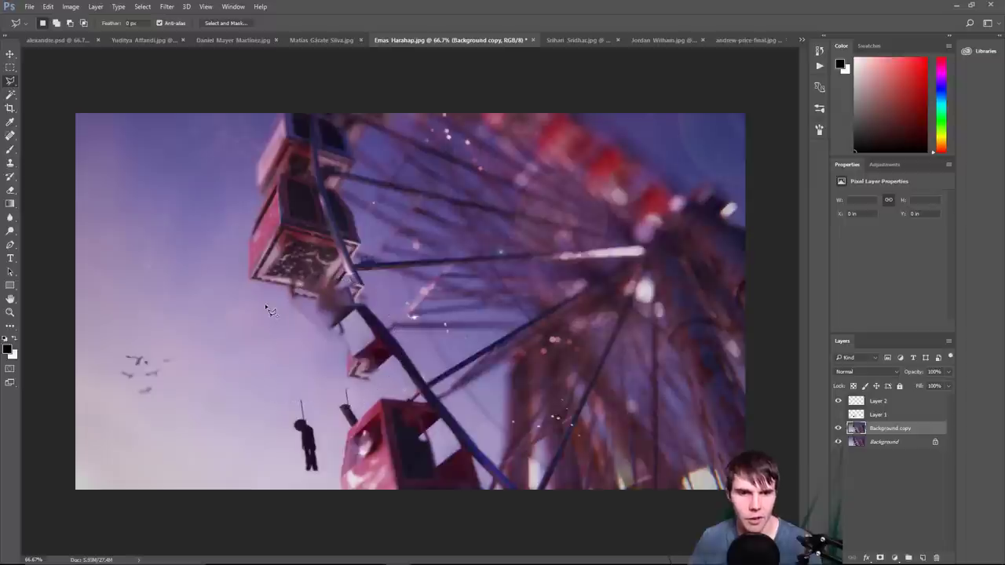
pyautogui.click(11, 67)
pyautogui.click(99, 117)
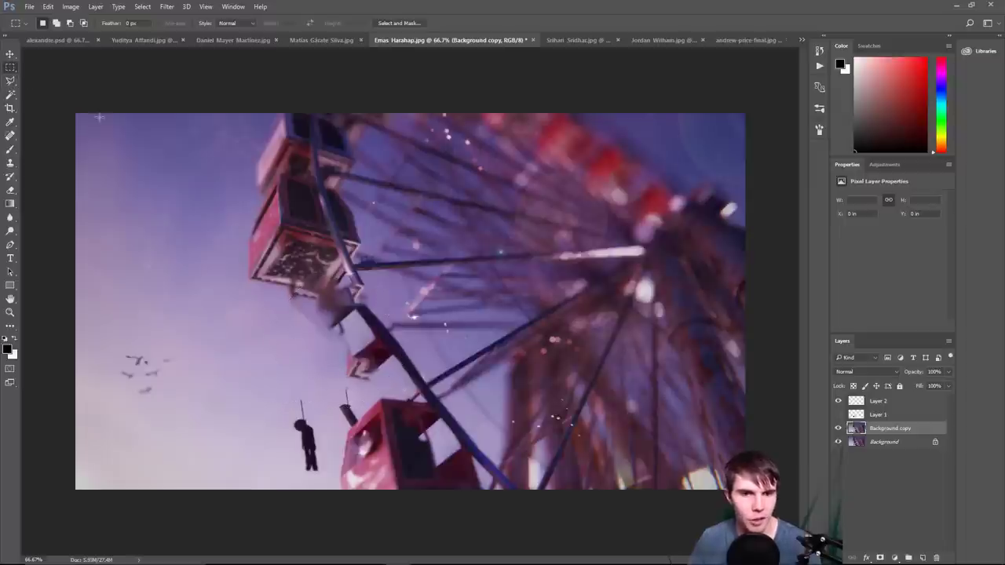
# - Outline the hanging figure and its rope with a closed Polygonal Lasso selection
pyautogui.click(10, 80)
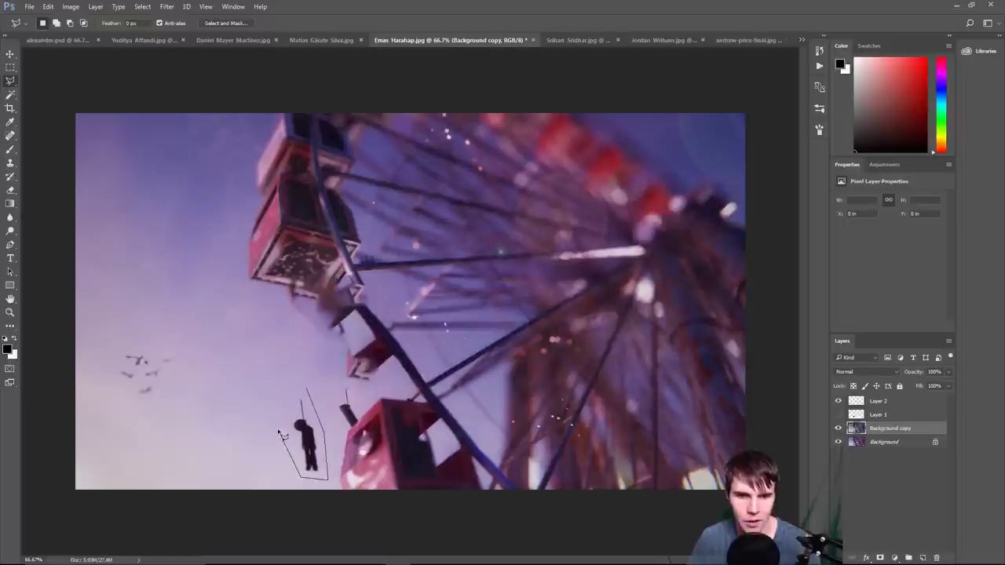
pyautogui.moveTo(300, 398); pyautogui.dragTo(302, 397)
pyautogui.click(336, 400)
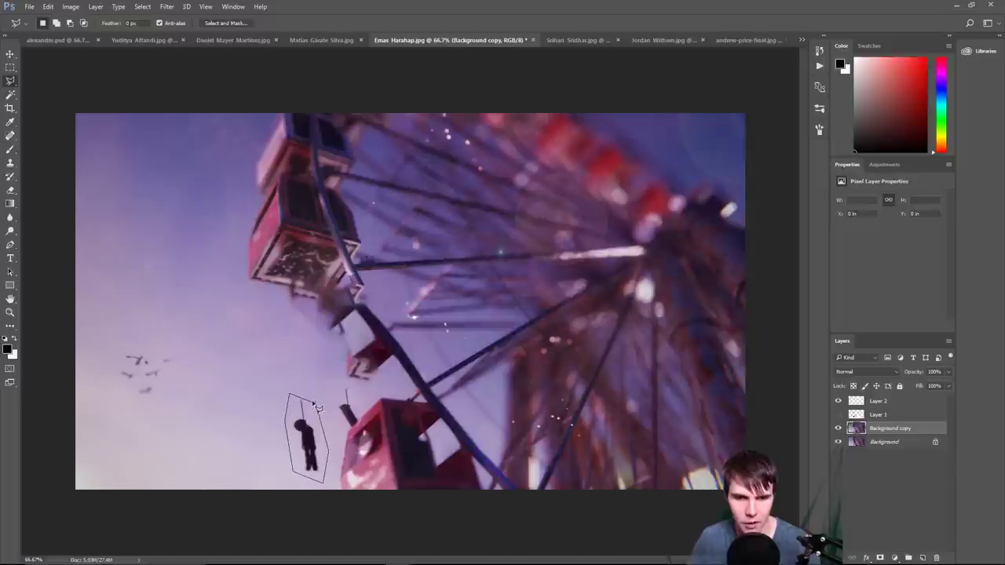
# - Copy the selected hanging figure up to the lower-left corner of the remaining upper gondola and undo the copy
pyautogui.moveTo(307, 422)
pyautogui.mouseDown()
pyautogui.moveTo(269, 311)
pyautogui.moveTo(256, 305)
pyautogui.mouseUp()
pyautogui.click(226, 359)
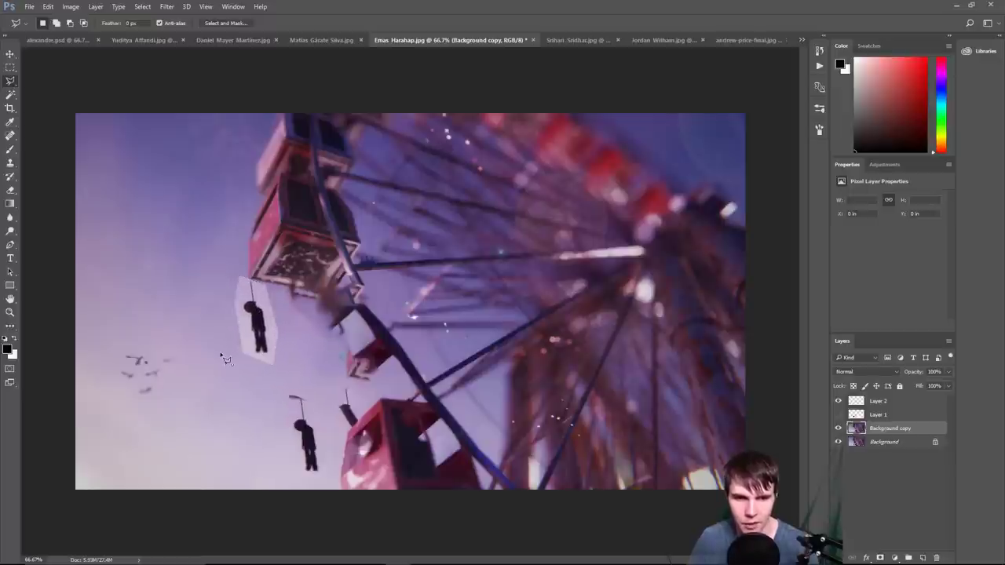
pyautogui.press('Escape')
pyautogui.click(10, 67)
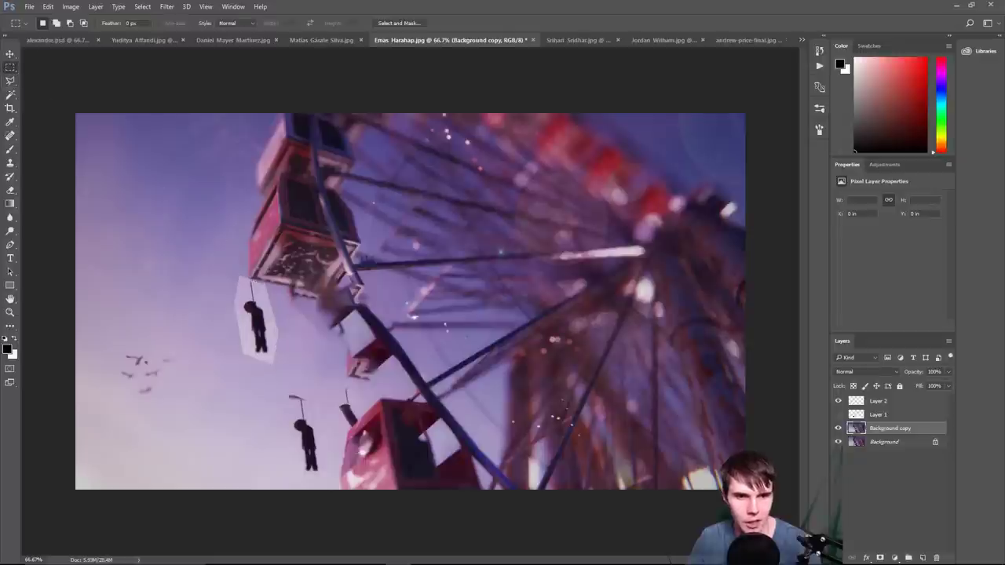
pyautogui.hotkey('ctrl', 'shift', 'd')
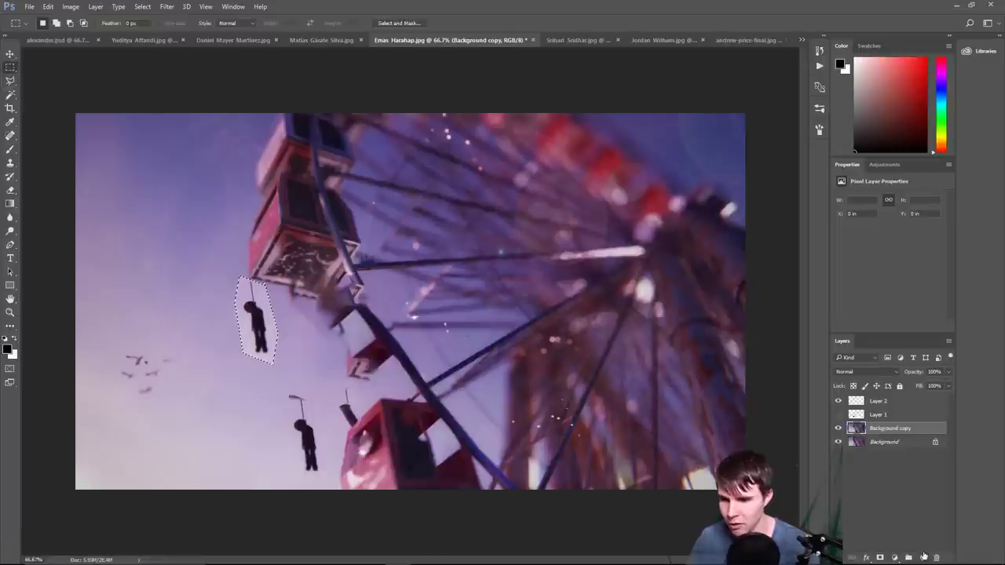
pyautogui.click(923, 558)
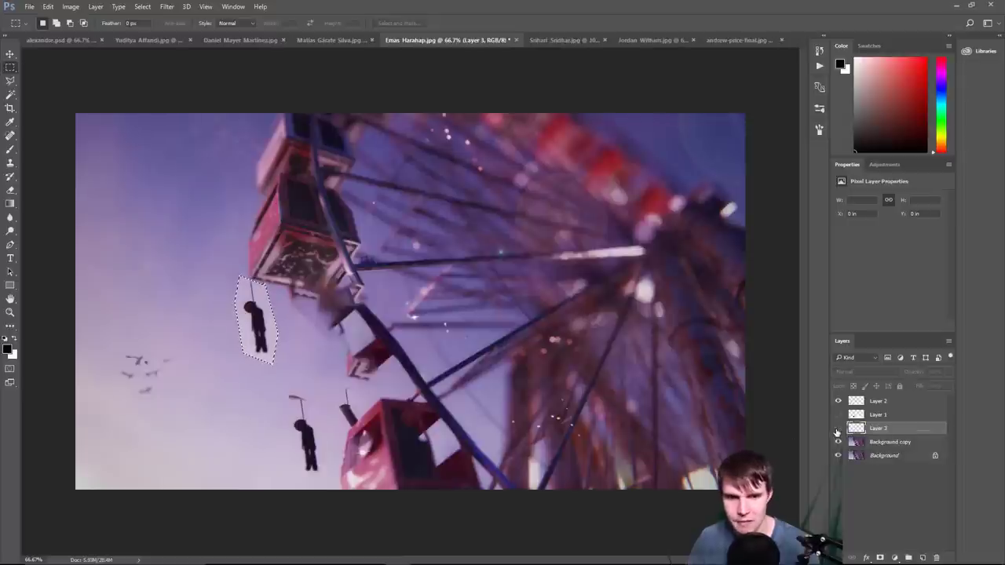
pyautogui.hotkey('ctrl', 'z')
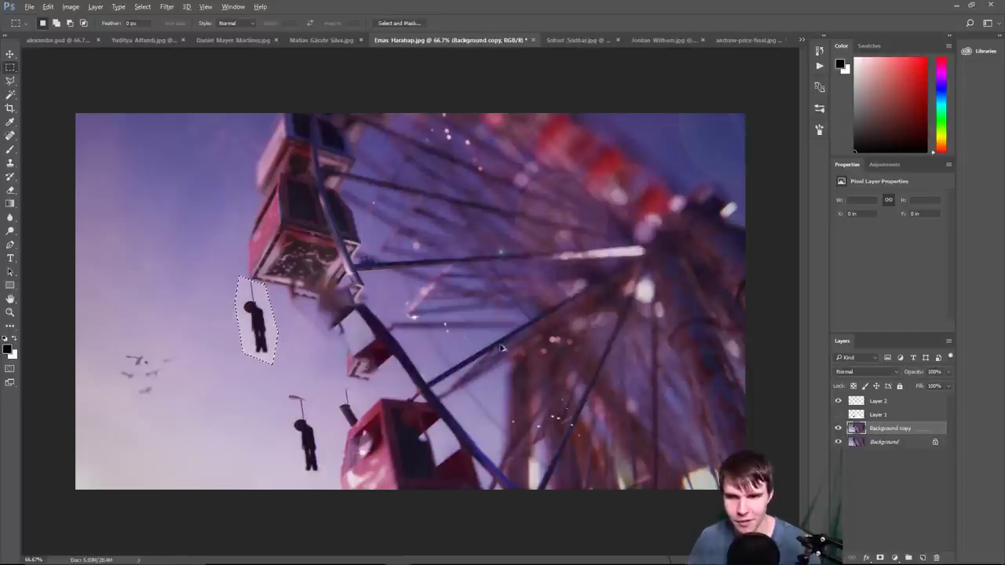
pyautogui.moveTo(290, 394); pyautogui.dragTo(289, 398)
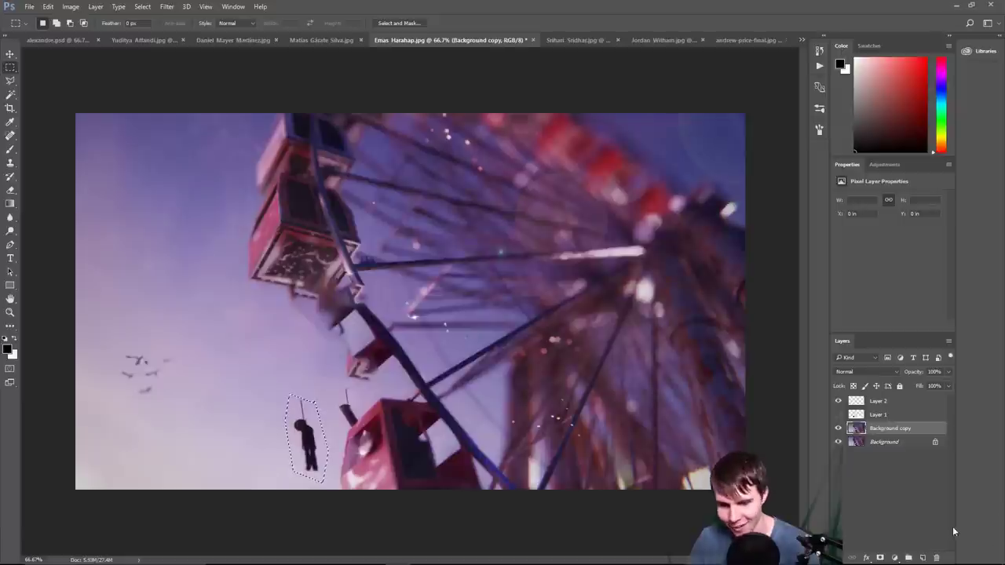
# - Add a new layer above Background copy and try to move the selected hanging figure on it
pyautogui.hotkey('ctrl', 'shift', 'alt', 'n')
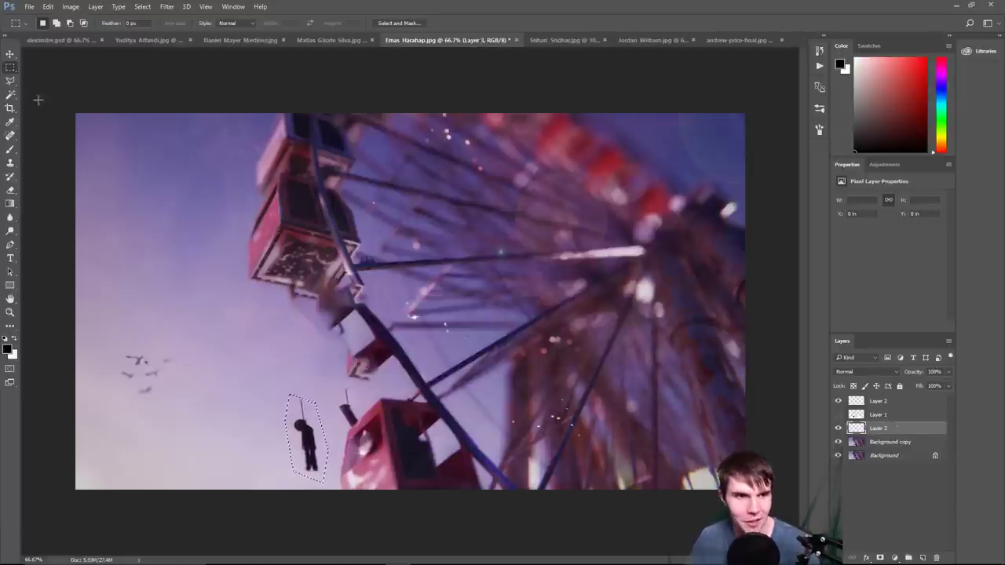
pyautogui.click(9, 54)
pyautogui.moveTo(312, 428); pyautogui.dragTo(319, 434)
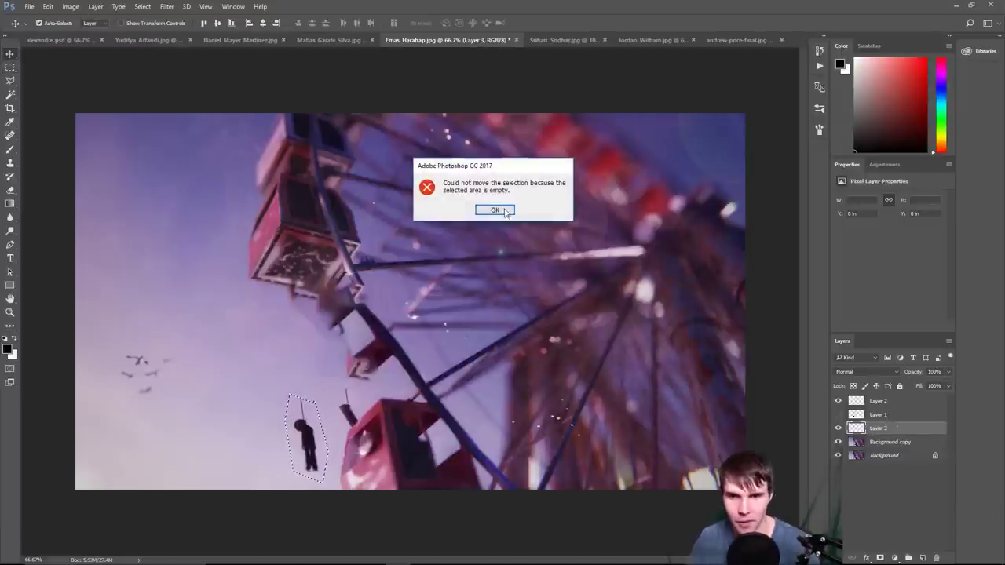
pyautogui.press('Return')
pyautogui.press('m')
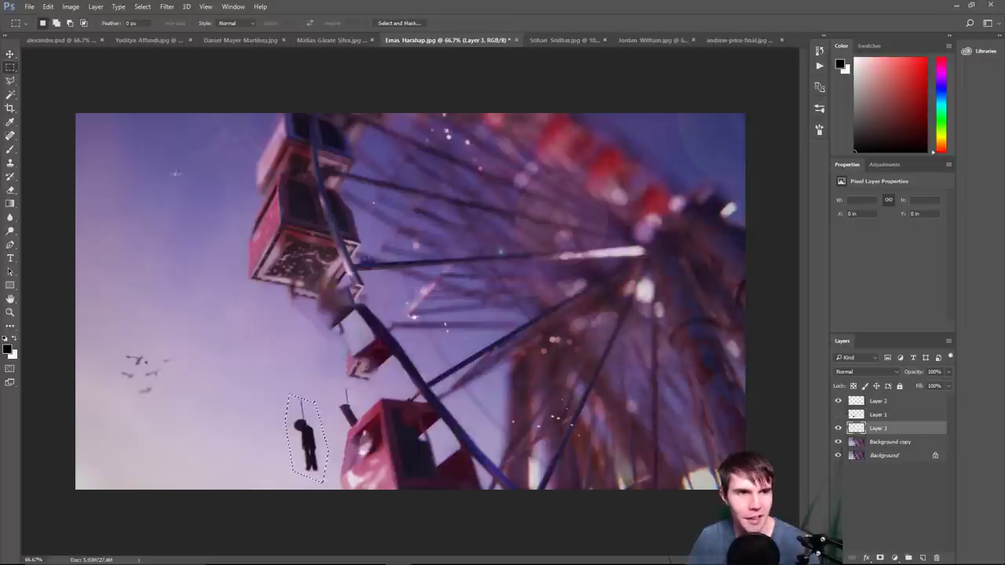
# - On the Background copy layer, place a copy of the hanging figure beneath the upper gondola's lower-left corner and deselect it
pyautogui.hotkey('ctrl', 'd')
pyautogui.click(870, 444)
pyautogui.click(9, 54)
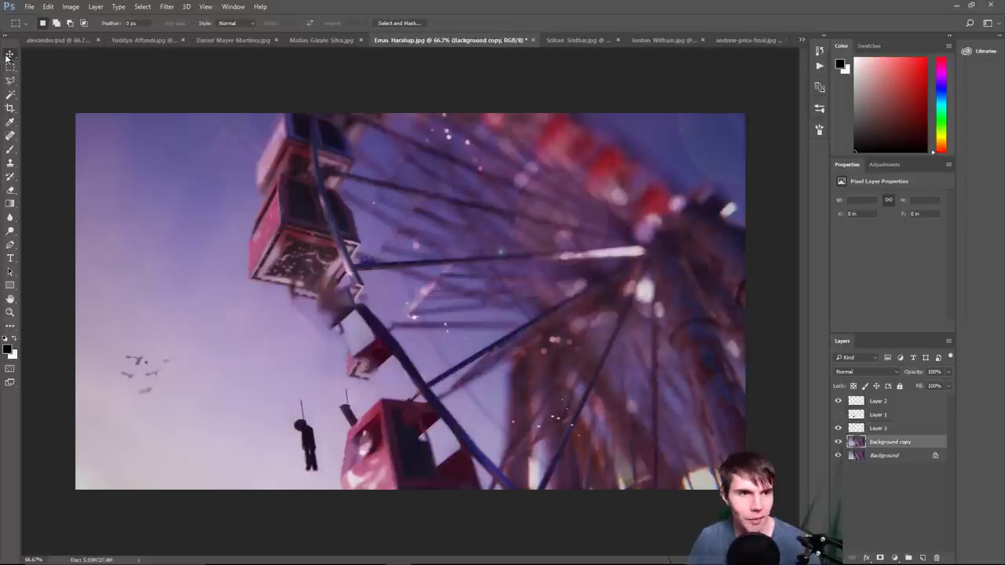
pyautogui.moveTo(314, 444)
pyautogui.mouseDown()
pyautogui.moveTo(296, 318)
pyautogui.moveTo(314, 444)
pyautogui.mouseUp()
pyautogui.click(9, 77)
pyautogui.moveTo(303, 396)
pyautogui.mouseDown()
pyautogui.moveTo(287, 409)
pyautogui.moveTo(328, 424)
pyautogui.moveTo(304, 424)
pyautogui.moveTo(301, 336)
pyautogui.moveTo(262, 282)
pyautogui.mouseUp()
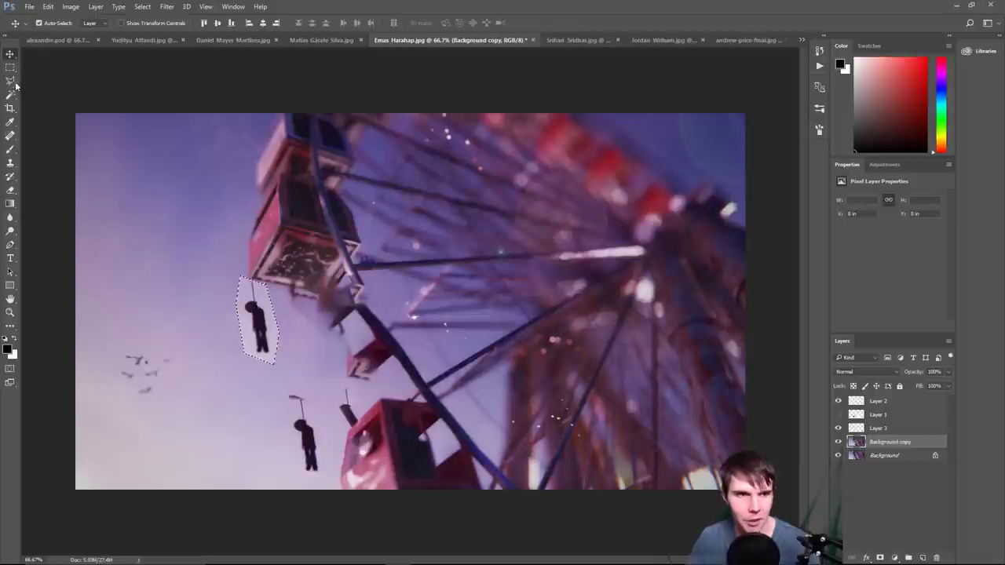
pyautogui.click(10, 67)
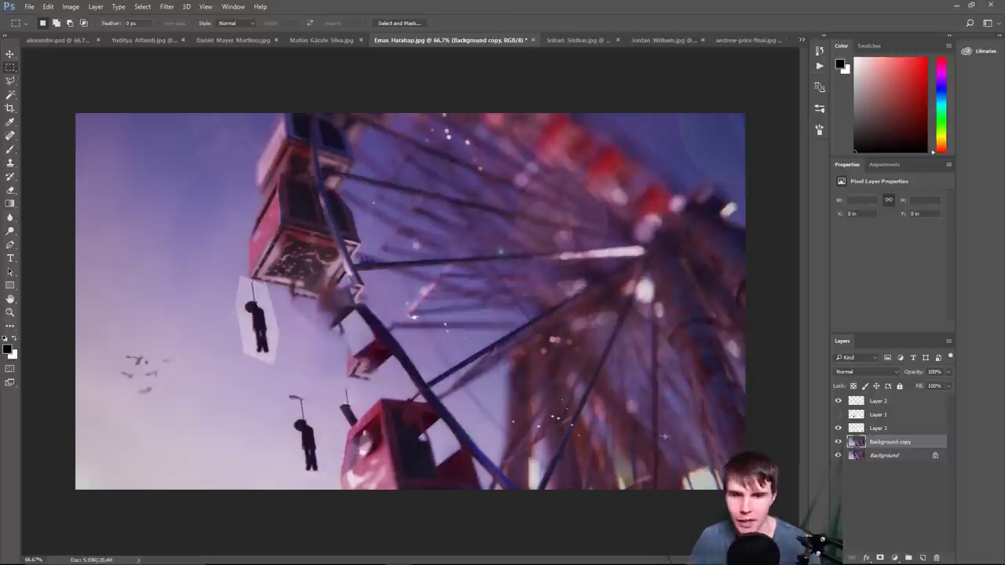
# - Compare the Background copy layer with the original, and clone clean sky over the original lower hanging figure
pyautogui.click(838, 443)
pyautogui.click(838, 443)
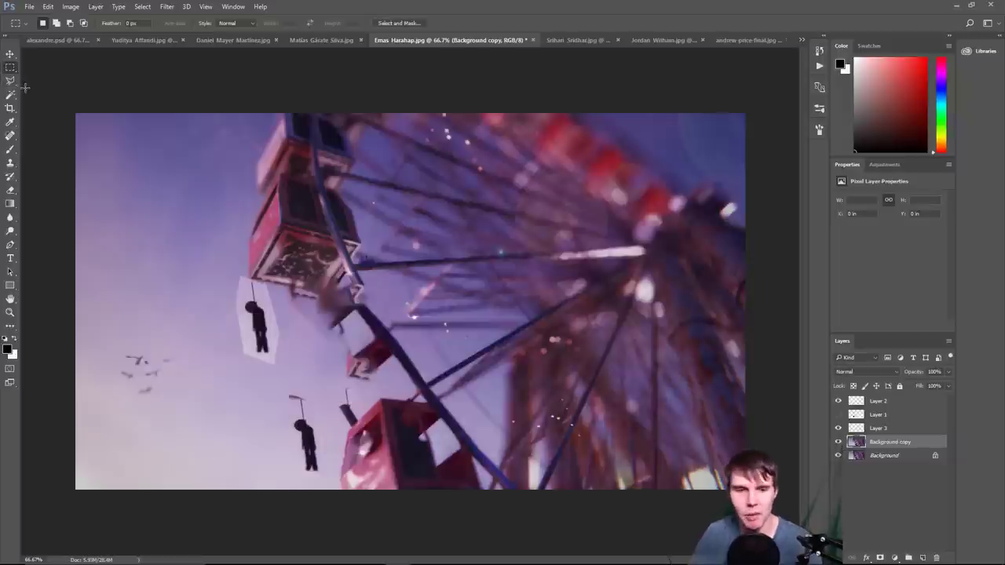
pyautogui.press('b')
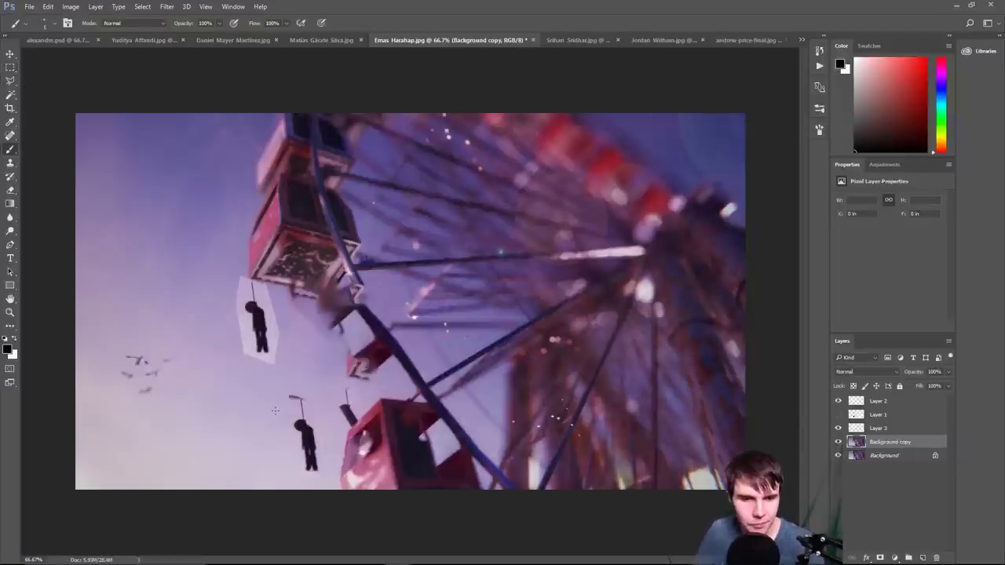
pyautogui.keyDown('alt'); pyautogui.click(290, 418); pyautogui.keyUp('alt')
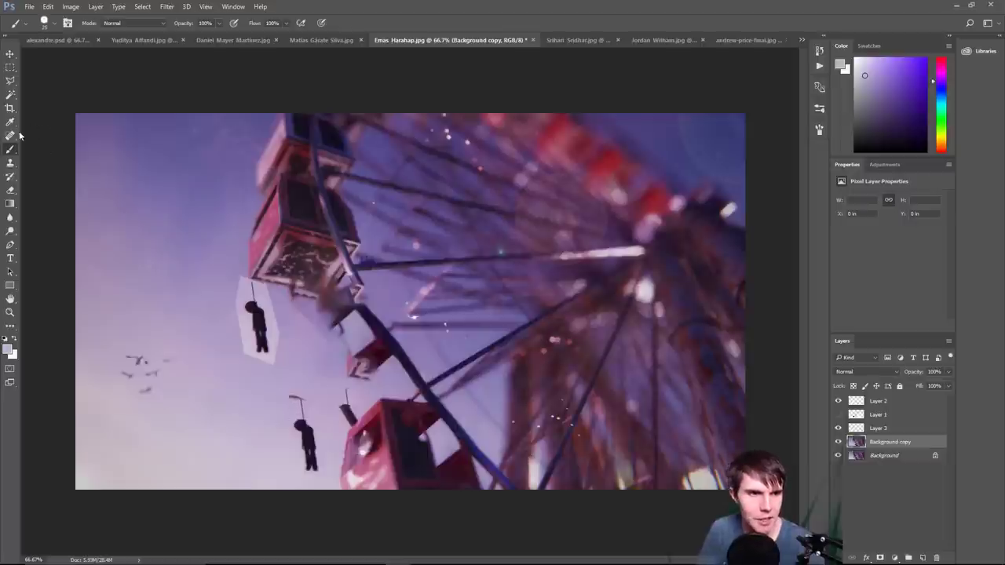
pyautogui.click(11, 163)
pyautogui.click(266, 424)
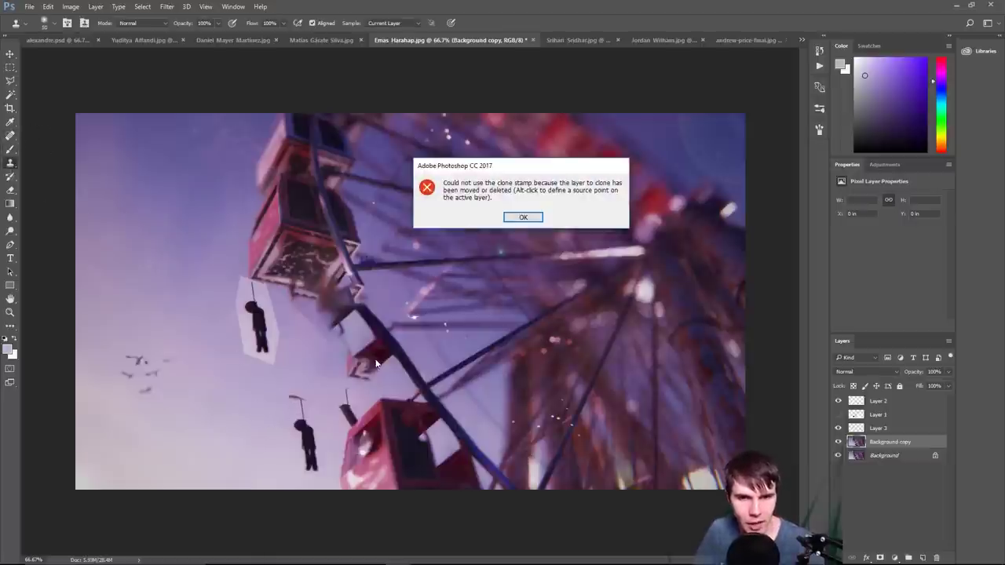
pyautogui.click(524, 220)
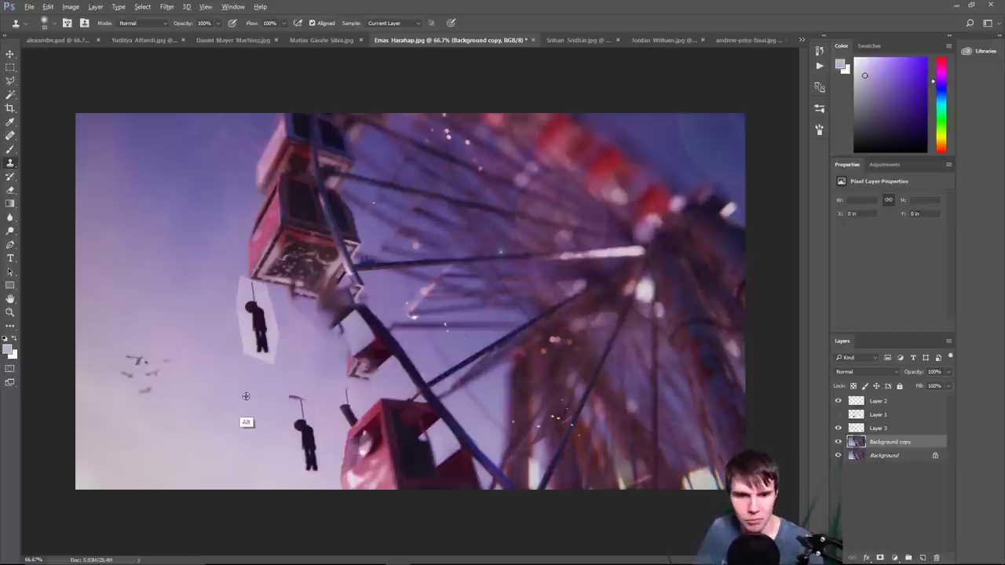
pyautogui.keyDown('alt'); pyautogui.click(246, 396); pyautogui.keyUp('alt')
pyautogui.moveTo(287, 404)
pyautogui.mouseDown()
pyautogui.moveTo(311, 467)
pyautogui.moveTo(312, 447)
pyautogui.mouseUp()
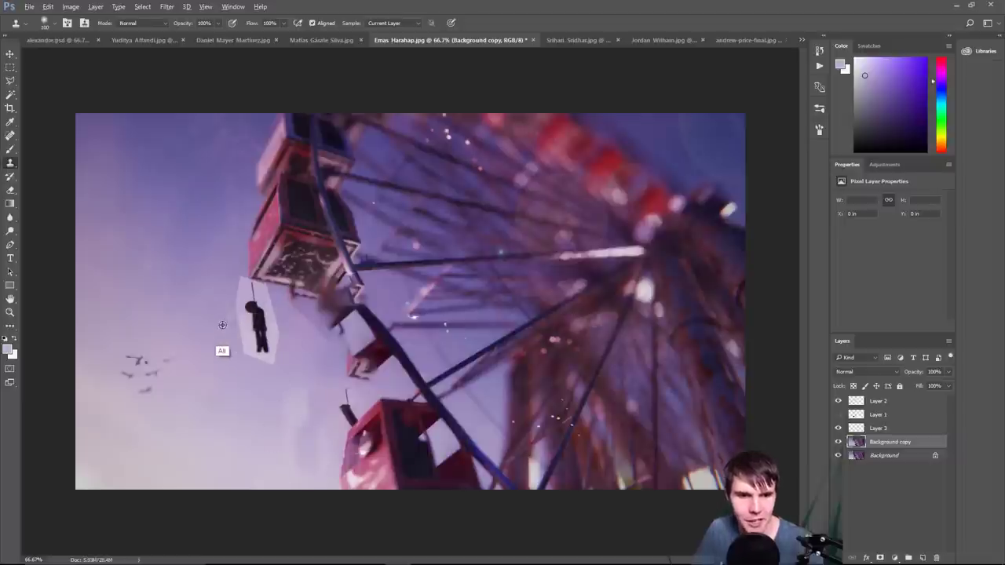
# - Try to clone sky over the leftover rope and beam end above the lower gondola
pyautogui.keyDown('alt'); pyautogui.click(223, 325); pyautogui.keyUp('alt')
pyautogui.press('[')
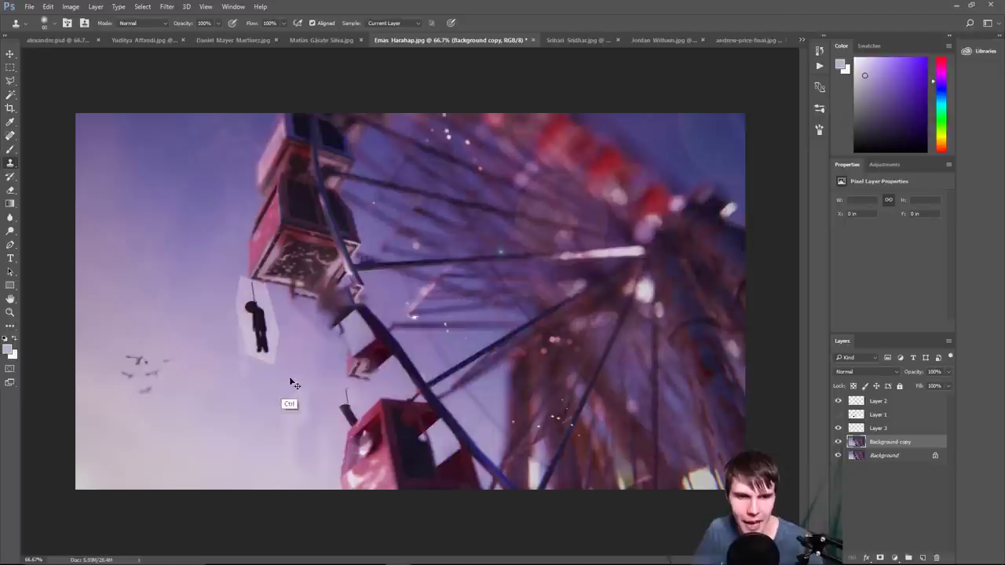
pyautogui.press(']')
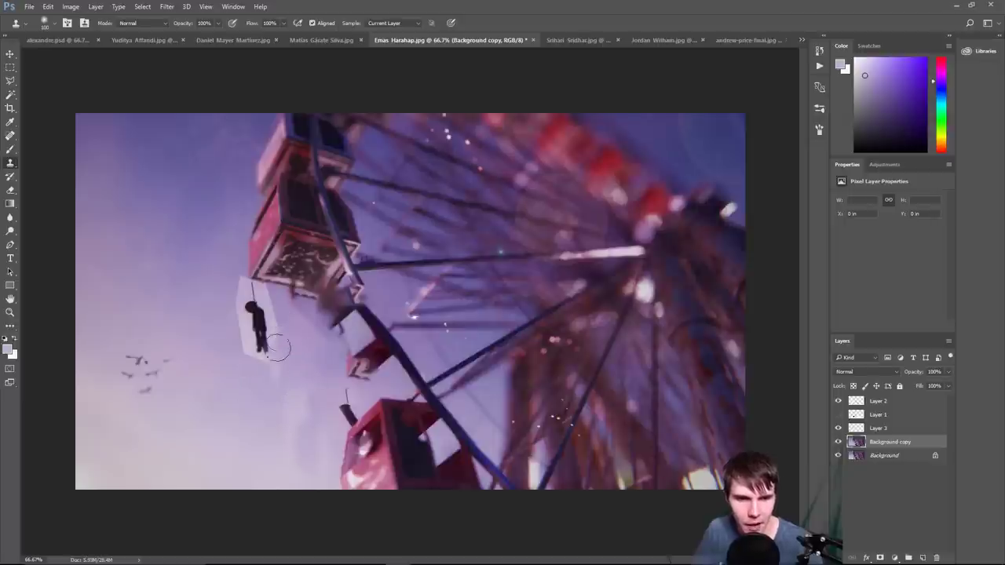
pyautogui.click(324, 384)
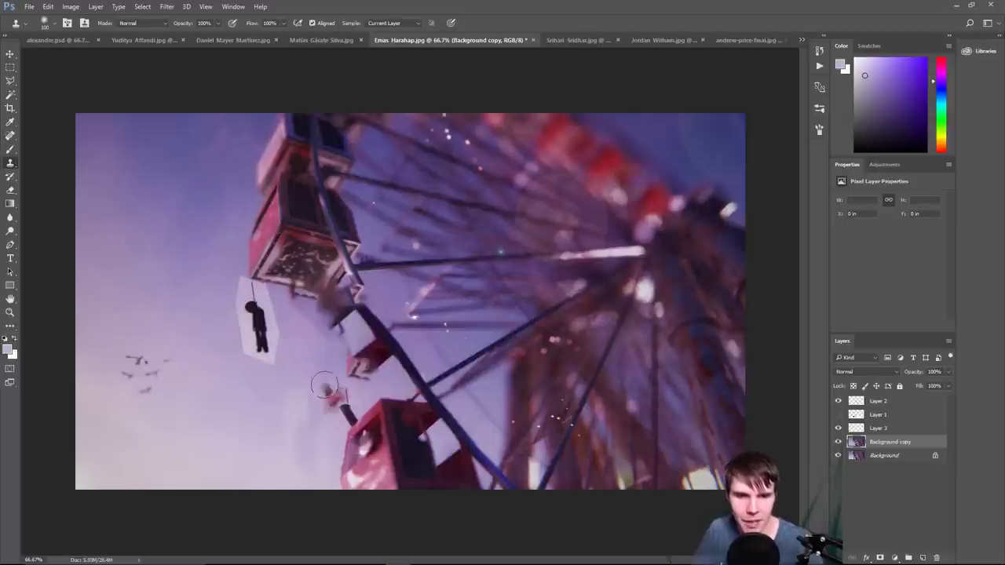
# - Examine the overall composition with the raised hanging figure at a reduced zoom
pyautogui.hotkey('ctrl', '-')
pyautogui.hotkey('ctrl', '-')
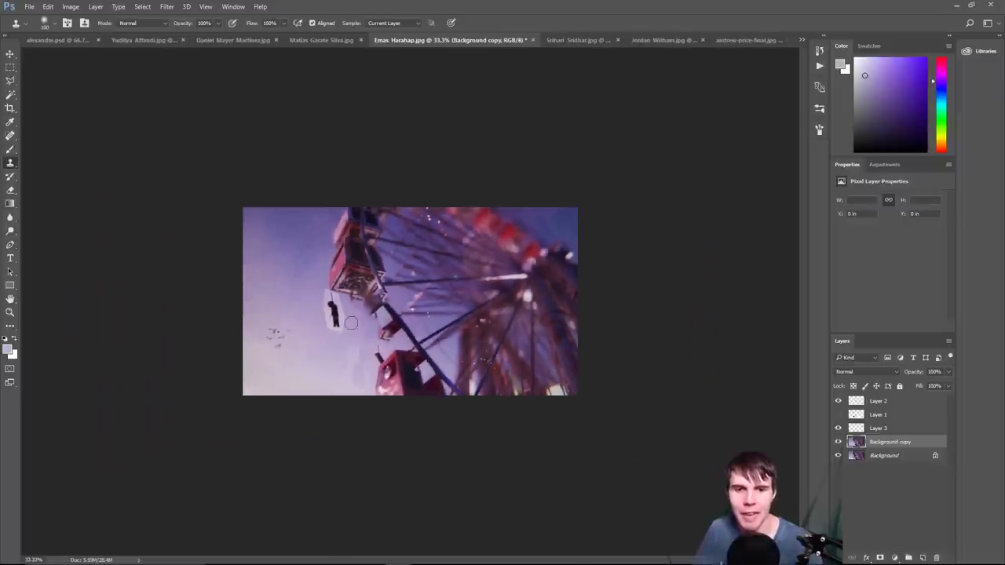
pyautogui.hotkey('ctrl', '-')
pyautogui.hotkey('ctrl', '-')
pyautogui.hotkey('ctrl', '+')
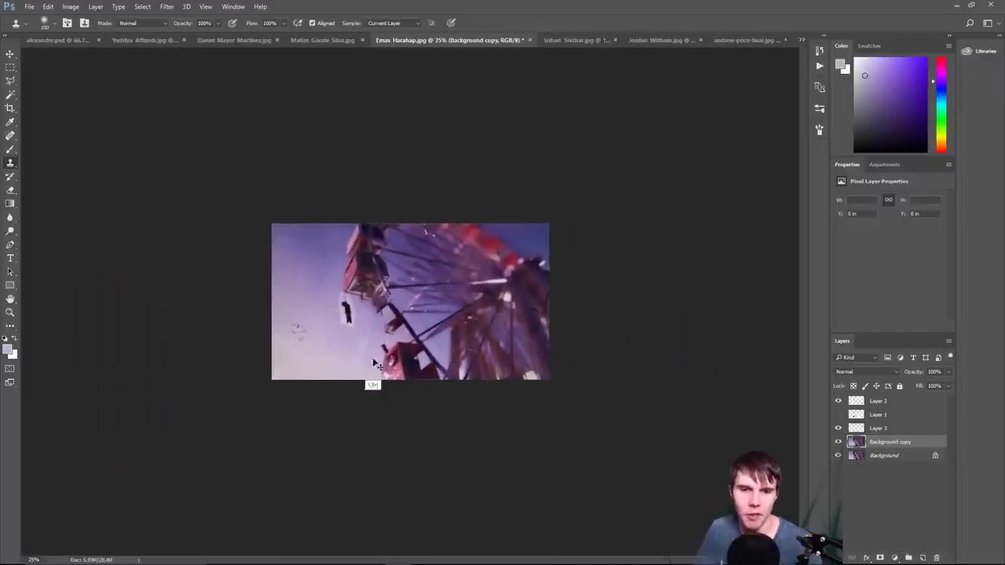
pyautogui.hotkey('ctrl', '+')
pyautogui.hotkey('ctrl', '+')
# - Try cloning sky over the smudged gondola remains beneath the upper gondola, and undo the last two strokes
pyautogui.press('b')
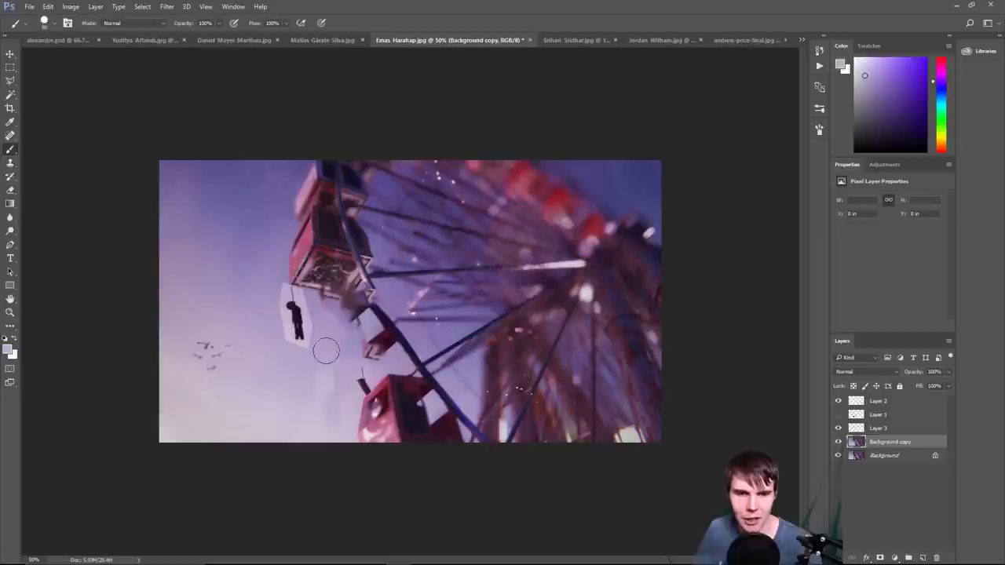
pyautogui.keyDown('alt'); pyautogui.rightClick(350, 329); pyautogui.keyUp('alt')
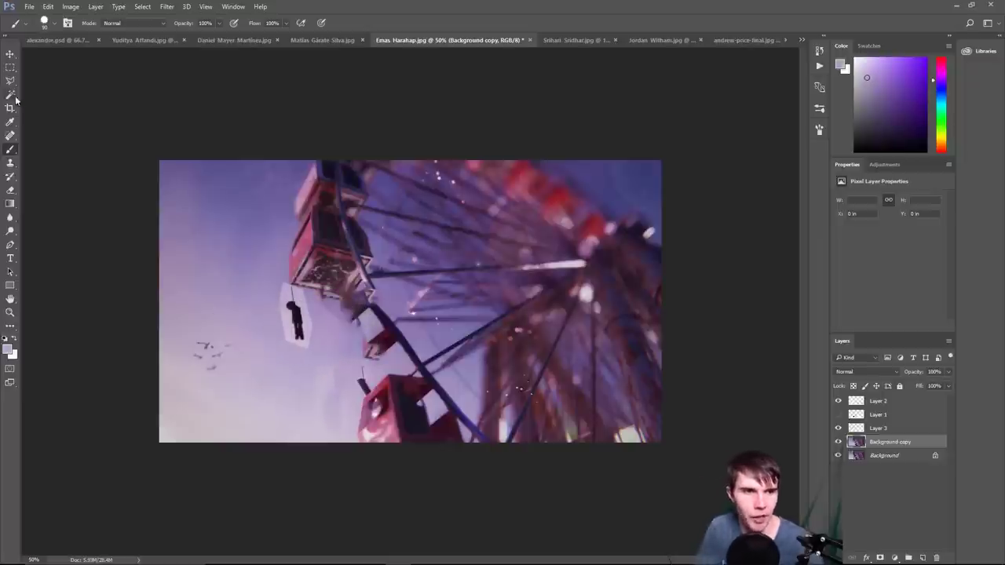
pyautogui.click(10, 162)
pyautogui.keyDown('alt'); pyautogui.click(324, 359); pyautogui.keyUp('alt')
pyautogui.moveTo(336, 316)
pyautogui.mouseDown()
pyautogui.moveTo(365, 359)
pyautogui.moveTo(346, 336)
pyautogui.mouseUp()
pyautogui.hotkey('ctrl', '-')
pyautogui.hotkey('ctrl', '-')
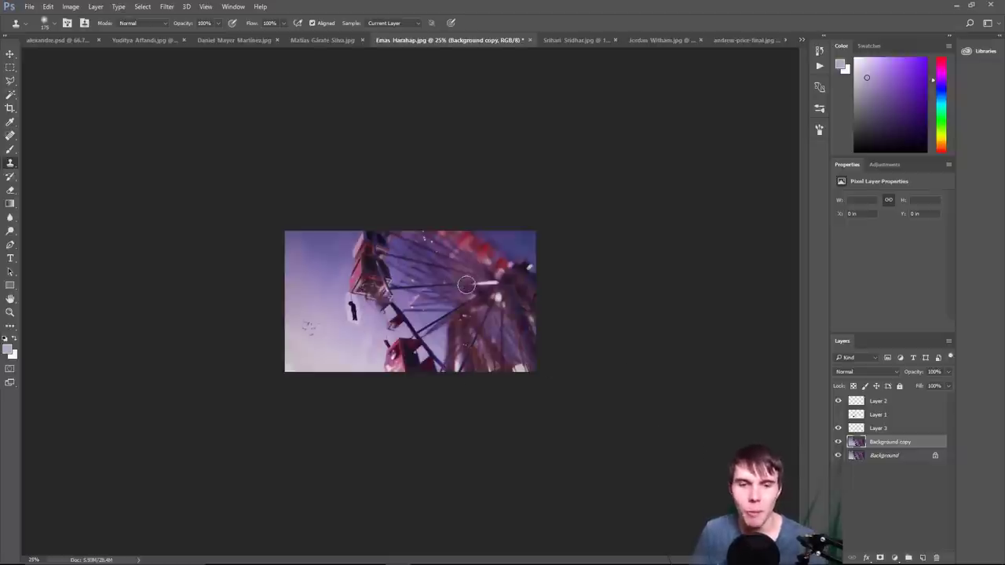
pyautogui.hotkey('ctrl', '+')
pyautogui.hotkey('ctrl', '+')
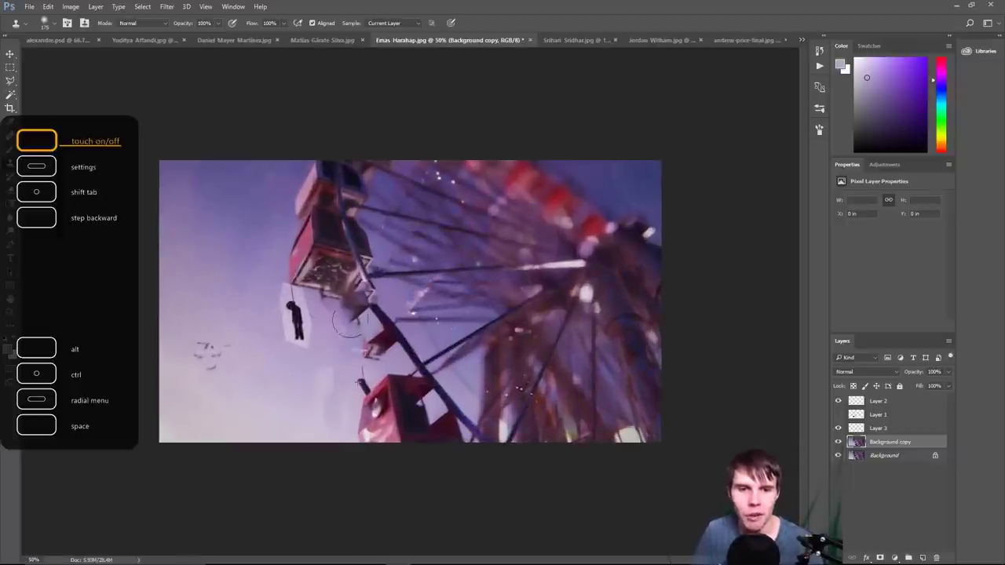
pyautogui.moveTo(322, 244)
pyautogui.mouseDown()
pyautogui.moveTo(318, 182)
pyautogui.moveTo(371, 208)
pyautogui.mouseUp()
pyautogui.hotkey('ctrl', 'alt', 'z')
pyautogui.hotkey('ctrl', 'alt', 'z')
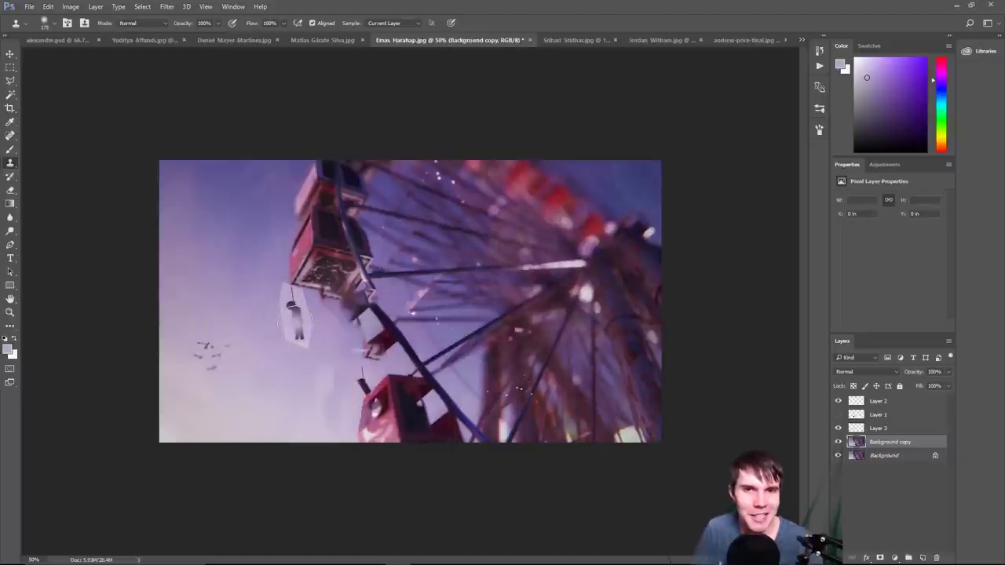
# - Clone clean sky over the flock of birds in the lower-left sky using a large Clone Stamp
pyautogui.press('alt')
pyautogui.keyDown('alt'); pyautogui.click(232, 395); pyautogui.keyUp('alt')
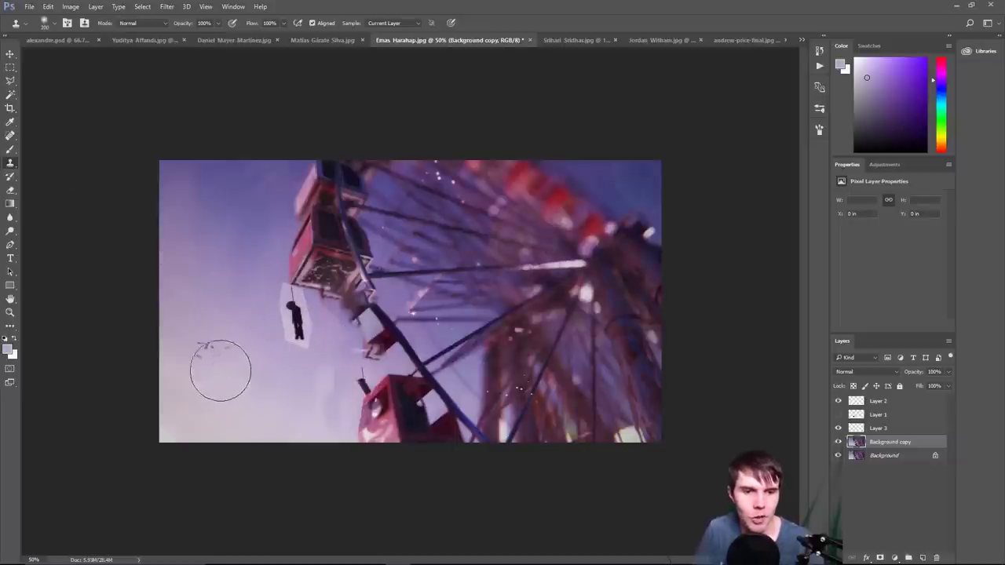
pyautogui.moveTo(218, 366)
pyautogui.mouseDown()
pyautogui.moveTo(198, 323)
pyautogui.moveTo(209, 310)
pyautogui.moveTo(200, 318)
pyautogui.moveTo(212, 319)
pyautogui.moveTo(200, 302)
pyautogui.moveTo(199, 316)
pyautogui.moveTo(240, 277)
pyautogui.moveTo(268, 284)
pyautogui.moveTo(240, 378)
pyautogui.moveTo(222, 380)
pyautogui.moveTo(201, 320)
pyautogui.mouseUp()
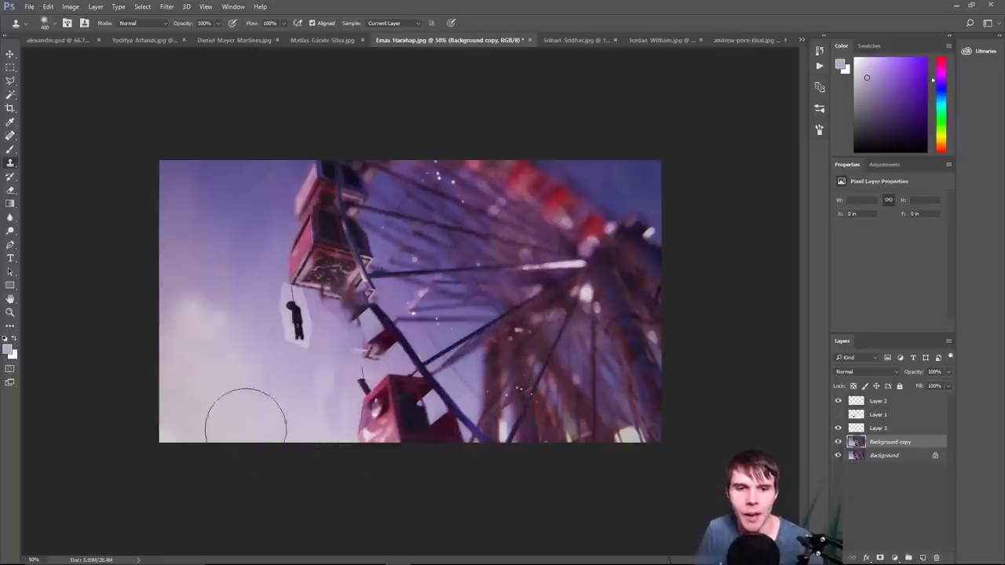
pyautogui.scroll(4, 293, 408)
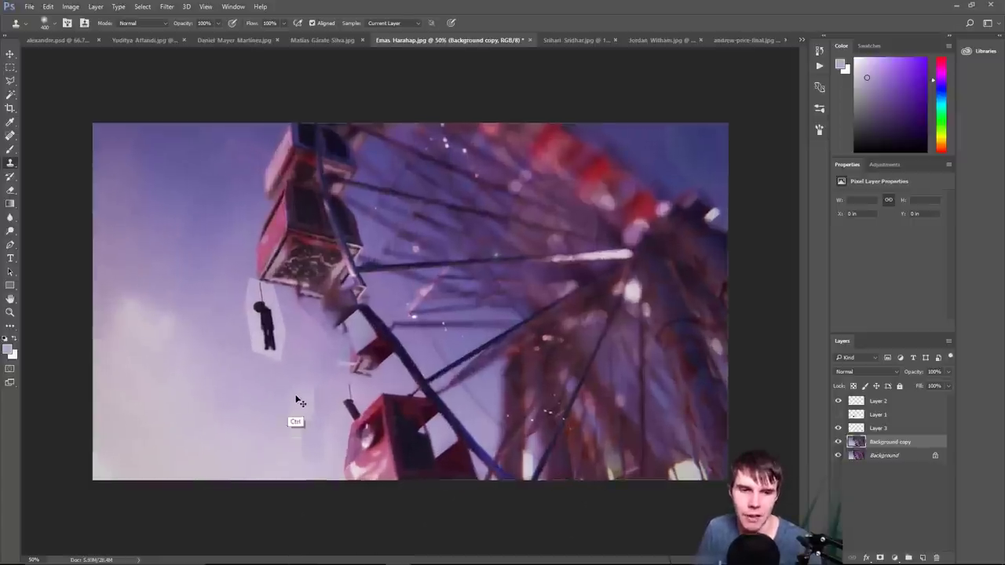
# - Brush pale lavender rim-light strokes along the raised figure's head, torso and leg on its left side
pyautogui.press('b')
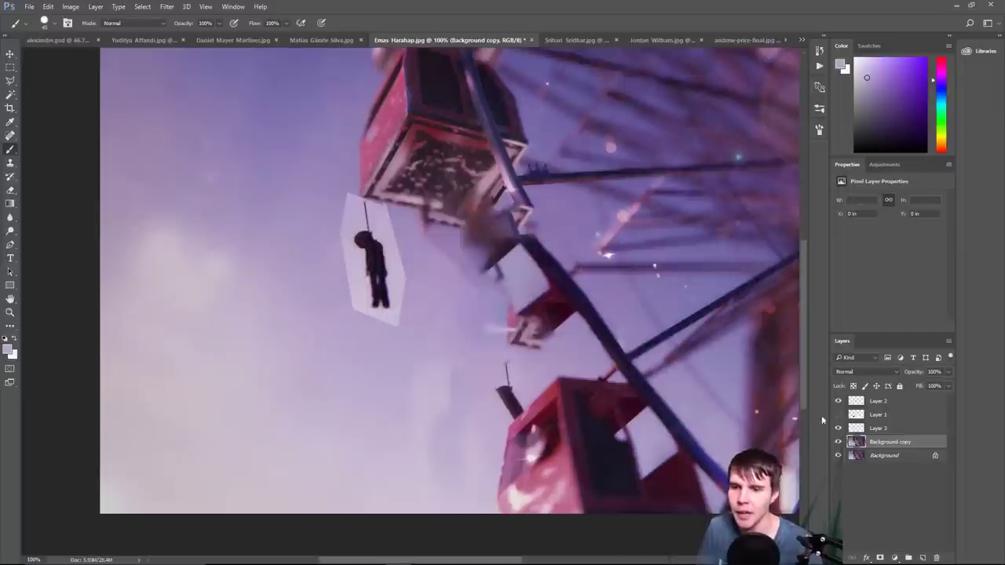
pyautogui.hotkey('ctrl', '+')
pyautogui.hotkey('ctrl', '+')
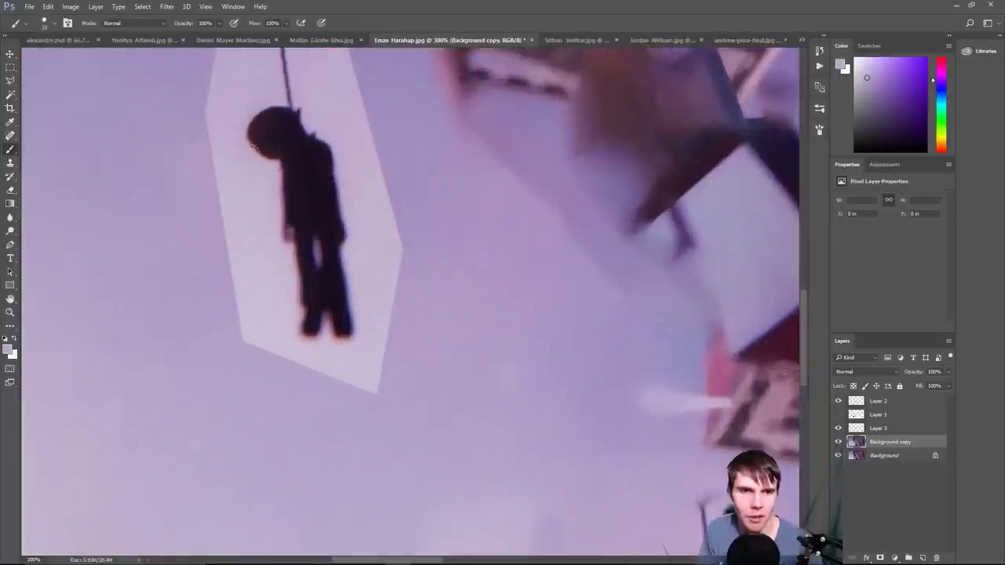
pyautogui.press(']')
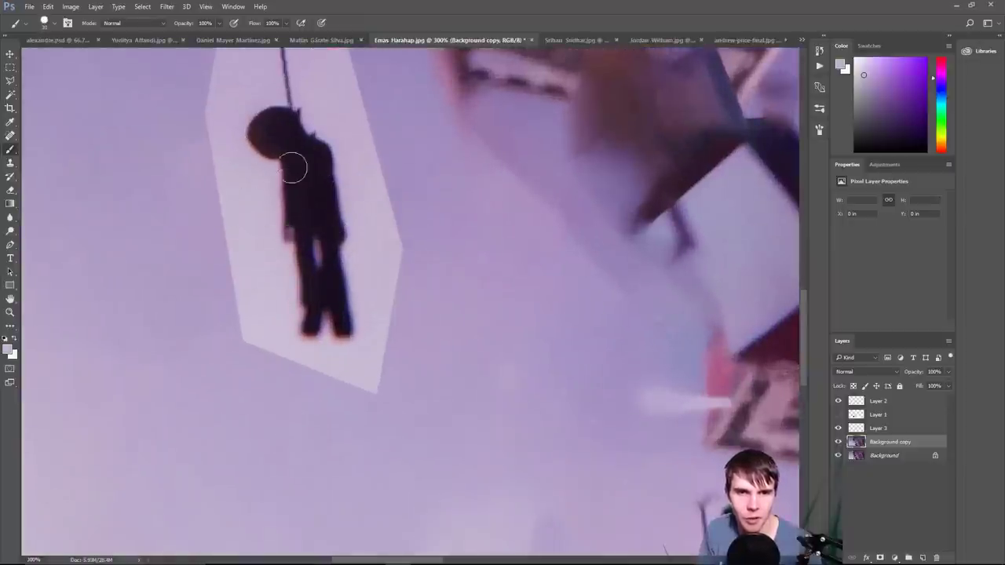
pyautogui.rightClick(292, 168)
pyautogui.press('Return')
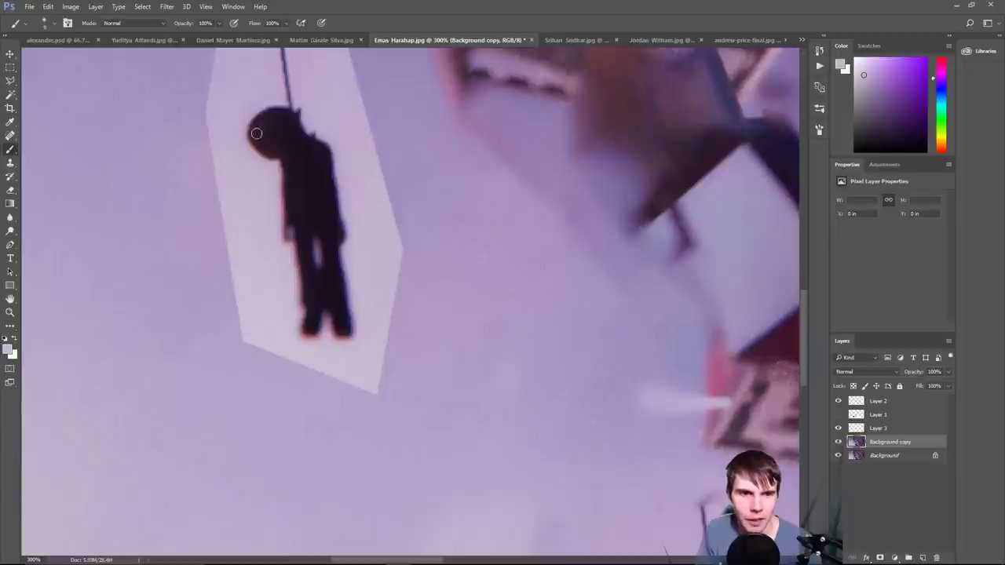
pyautogui.moveTo(257, 138)
pyautogui.mouseDown()
pyautogui.moveTo(286, 149)
pyautogui.moveTo(266, 154)
pyautogui.moveTo(268, 115)
pyautogui.moveTo(292, 168)
pyautogui.moveTo(278, 183)
pyautogui.moveTo(288, 222)
pyautogui.moveTo(288, 186)
pyautogui.moveTo(307, 283)
pyautogui.moveTo(301, 234)
pyautogui.moveTo(296, 301)
pyautogui.moveTo(309, 326)
pyautogui.moveTo(311, 273)
pyautogui.moveTo(311, 330)
pyautogui.mouseUp()
pyautogui.moveTo(303, 235)
pyautogui.mouseDown()
pyautogui.moveTo(284, 191)
pyautogui.moveTo(289, 152)
pyautogui.moveTo(289, 162)
pyautogui.moveTo(285, 146)
pyautogui.moveTo(271, 147)
pyautogui.moveTo(284, 115)
pyautogui.mouseUp()
pyautogui.hotkey('ctrl', '-')
pyautogui.hotkey('ctrl', '-')
pyautogui.hotkey('ctrl', '-')
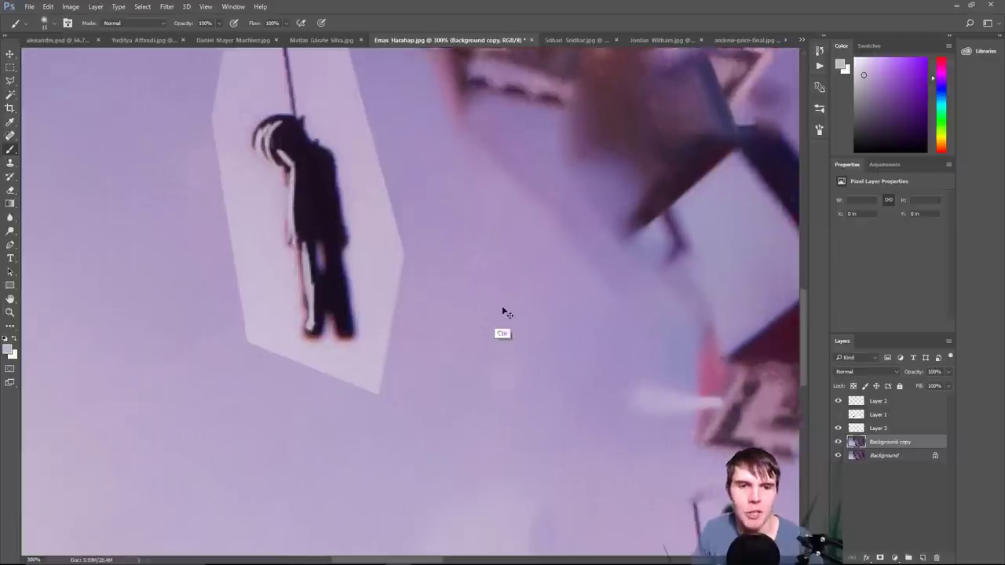
pyautogui.hotkey('ctrl', '-')
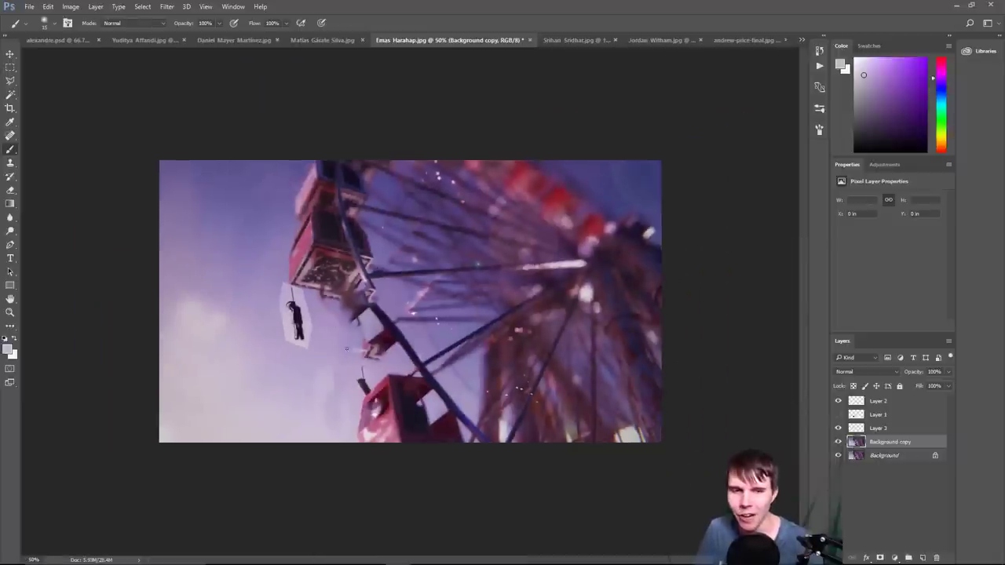
# - Compare the original and reworked compositions by toggling the Background copy layer's visibility
pyautogui.click(838, 443)
pyautogui.click(838, 443)
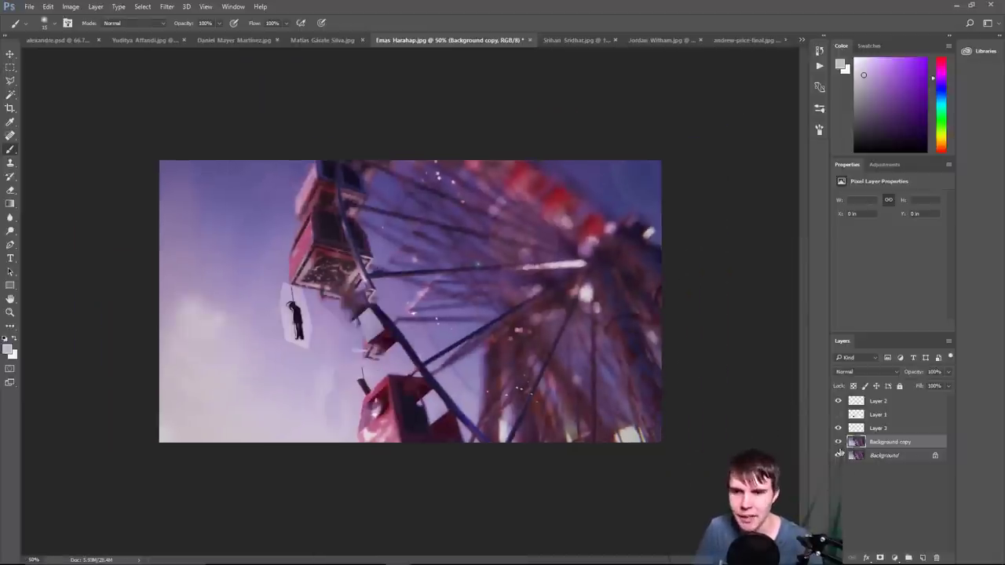
pyautogui.click(838, 442)
pyautogui.click(838, 443)
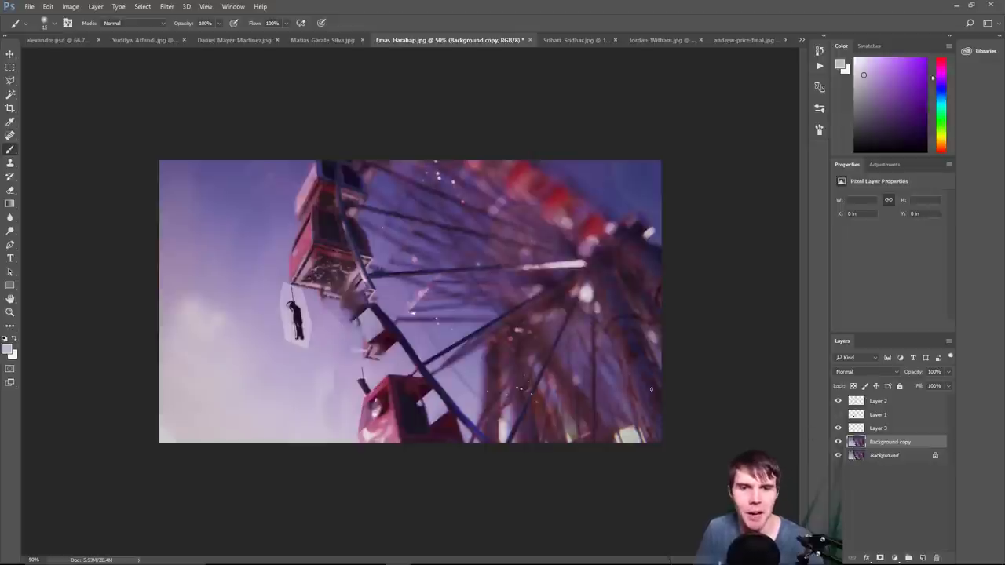
pyautogui.hotkey('alt', ']')
pyautogui.click(838, 443)
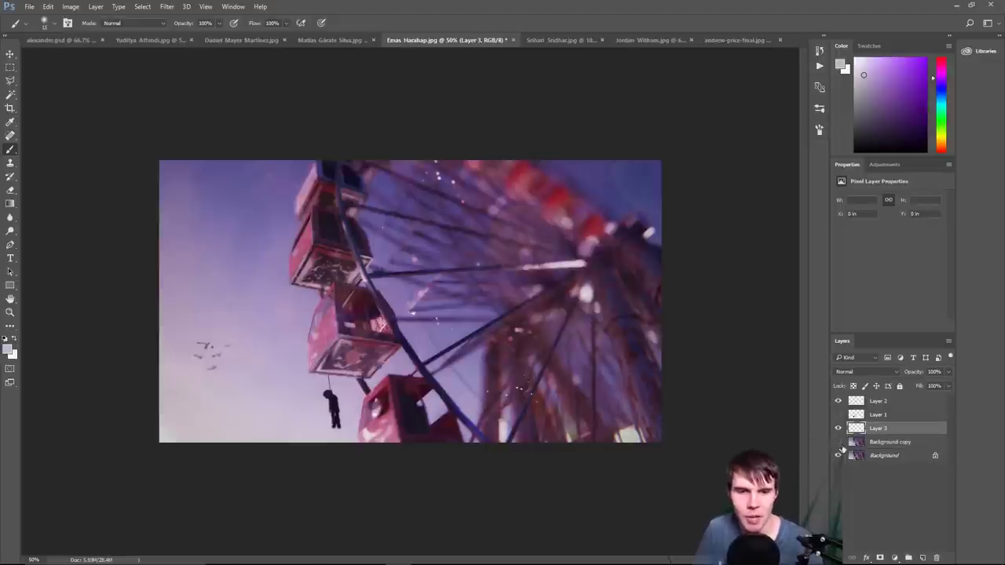
pyautogui.click(838, 442)
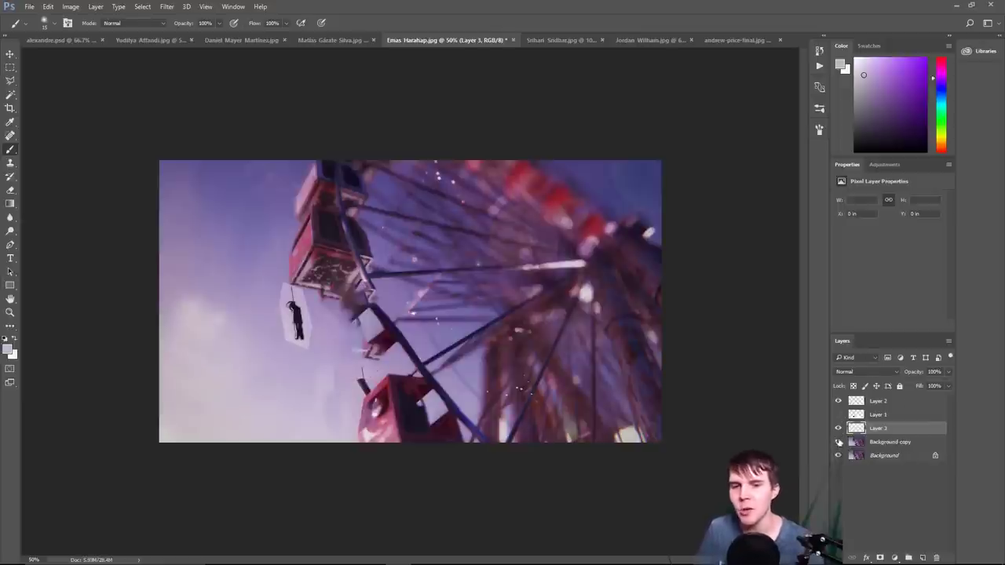
pyautogui.click(838, 443)
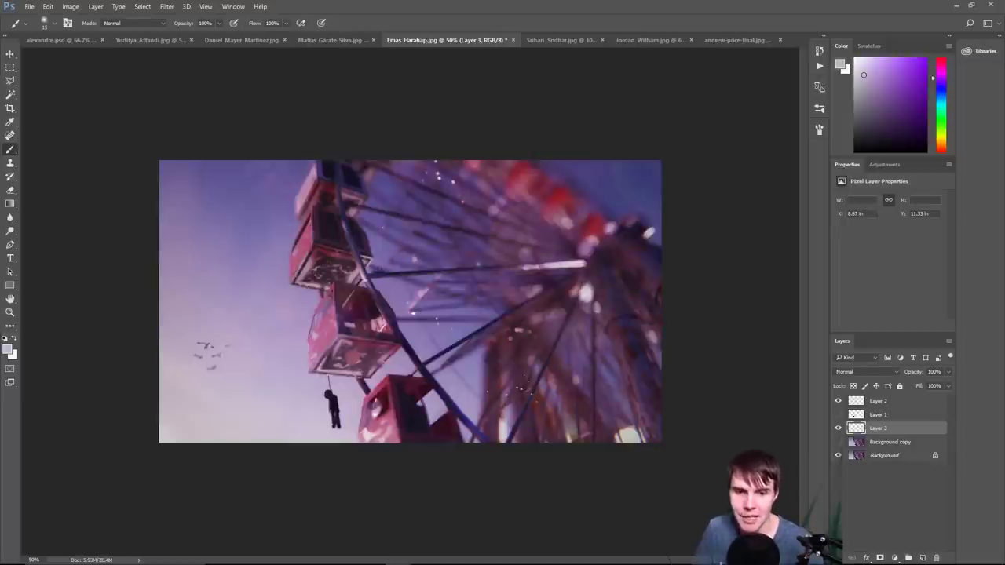
# - In the blue car image, hide Layer 1, add a new top layer, try circling a debris fragment on the road and undo the circle
pyautogui.moveTo(417, 377)
pyautogui.mouseDown()
pyautogui.moveTo(494, 357)
pyautogui.moveTo(494, 287)
pyautogui.mouseUp()
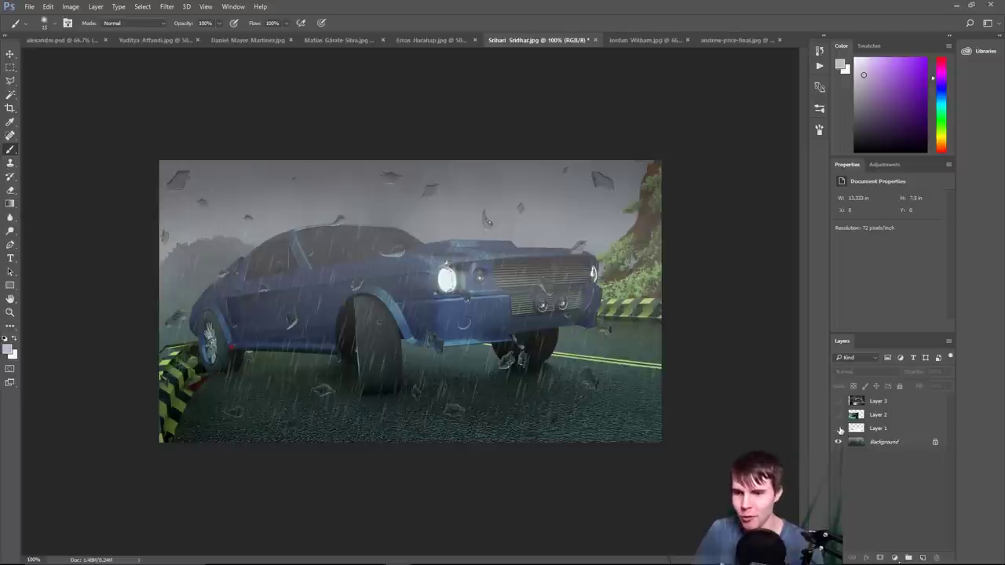
pyautogui.click(838, 428)
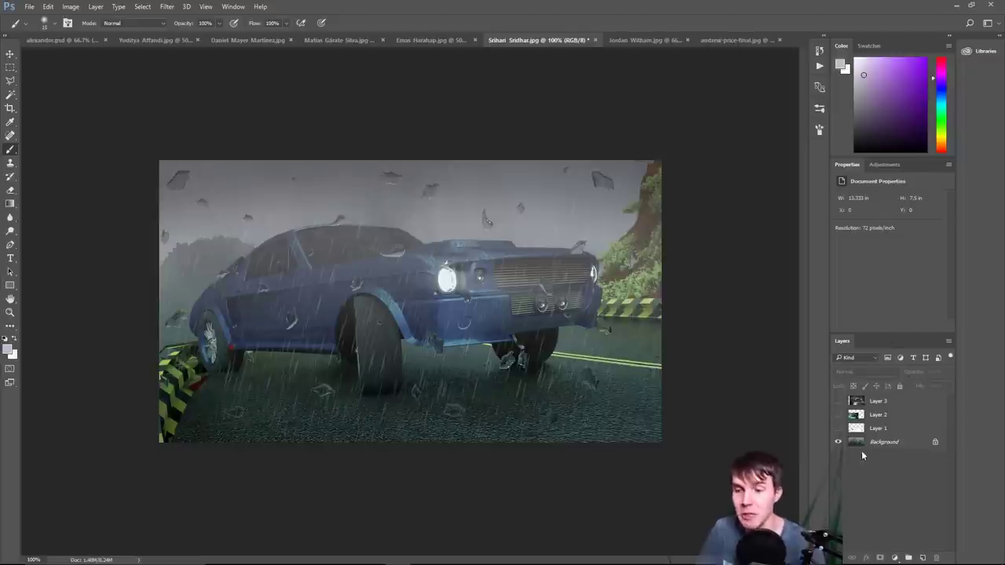
pyautogui.hotkey('ctrl', 'shift', 'alt', 'n')
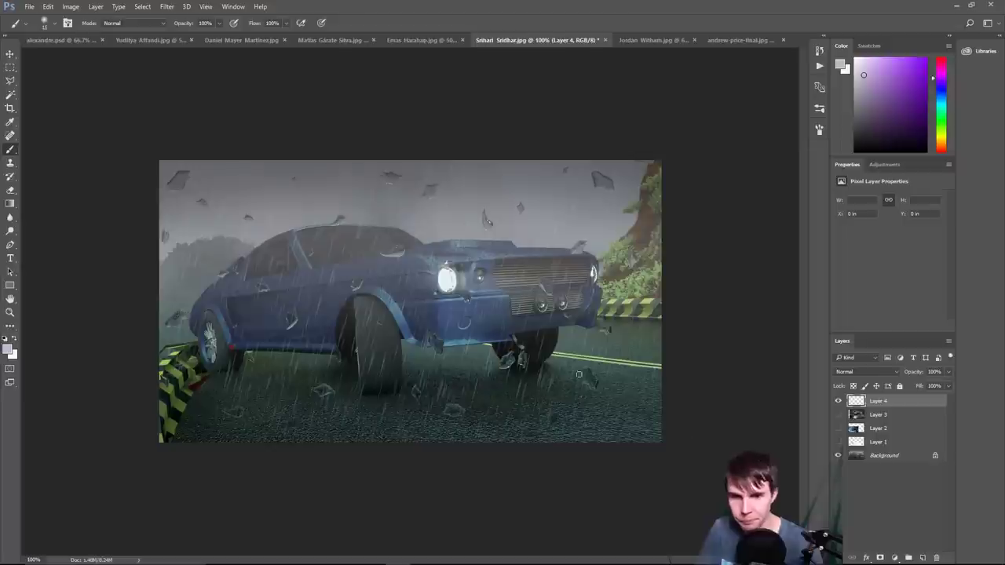
pyautogui.click(454, 410)
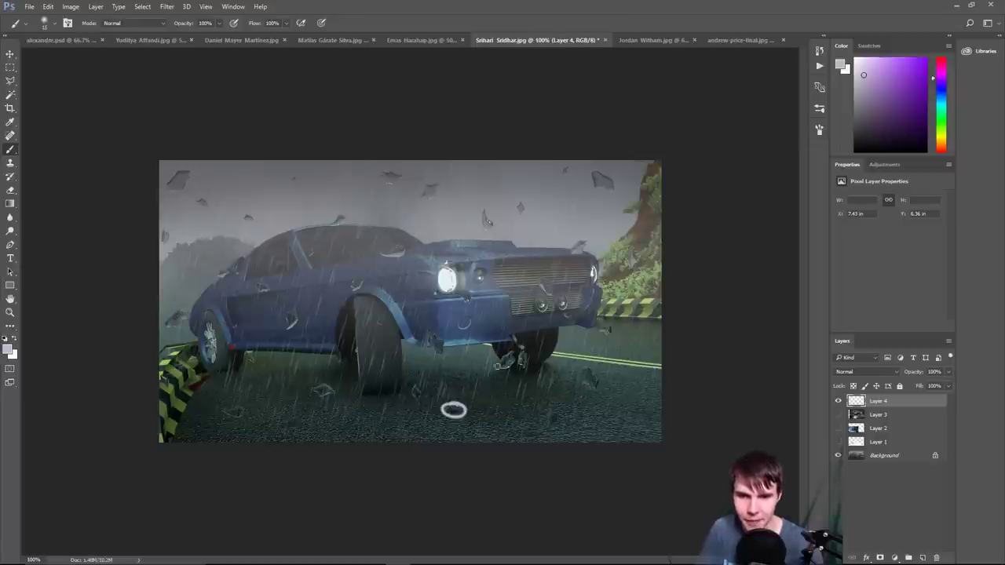
pyautogui.hotkey('ctrl', 'z')
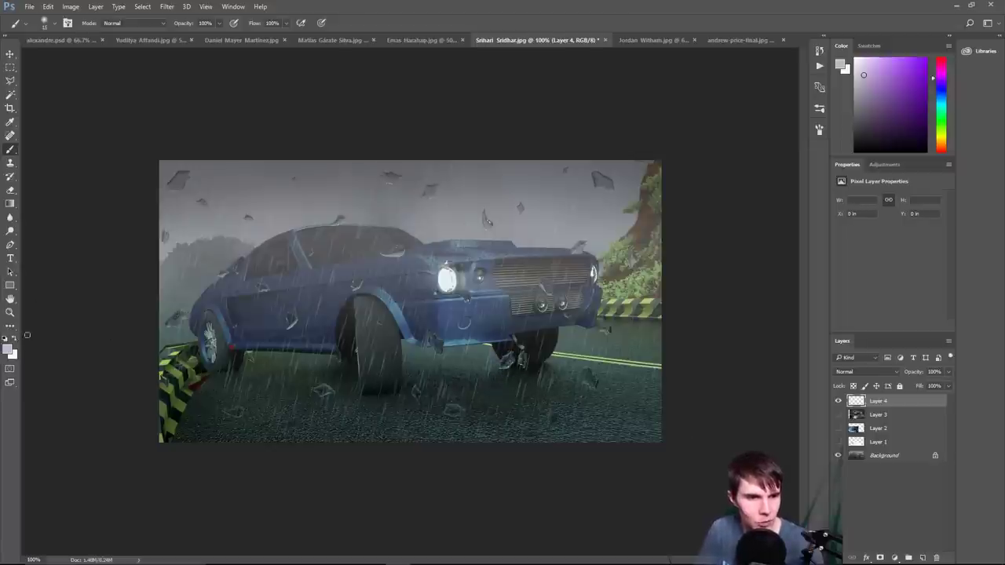
# - Reset the colors to defaults, make white the foreground color and choose a hard round brush
pyautogui.click(15, 339)
pyautogui.click(6, 342)
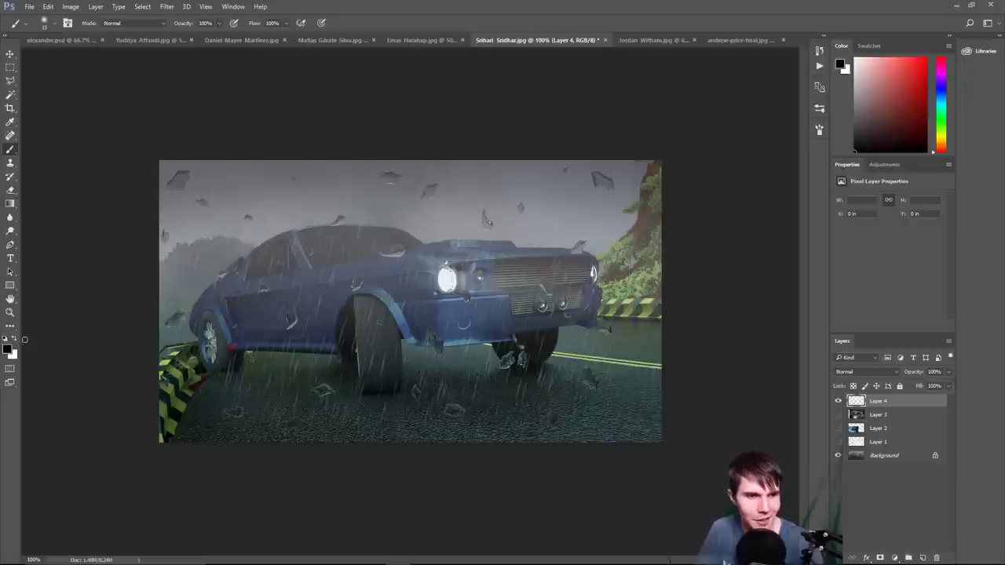
pyautogui.press('x')
pyautogui.rightClick(478, 339)
pyautogui.press('Return')
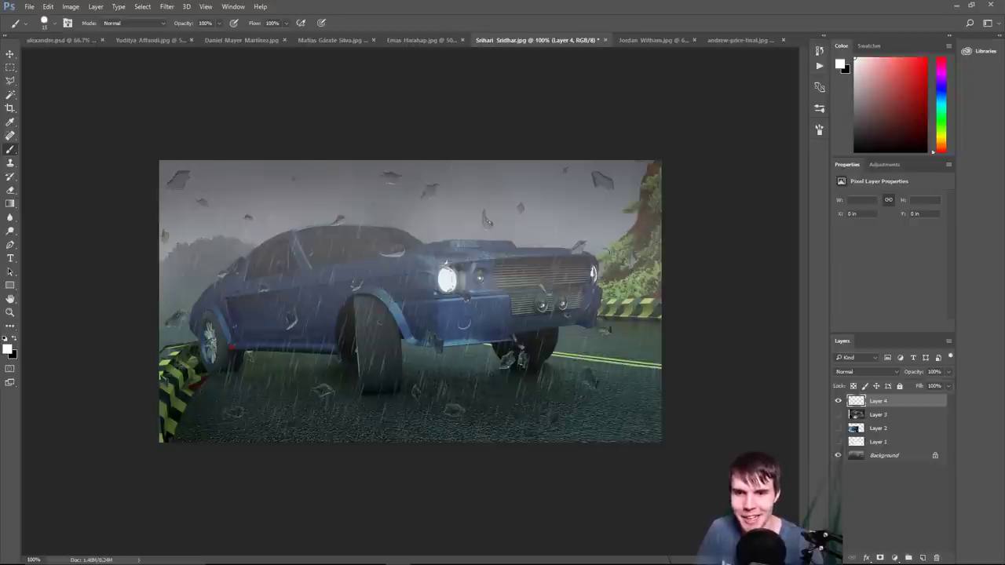
# - Try circling two debris fragments in the sky with the white brush, and undo the circles
pyautogui.moveTo(595, 170); pyautogui.dragTo(595, 172)
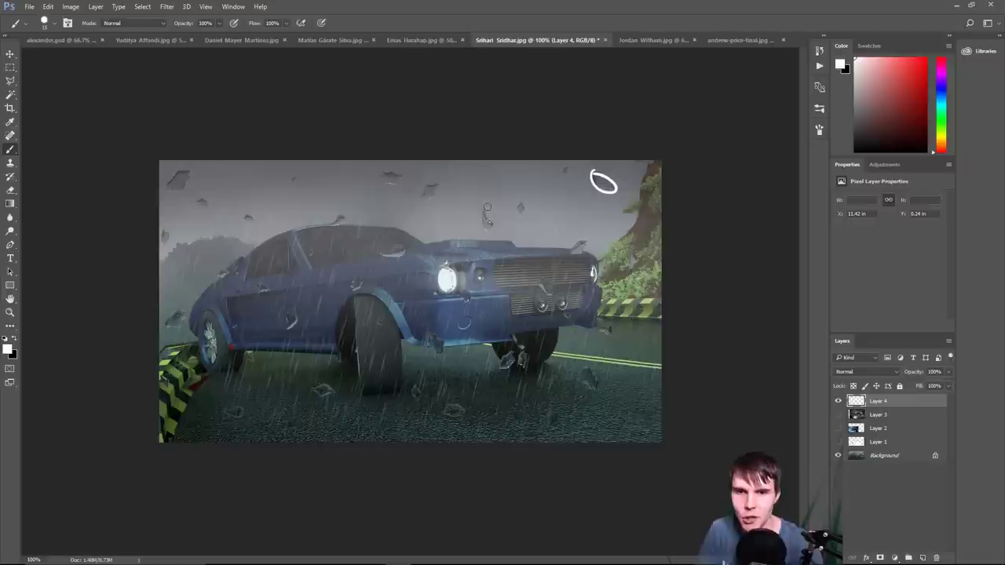
pyautogui.moveTo(487, 207); pyautogui.dragTo(485, 213)
pyautogui.hotkey('ctrl', 'alt', 'z')
pyautogui.hotkey('ctrl', 'alt', 'z')
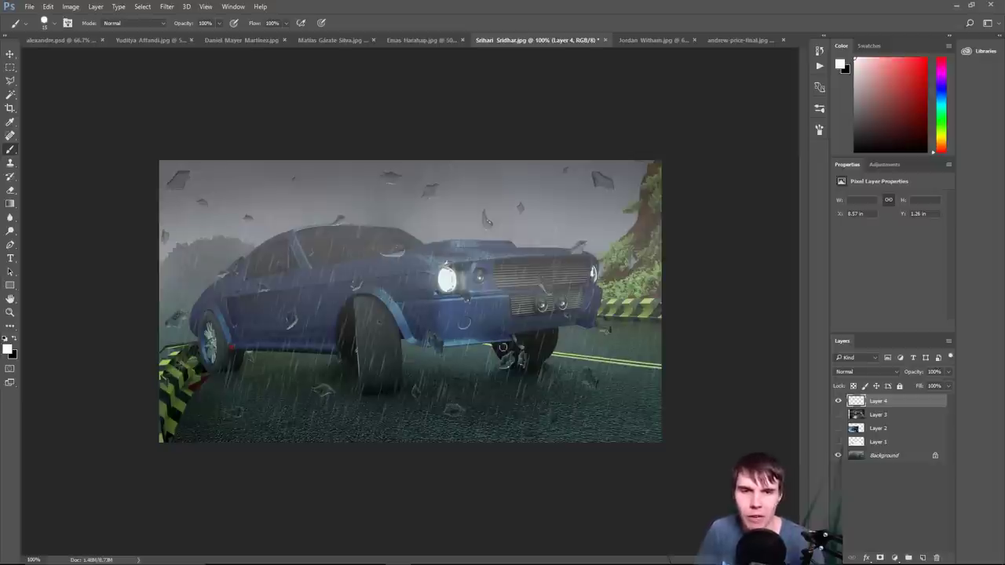
# - Add a black-filled layer directly above Background and an empty layer on top of it
pyautogui.click(910, 455)
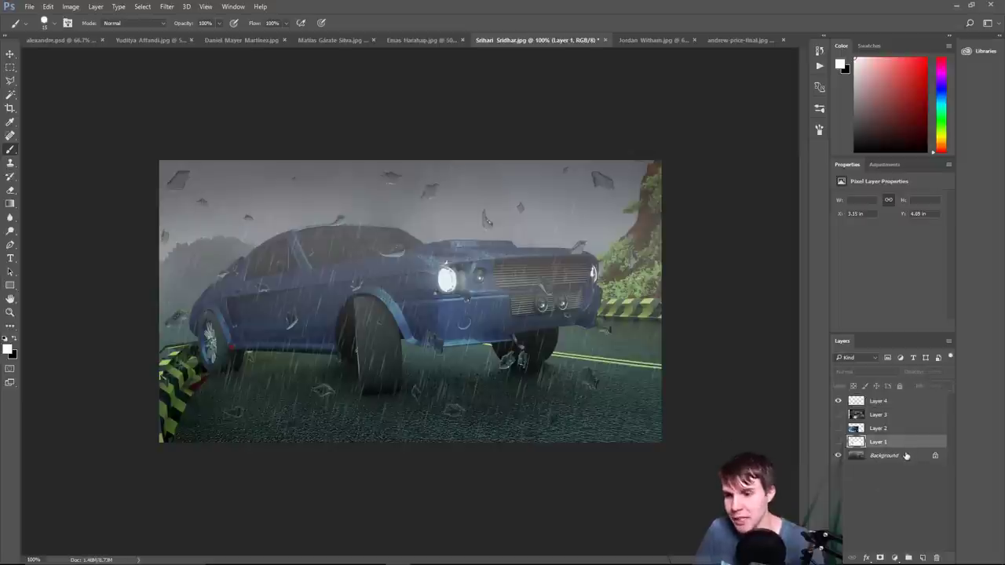
pyautogui.hotkey('ctrl', 'shift', 'alt', 'n')
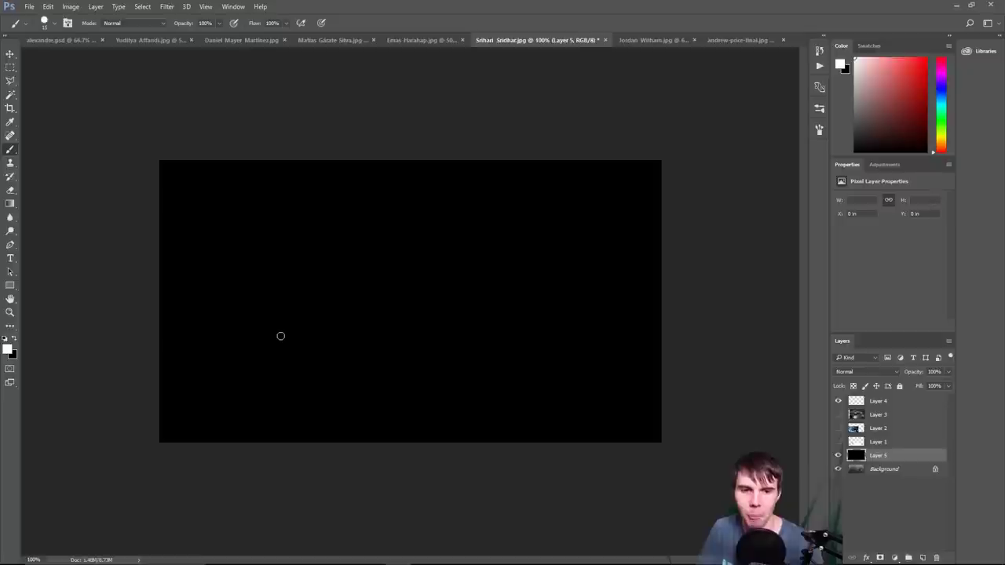
pyautogui.hotkey('ctrl', 'shift', 'alt', 'n')
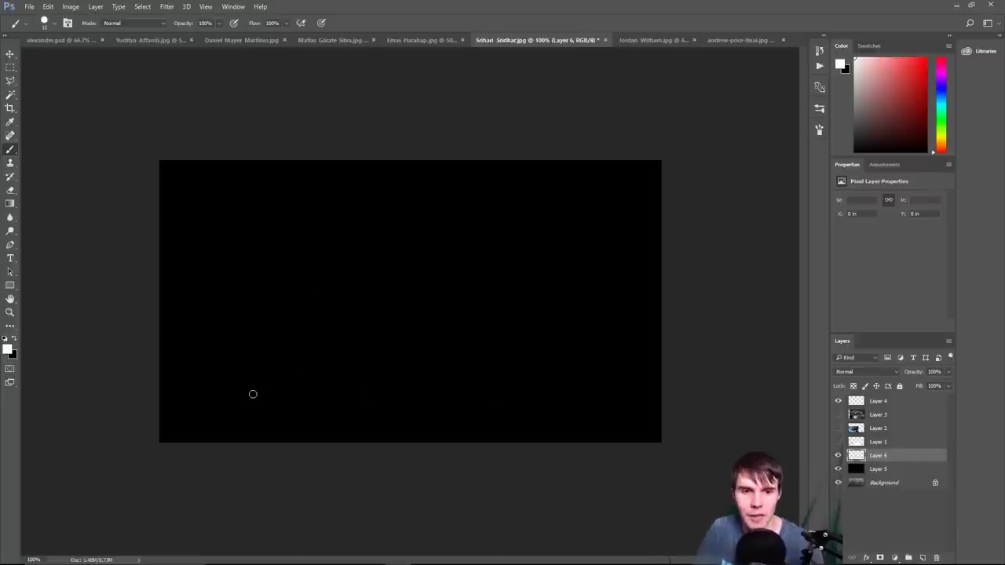
# - Scatter small white dots and short dashes of varying size across the whole canvas on the empty layer
pyautogui.click(227, 398)
pyautogui.click(257, 291)
pyautogui.click(431, 352)
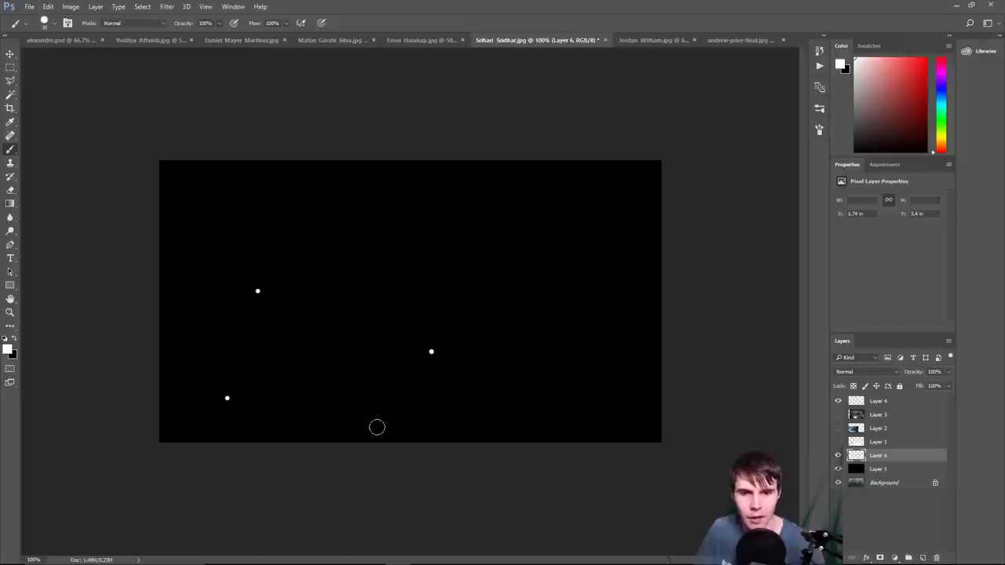
pyautogui.click(402, 239)
pyautogui.click(257, 212)
pyautogui.click(231, 252)
pyautogui.click(401, 289)
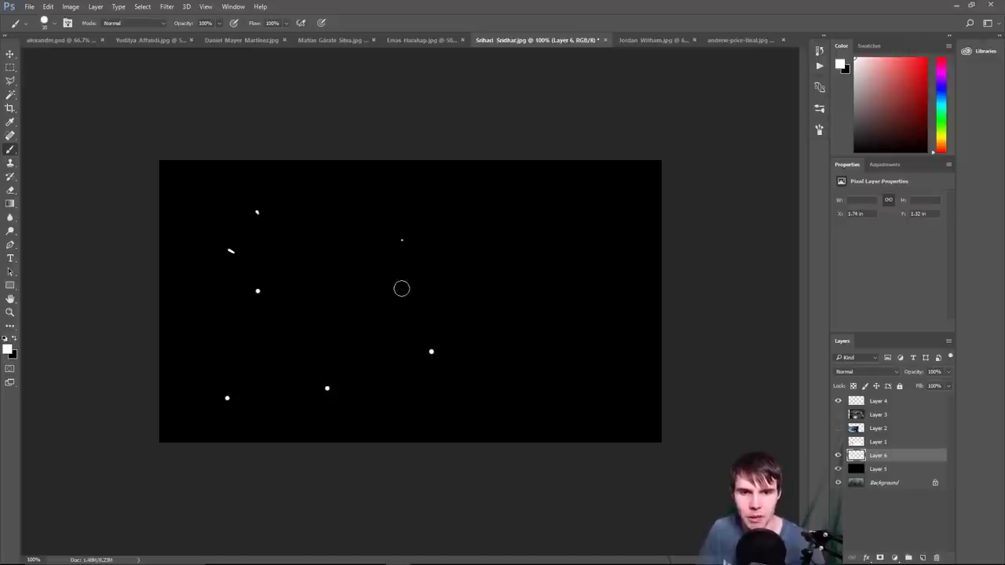
pyautogui.click(617, 319)
pyautogui.moveTo(534, 376); pyautogui.dragTo(552, 380)
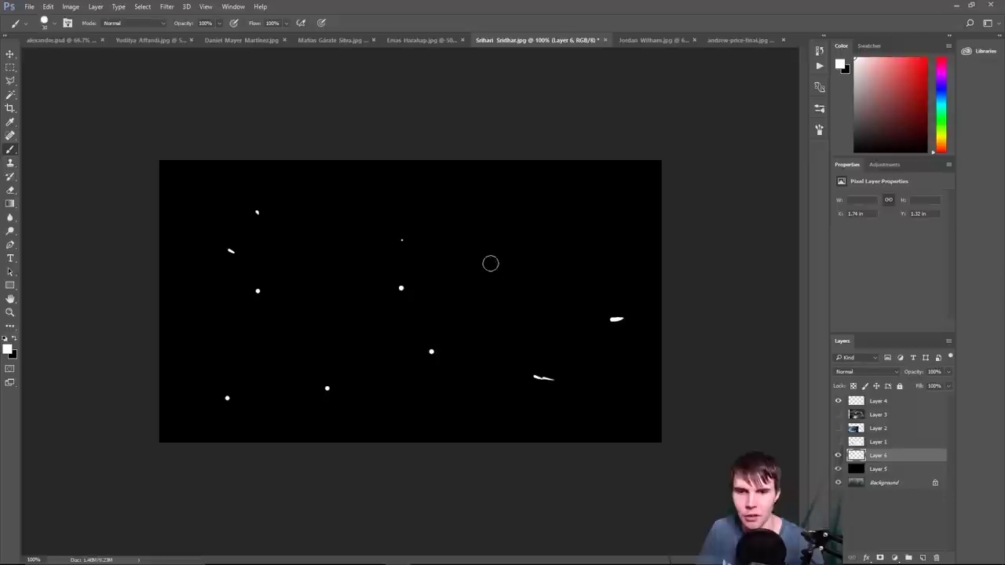
pyautogui.moveTo(489, 260); pyautogui.dragTo(497, 268)
pyautogui.click(578, 214)
pyautogui.click(418, 183)
pyautogui.click(294, 255)
pyautogui.click(188, 186)
pyautogui.click(191, 332)
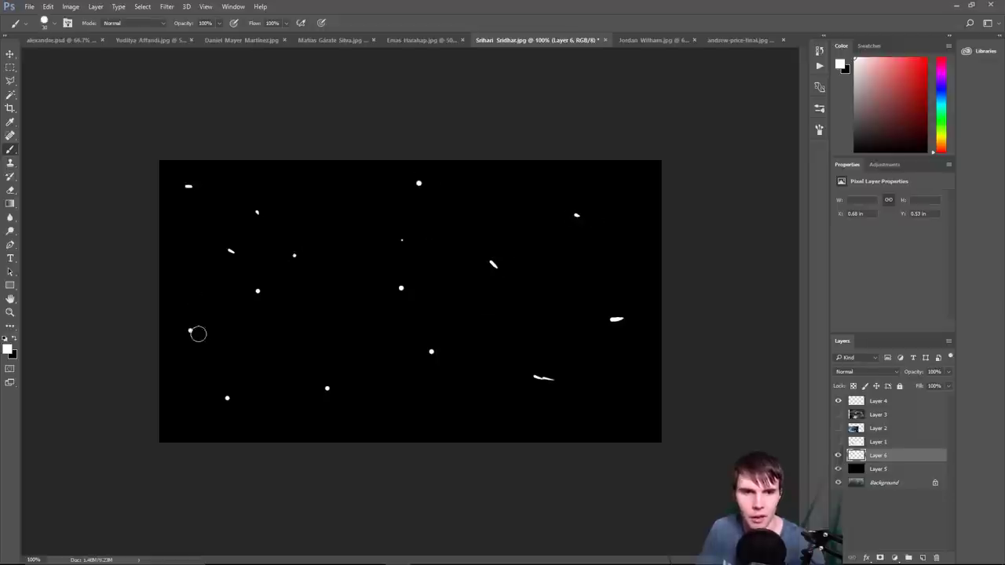
pyautogui.click(387, 412)
pyautogui.click(520, 425)
pyautogui.click(627, 426)
pyautogui.click(664, 353)
pyautogui.click(637, 262)
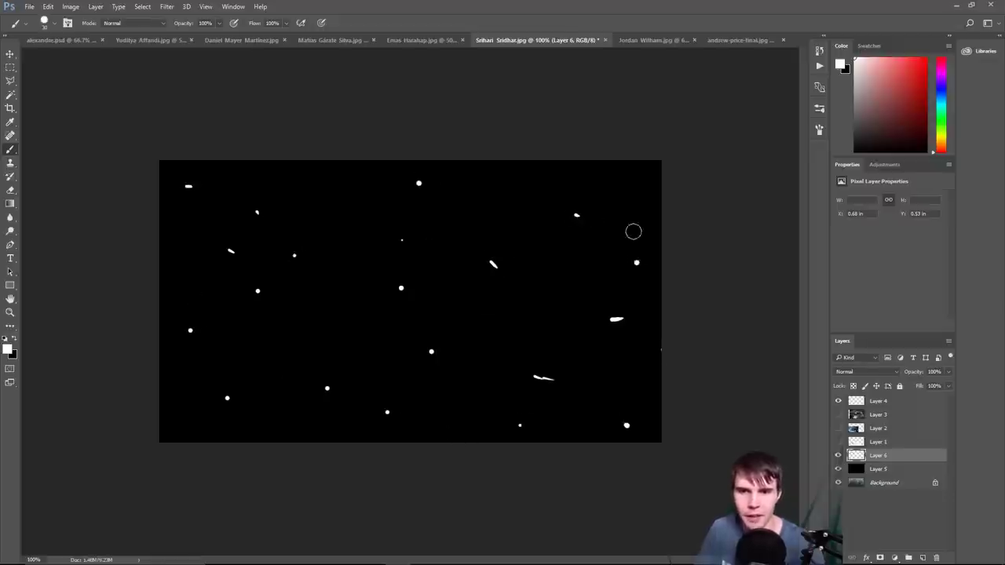
pyautogui.click(637, 215)
# - Apply a Gaussian Blur with a radius of 11.1 pixels to the white specks layer
pyautogui.click(170, 7)
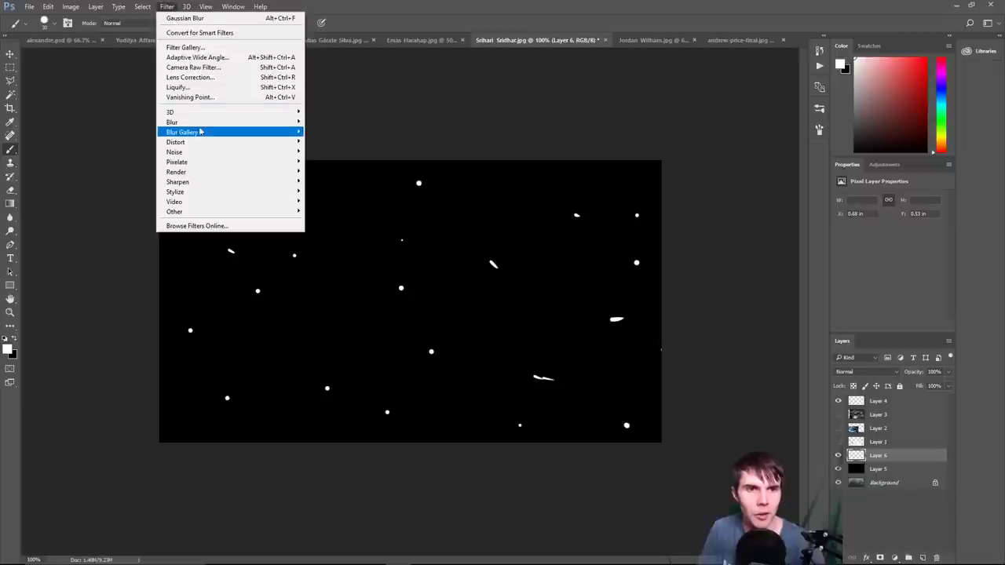
pyautogui.moveTo(177, 122)
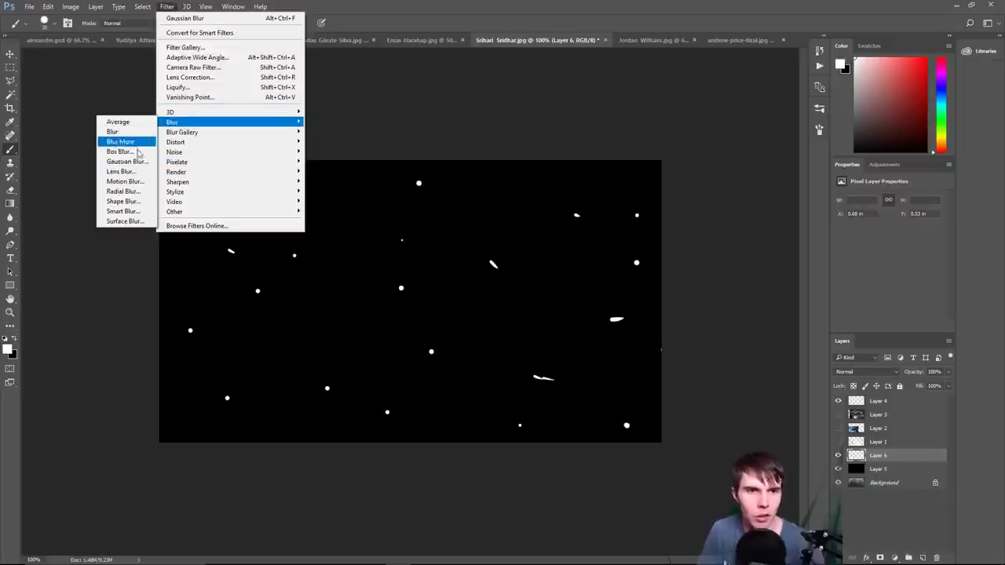
pyautogui.click(135, 161)
pyautogui.moveTo(474, 287)
pyautogui.mouseDown()
pyautogui.moveTo(483, 290)
pyautogui.moveTo(452, 289)
pyautogui.moveTo(469, 288)
pyautogui.mouseUp()
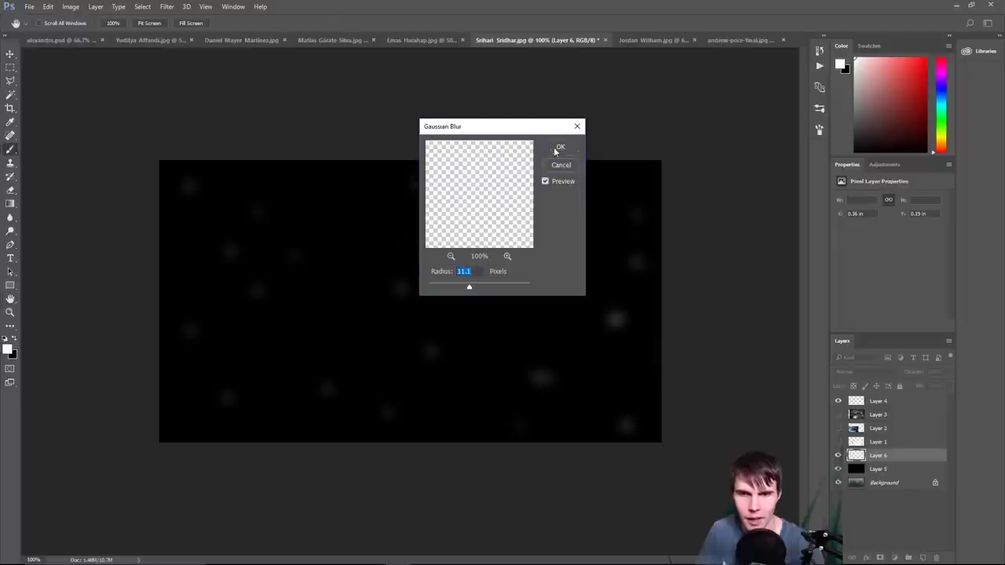
pyautogui.click(557, 149)
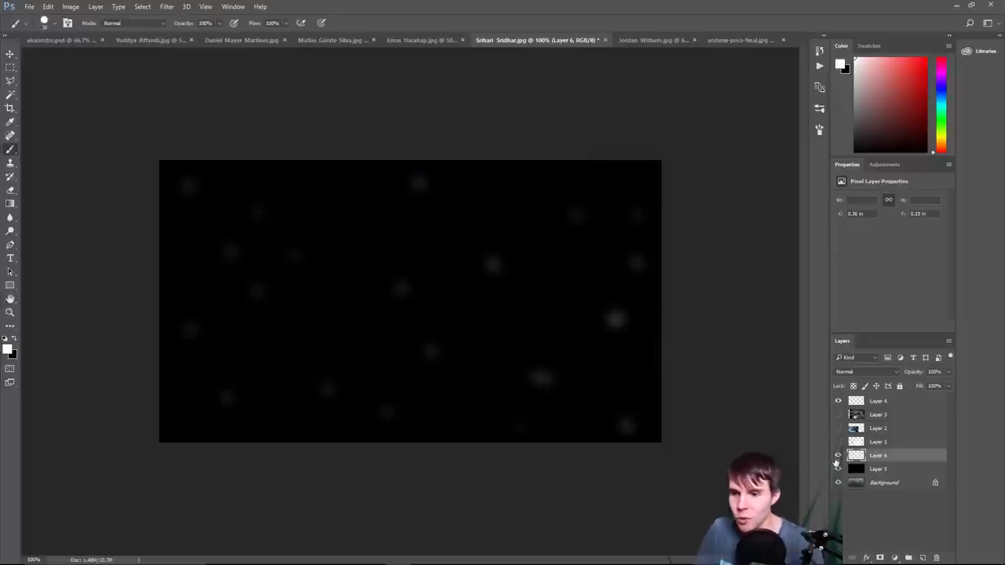
# - Compare the car image with and without the blurred specks by toggling Layer 5 and Layer 6, leaving both hidden
pyautogui.click(838, 468)
pyautogui.click(838, 470)
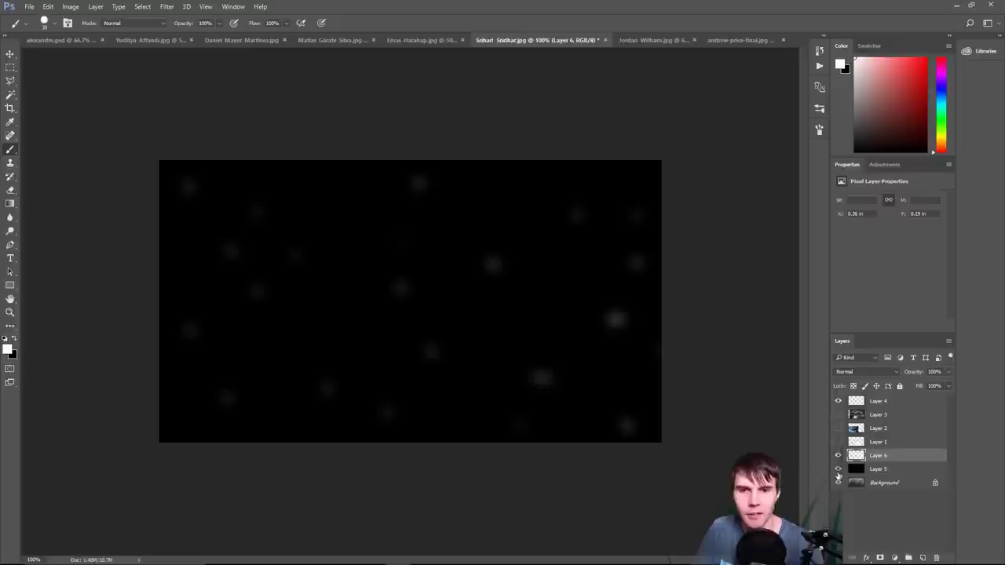
pyautogui.click(838, 470)
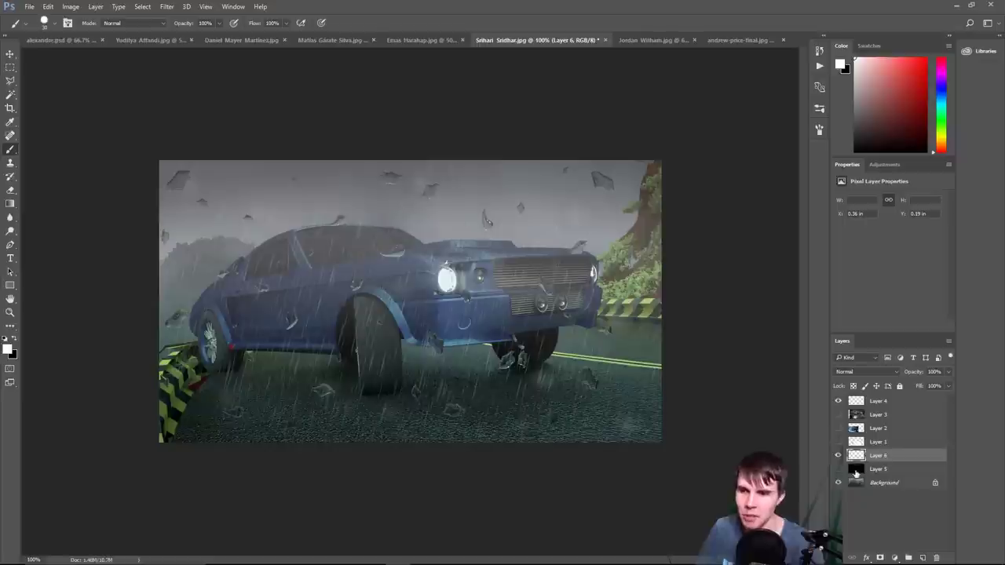
pyautogui.click(838, 456)
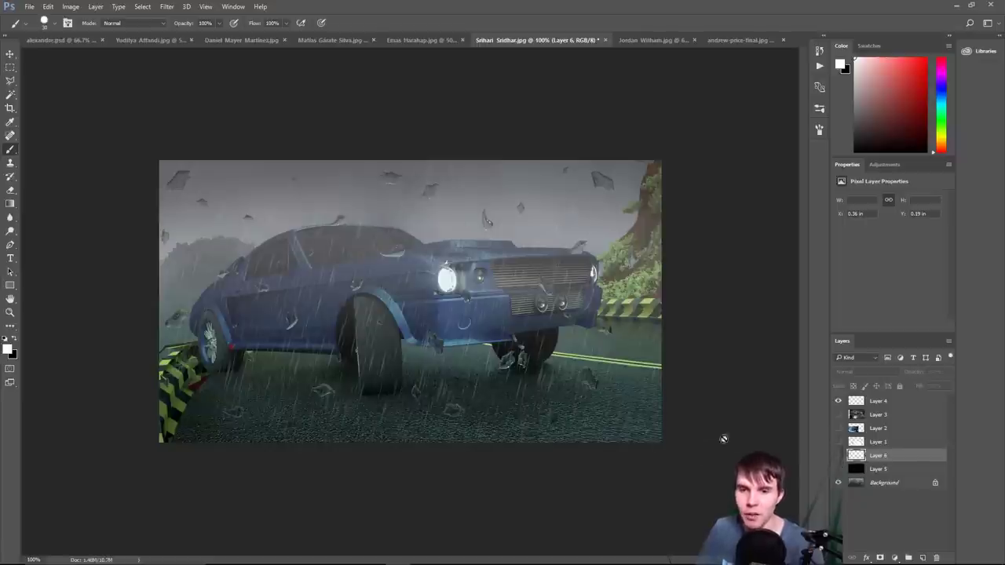
pyautogui.click(838, 455)
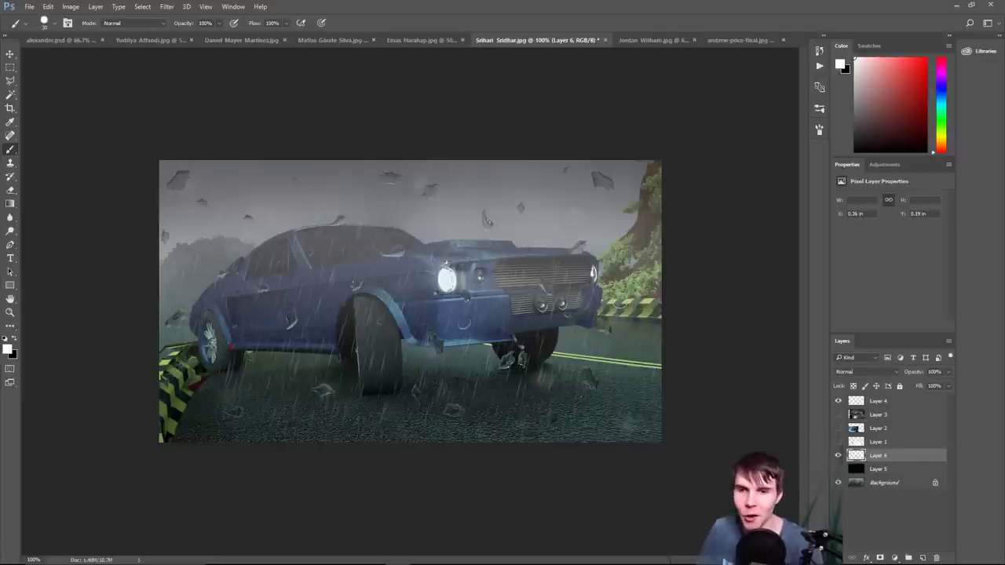
pyautogui.click(838, 469)
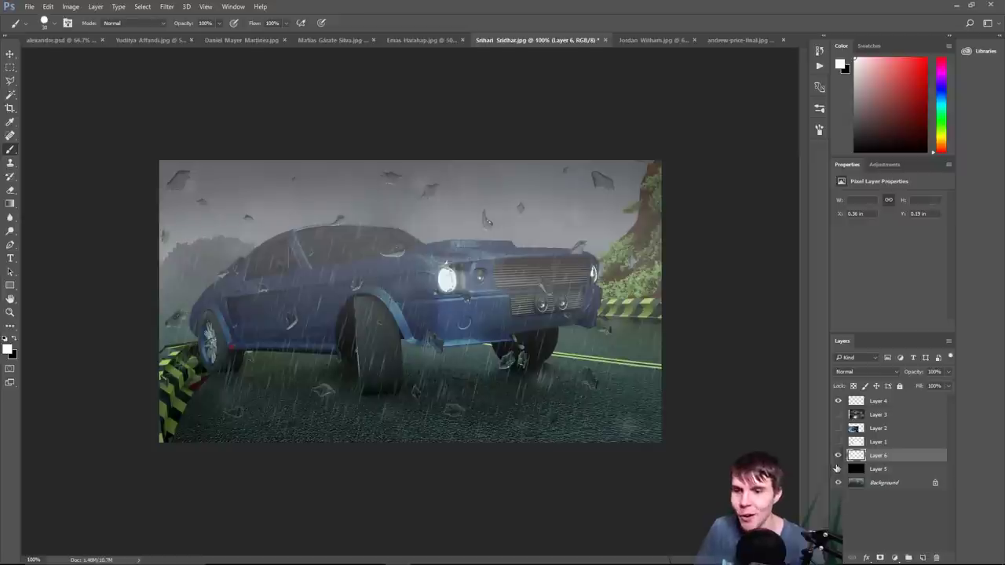
pyautogui.click(838, 456)
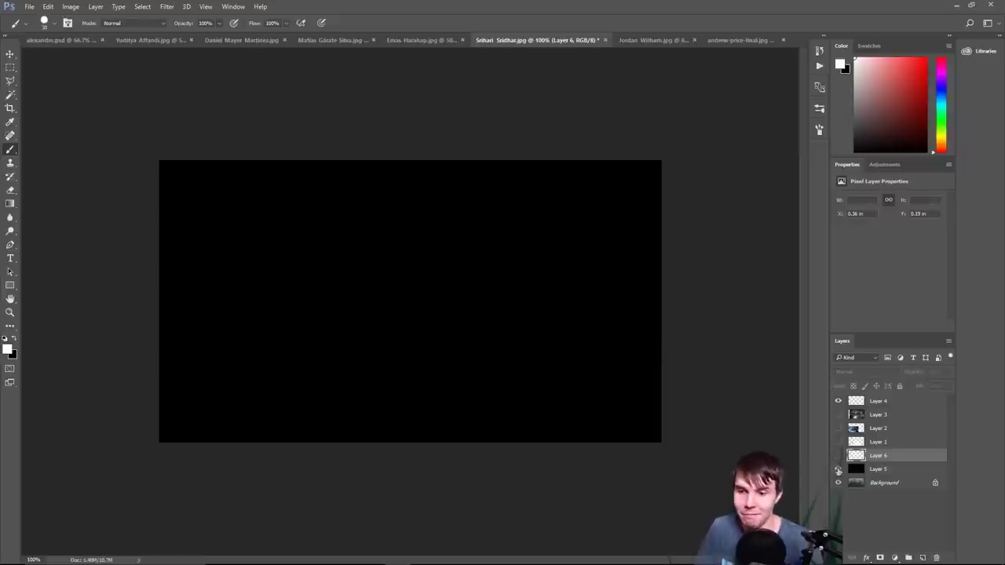
pyautogui.click(838, 469)
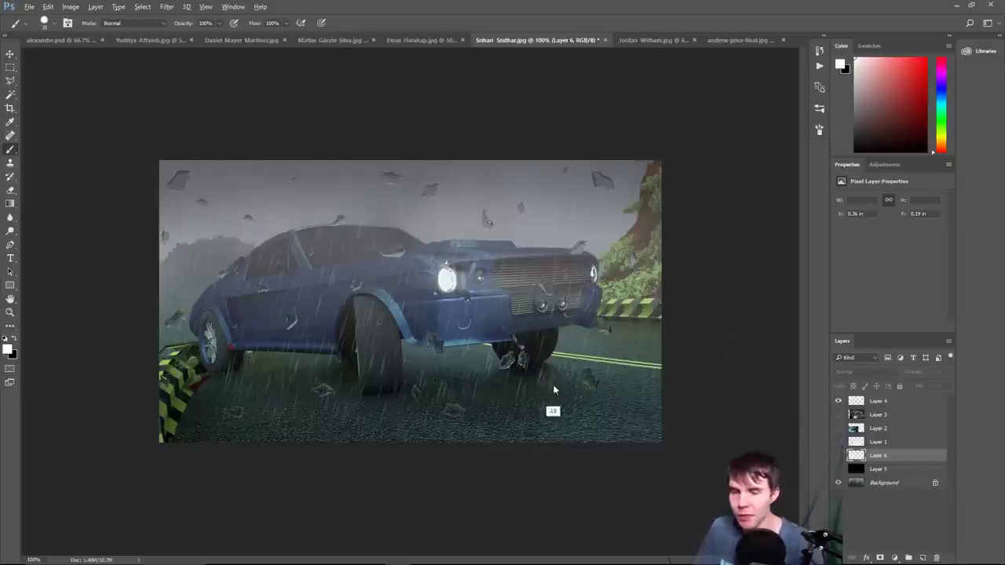
pyautogui.hotkey('alt', 'Tab')
pyautogui.press('Escape')
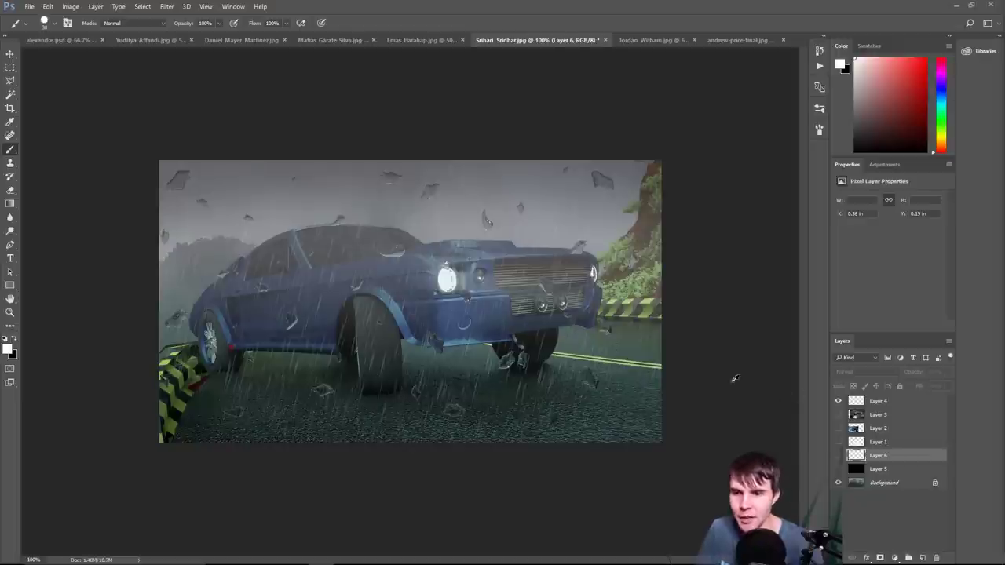
# - Select Layer 4 and examine the car's front fender and headlight up close at 200%
pyautogui.click(880, 401)
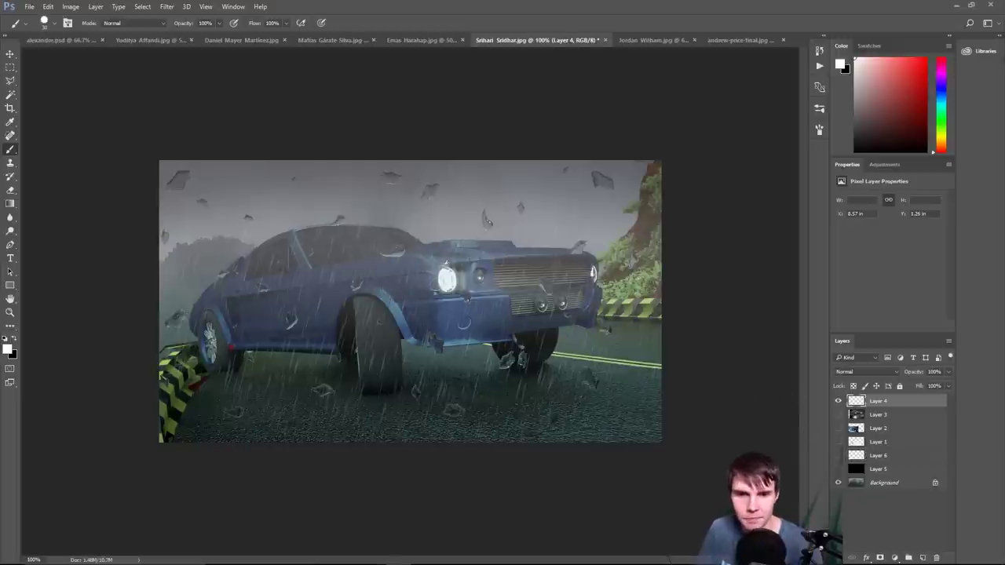
pyautogui.hotkey('ctrl', '+')
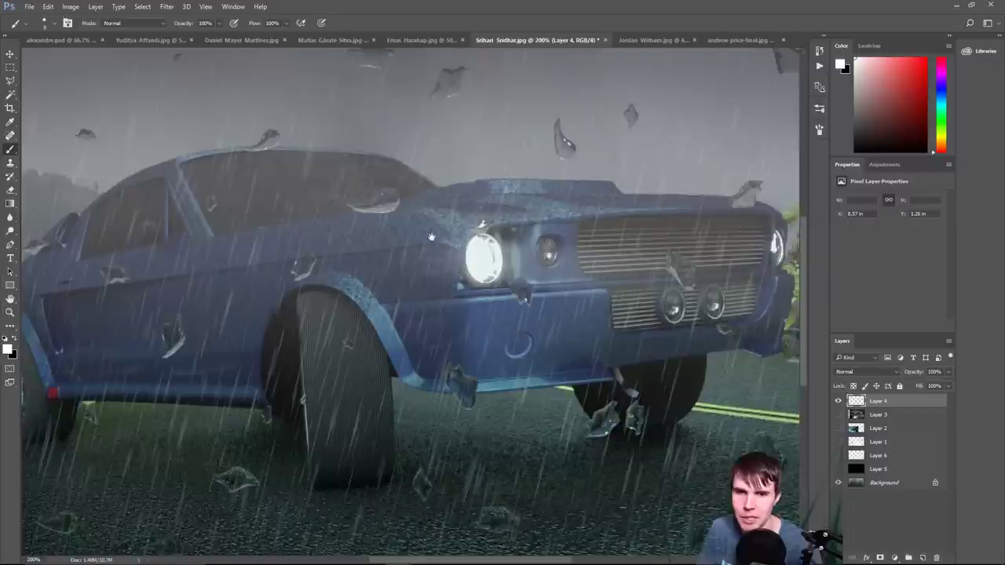
pyautogui.moveTo(431, 237); pyautogui.dragTo(458, 282)
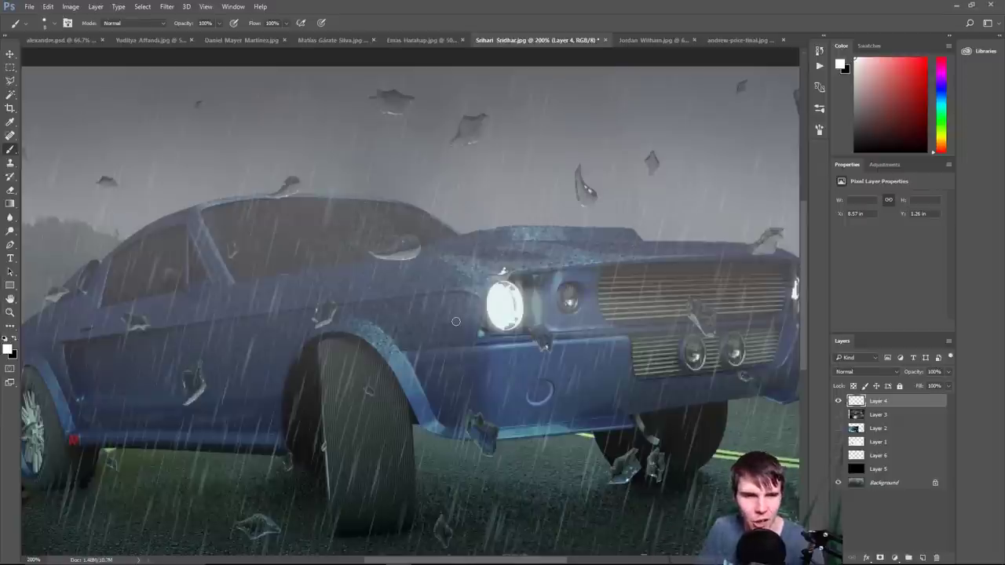
pyautogui.moveTo(471, 348)
pyautogui.mouseDown()
pyautogui.moveTo(459, 311)
pyautogui.moveTo(477, 322)
pyautogui.mouseUp()
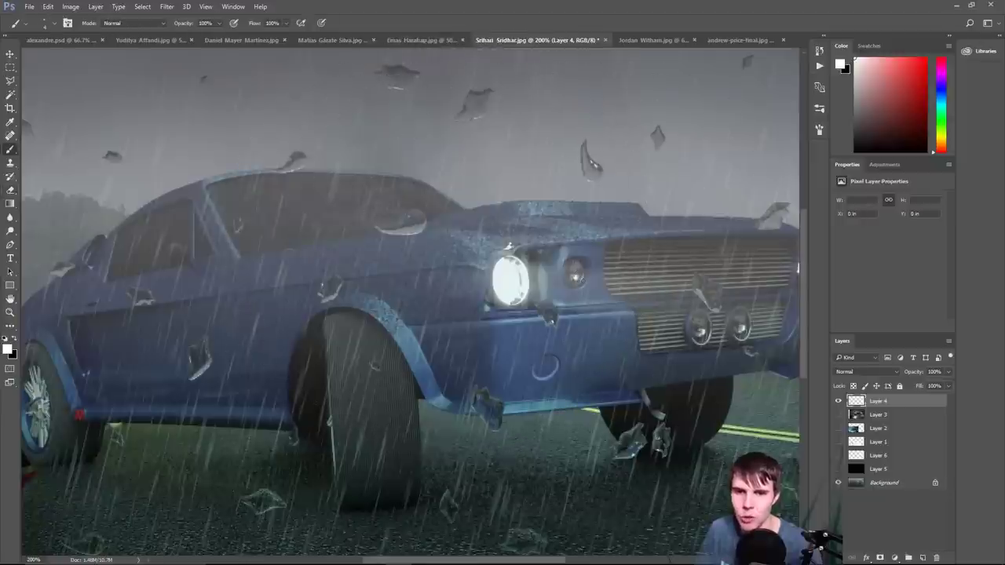
# - Try painting a thin white highlight line along the fender from the front wheel arch toward the bumper, and remove it
pyautogui.hotkey('ctrl', '-')
pyautogui.hotkey('ctrl', '+')
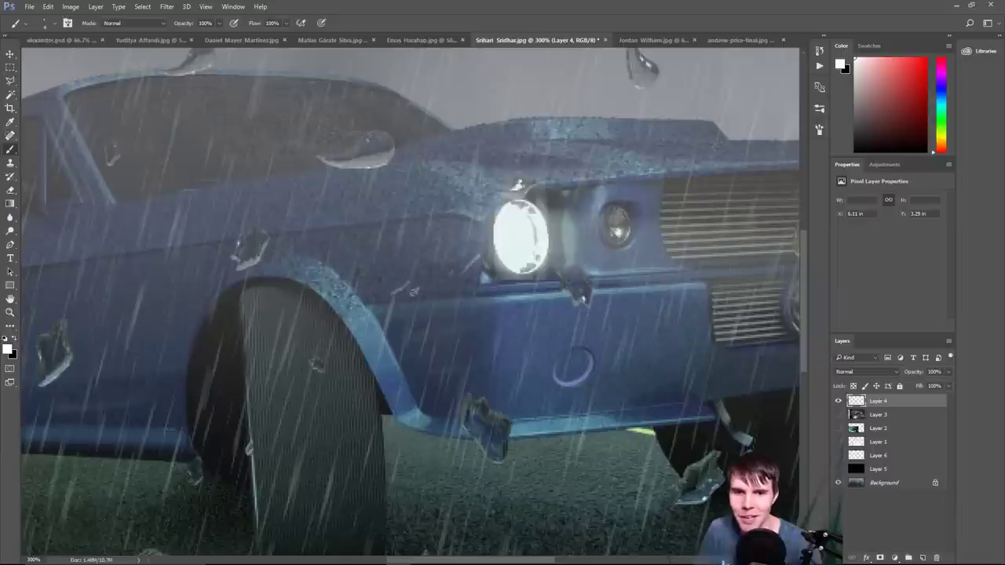
pyautogui.moveTo(348, 309); pyautogui.dragTo(472, 306)
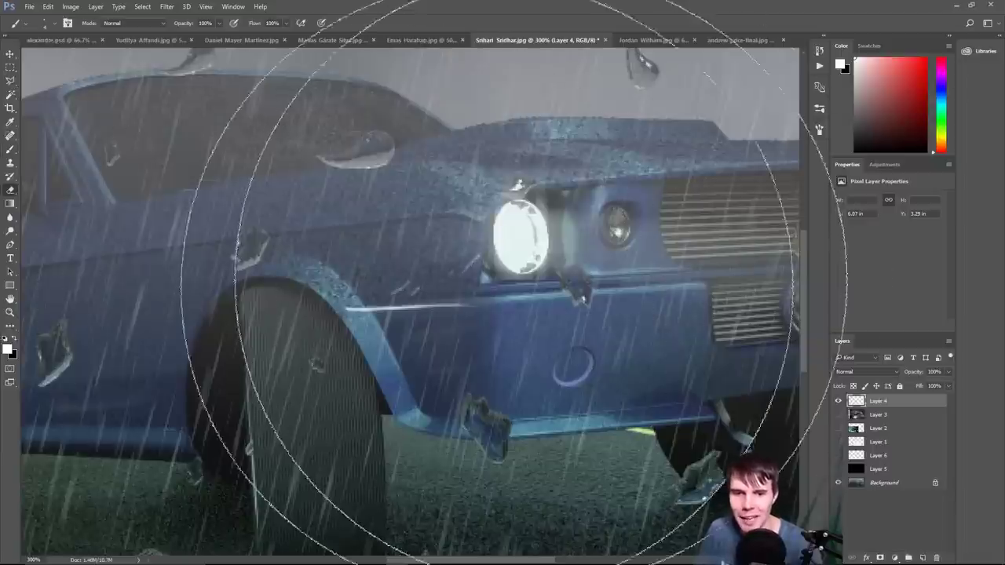
pyautogui.hotkey('ctrl', '-')
pyautogui.hotkey('ctrl', '-')
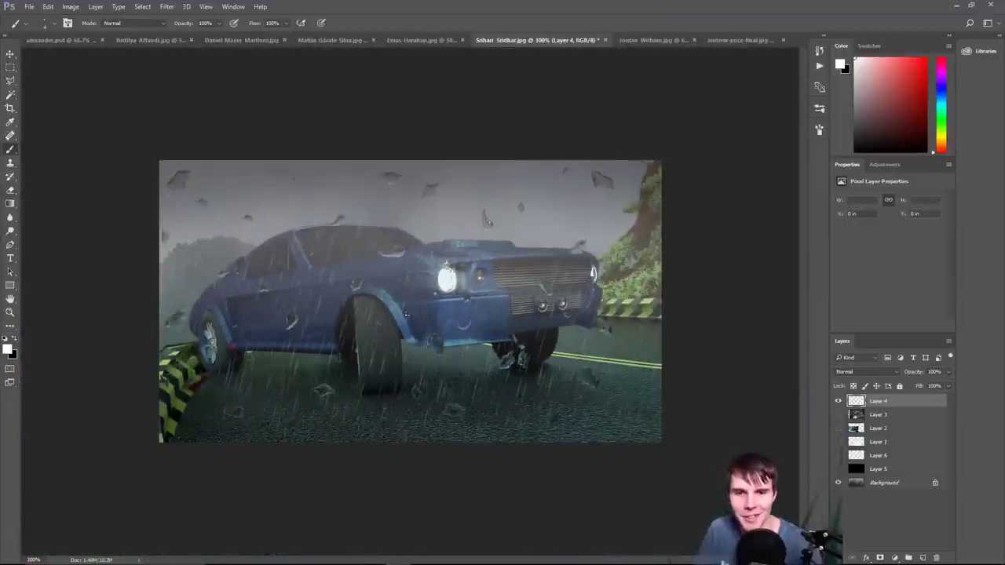
# - Try sketching white lines across the car's front from the wheel arch, and clear them with undo and a large Eraser
pyautogui.moveTo(406, 314); pyautogui.dragTo(520, 316)
pyautogui.hotkey('ctrl', 'z')
pyautogui.press('e')
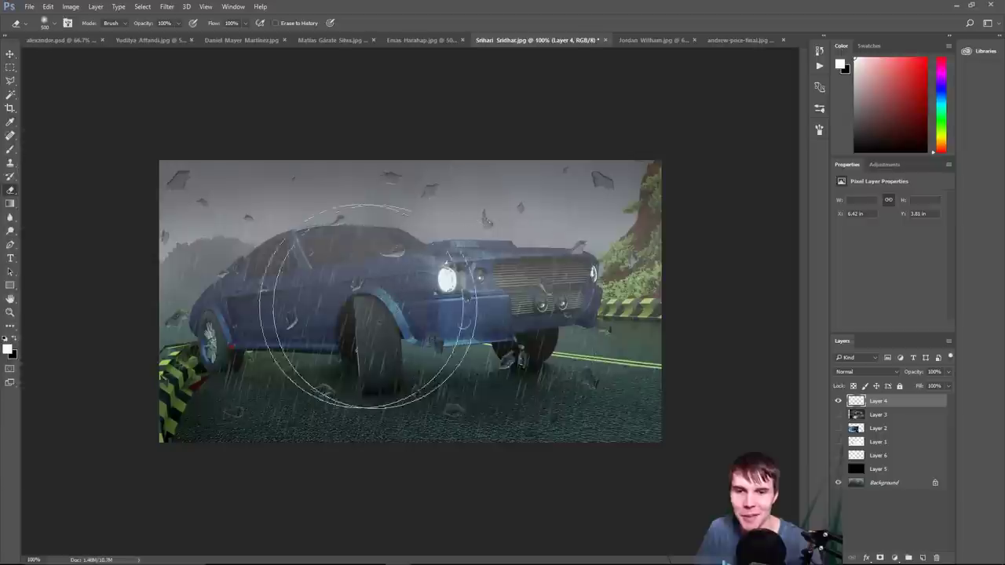
pyautogui.press('b')
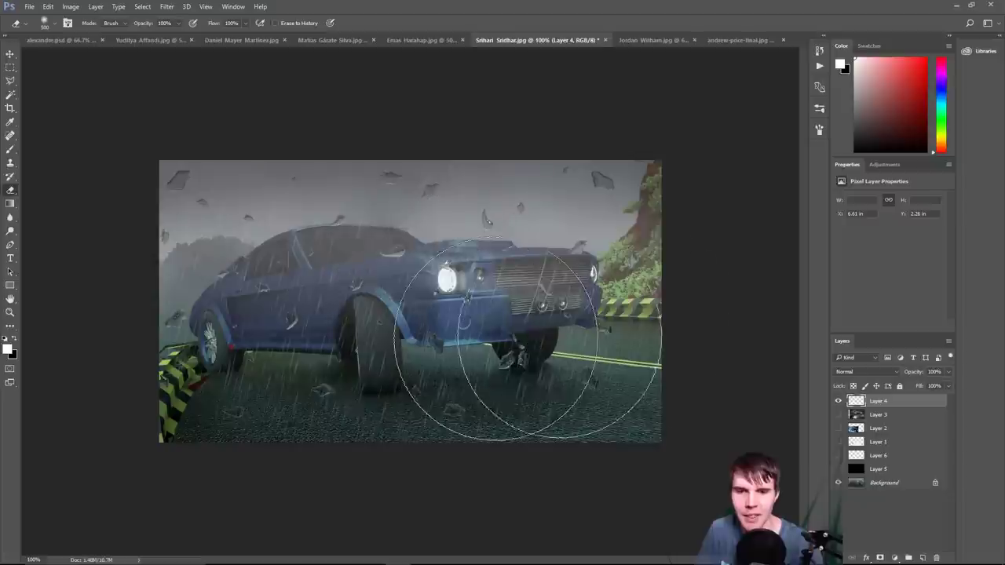
pyautogui.moveTo(482, 337)
pyautogui.mouseDown()
pyautogui.moveTo(539, 314)
pyautogui.moveTo(425, 275)
pyautogui.mouseUp()
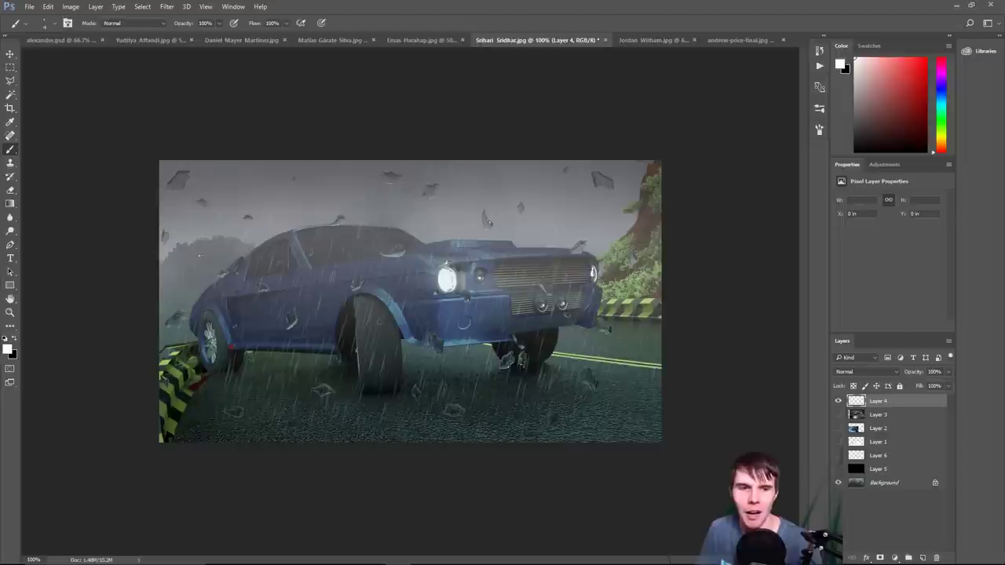
# - Try sketching white strokes over the misty hills behind the car and around its rear fender on Layer 4, undoing each one
pyautogui.moveTo(198, 243)
pyautogui.mouseDown()
pyautogui.moveTo(192, 271)
pyautogui.moveTo(215, 226)
pyautogui.mouseUp()
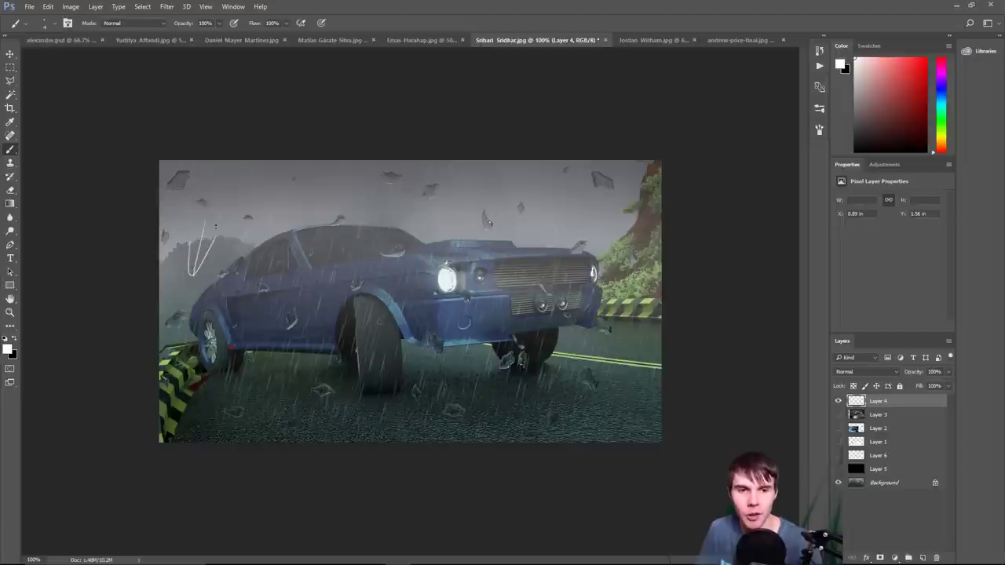
pyautogui.hotkey('ctrl', 'z')
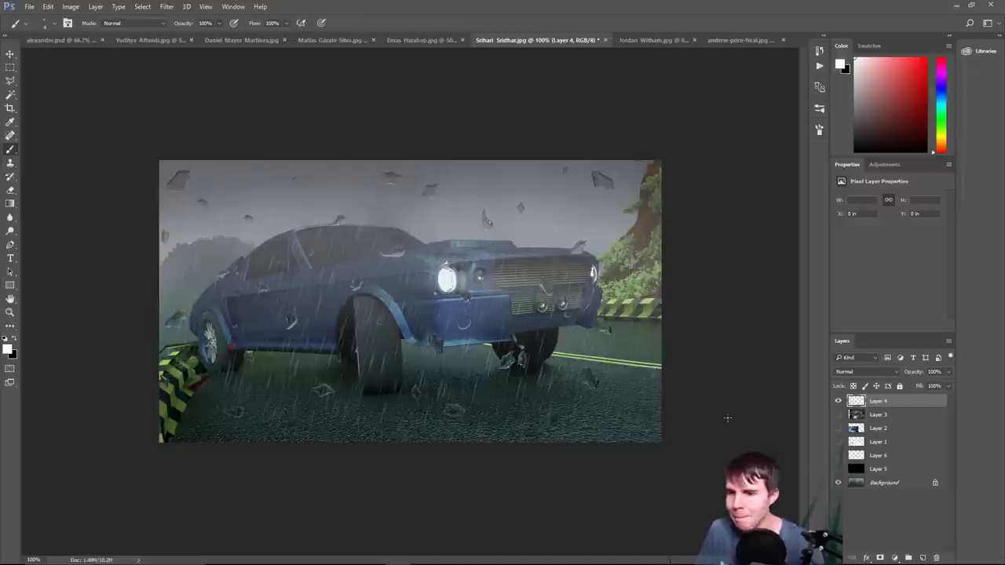
pyautogui.hotkey('ctrl', '+')
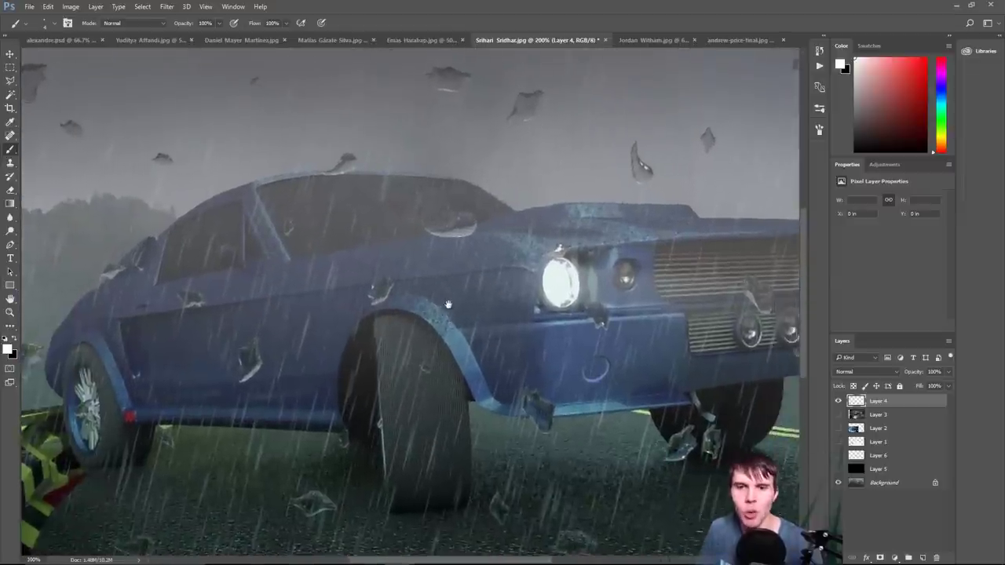
pyautogui.press('e')
pyautogui.hotkey('ctrl', '-')
pyautogui.press('b')
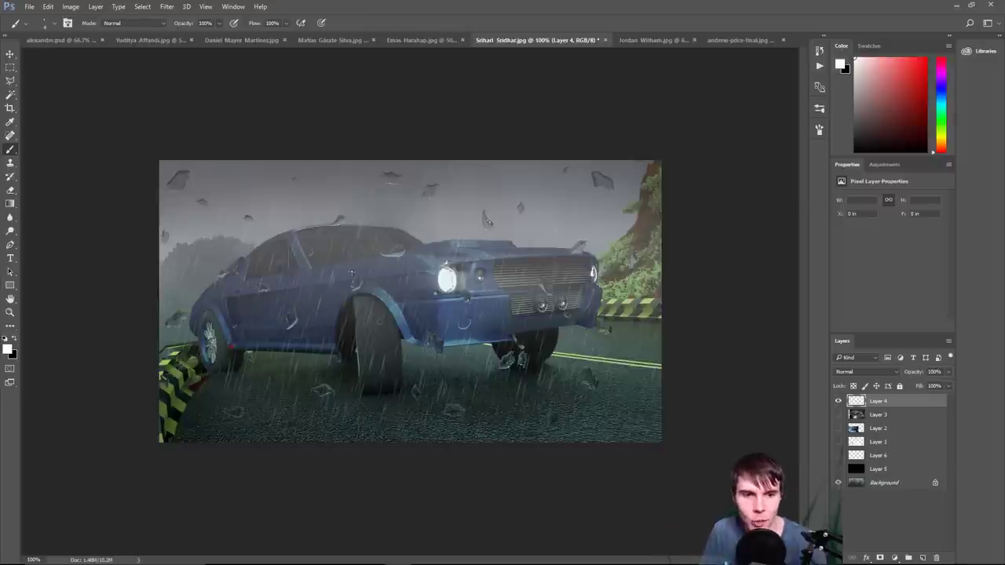
pyautogui.moveTo(255, 295)
pyautogui.mouseDown()
pyautogui.moveTo(208, 307)
pyautogui.moveTo(251, 291)
pyautogui.moveTo(248, 305)
pyautogui.moveTo(188, 300)
pyautogui.moveTo(212, 309)
pyautogui.mouseUp()
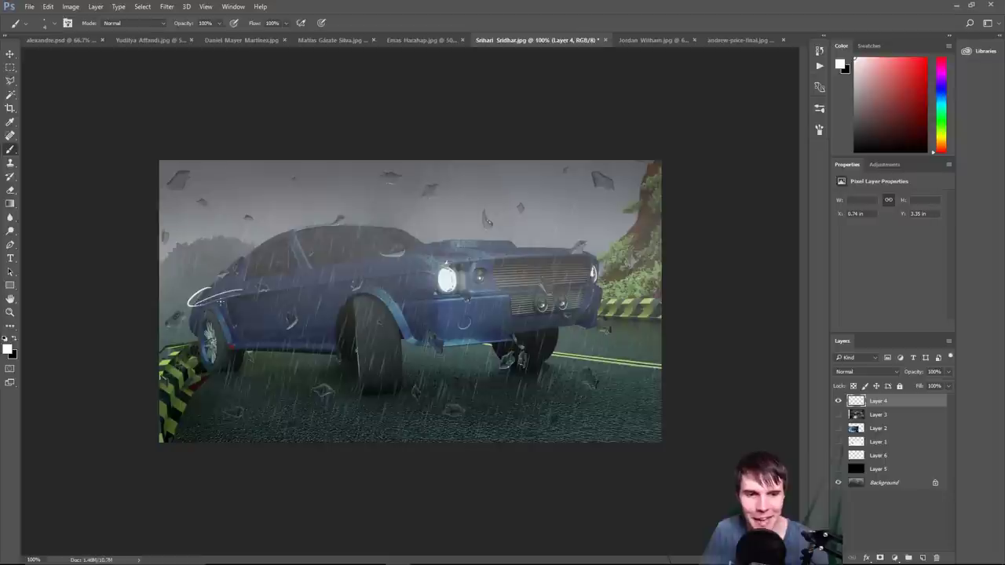
pyautogui.hotkey('ctrl', 'z')
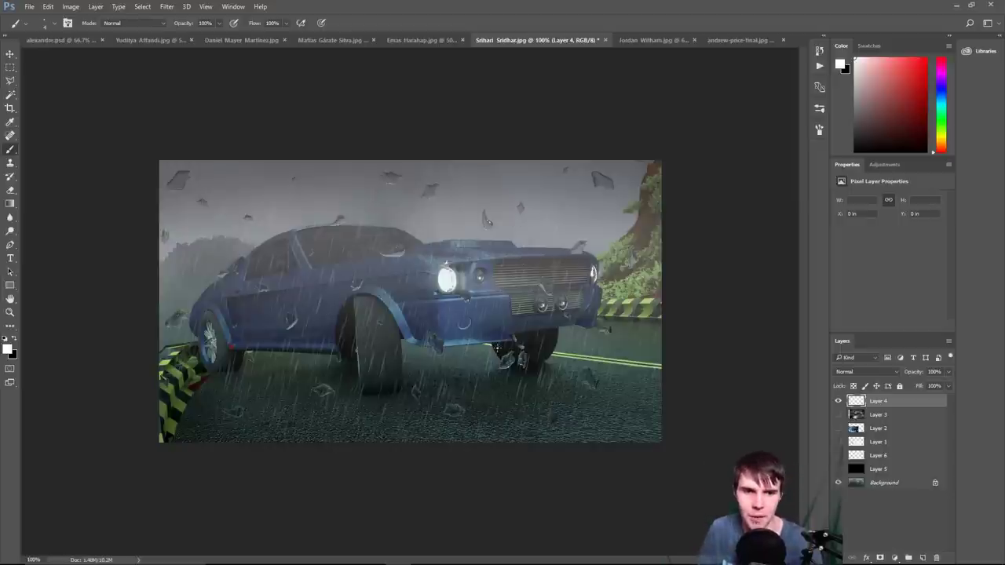
# - Try painting thin vertical white tread lines across the car's front tire, and erase them all
pyautogui.scroll(4, 267, 362)
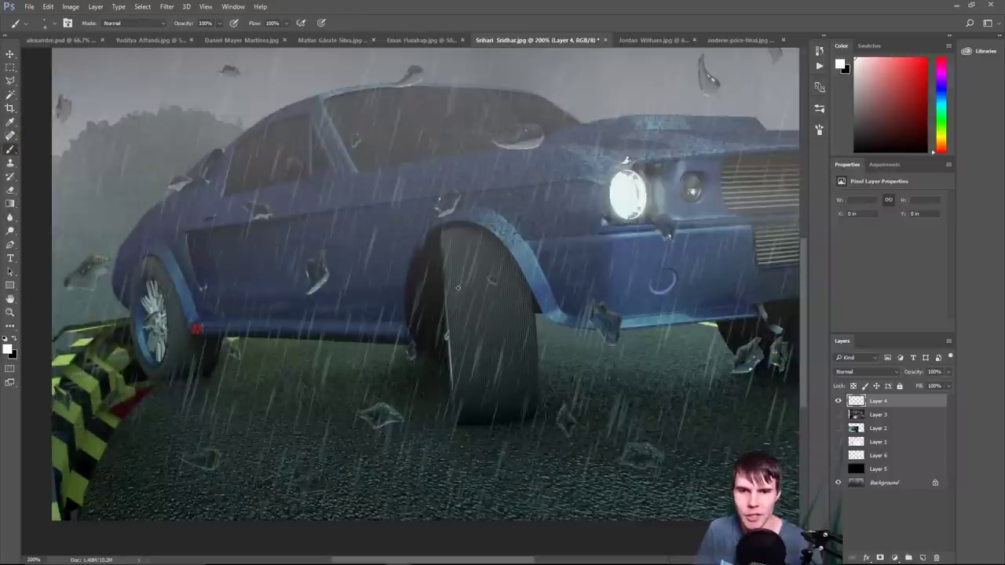
pyautogui.moveTo(469, 398); pyautogui.dragTo(468, 237)
pyautogui.moveTo(480, 381); pyautogui.dragTo(479, 245)
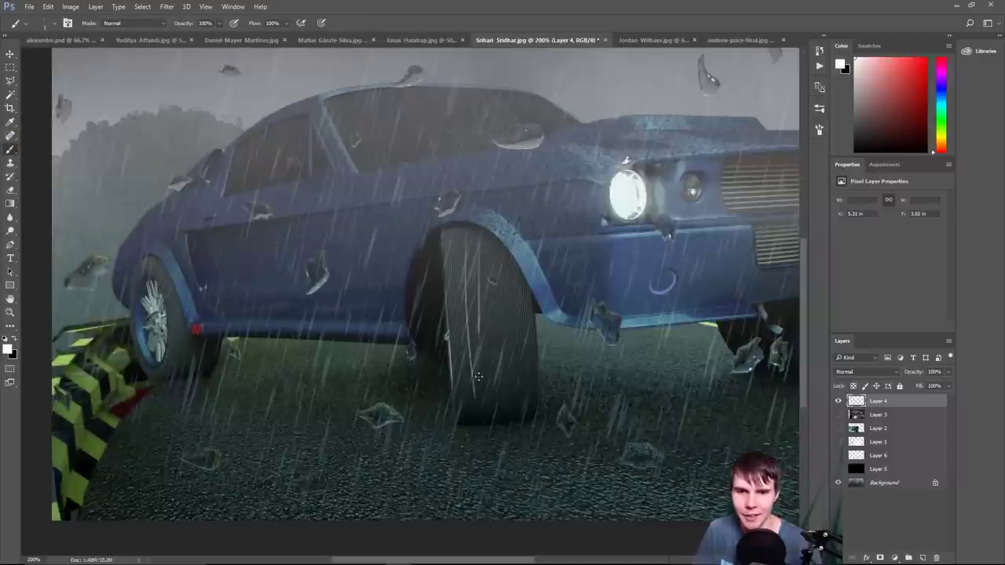
pyautogui.moveTo(483, 407)
pyautogui.mouseDown()
pyautogui.moveTo(482, 237)
pyautogui.moveTo(495, 255)
pyautogui.mouseUp()
pyautogui.moveTo(499, 405); pyautogui.dragTo(503, 250)
pyautogui.moveTo(512, 414); pyautogui.dragTo(518, 253)
pyautogui.moveTo(521, 409); pyautogui.dragTo(524, 292)
pyautogui.moveTo(526, 419)
pyautogui.mouseDown()
pyautogui.moveTo(525, 270)
pyautogui.moveTo(528, 292)
pyautogui.mouseUp()
pyautogui.moveTo(531, 410)
pyautogui.mouseDown()
pyautogui.moveTo(530, 278)
pyautogui.moveTo(528, 314)
pyautogui.moveTo(514, 293)
pyautogui.mouseUp()
pyautogui.moveTo(500, 406)
pyautogui.mouseDown()
pyautogui.moveTo(500, 260)
pyautogui.moveTo(484, 256)
pyautogui.mouseUp()
pyautogui.moveTo(479, 415); pyautogui.dragTo(479, 264)
pyautogui.moveTo(468, 386); pyautogui.dragTo(467, 305)
pyautogui.press('e')
pyautogui.moveTo(472, 244)
pyautogui.mouseDown()
pyautogui.moveTo(490, 355)
pyautogui.moveTo(516, 427)
pyautogui.mouseUp()
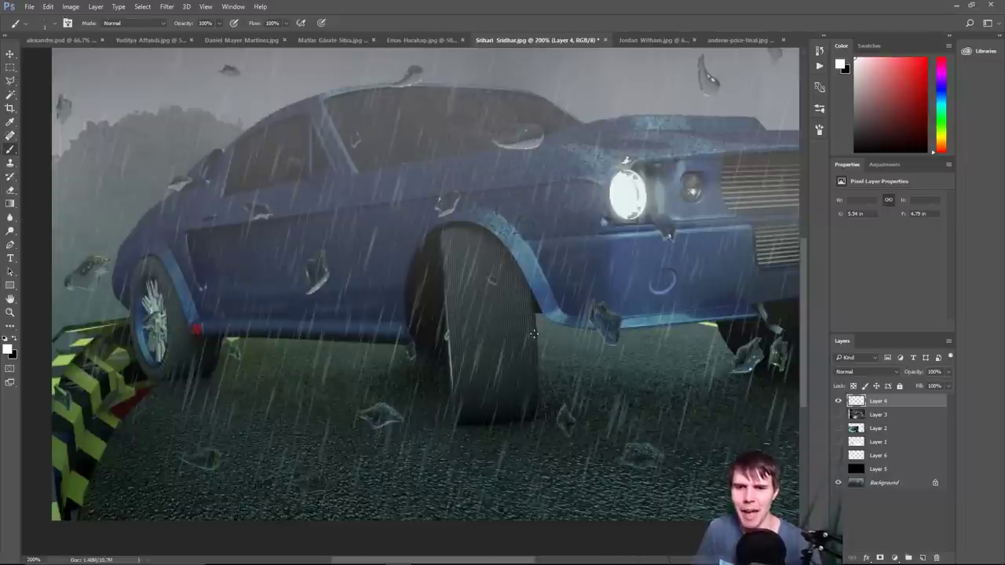
pyautogui.hotkey('ctrl', '-')
pyautogui.hotkey('ctrl', '-')
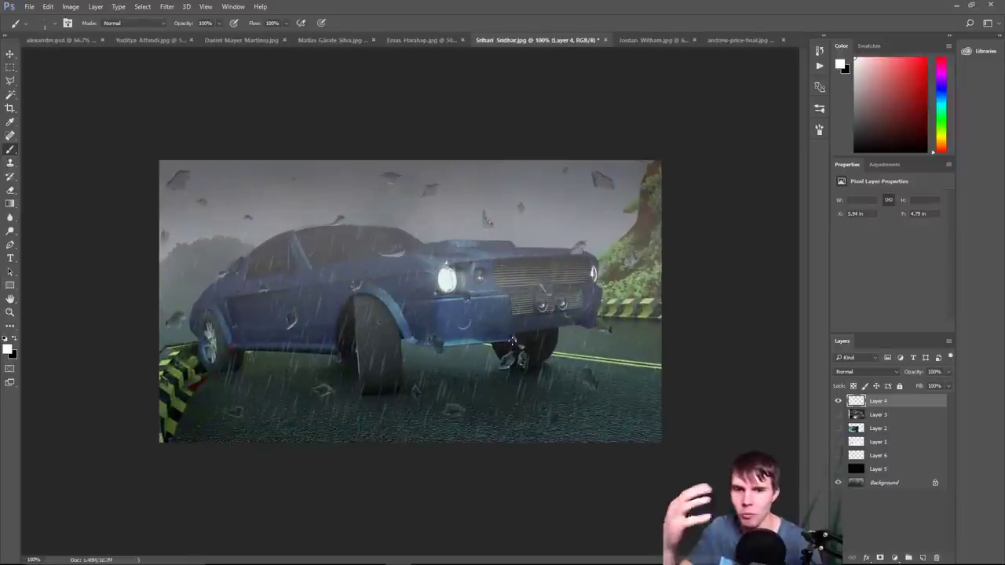
# - Try sketching a small white mark on the lower inner edge of the front tire, and erase it
pyautogui.hotkey('ctrl', '+')
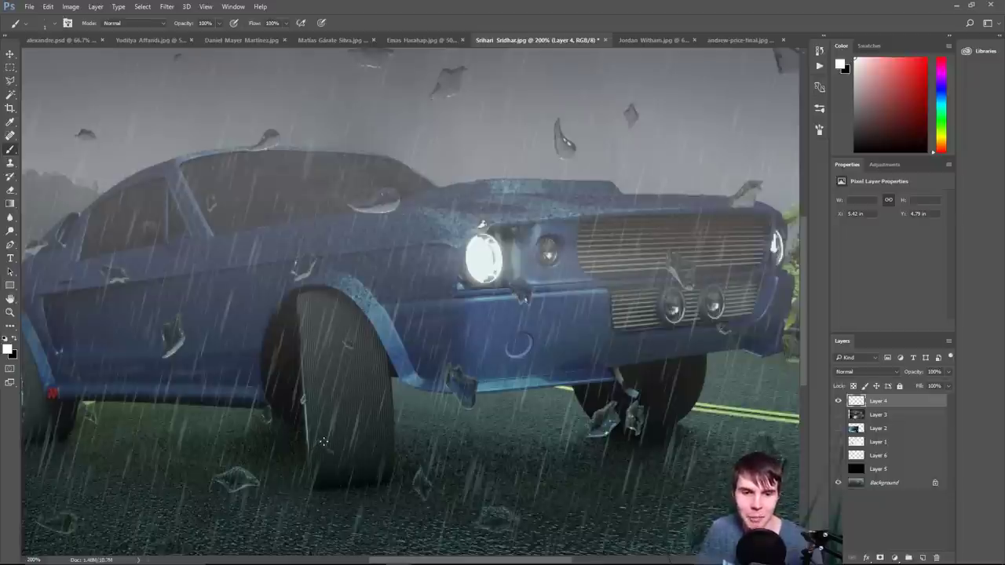
pyautogui.moveTo(317, 445)
pyautogui.mouseDown()
pyautogui.moveTo(325, 441)
pyautogui.moveTo(314, 423)
pyautogui.mouseUp()
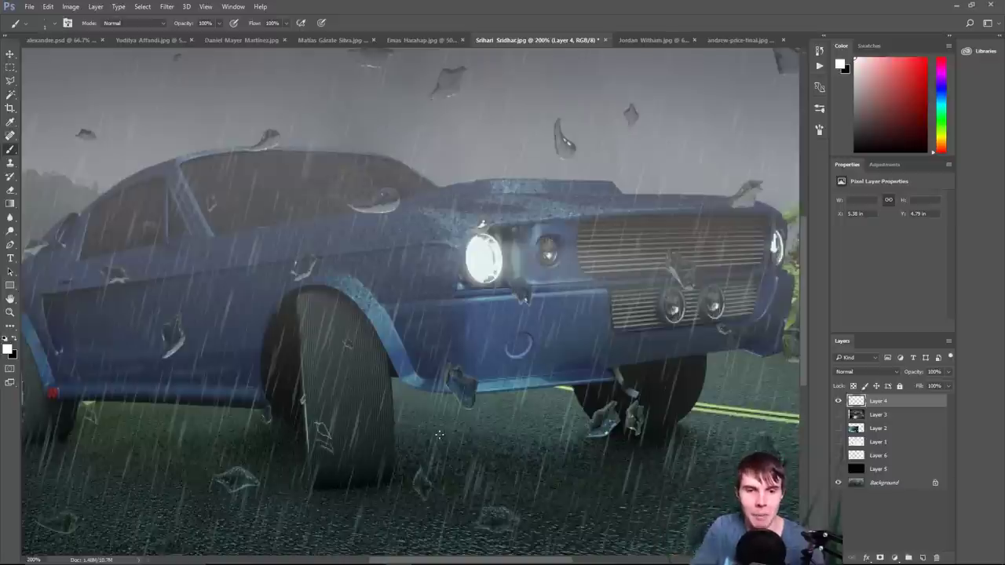
pyautogui.press('e')
pyautogui.moveTo(330, 448); pyautogui.dragTo(523, 392)
pyautogui.press('b')
pyautogui.hotkey('ctrl', '-')
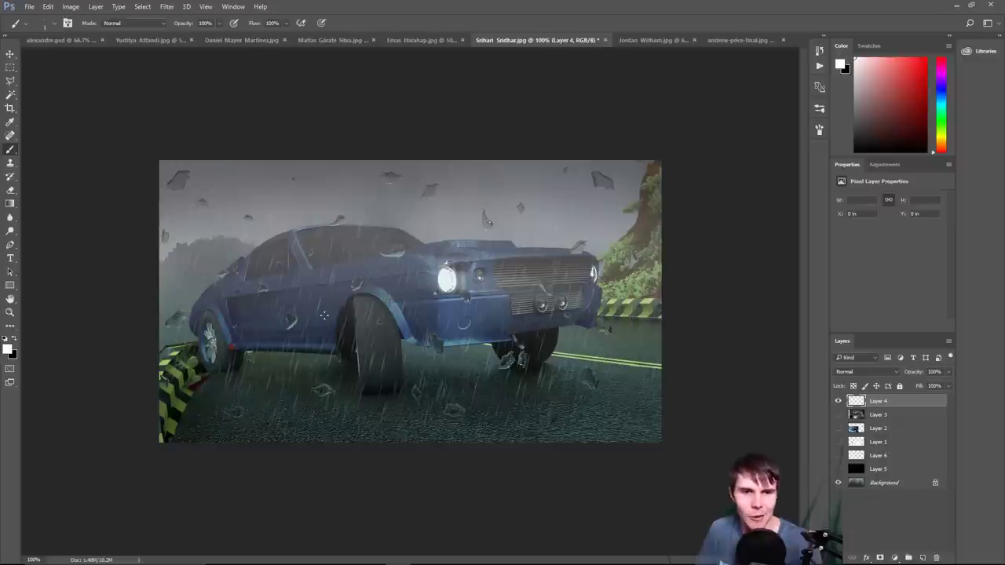
# - Compare the blue car's body with the wet silver car reference at 200% by showing Layer 3 and hiding it again
pyautogui.hotkey('ctrl', '+')
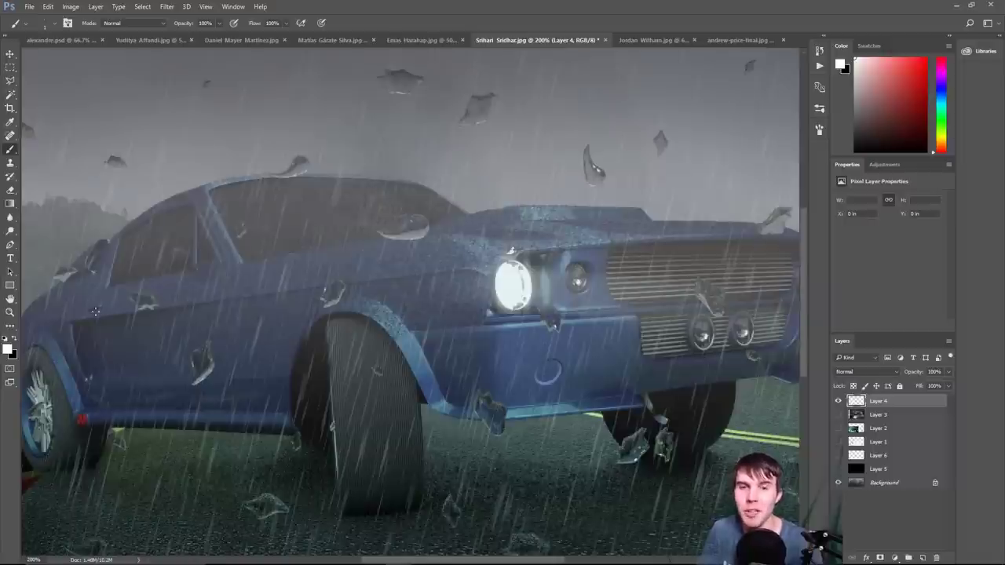
pyautogui.hotkey('ctrl', '-')
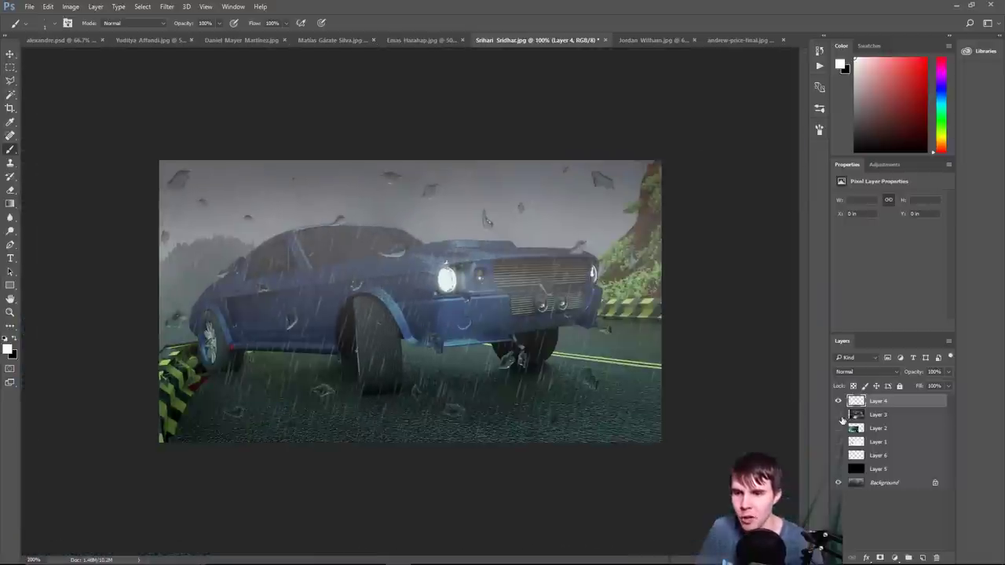
pyautogui.click(838, 413)
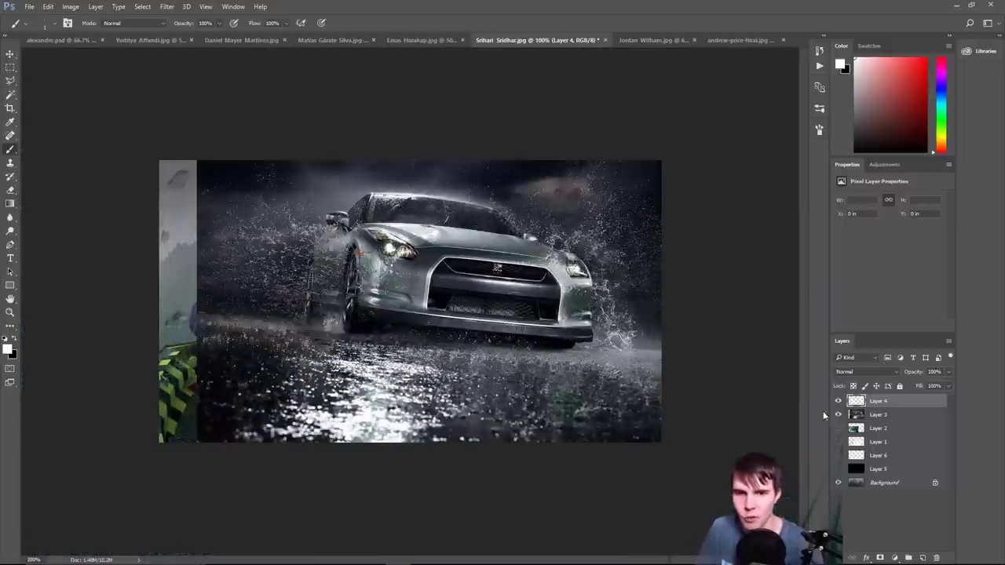
pyautogui.hotkey('ctrl', '+')
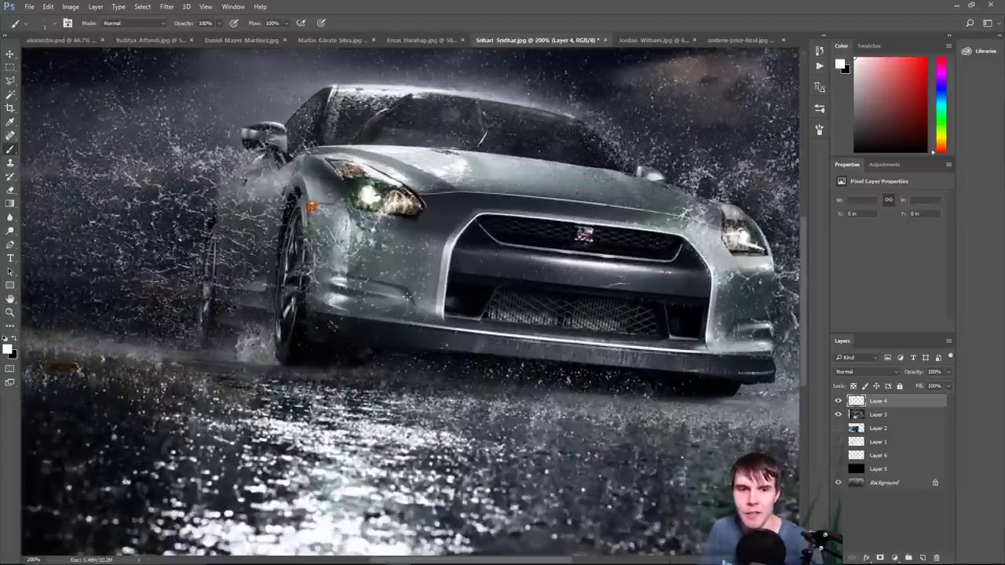
pyautogui.click(838, 414)
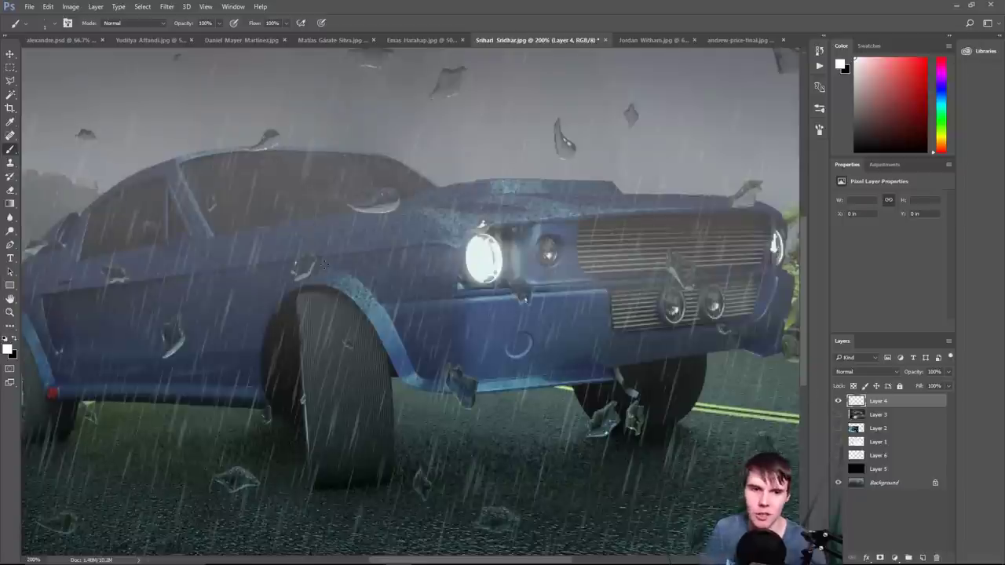
pyautogui.hotkey('ctrl', '-')
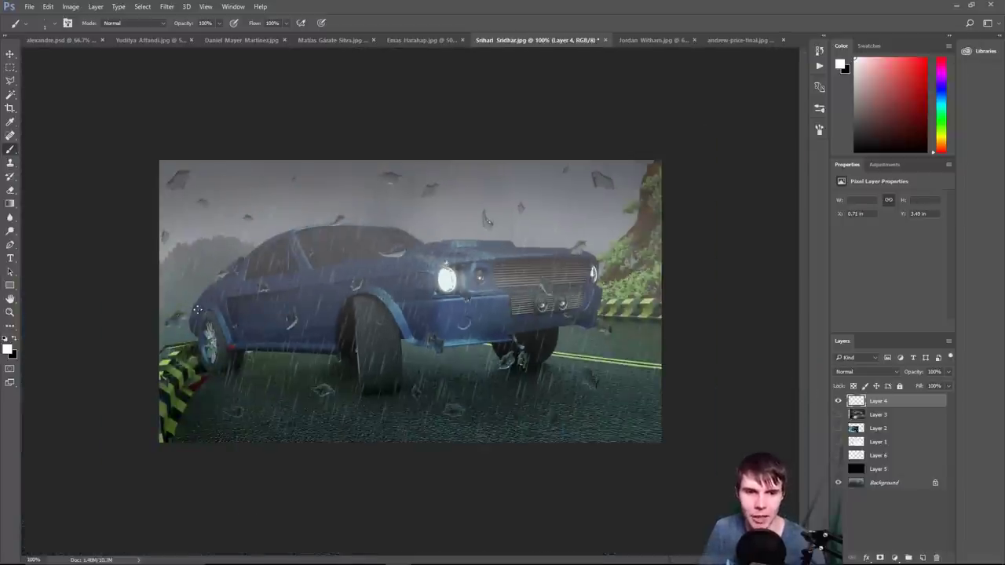
# - Try dabbing small white marks just behind the car's rear fender, and erase them
pyautogui.click(200, 310)
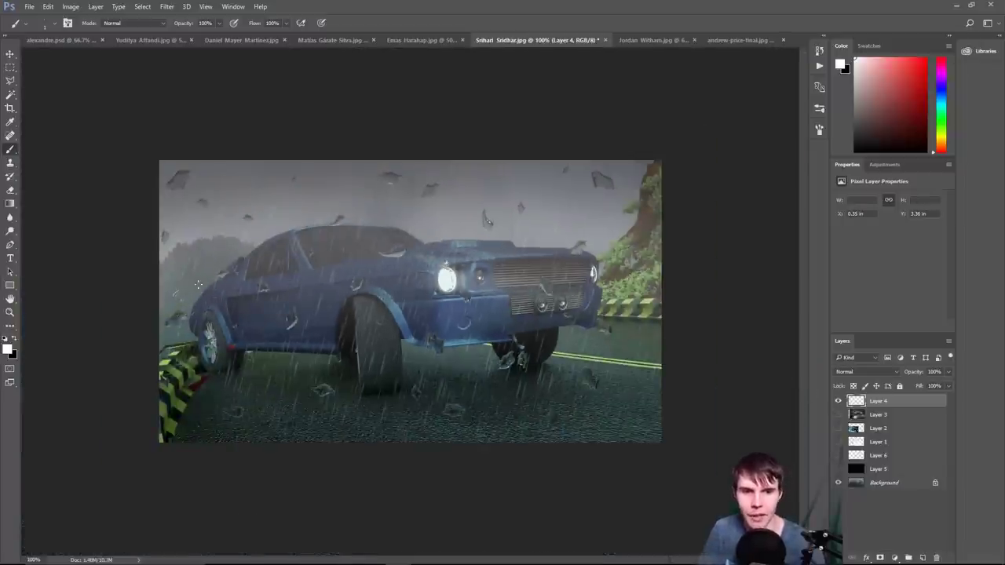
pyautogui.press('e')
pyautogui.click(186, 291)
pyautogui.press('b')
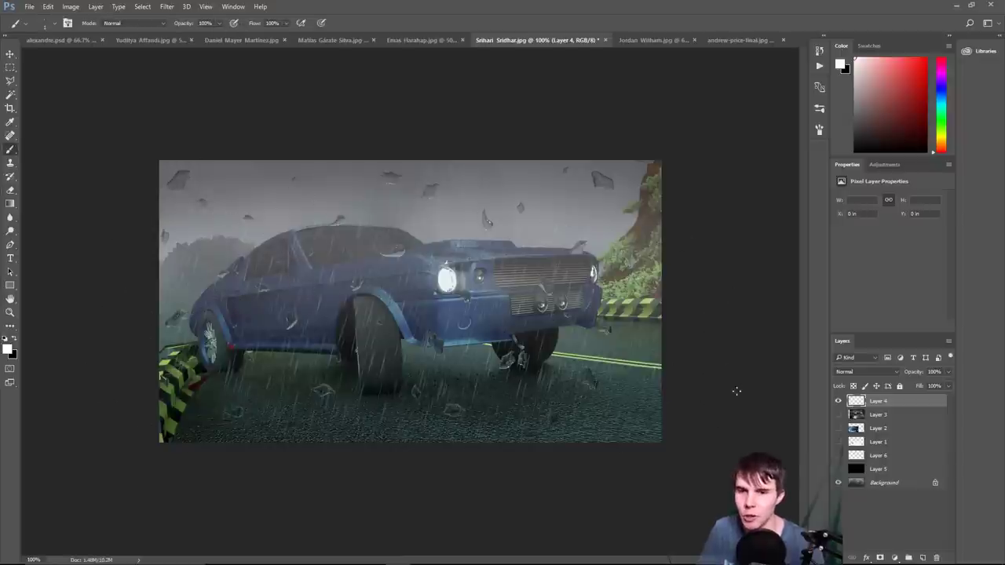
# - Show Layer 2 to examine the lit outline of the black car reference in the rain, and hide it again
pyautogui.click(838, 428)
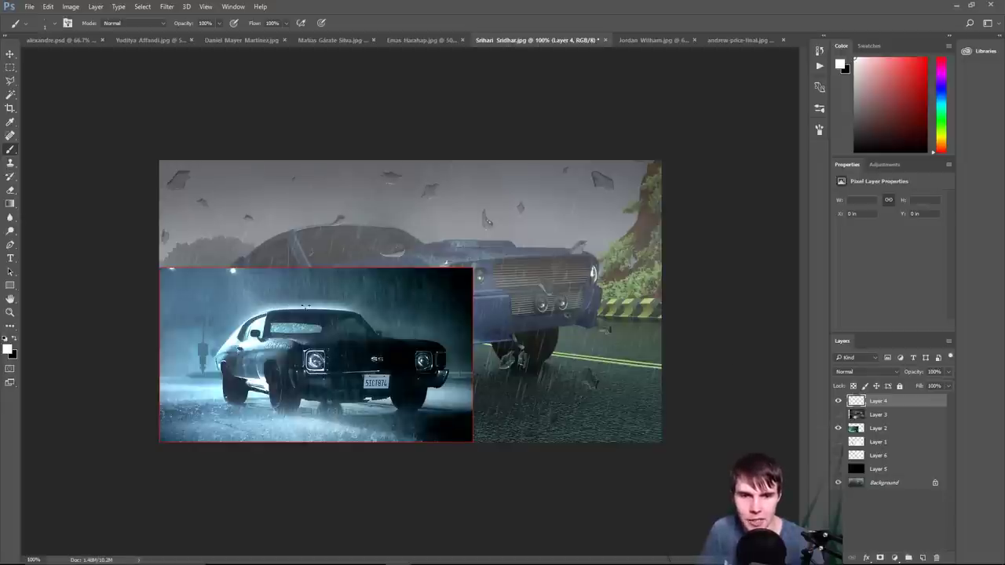
pyautogui.press('e')
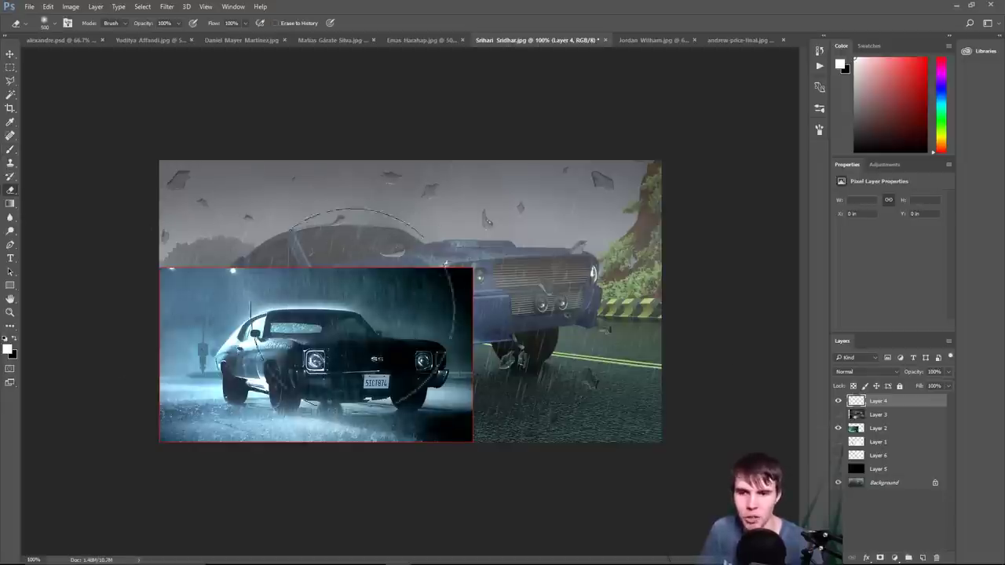
pyautogui.press('b')
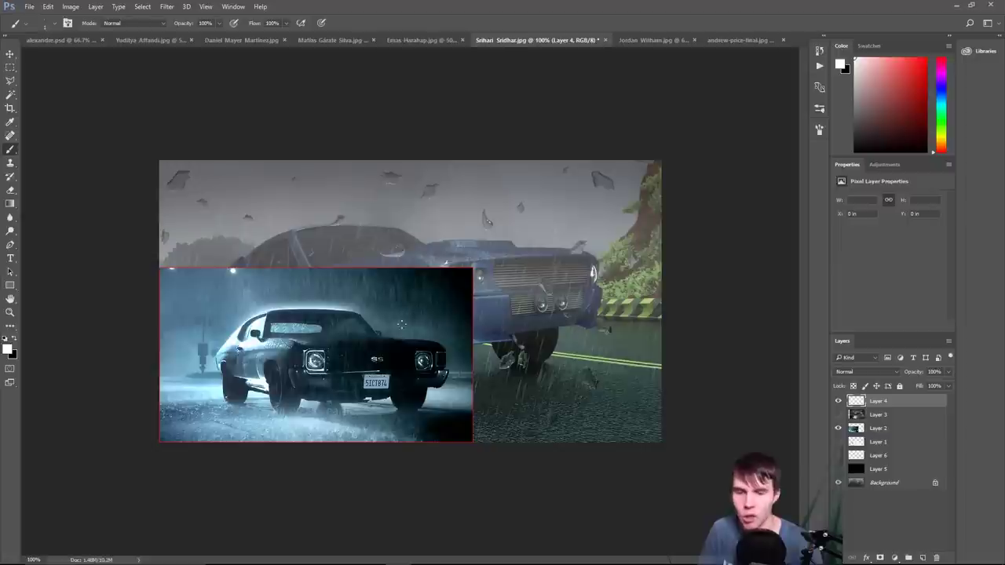
pyautogui.click(838, 428)
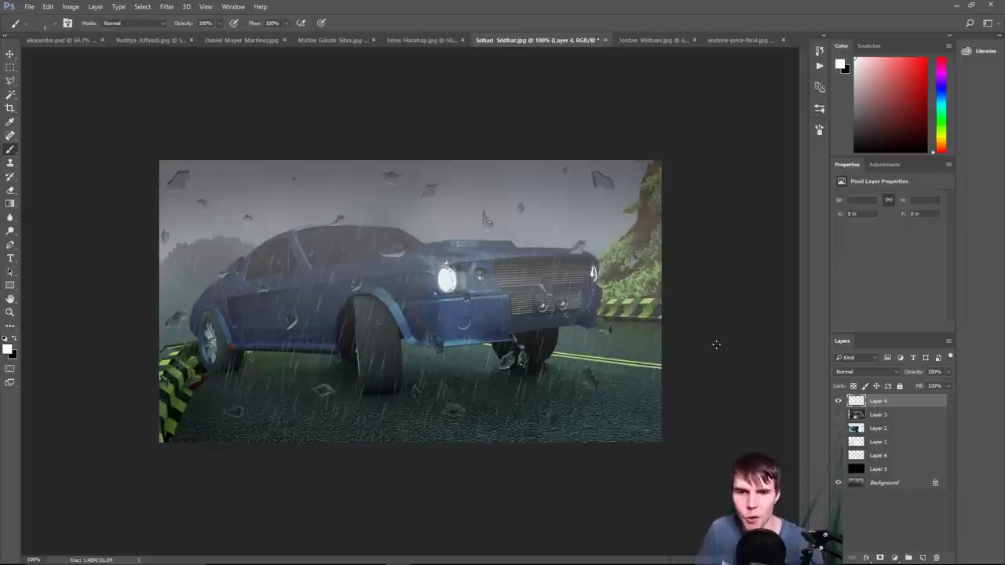
# - Try marking highlights along the car's outline from rear to grille, clear them, and briefly show Layer 3 for comparison
pyautogui.click(428, 239)
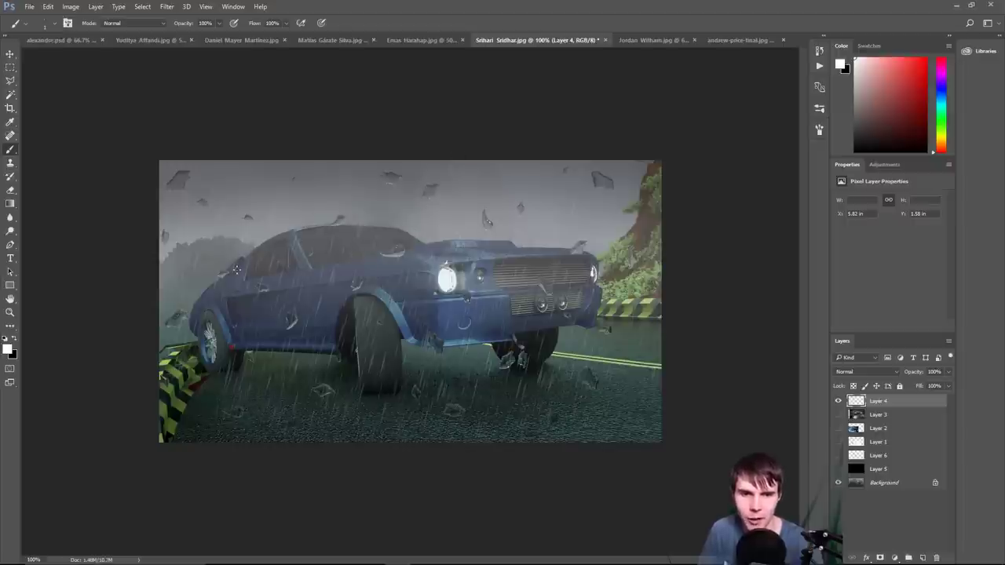
pyautogui.click(206, 271)
pyautogui.moveTo(206, 271)
pyautogui.mouseDown()
pyautogui.moveTo(360, 226)
pyautogui.moveTo(479, 299)
pyautogui.moveTo(243, 282)
pyautogui.moveTo(539, 306)
pyautogui.moveTo(548, 268)
pyautogui.mouseUp()
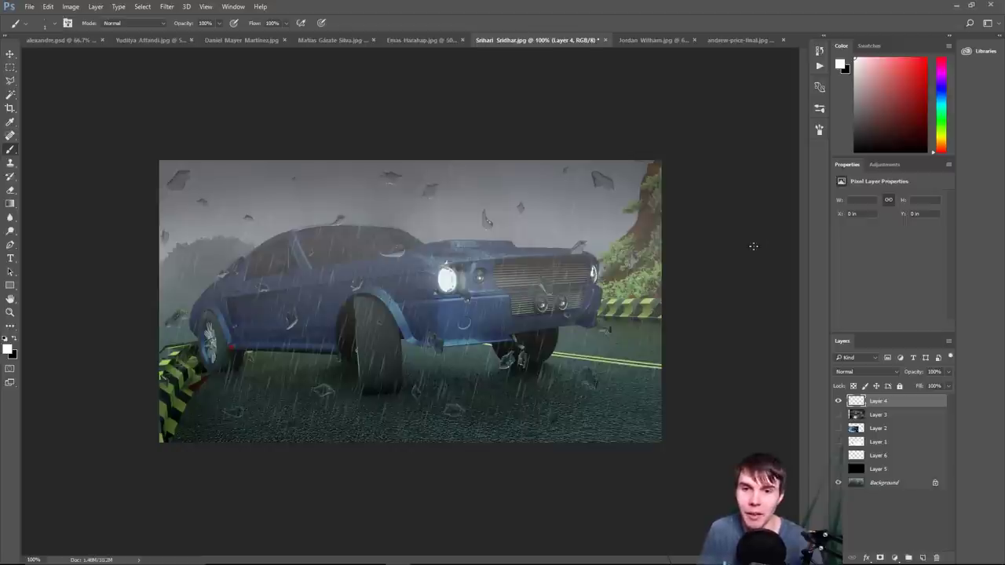
pyautogui.click(838, 414)
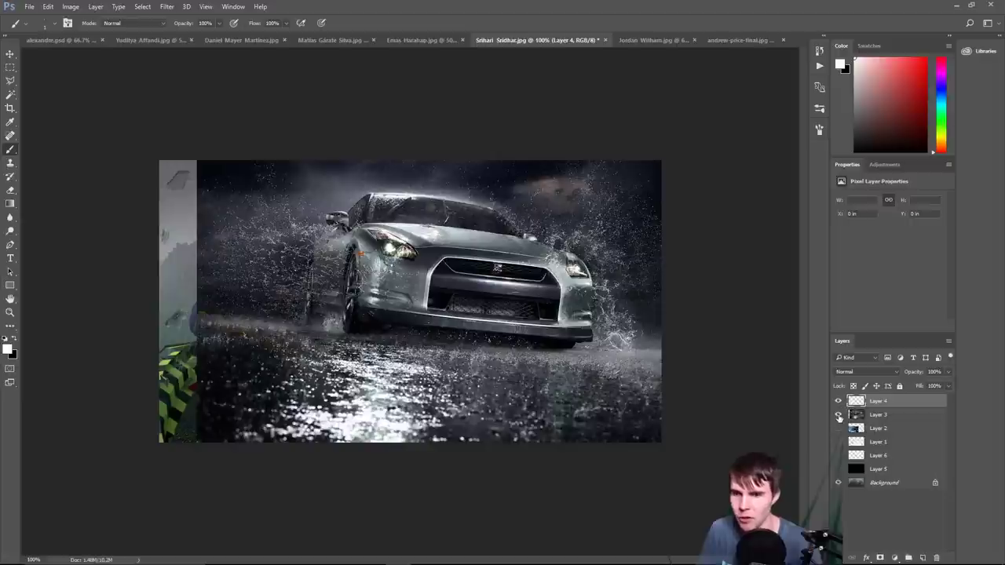
pyautogui.click(838, 414)
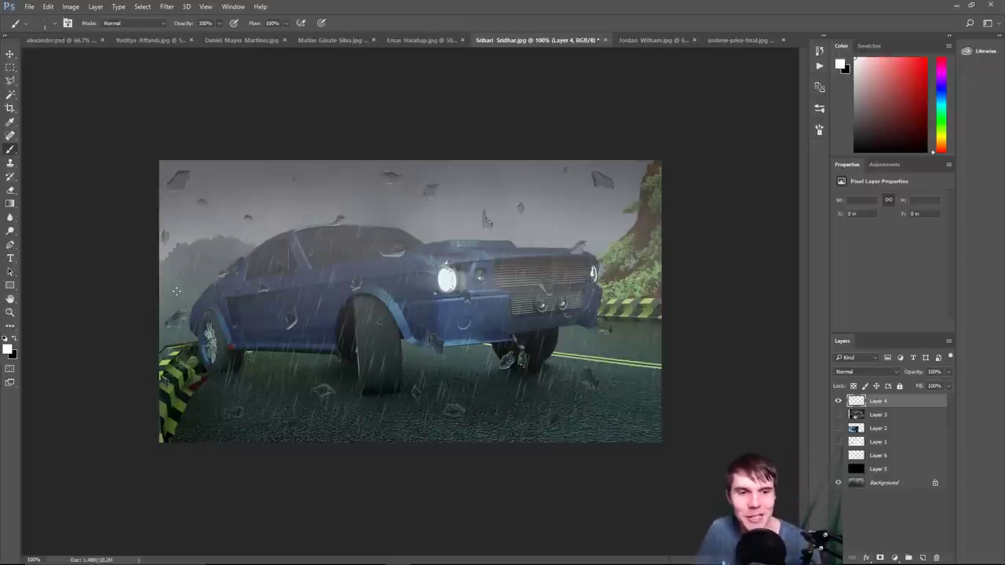
# - Try sketching white lines behind the rear wheel above the striped barrier, clear them, and examine the car's front underside at 200%
pyautogui.moveTo(176, 292)
pyautogui.mouseDown()
pyautogui.moveTo(188, 291)
pyautogui.moveTo(189, 338)
pyautogui.moveTo(162, 351)
pyautogui.mouseUp()
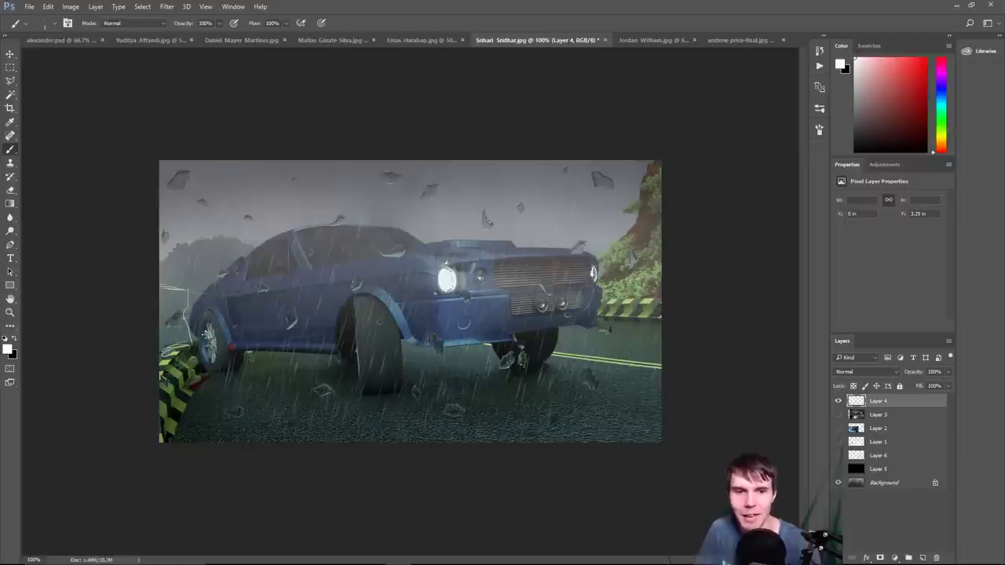
pyautogui.moveTo(176, 311); pyautogui.dragTo(191, 348)
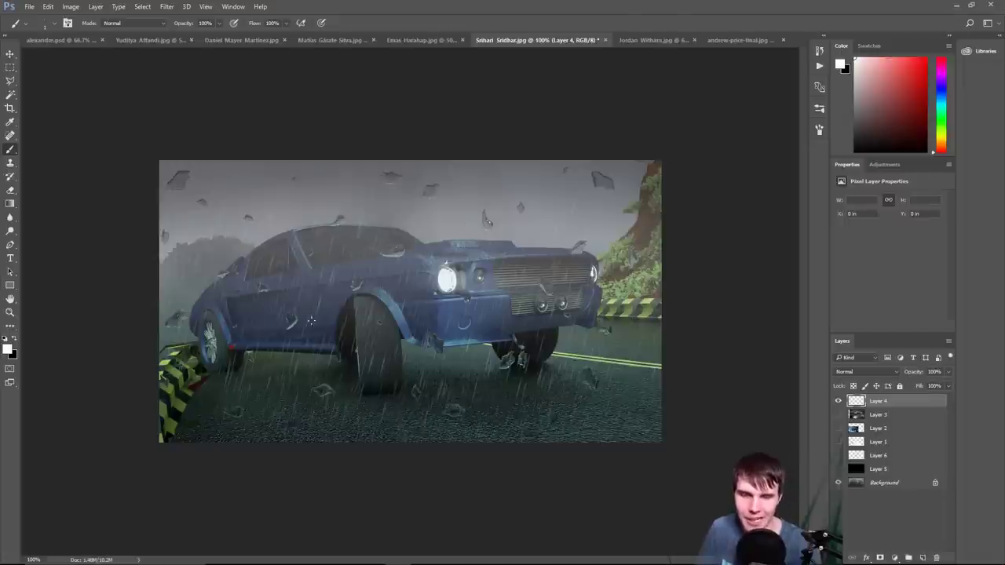
pyautogui.scroll(1, 490, 361)
pyautogui.moveTo(549, 369)
pyautogui.mouseDown()
pyautogui.moveTo(411, 323)
pyautogui.moveTo(547, 360)
pyautogui.mouseUp()
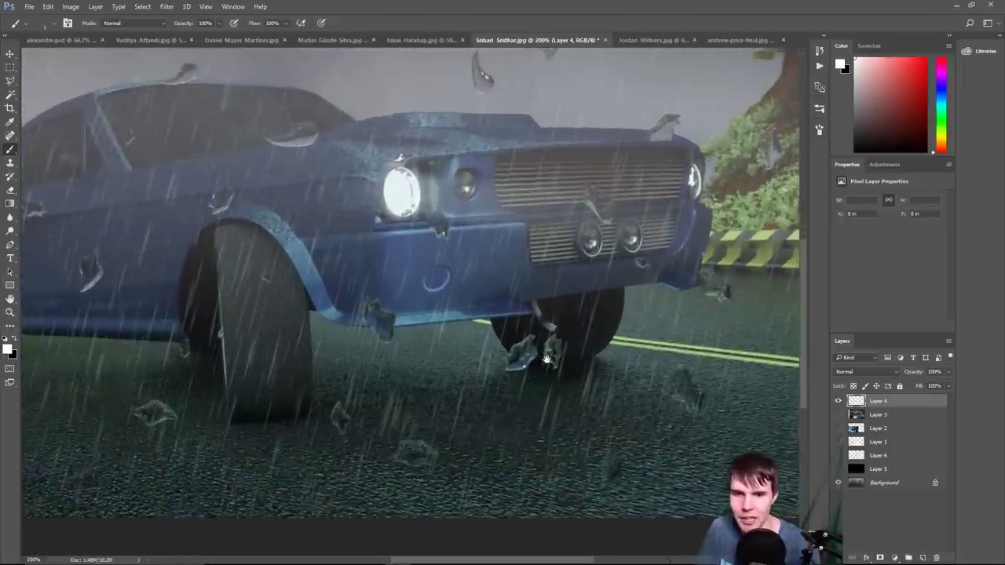
pyautogui.scroll(-1, 547, 360)
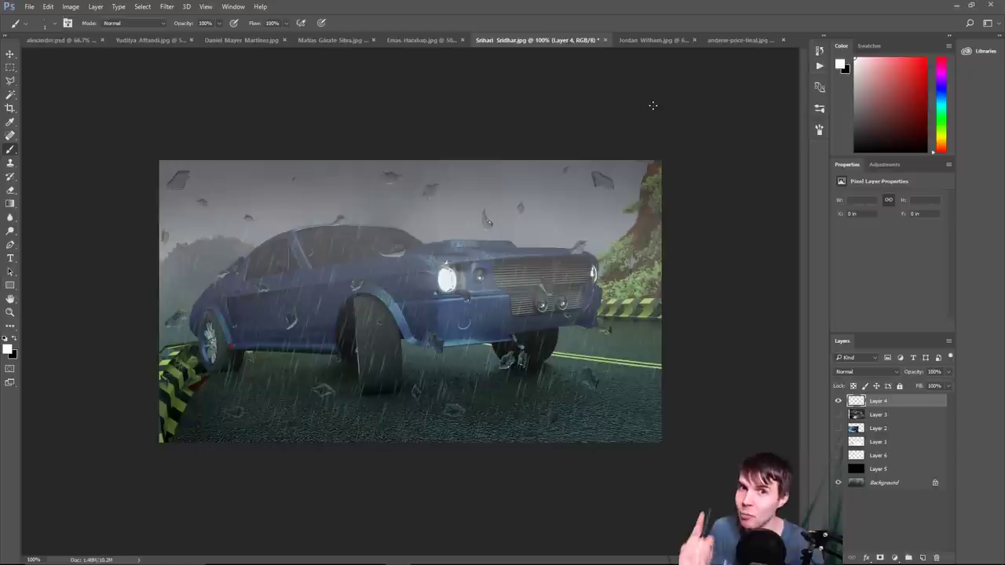
# - Switch to the sci-fi wasteland image with the crashed red ship and hide its Layer 2
pyautogui.click(667, 41)
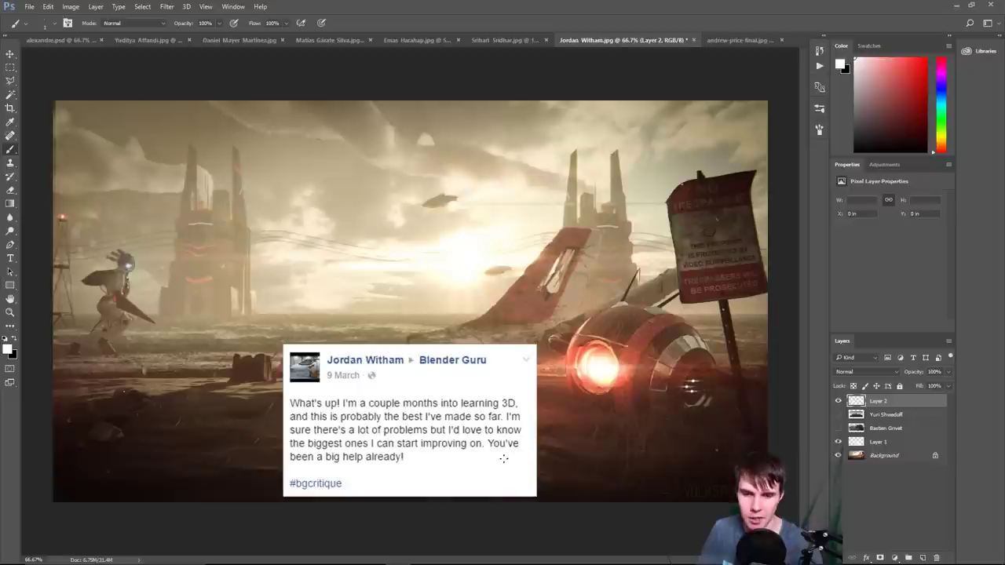
pyautogui.click(838, 402)
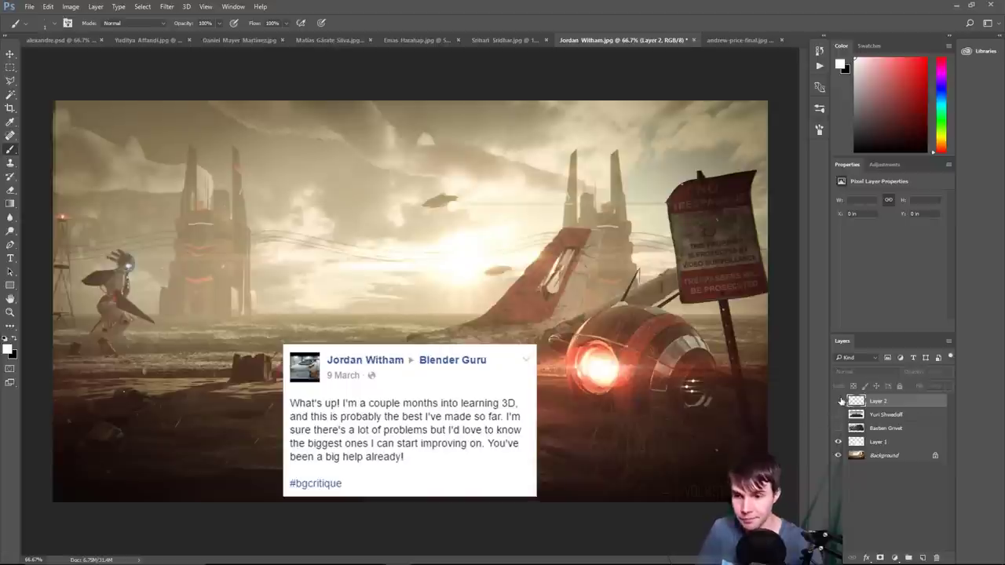
# - Show Layer 2 with Layer 1 hidden, and mark the glowing engine, sign, ship tail, far tower, cables and running figure in white
pyautogui.click(838, 402)
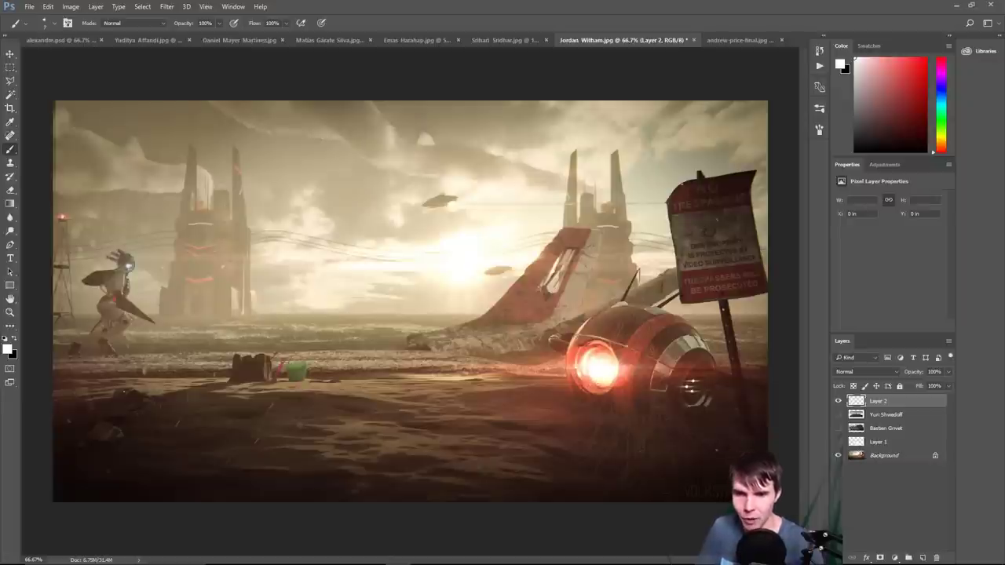
pyautogui.moveTo(600, 316)
pyautogui.mouseDown()
pyautogui.moveTo(562, 376)
pyautogui.moveTo(654, 346)
pyautogui.mouseUp()
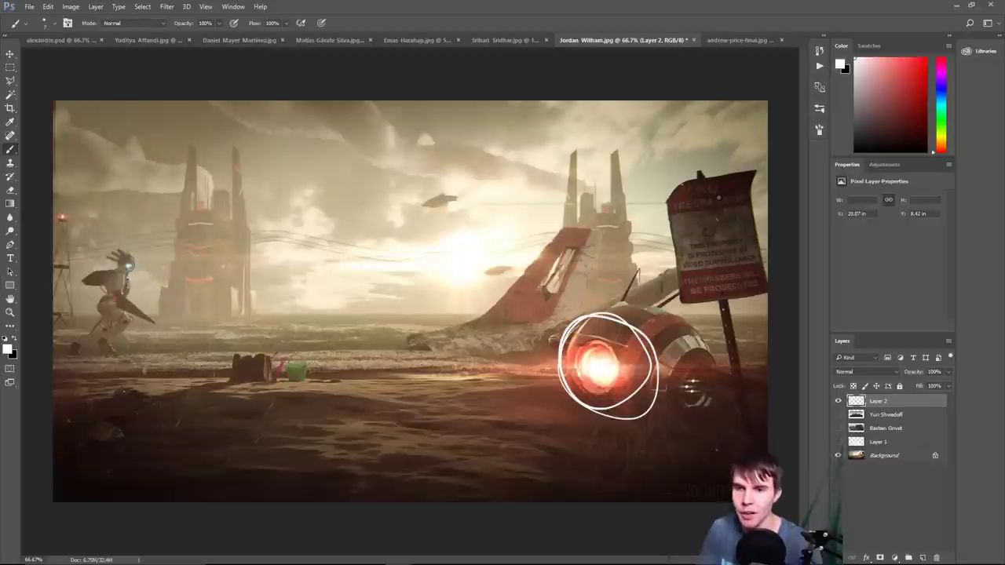
pyautogui.moveTo(710, 169)
pyautogui.mouseDown()
pyautogui.moveTo(673, 259)
pyautogui.moveTo(765, 287)
pyautogui.moveTo(695, 172)
pyautogui.mouseUp()
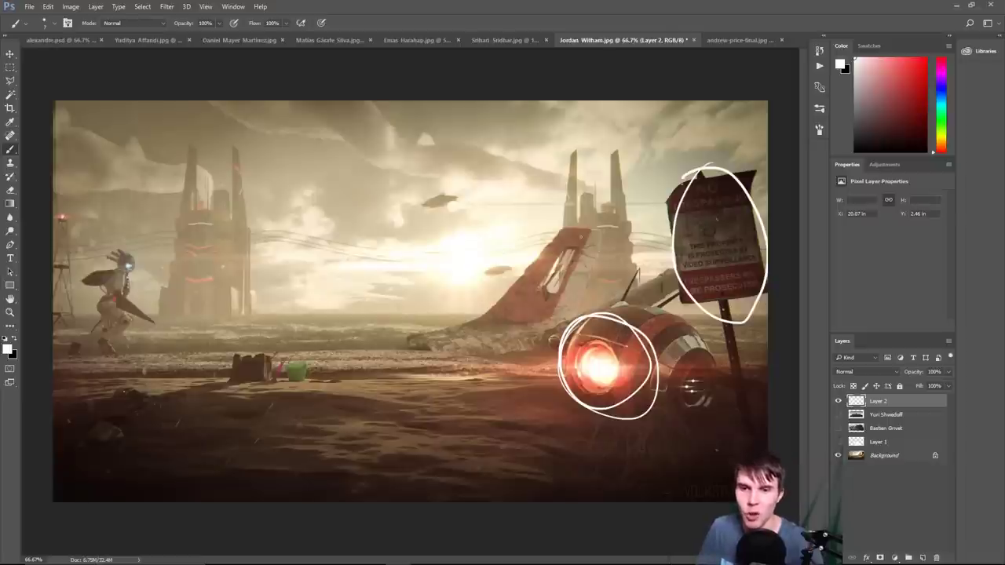
pyautogui.moveTo(582, 232)
pyautogui.mouseDown()
pyautogui.moveTo(468, 362)
pyautogui.moveTo(616, 337)
pyautogui.moveTo(700, 252)
pyautogui.moveTo(577, 236)
pyautogui.mouseUp()
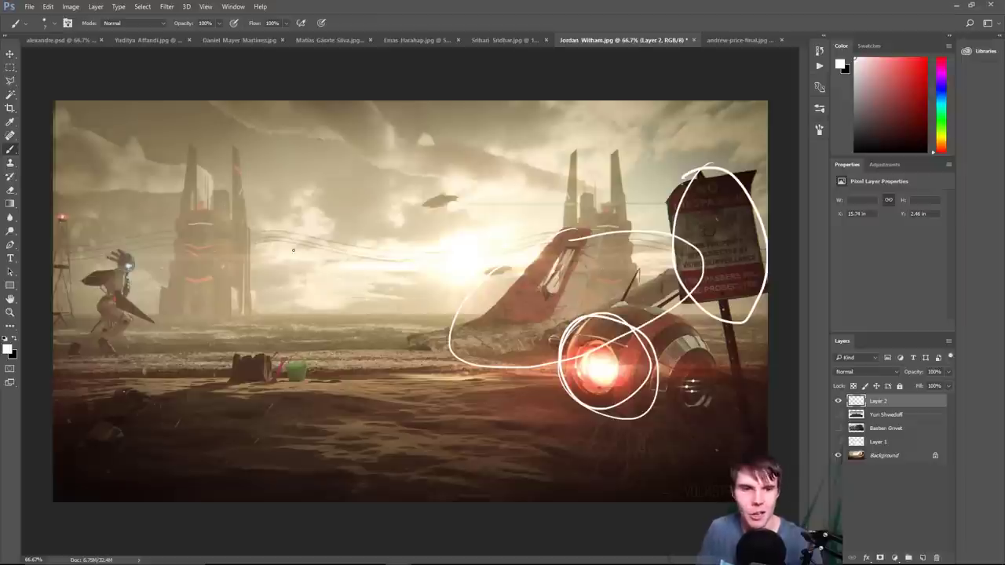
pyautogui.moveTo(201, 150)
pyautogui.mouseDown()
pyautogui.moveTo(232, 319)
pyautogui.moveTo(203, 163)
pyautogui.mouseUp()
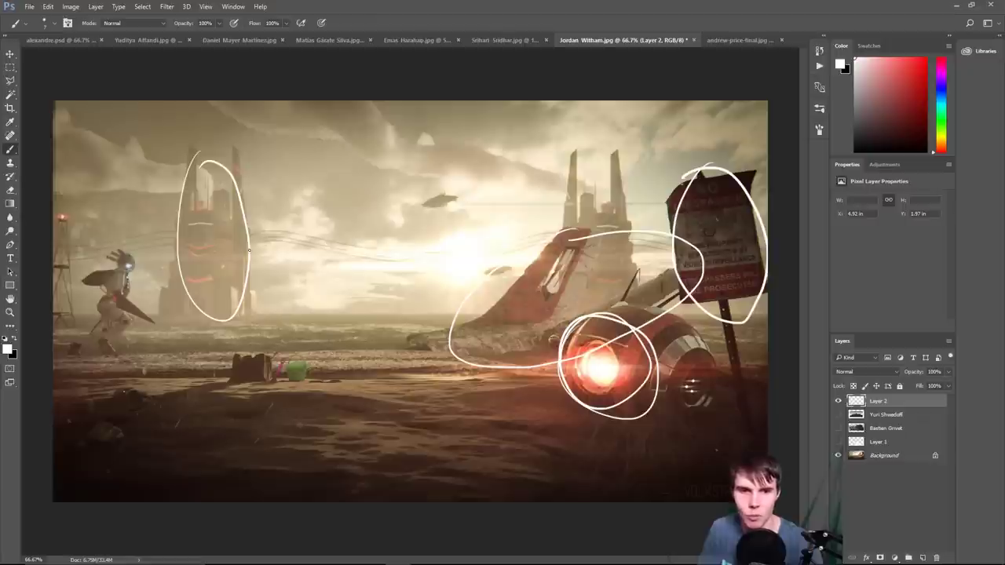
pyautogui.moveTo(237, 233)
pyautogui.mouseDown()
pyautogui.moveTo(368, 259)
pyautogui.moveTo(538, 230)
pyautogui.mouseUp()
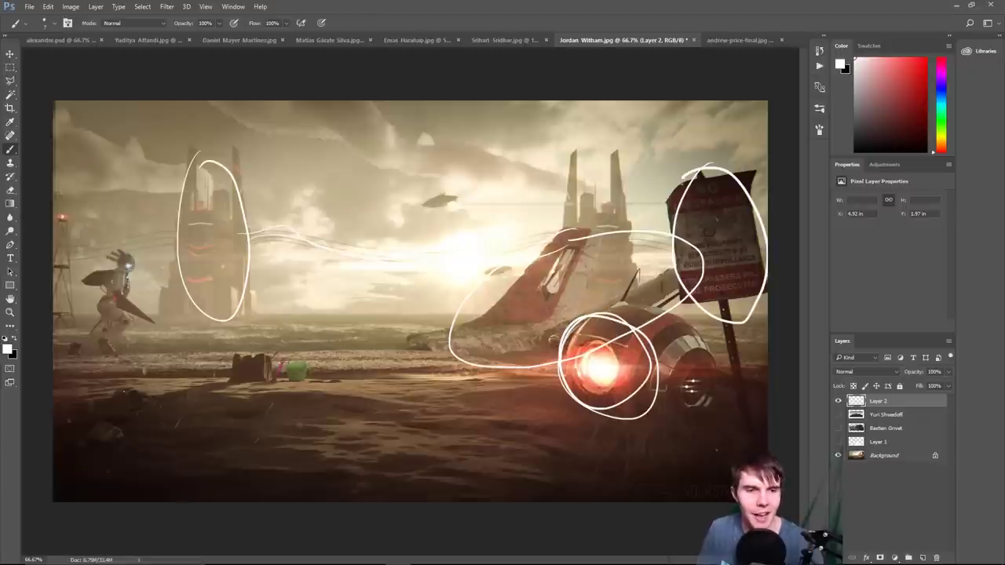
pyautogui.moveTo(79, 268); pyautogui.dragTo(88, 234)
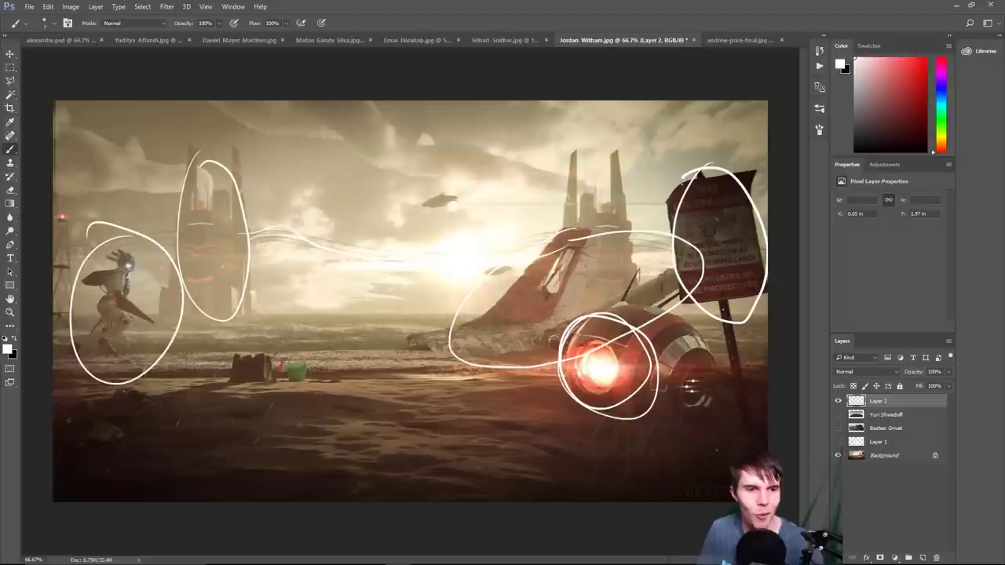
# - Circle the sun in black and the dark crates with the green bucket on the sand in white
pyautogui.moveTo(444, 208)
pyautogui.mouseDown()
pyautogui.moveTo(534, 271)
pyautogui.moveTo(436, 238)
pyautogui.mouseUp()
pyautogui.press('x')
pyautogui.moveTo(471, 193)
pyautogui.mouseDown()
pyautogui.moveTo(416, 260)
pyautogui.moveTo(443, 224)
pyautogui.mouseUp()
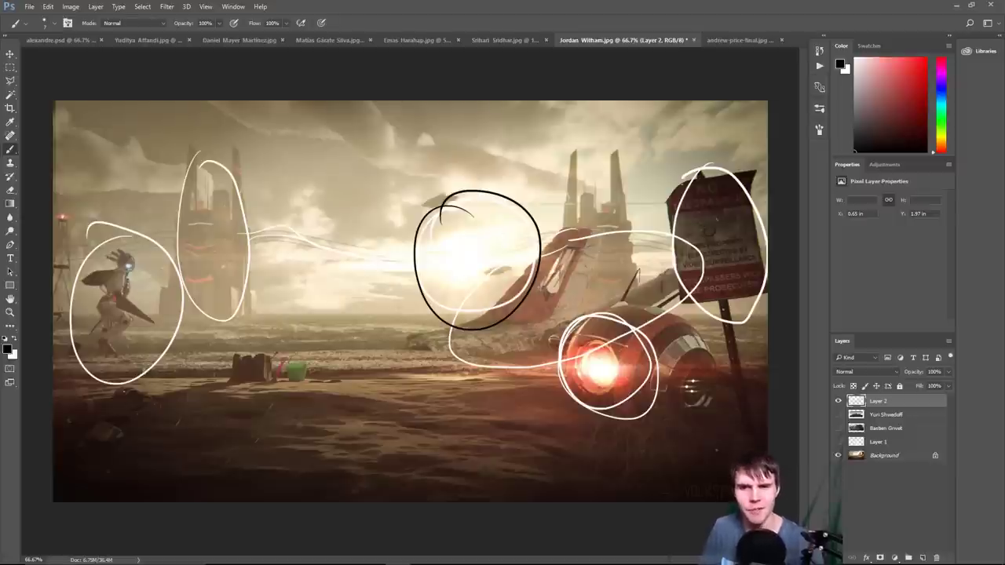
pyautogui.press('x')
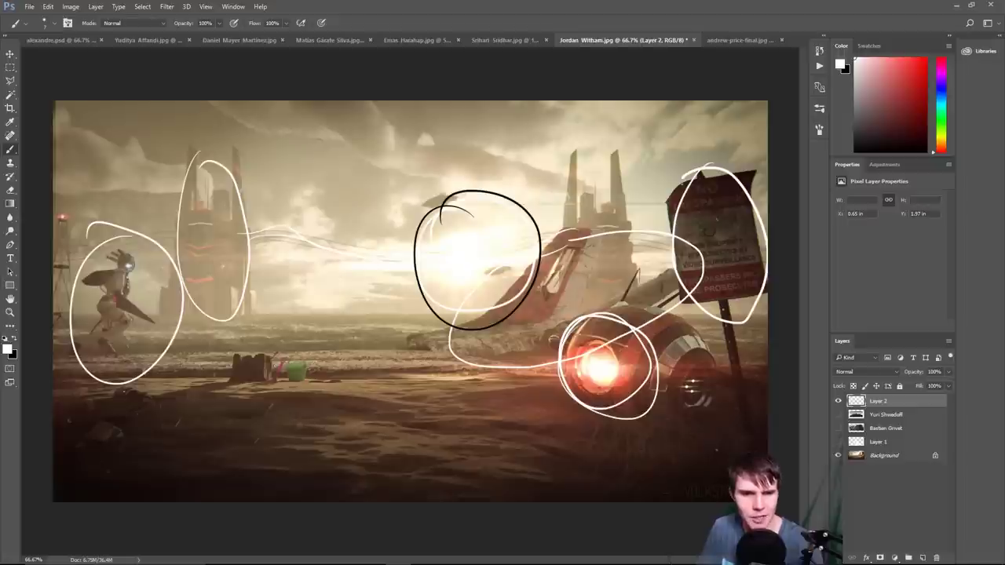
pyautogui.moveTo(273, 340)
pyautogui.mouseDown()
pyautogui.moveTo(235, 336)
pyautogui.moveTo(227, 345)
pyautogui.mouseUp()
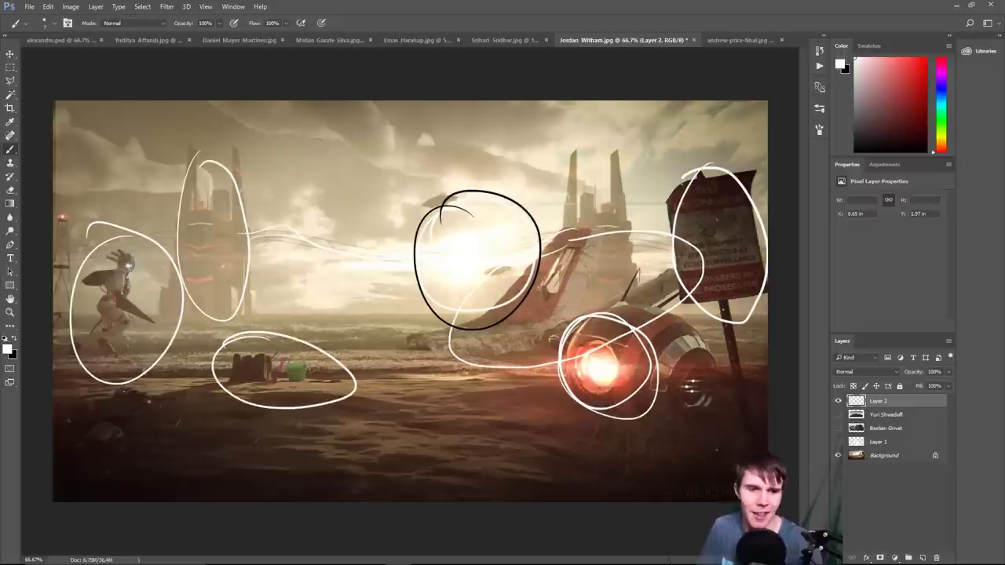
pyautogui.moveTo(157, 383)
pyautogui.mouseDown()
pyautogui.moveTo(91, 385)
pyautogui.moveTo(157, 377)
pyautogui.mouseUp()
# - Erase all the circles from Layer 2 and undo a further brush stroke on the crashed ship
pyautogui.press('e')
pyautogui.moveTo(330, 369)
pyautogui.mouseDown()
pyautogui.moveTo(220, 369)
pyautogui.moveTo(122, 149)
pyautogui.moveTo(130, 208)
pyautogui.moveTo(487, 259)
pyautogui.moveTo(445, 422)
pyautogui.moveTo(715, 383)
pyautogui.moveTo(711, 192)
pyautogui.moveTo(746, 200)
pyautogui.mouseUp()
pyautogui.press('b')
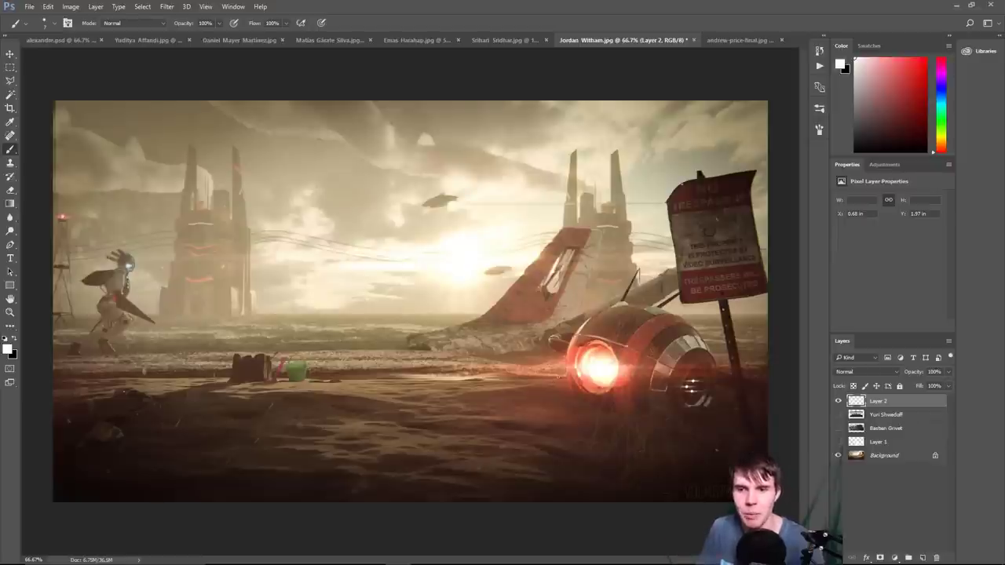
pyautogui.moveTo(690, 385)
pyautogui.mouseDown()
pyautogui.moveTo(550, 311)
pyautogui.moveTo(689, 386)
pyautogui.mouseUp()
pyautogui.hotkey('ctrl', 'z')
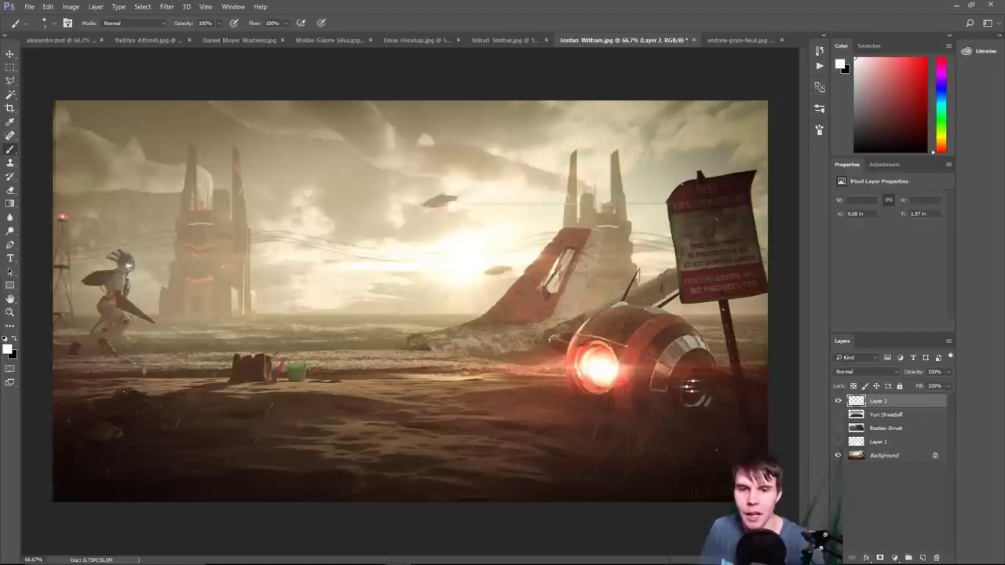
# - Crop away the left part of the scene, keeping a roughly square frame around the sun, crashed ship and sign
pyautogui.press('c')
pyautogui.moveTo(54, 305); pyautogui.dragTo(191, 338)
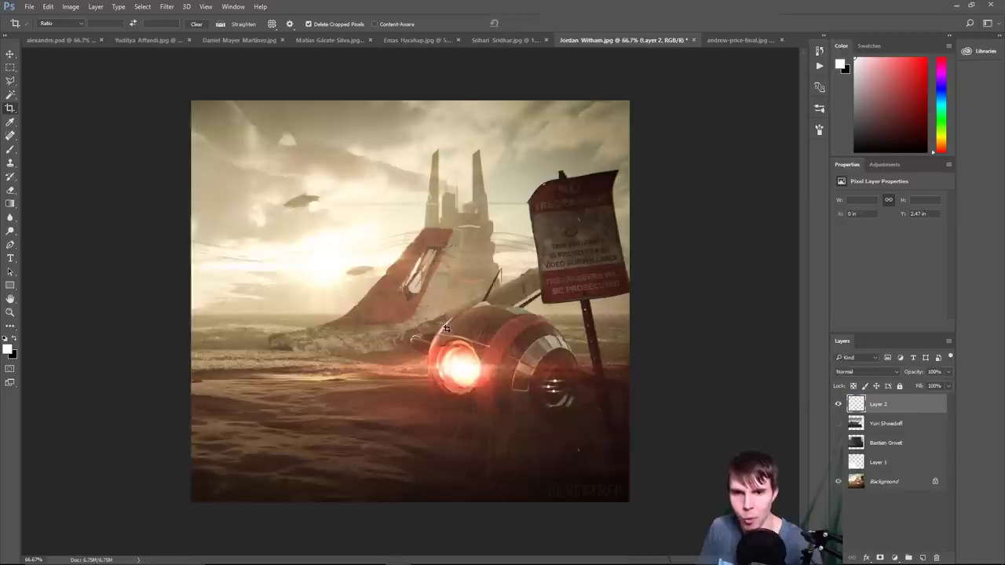
pyautogui.press('Return')
# - Circle the tower behind the ship in black, draw an arrow pointing left from it, and sketch a tower outline at the image's left edge
pyautogui.press('b')
pyautogui.press('x')
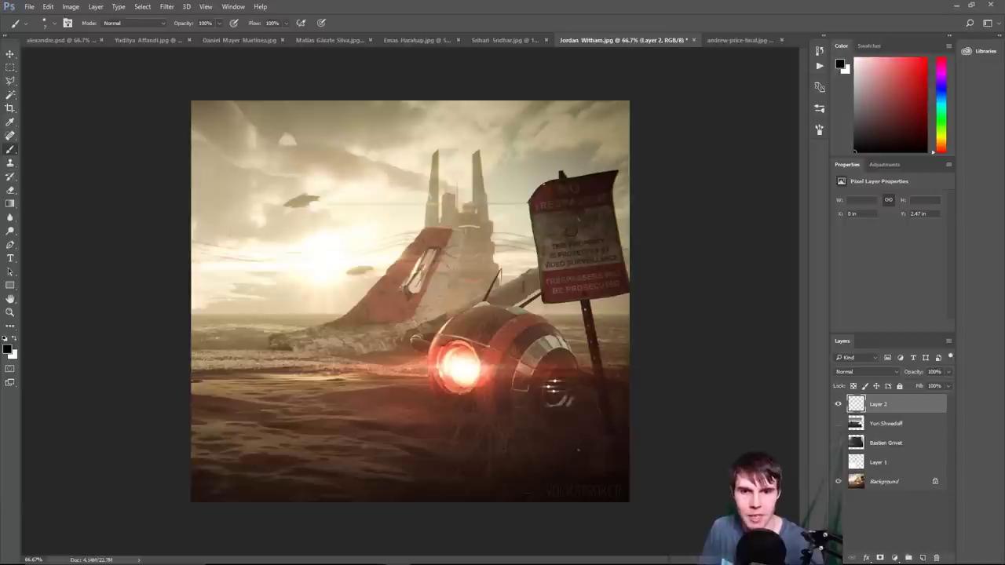
pyautogui.moveTo(471, 157); pyautogui.dragTo(492, 164)
pyautogui.moveTo(411, 224)
pyautogui.mouseDown()
pyautogui.moveTo(292, 207)
pyautogui.moveTo(322, 232)
pyautogui.mouseUp()
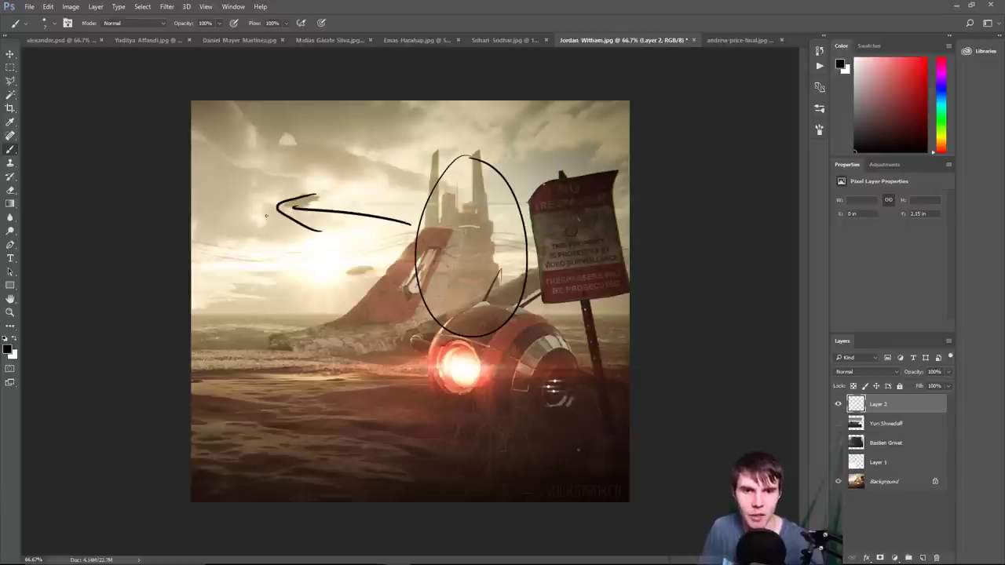
pyautogui.moveTo(198, 186)
pyautogui.mouseDown()
pyautogui.moveTo(286, 252)
pyautogui.moveTo(271, 350)
pyautogui.mouseUp()
pyautogui.moveTo(220, 166); pyautogui.dragTo(203, 342)
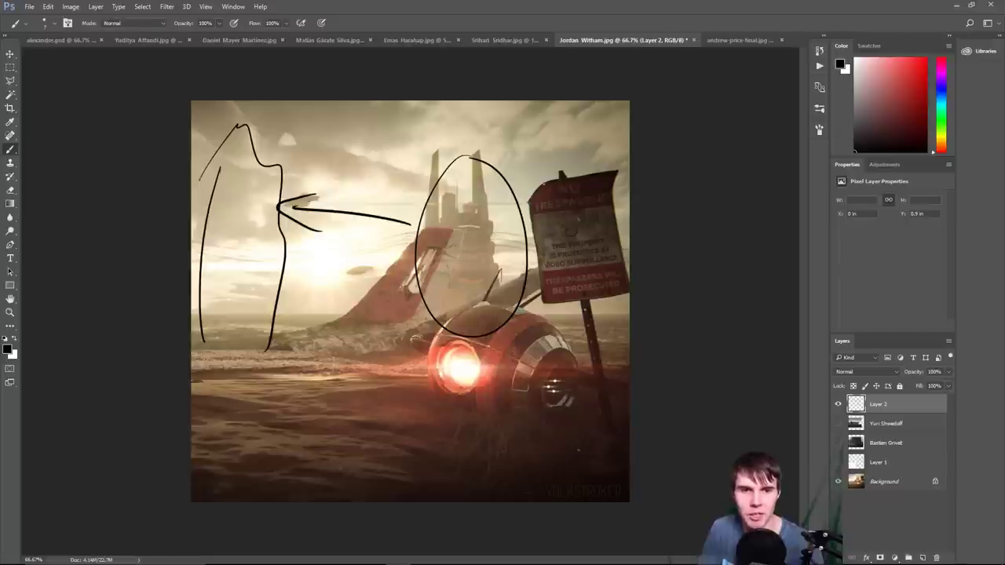
# - Try sketching sagging cables between the outlined tower and the circled one, plus curved lines across the sky above them
pyautogui.moveTo(317, 195)
pyautogui.mouseDown()
pyautogui.moveTo(282, 206)
pyautogui.moveTo(299, 196)
pyautogui.moveTo(324, 202)
pyautogui.mouseUp()
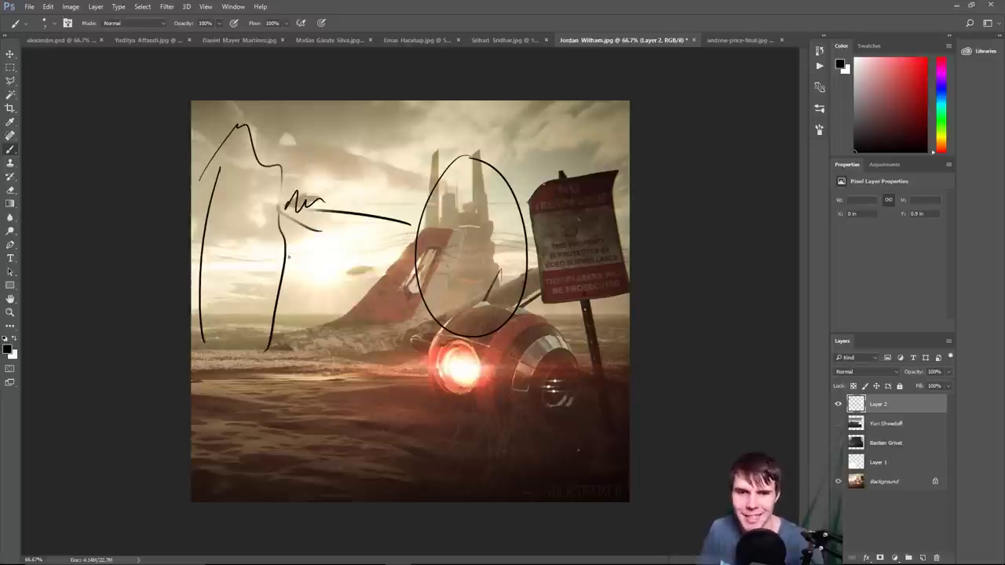
pyautogui.moveTo(289, 256)
pyautogui.mouseDown()
pyautogui.moveTo(424, 228)
pyautogui.moveTo(251, 248)
pyautogui.moveTo(433, 226)
pyautogui.mouseUp()
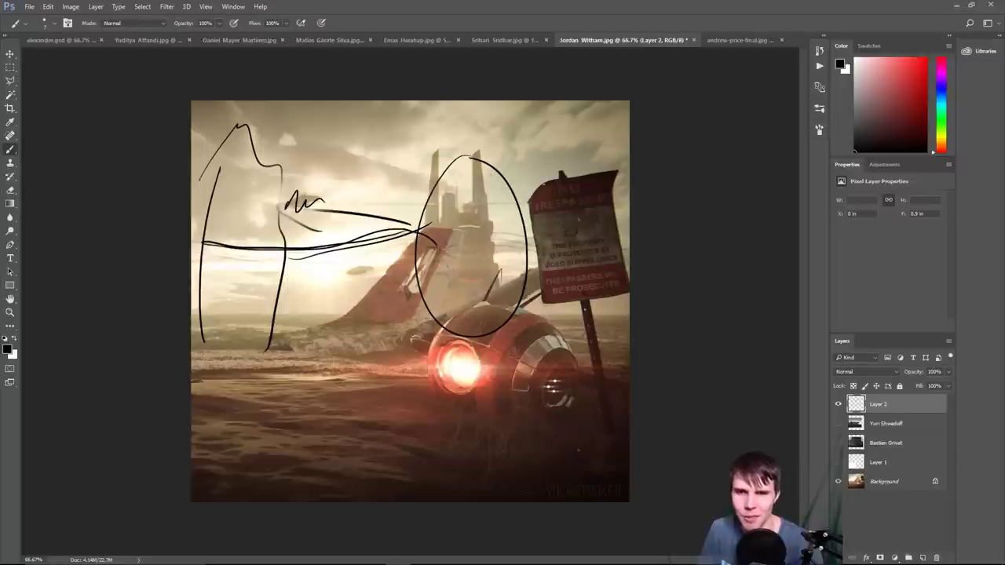
pyautogui.scroll(-1, 496, 234)
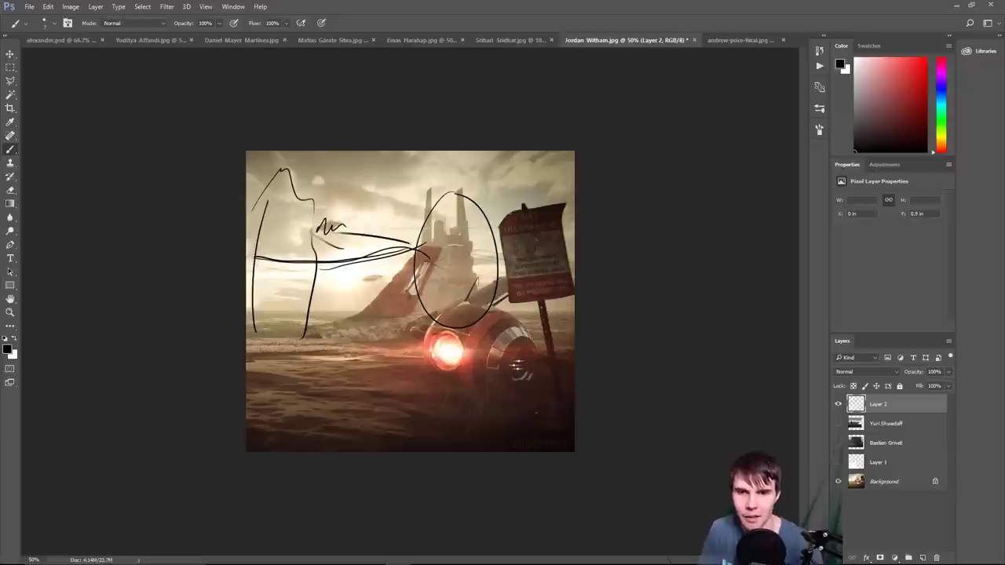
pyautogui.moveTo(423, 219); pyautogui.dragTo(248, 222)
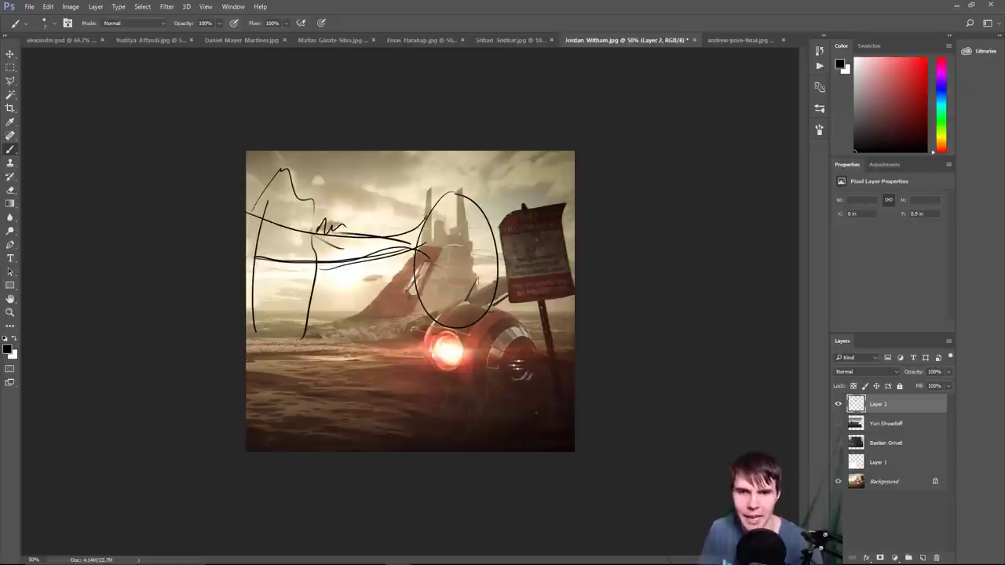
pyautogui.hotkey('ctrl', 'z')
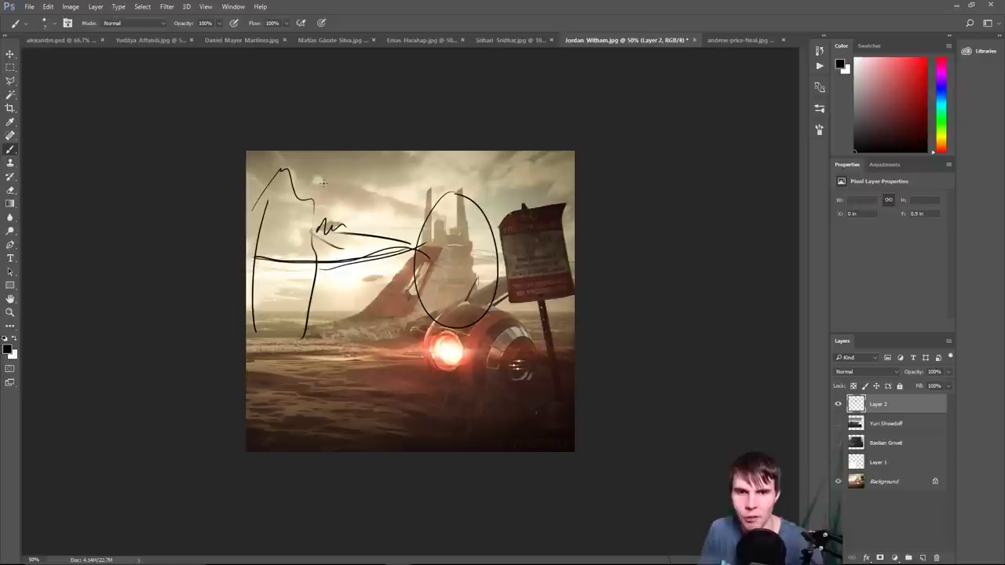
pyautogui.moveTo(325, 183)
pyautogui.mouseDown()
pyautogui.moveTo(385, 189)
pyautogui.moveTo(433, 164)
pyautogui.moveTo(304, 208)
pyautogui.mouseUp()
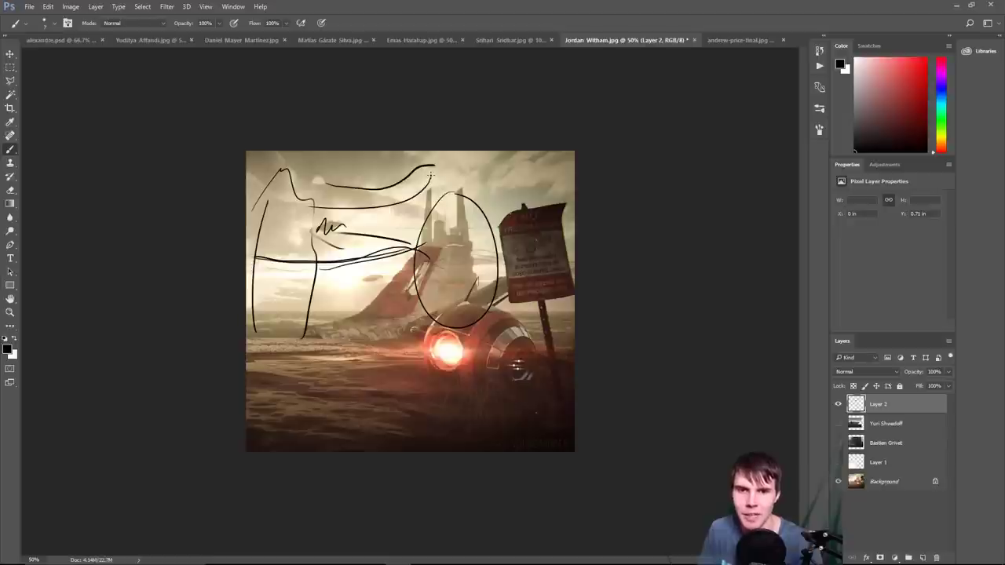
pyautogui.moveTo(425, 179); pyautogui.dragTo(436, 179)
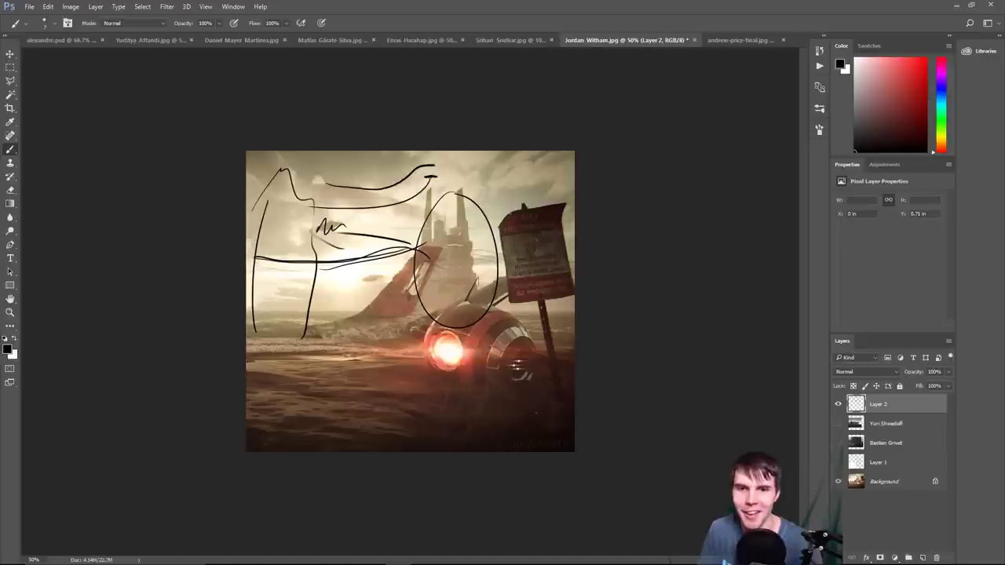
pyautogui.rightClick(434, 162)
pyautogui.press('Escape')
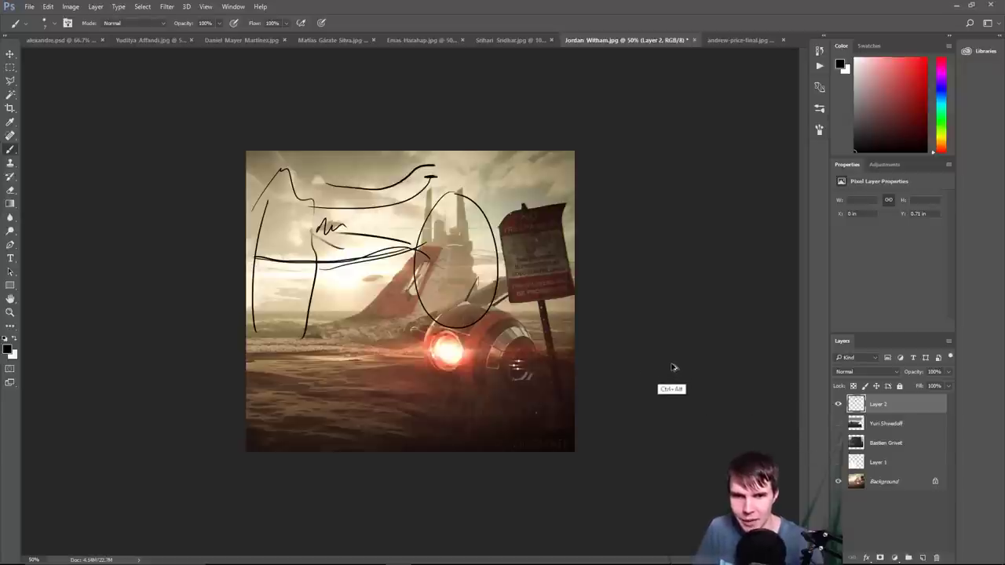
# - Undo all the black tower and cable sketches together with the crop
pyautogui.hotkey('ctrl', 'alt', 'z')
pyautogui.hotkey('ctrl', 'alt', 'z')
pyautogui.hotkey('ctrl', 'alt', 'z')
pyautogui.hotkey('ctrl', 'alt', 'z')
pyautogui.hotkey('ctrl', 'alt', 'z')
pyautogui.hotkey('ctrl', 'alt', 'z')
pyautogui.hotkey('ctrl', 'alt', 'z')
pyautogui.hotkey('ctrl', 'alt', 'z')
pyautogui.hotkey('ctrl', 'alt', 'z')
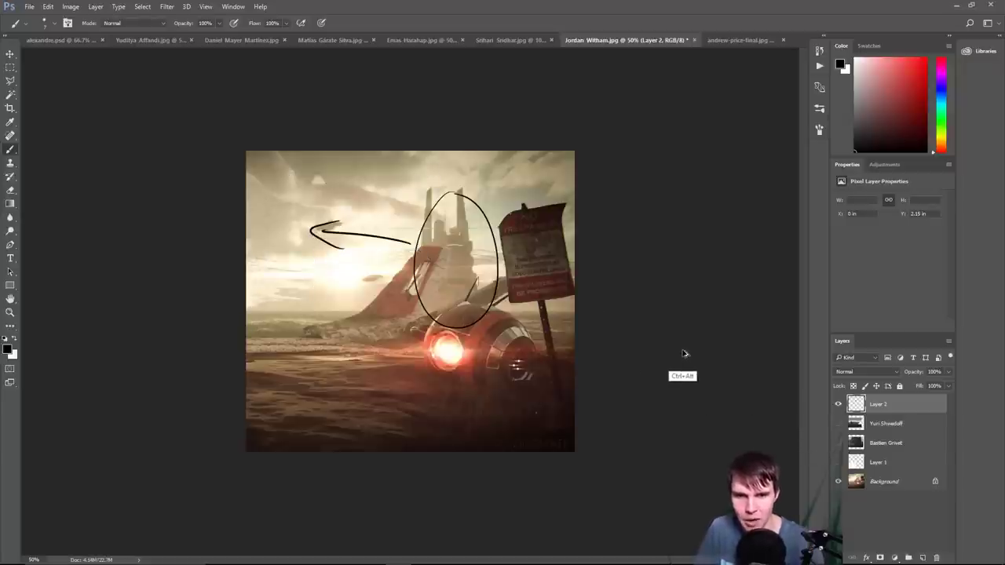
pyautogui.hotkey('ctrl', 'alt', 'z')
pyautogui.hotkey('ctrl', 'alt', 'z')
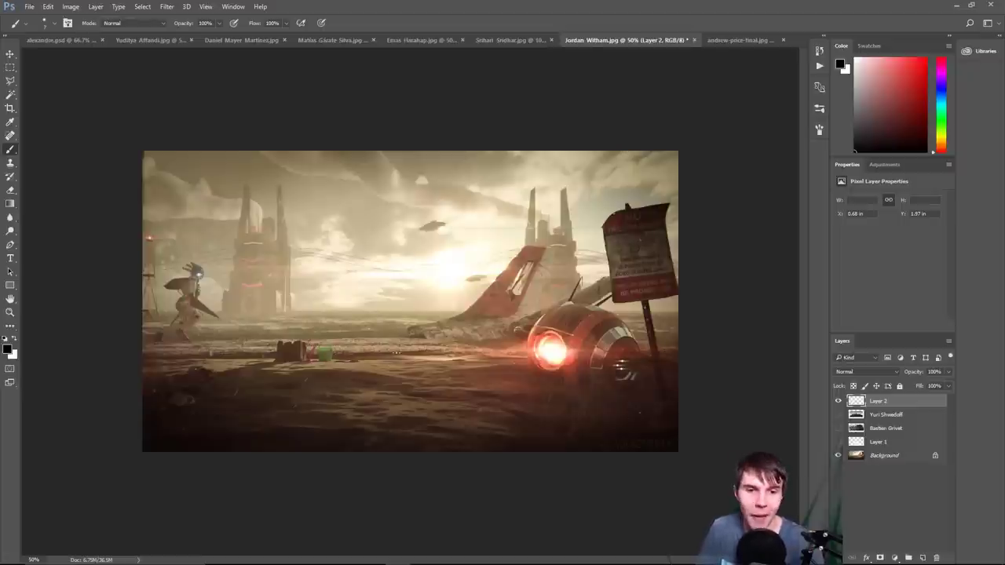
# - Try a black down arrow above the horizon and a circle around the crates and green bucket, undoing each mark
pyautogui.hotkey('ctrl', '+')
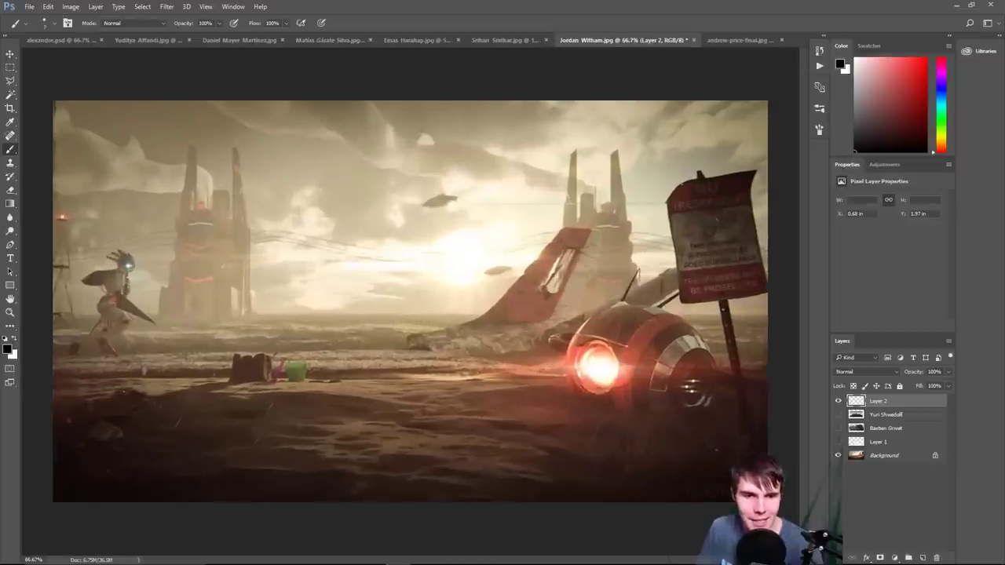
pyautogui.moveTo(336, 275); pyautogui.dragTo(337, 336)
pyautogui.moveTo(324, 300); pyautogui.dragTo(348, 301)
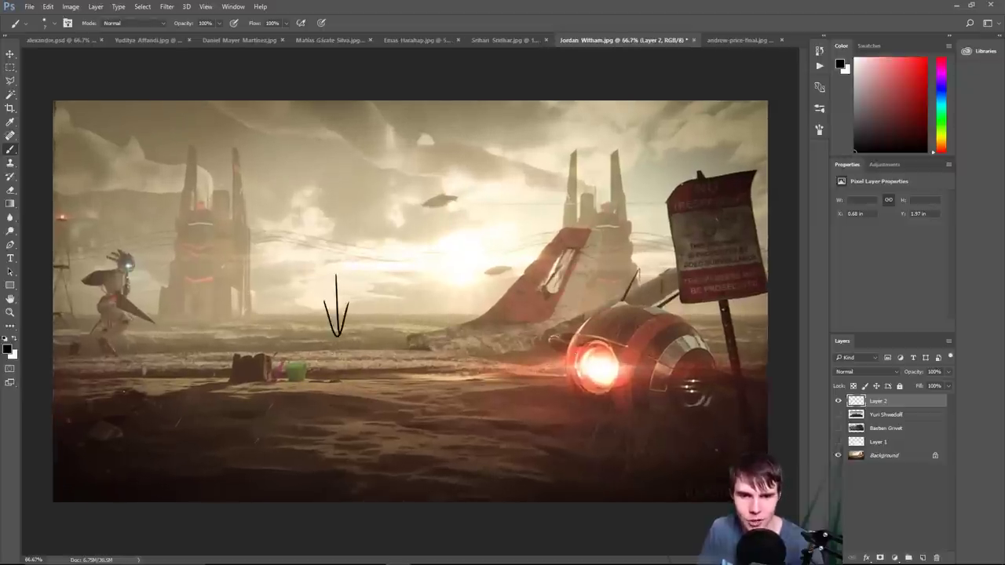
pyautogui.hotkey('ctrl', 'z')
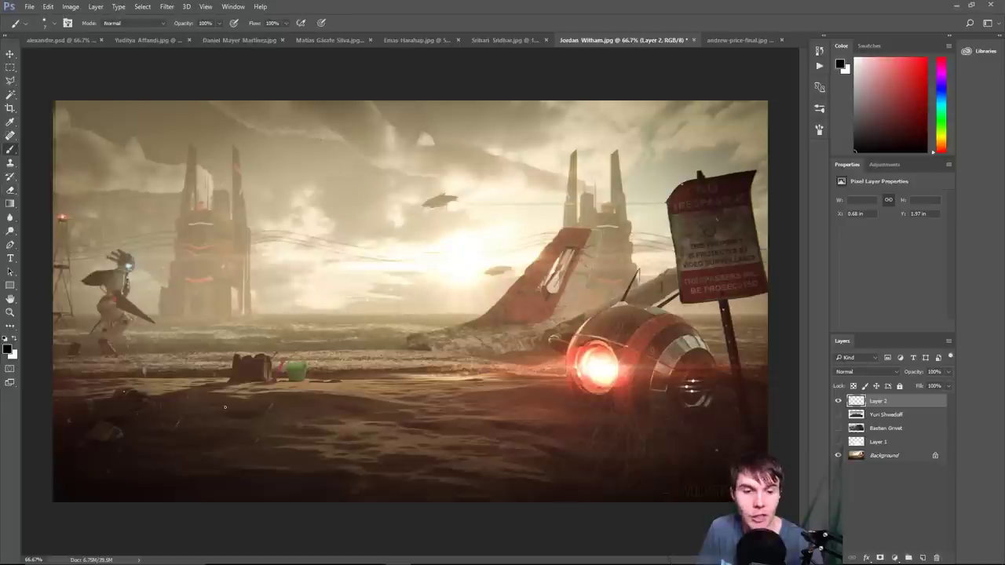
pyautogui.moveTo(236, 345); pyautogui.dragTo(227, 350)
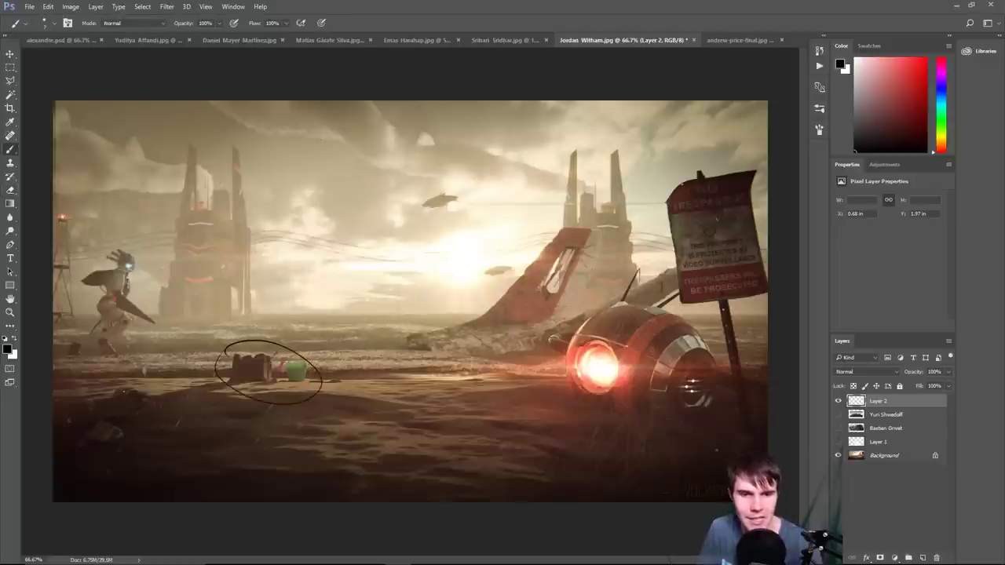
pyautogui.hotkey('ctrl', 'z')
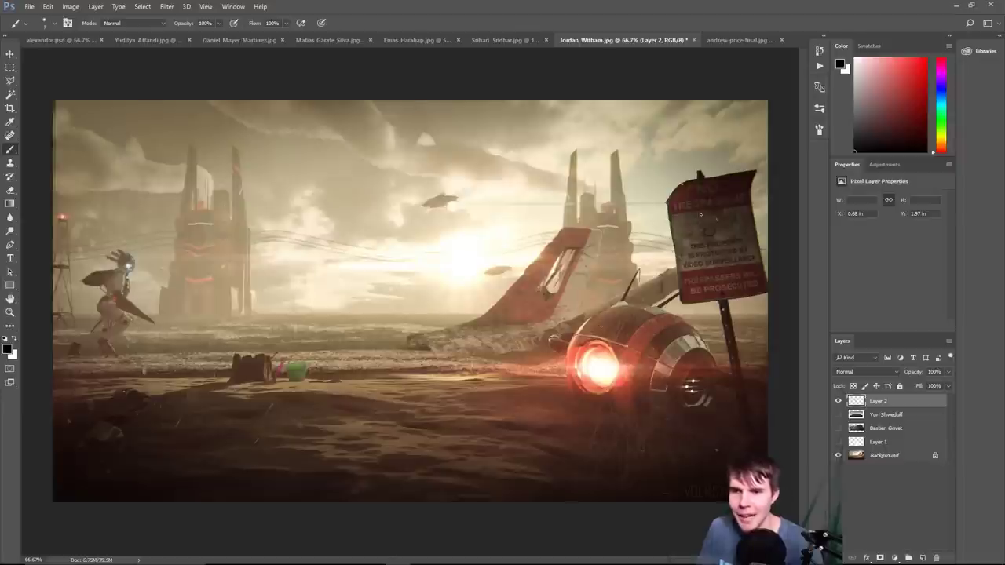
# - Show the Yuri Shwedoff reference layer over the scene and select it for comparison
pyautogui.press('e')
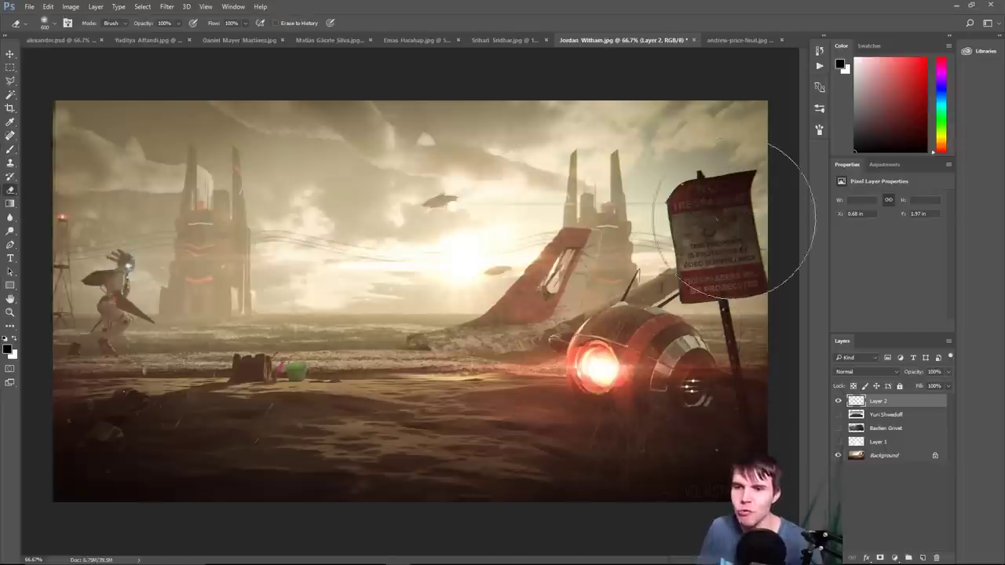
pyautogui.press('b')
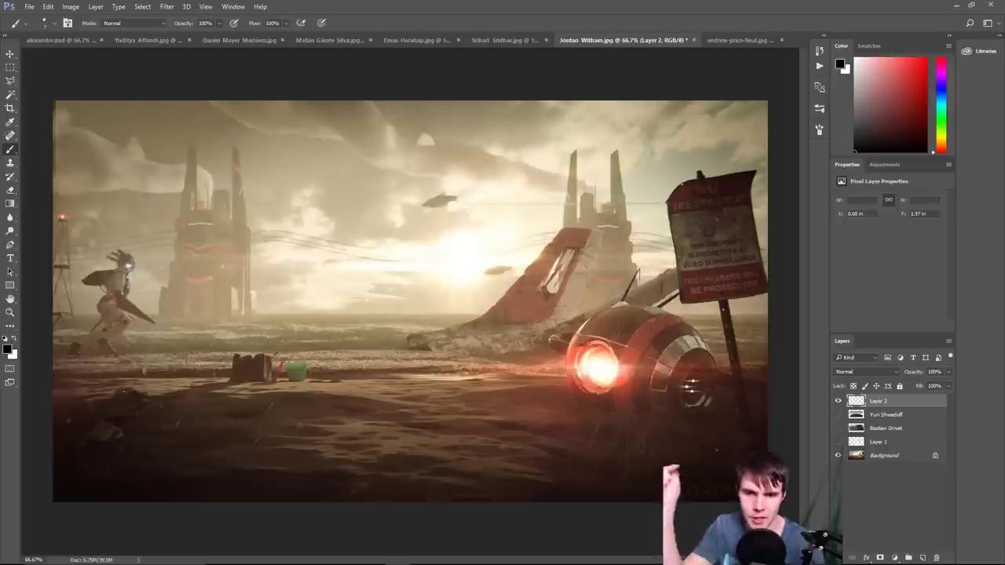
pyautogui.click(838, 415)
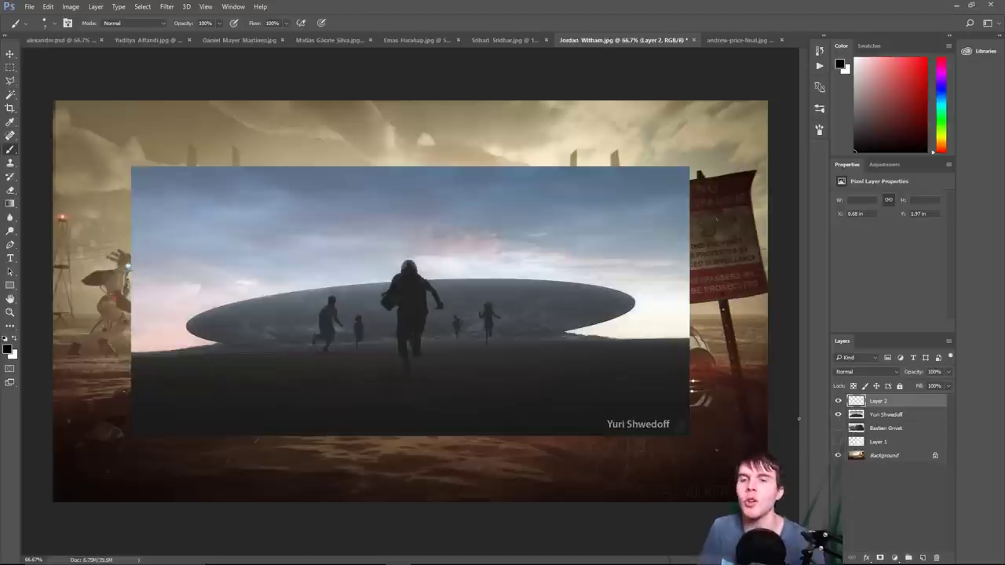
pyautogui.click(894, 416)
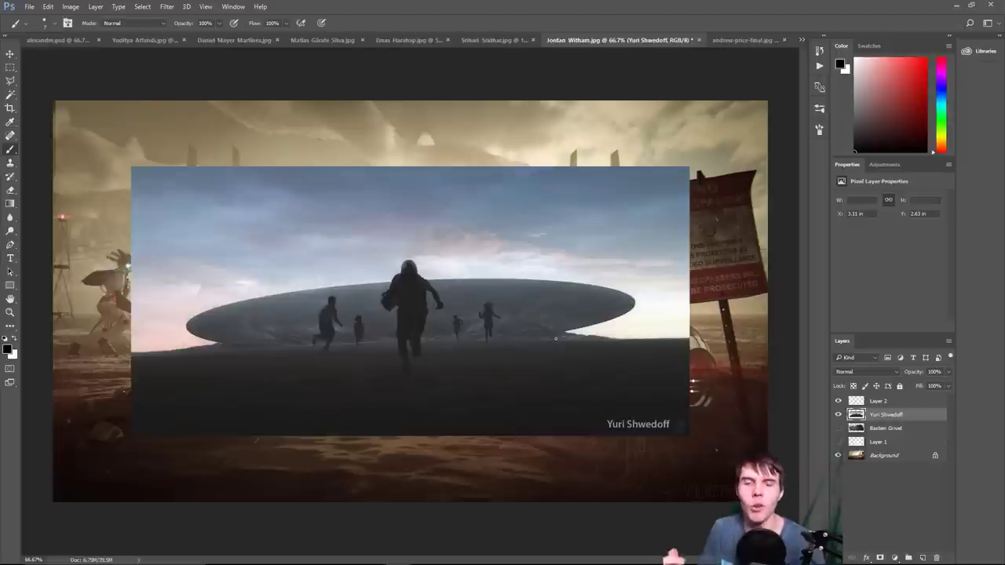
# - Compare the scene with the Bastien Grivet reference instead of Yuri Shwedoff, hide both references, and switch to the crystal cave image
pyautogui.click(838, 415)
pyautogui.click(838, 428)
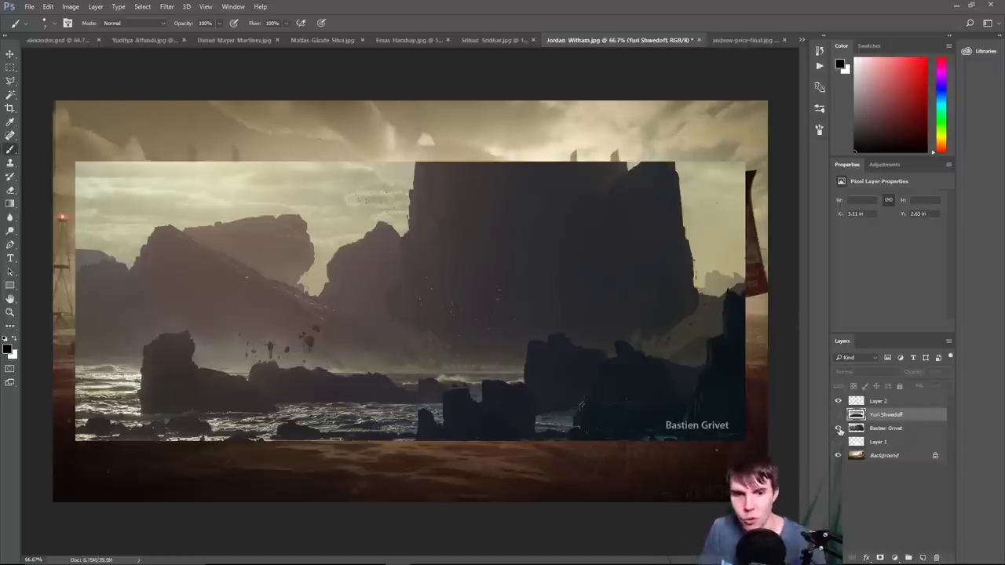
pyautogui.click(839, 429)
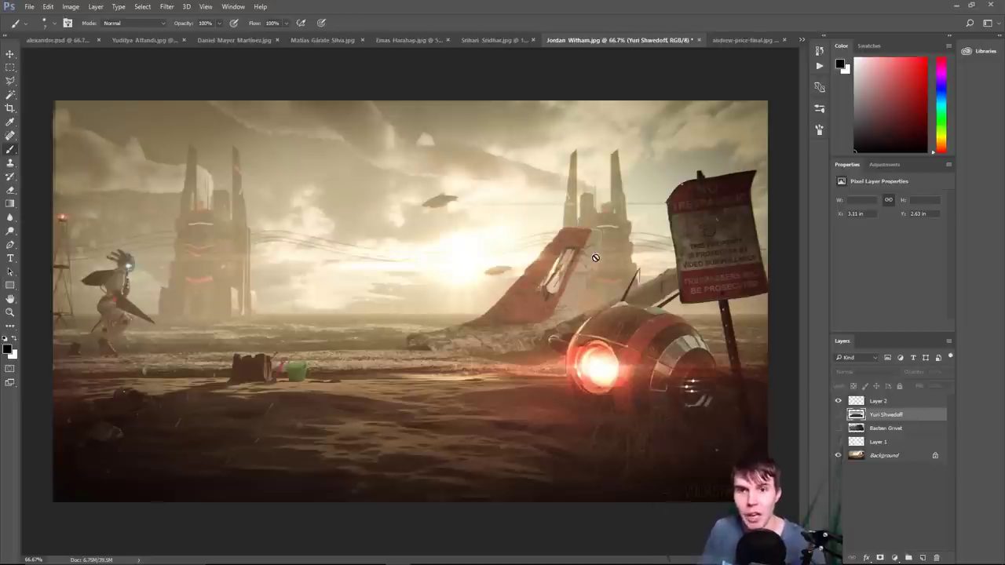
pyautogui.hotkey('ctrl', 'Tab')
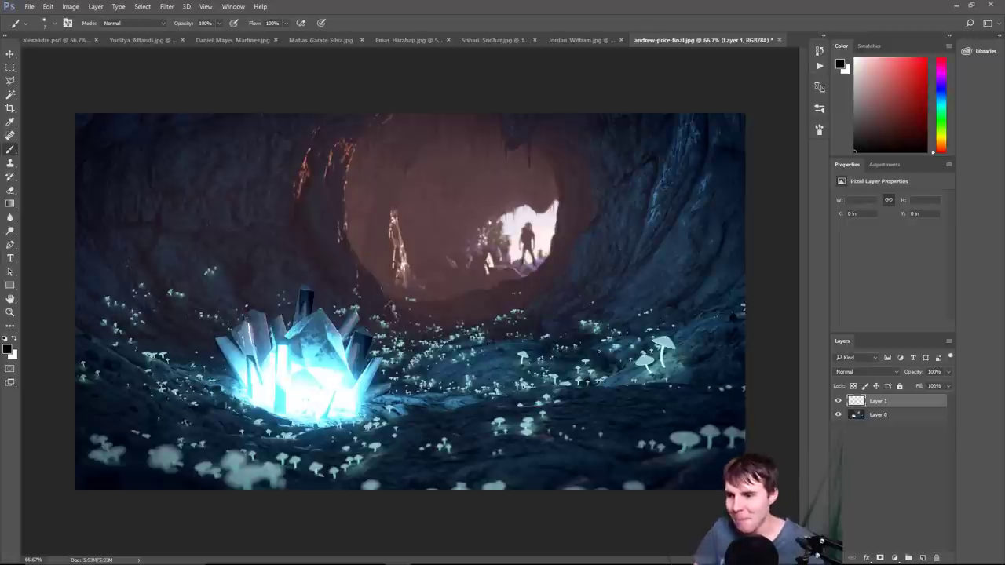
# - Try a white circle and stem strokes on the two large mushrooms, then undo the marks
pyautogui.scroll(2, 601, 377)
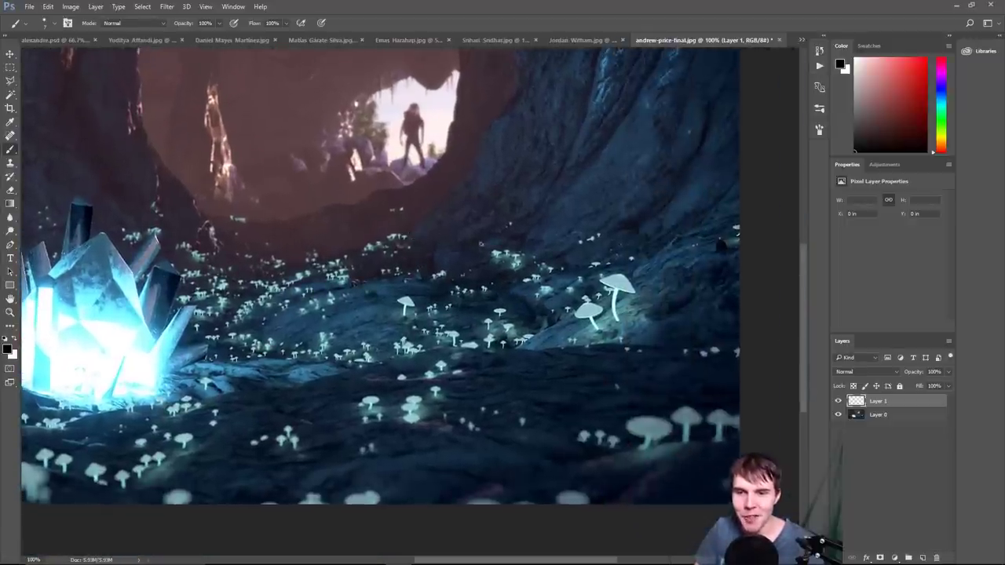
pyautogui.press('x')
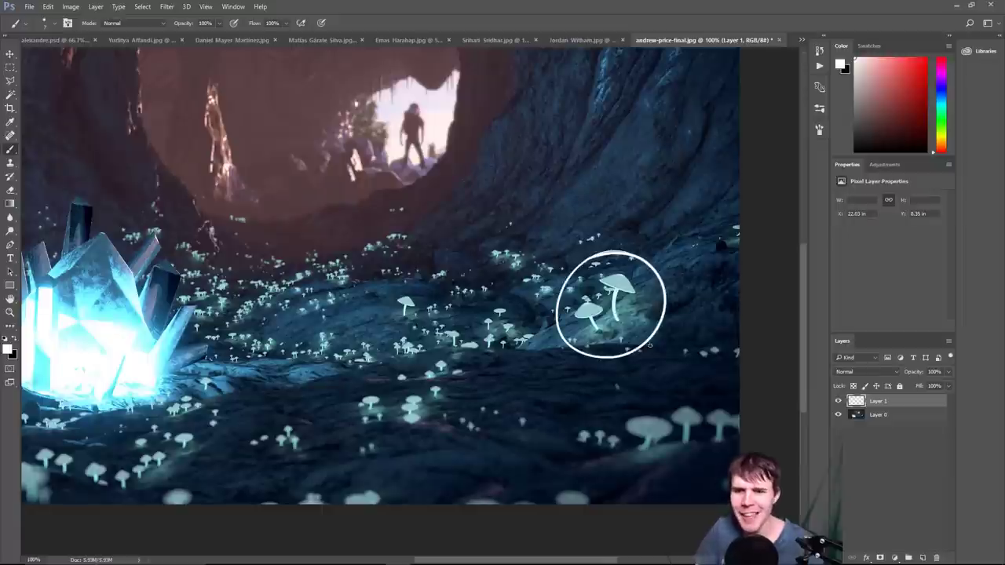
pyautogui.moveTo(621, 298); pyautogui.dragTo(628, 323)
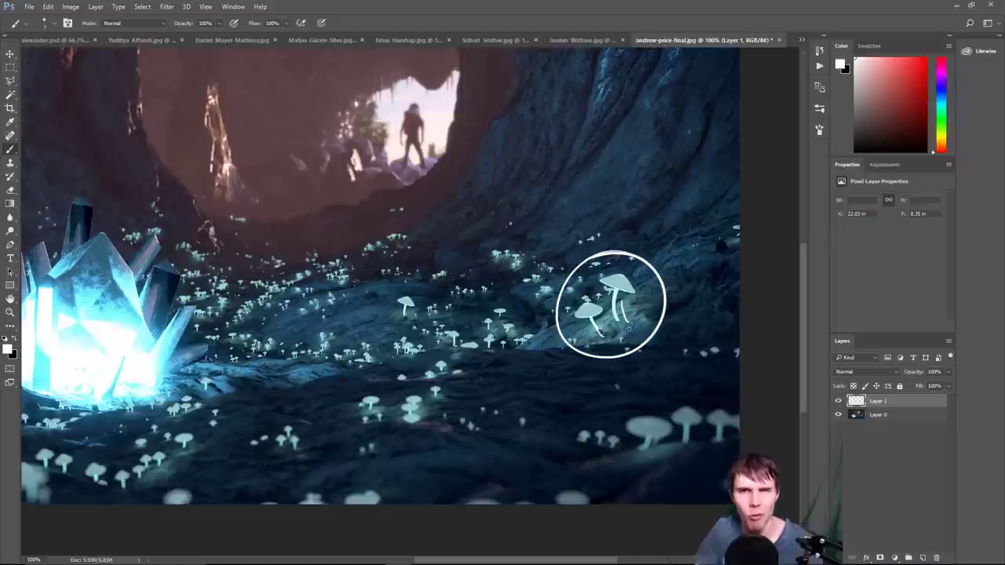
pyautogui.hotkey('ctrl', 'z')
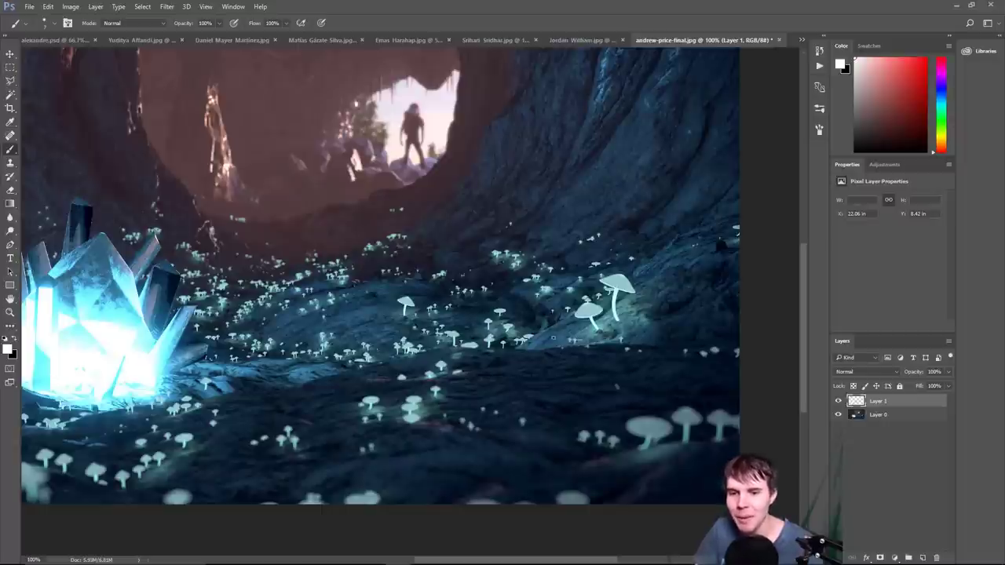
# - Try tracing the edge of the mushroom-covered mound with white lines, then erase them
pyautogui.moveTo(523, 342)
pyautogui.mouseDown()
pyautogui.moveTo(544, 331)
pyautogui.moveTo(524, 301)
pyautogui.moveTo(406, 273)
pyautogui.mouseUp()
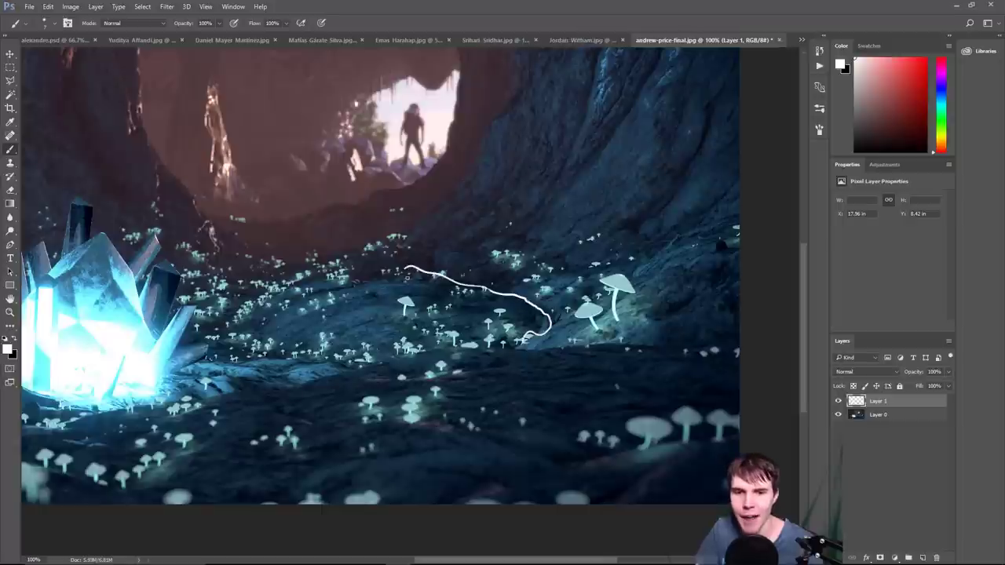
pyautogui.moveTo(545, 327)
pyautogui.mouseDown()
pyautogui.moveTo(508, 279)
pyautogui.moveTo(495, 287)
pyautogui.moveTo(476, 267)
pyautogui.moveTo(396, 243)
pyautogui.mouseUp()
pyautogui.press('e')
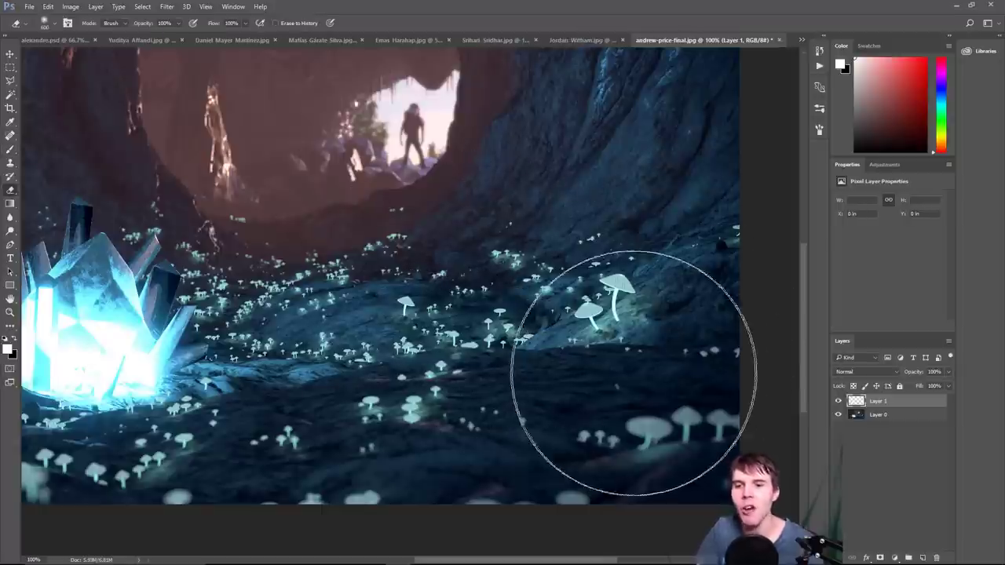
pyautogui.hotkey('ctrl', '-')
pyautogui.press('b')
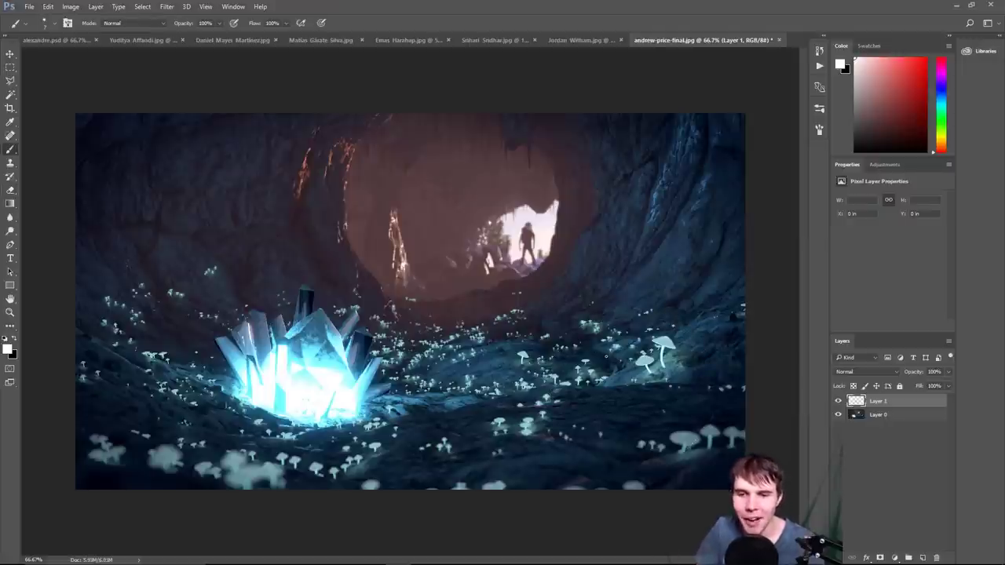
pyautogui.click(606, 358)
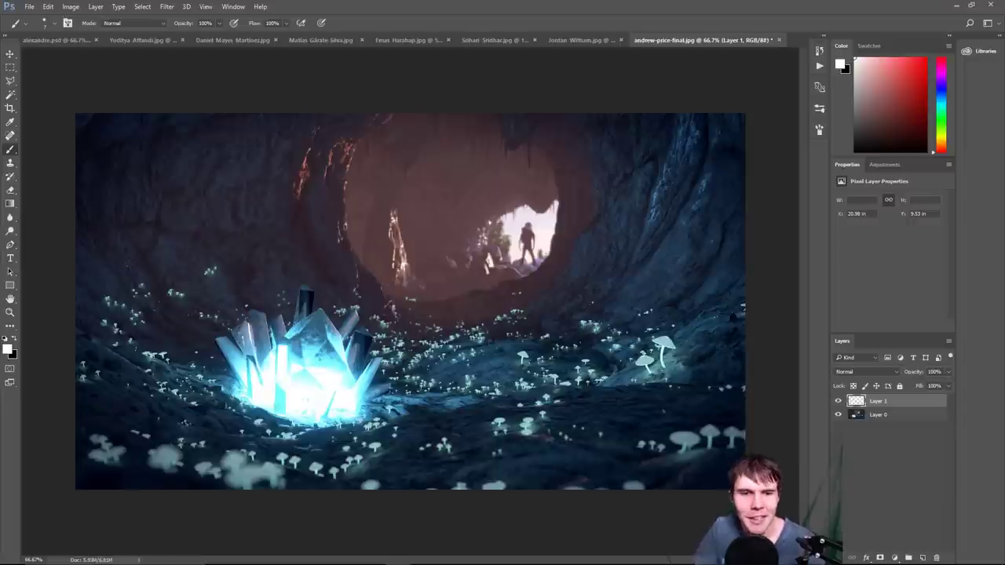
pyautogui.scroll(2, 467, 445)
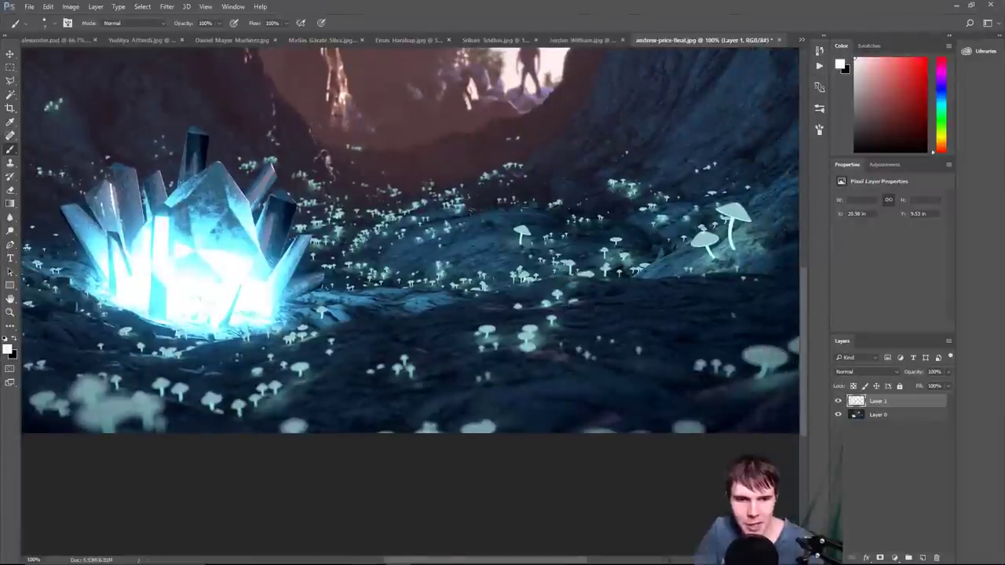
pyautogui.scroll(-2, 211, 393)
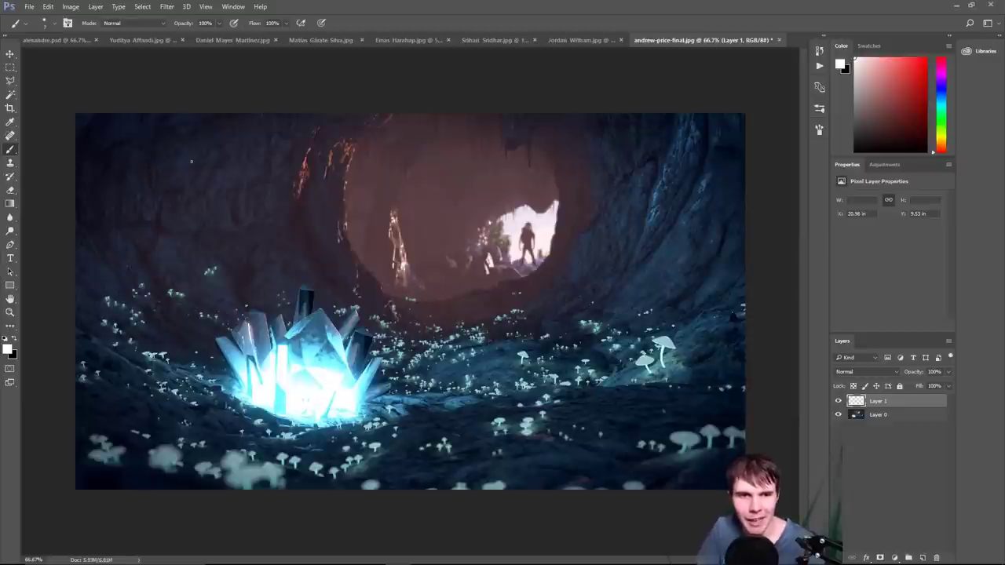
# - Mark a white circle on the dark wall above the crystals, a down arrow below the cave opening, and an arrow toward the left-hand mushrooms
pyautogui.moveTo(203, 128)
pyautogui.mouseDown()
pyautogui.moveTo(130, 161)
pyautogui.moveTo(206, 139)
pyautogui.mouseUp()
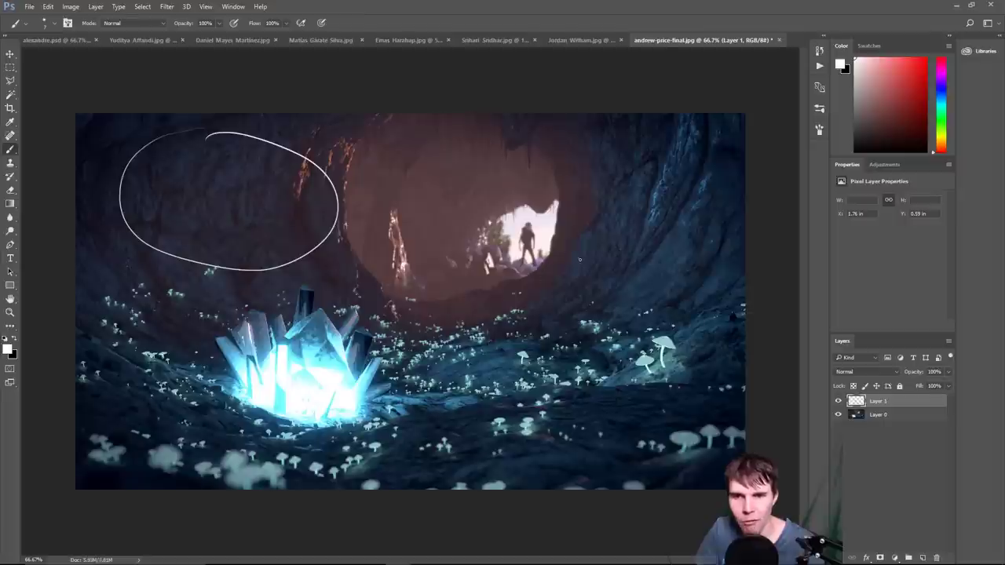
pyautogui.moveTo(517, 287)
pyautogui.mouseDown()
pyautogui.moveTo(563, 250)
pyautogui.moveTo(546, 293)
pyautogui.moveTo(600, 416)
pyautogui.moveTo(609, 343)
pyautogui.mouseUp()
pyautogui.moveTo(269, 279); pyautogui.dragTo(161, 316)
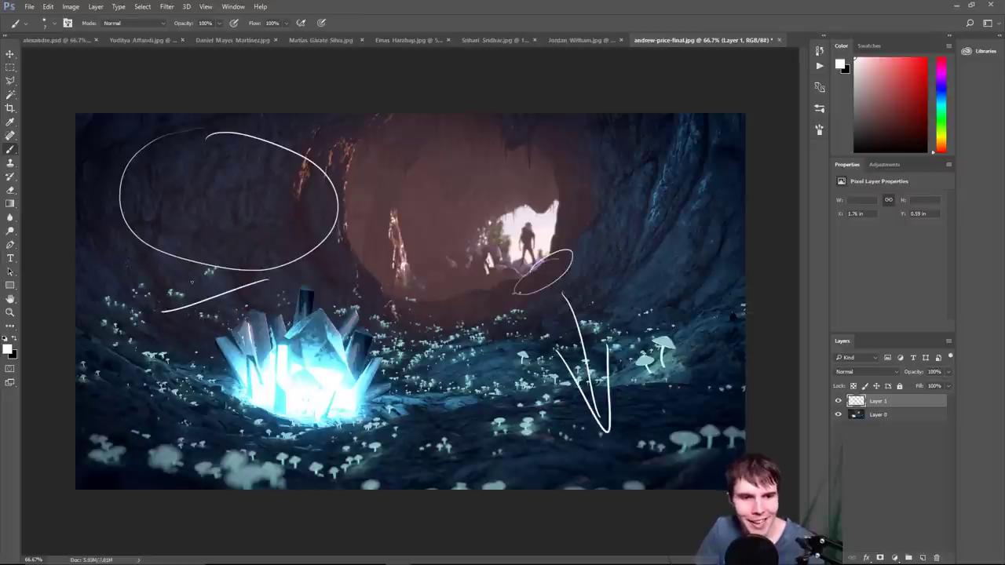
pyautogui.moveTo(196, 279); pyautogui.dragTo(205, 326)
# - Remove the white wall circle and all arrow marks from the cave image
pyautogui.hotkey('ctrl', 'alt', 'z')
pyautogui.hotkey('ctrl', 'alt', 'z')
pyautogui.hotkey('ctrl', 'alt', 'z')
pyautogui.hotkey('ctrl', 'alt', 'z')
pyautogui.hotkey('ctrl', 'alt', 'z')
pyautogui.hotkey('ctrl', 'alt', 'z')
pyautogui.hotkey('ctrl', 'alt', 'z')
pyautogui.hotkey('ctrl', 'alt', 'z')
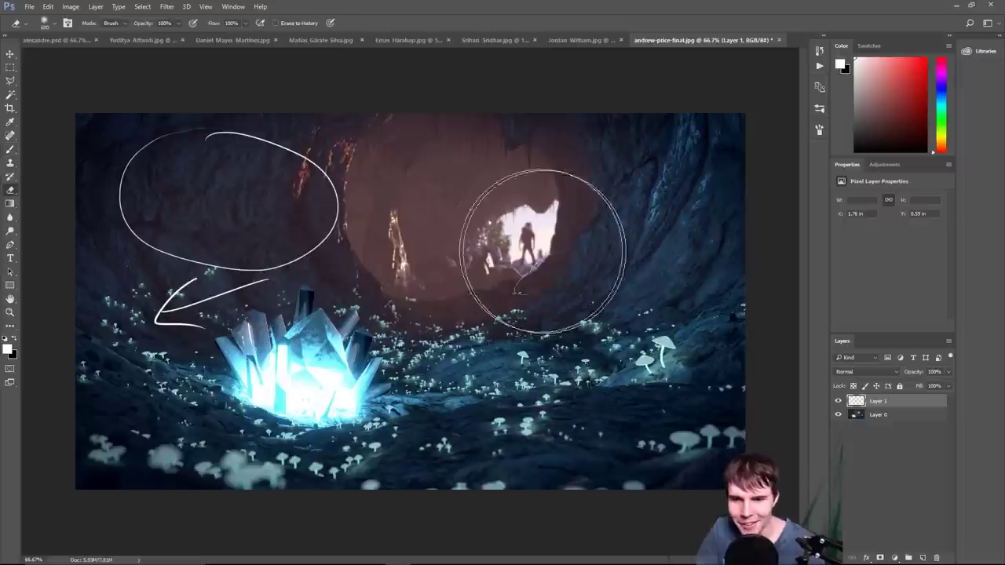
pyautogui.hotkey('ctrl', 'shift', 'z')
pyautogui.hotkey('ctrl', 'shift', 'z')
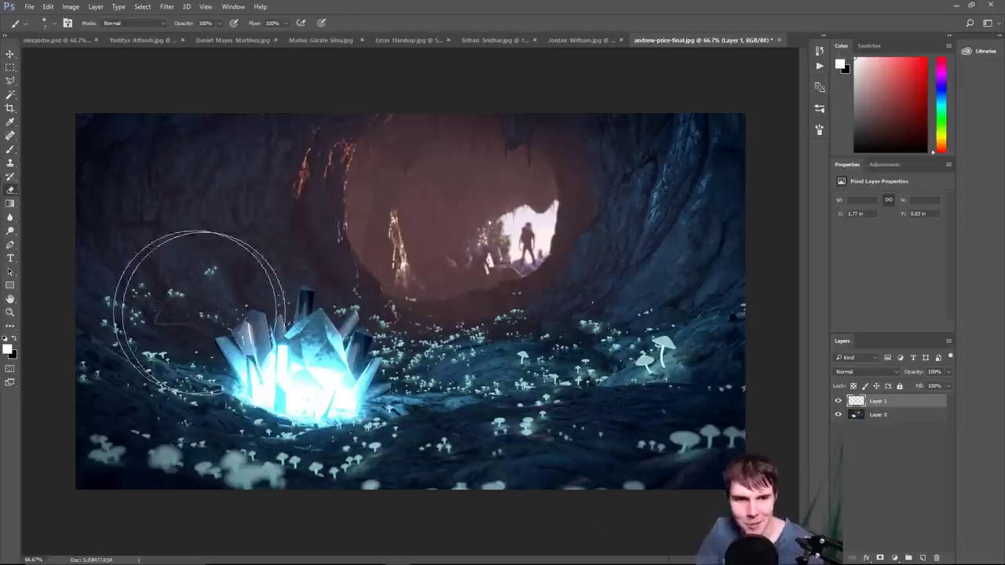
pyautogui.hotkey('ctrl', 'alt', 'z')
pyautogui.hotkey('ctrl', 'alt', 'z')
# - Try a white loop around the mushroom-covered slope beside the crystals, then erase it
pyautogui.hotkey('ctrl', '1')
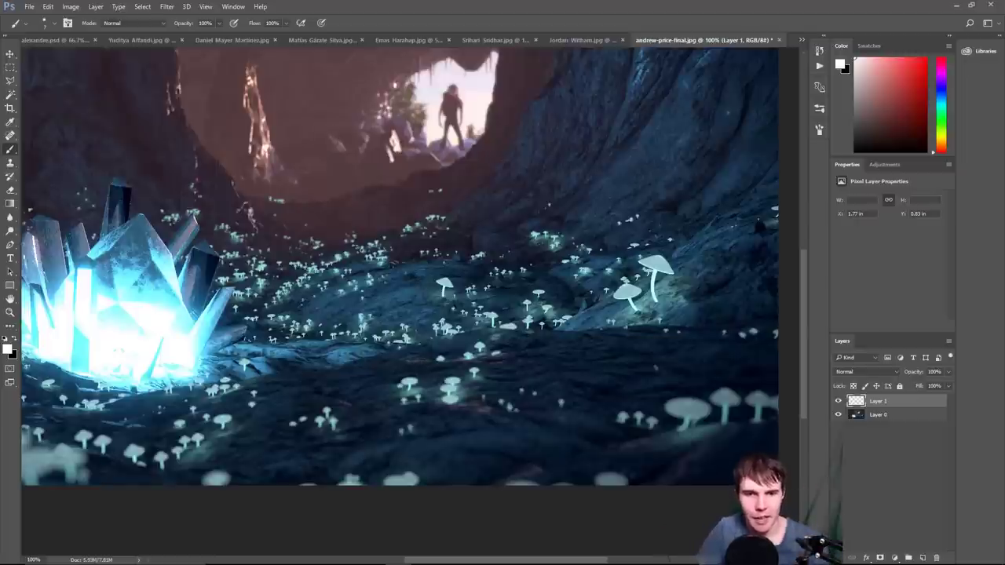
pyautogui.moveTo(289, 306)
pyautogui.mouseDown()
pyautogui.moveTo(493, 363)
pyautogui.moveTo(346, 266)
pyautogui.mouseUp()
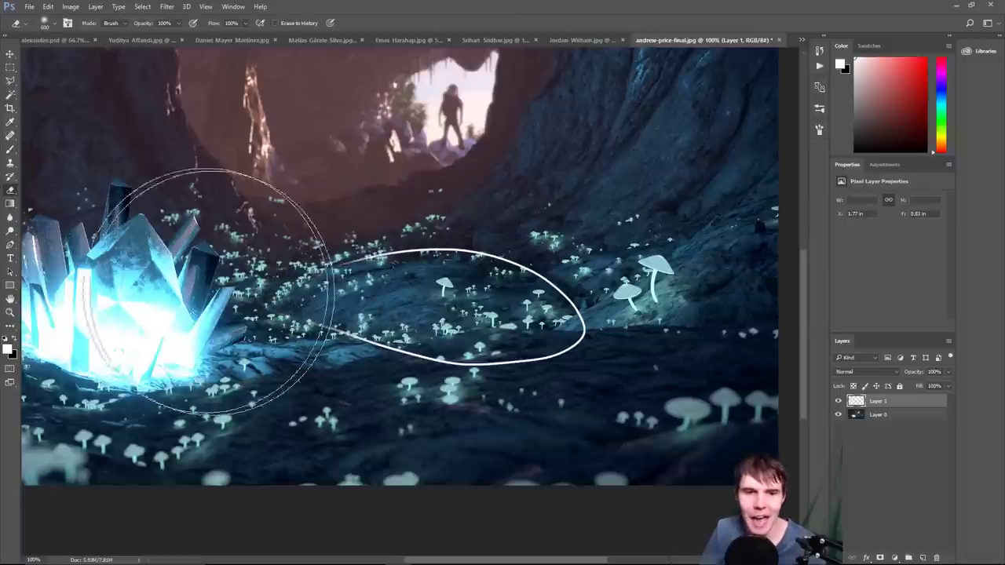
pyautogui.hotkey('ctrl', '-')
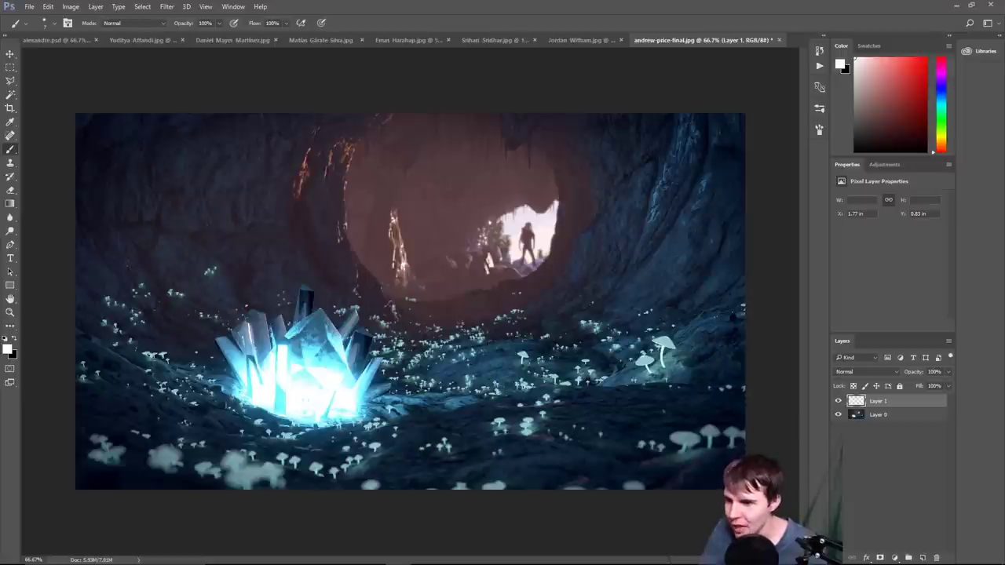
# - Try a black mark over the glowing crystal cluster, remove it, and restore white as the foreground colour
pyautogui.press('x')
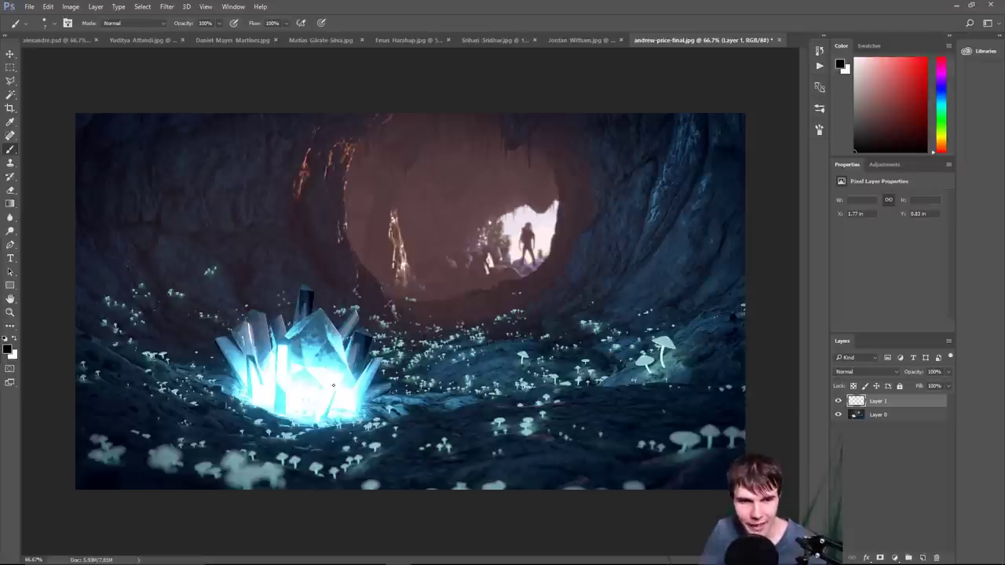
pyautogui.moveTo(304, 296)
pyautogui.mouseDown()
pyautogui.moveTo(225, 306)
pyautogui.moveTo(298, 269)
pyautogui.mouseUp()
pyautogui.press('x')
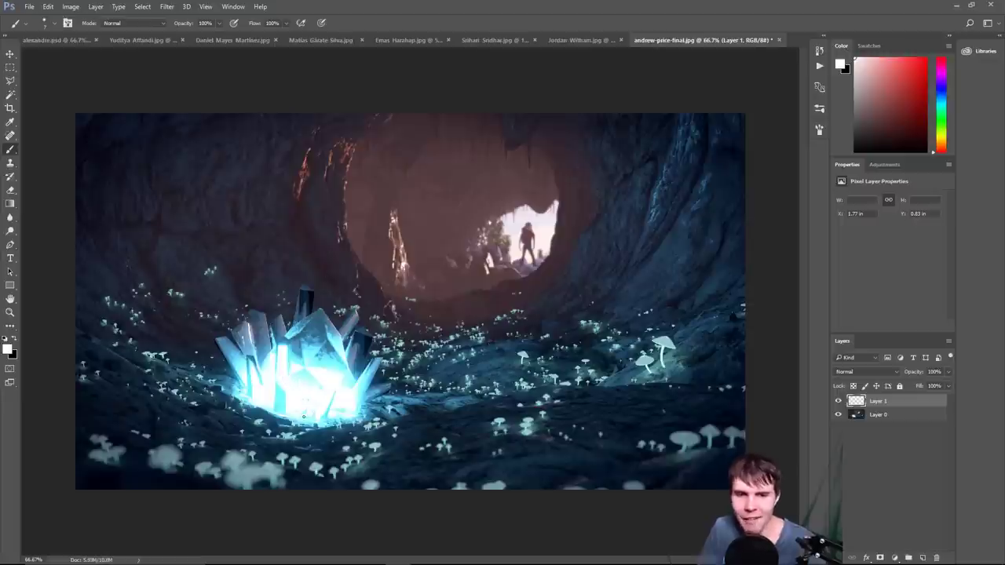
# - Try sketching angular black facet lines over the central glowing crystals, then erase them
pyautogui.hotkey('ctrl', '+')
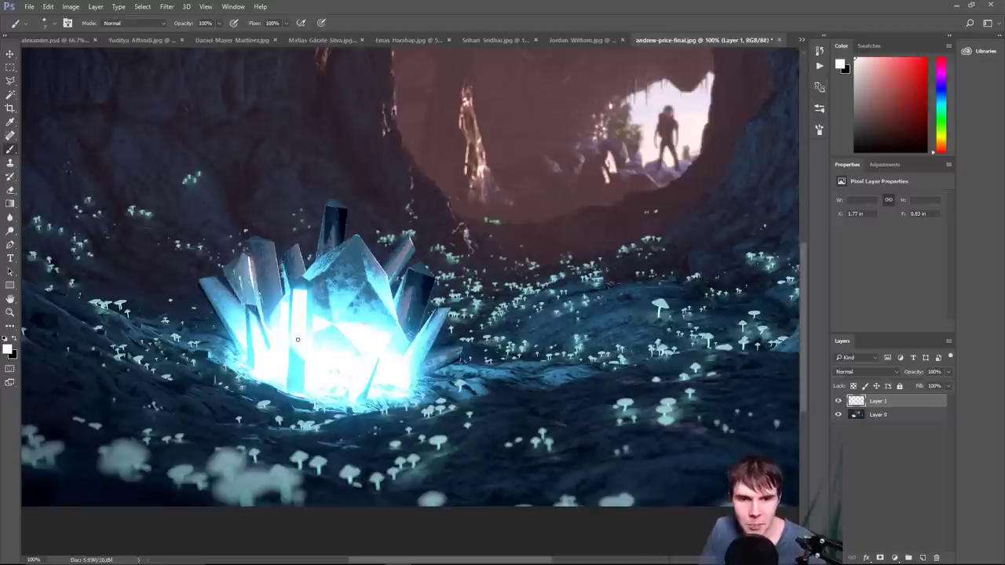
pyautogui.press('x')
pyautogui.moveTo(283, 301)
pyautogui.mouseDown()
pyautogui.moveTo(336, 326)
pyautogui.moveTo(326, 273)
pyautogui.moveTo(285, 303)
pyautogui.moveTo(336, 274)
pyautogui.moveTo(306, 269)
pyautogui.moveTo(315, 253)
pyautogui.moveTo(352, 237)
pyautogui.mouseUp()
pyautogui.moveTo(323, 278)
pyautogui.mouseDown()
pyautogui.moveTo(331, 325)
pyautogui.moveTo(364, 281)
pyautogui.moveTo(357, 232)
pyautogui.mouseUp()
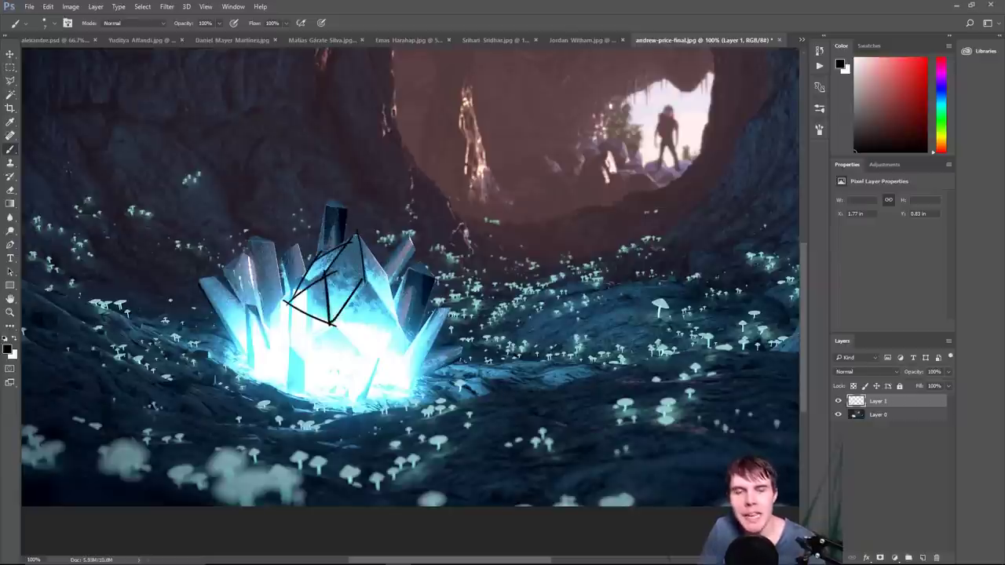
pyautogui.moveTo(309, 313)
pyautogui.mouseDown()
pyautogui.moveTo(322, 288)
pyautogui.moveTo(298, 326)
pyautogui.moveTo(306, 345)
pyautogui.moveTo(316, 350)
pyautogui.moveTo(321, 322)
pyautogui.moveTo(321, 345)
pyautogui.moveTo(322, 331)
pyautogui.moveTo(333, 331)
pyautogui.moveTo(340, 356)
pyautogui.moveTo(357, 337)
pyautogui.moveTo(377, 363)
pyautogui.mouseUp()
pyautogui.moveTo(369, 314); pyautogui.dragTo(375, 318)
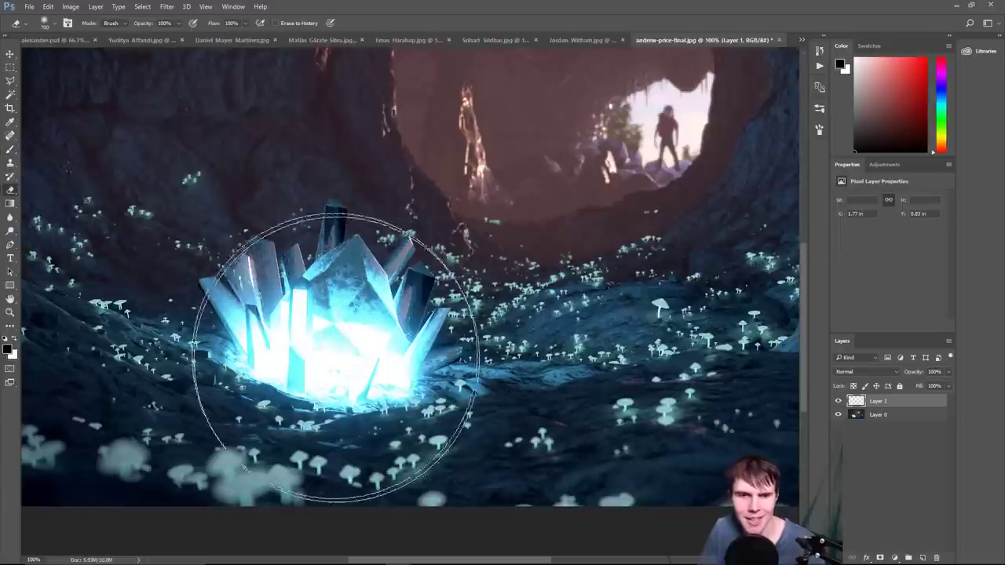
# - Reduce the brush size, try a small black squiggle on the central crystal's face, and erase it
pyautogui.press('[')
pyautogui.press('[')
pyautogui.press('[')
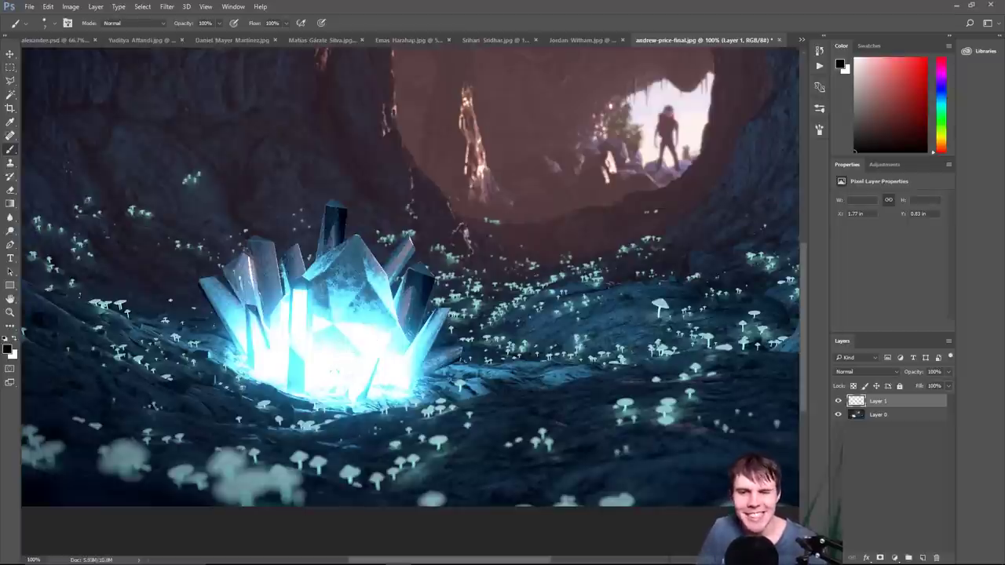
pyautogui.hotkey('ctrl', '-')
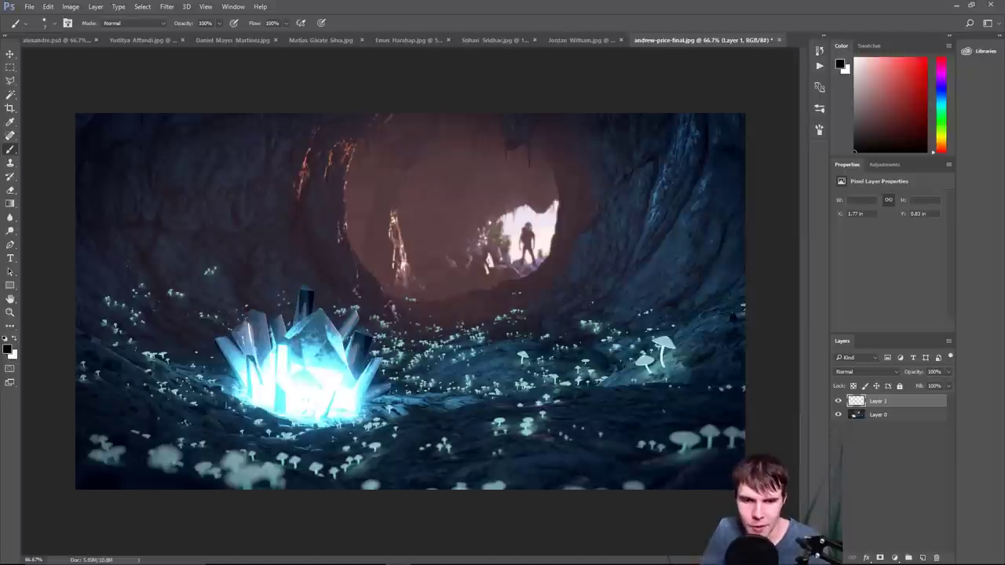
pyautogui.hotkey('ctrl', '+')
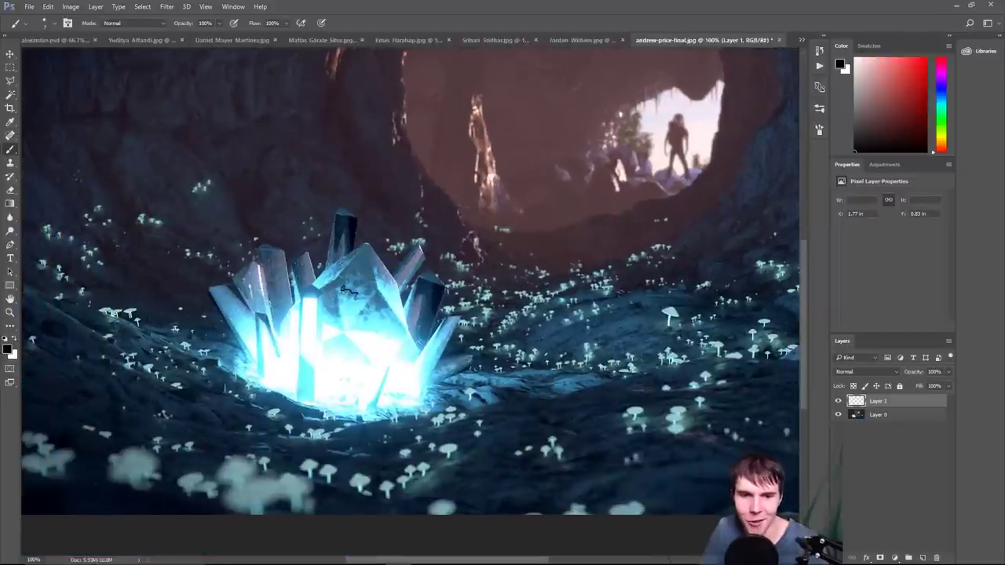
pyautogui.press('e')
pyautogui.press('b')
pyautogui.hotkey('ctrl', '-')
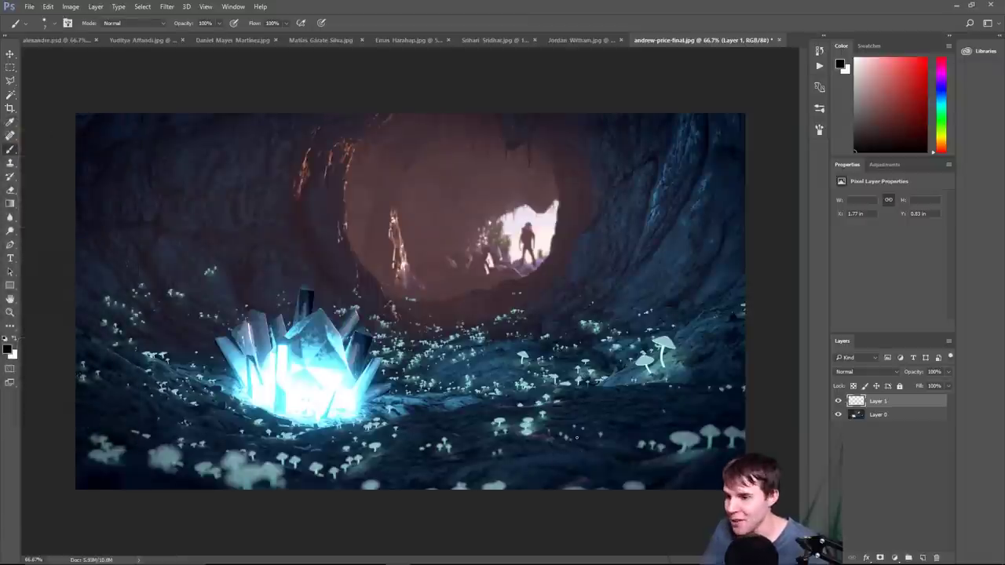
# - Try a black oval around the standing figure in the cave opening, then undo it
pyautogui.scroll(2, 562, 243)
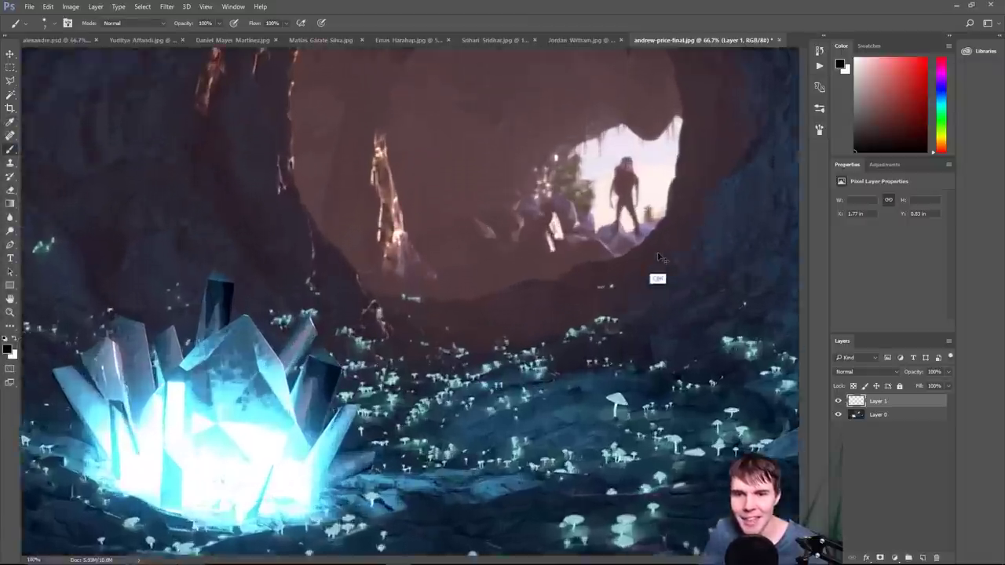
pyautogui.moveTo(462, 178); pyautogui.dragTo(460, 177)
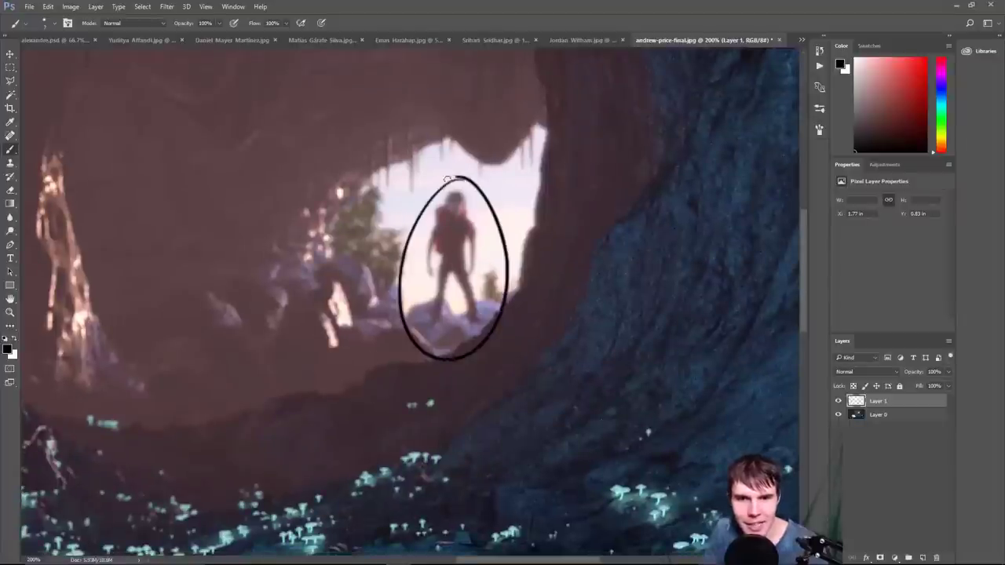
pyautogui.press('e')
pyautogui.hotkey('ctrl', 'z')
pyautogui.press('b')
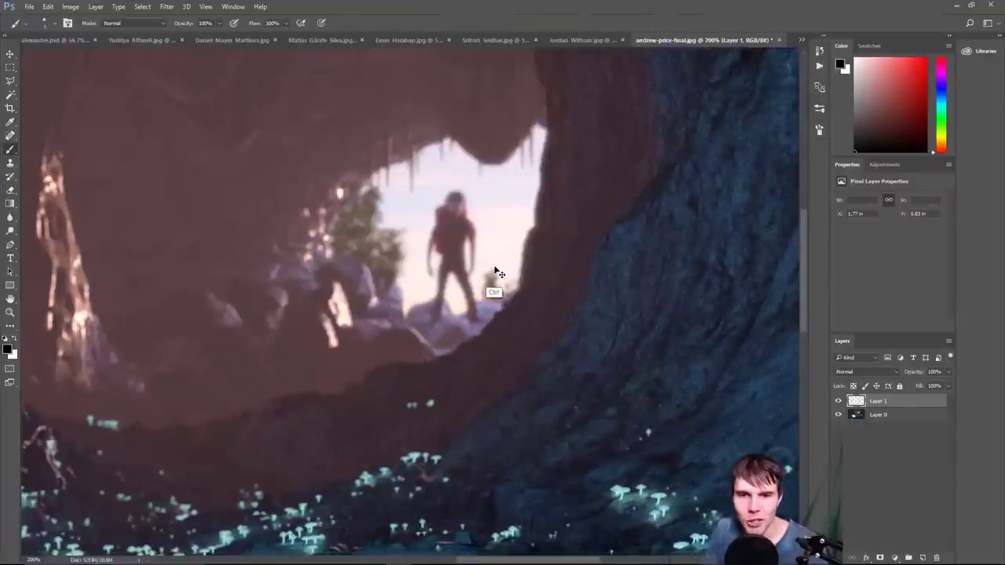
# - Try tracing the standing figure's shoulders and arms with curved black lines, then undo the strokes
pyautogui.scroll(1, 494, 280)
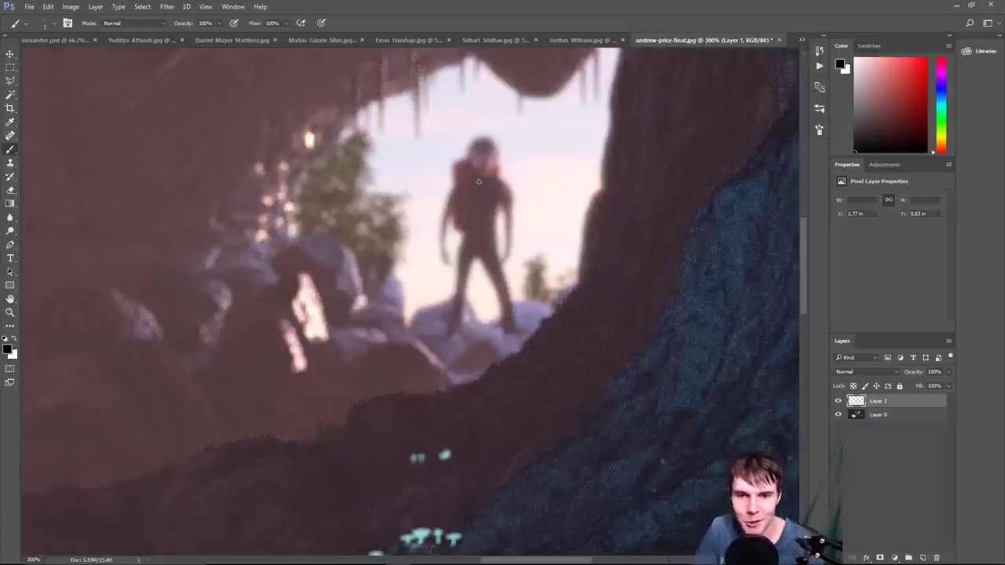
pyautogui.moveTo(473, 179)
pyautogui.mouseDown()
pyautogui.moveTo(443, 259)
pyautogui.moveTo(488, 265)
pyautogui.mouseUp()
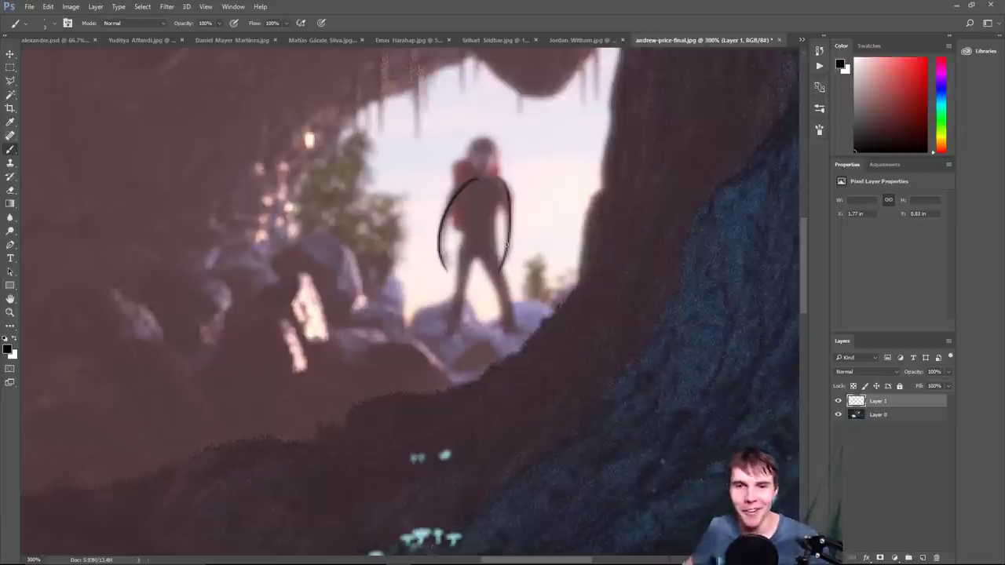
pyautogui.press('e')
pyautogui.hotkey('ctrl', 'z')
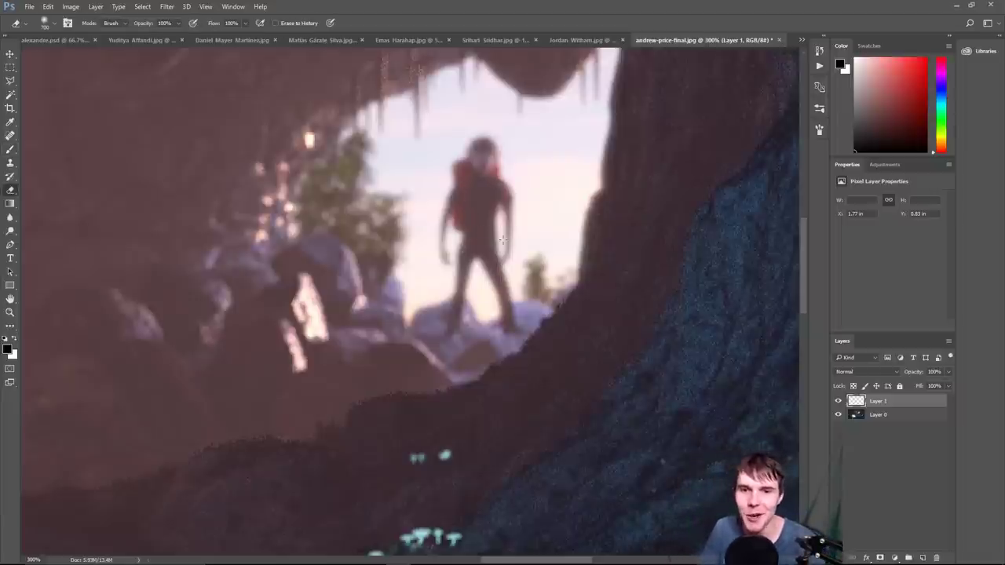
# - Try sketching black lines across the standing figure's arms and legs, then erase them
pyautogui.press('b')
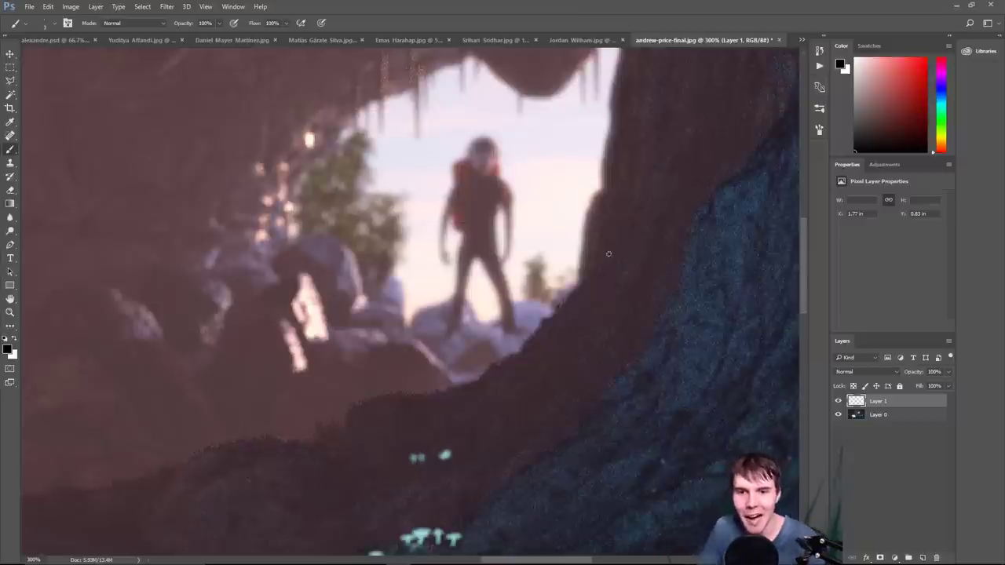
pyautogui.moveTo(450, 216)
pyautogui.mouseDown()
pyautogui.moveTo(447, 257)
pyautogui.moveTo(504, 247)
pyautogui.moveTo(516, 228)
pyautogui.moveTo(511, 202)
pyautogui.mouseUp()
pyautogui.moveTo(475, 258)
pyautogui.mouseDown()
pyautogui.moveTo(461, 297)
pyautogui.moveTo(461, 234)
pyautogui.moveTo(479, 283)
pyautogui.moveTo(509, 255)
pyautogui.moveTo(506, 300)
pyautogui.mouseUp()
pyautogui.press('e')
pyautogui.moveTo(448, 203); pyautogui.dragTo(489, 296)
pyautogui.press('b')
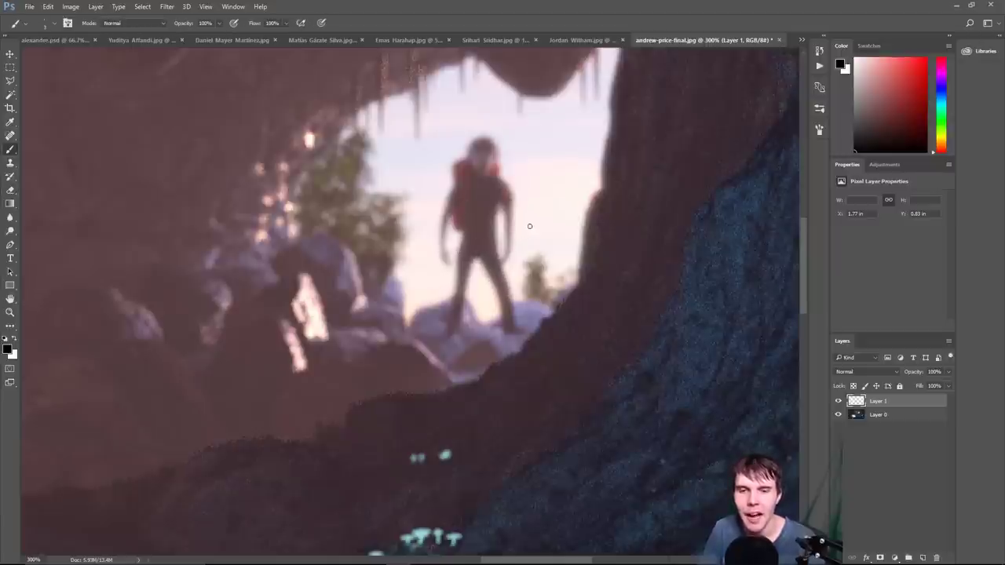
# - Try a black zigzag over the bush beside the figure and a small mark over the shrub opposite, then erase both
pyautogui.scroll(-5, 530, 227)
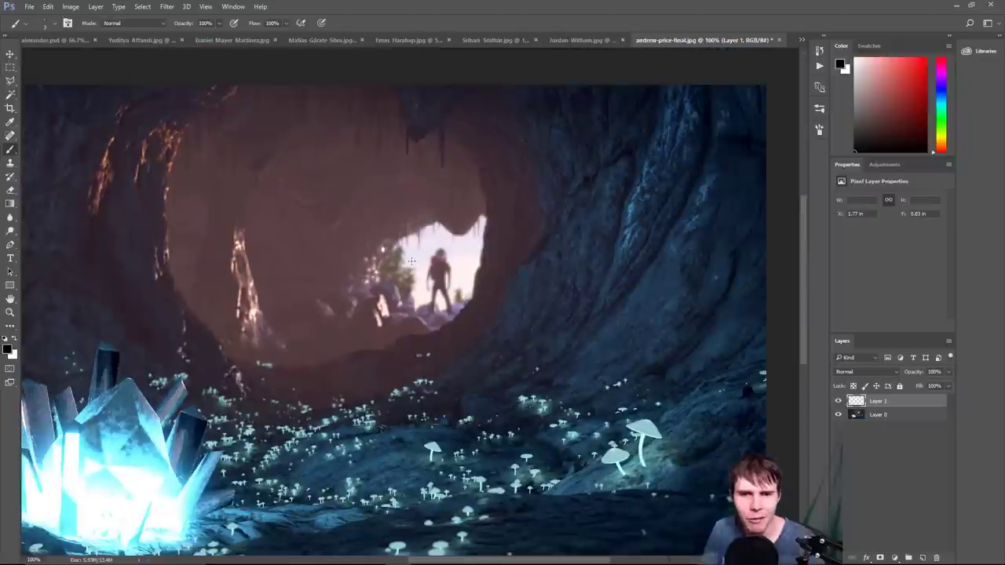
pyautogui.scroll(3, 409, 259)
pyautogui.moveTo(363, 264)
pyautogui.mouseDown()
pyautogui.moveTo(375, 217)
pyautogui.moveTo(424, 271)
pyautogui.mouseUp()
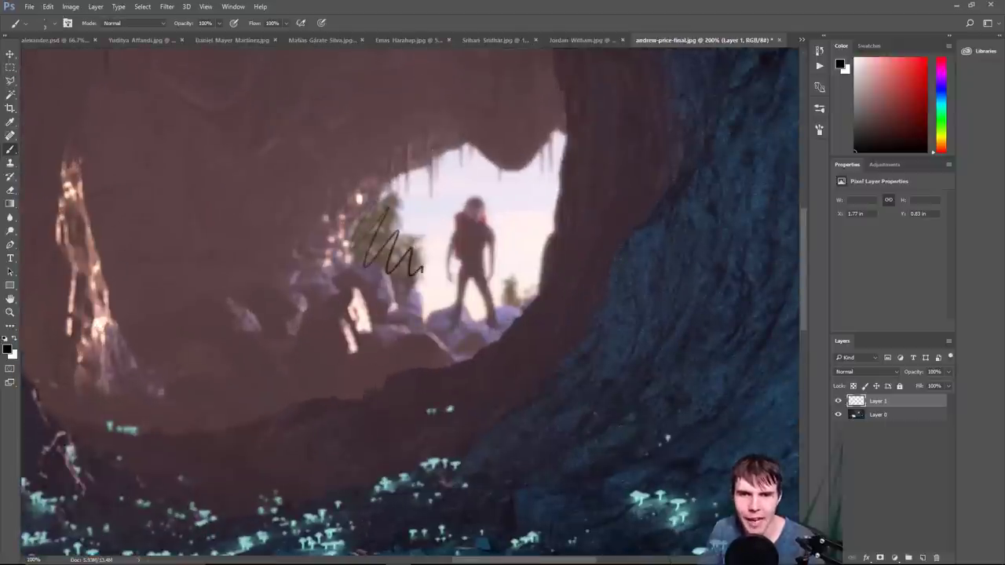
pyautogui.moveTo(504, 305); pyautogui.dragTo(523, 299)
pyautogui.press('e')
pyautogui.moveTo(413, 265); pyautogui.dragTo(516, 281)
pyautogui.press('b')
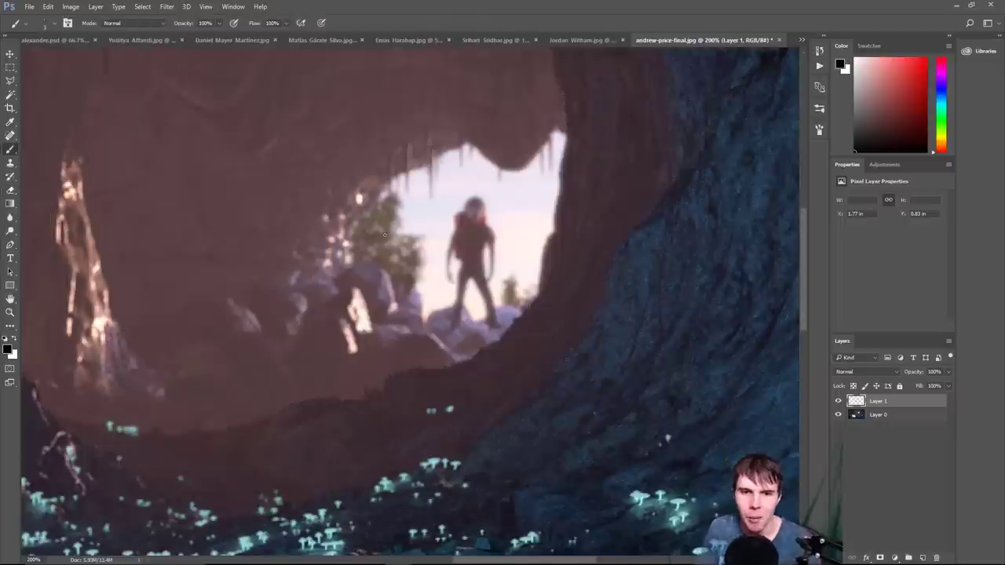
pyautogui.hotkey('ctrl', '-')
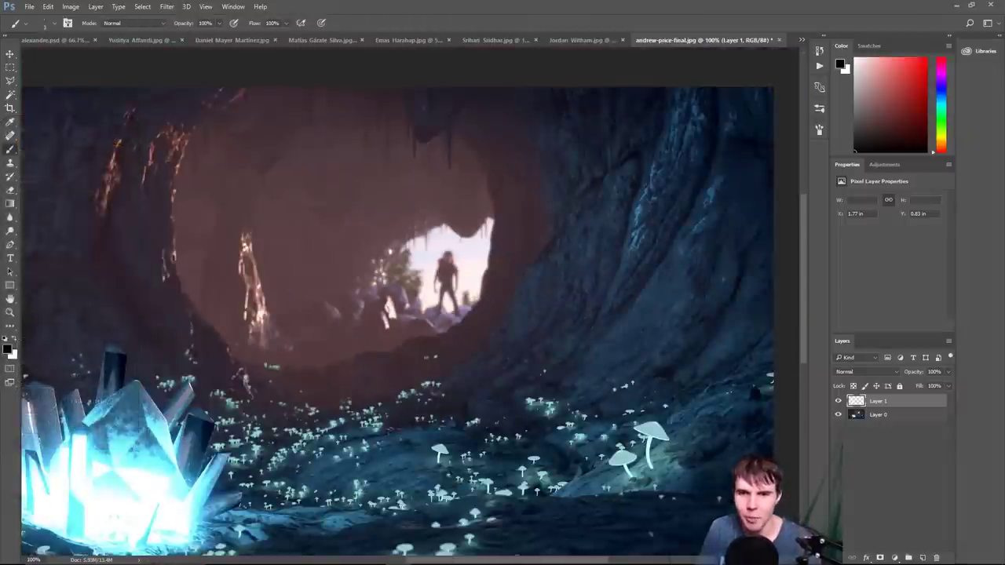
pyautogui.hotkey('ctrl', '-')
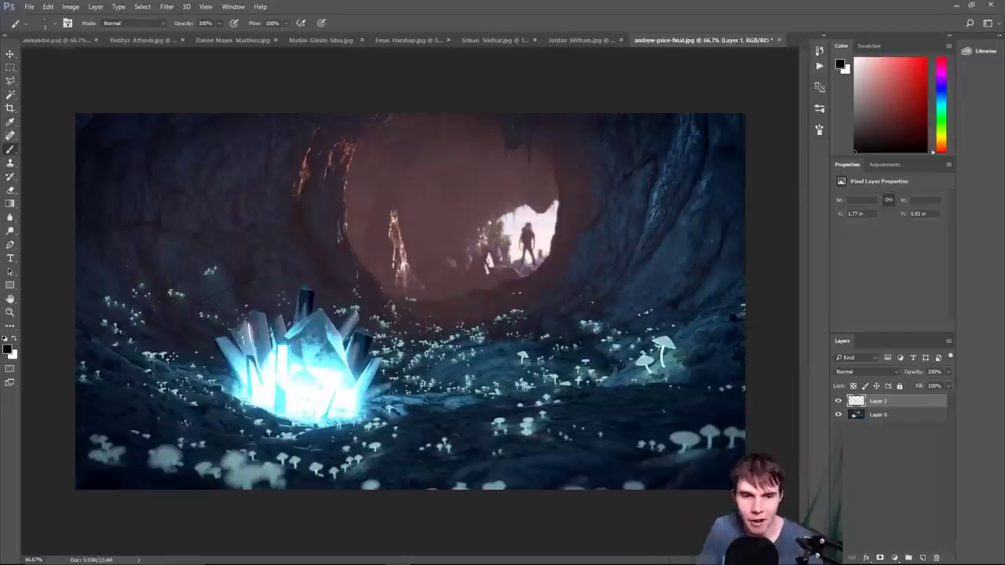
pyautogui.press('e')
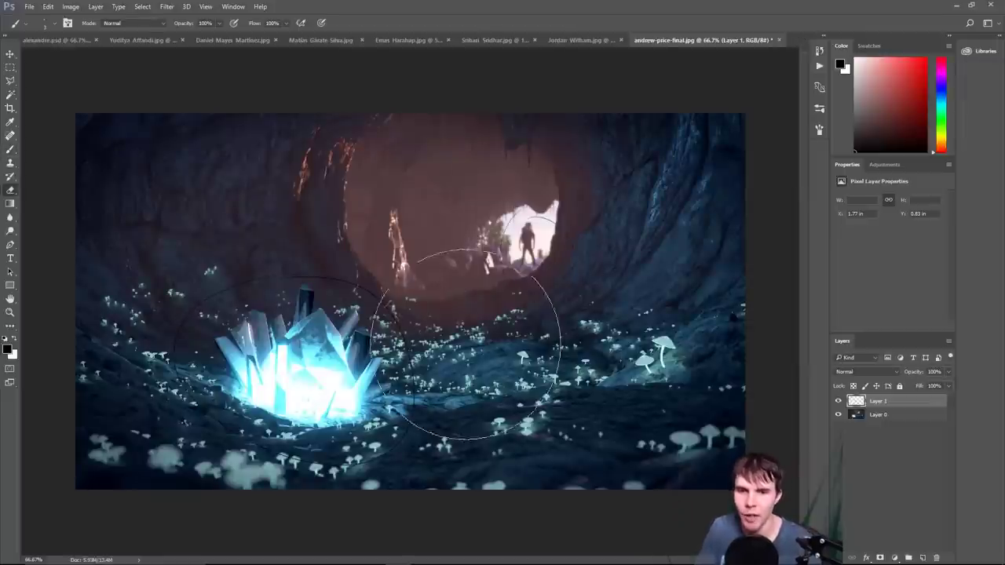
pyautogui.press('b')
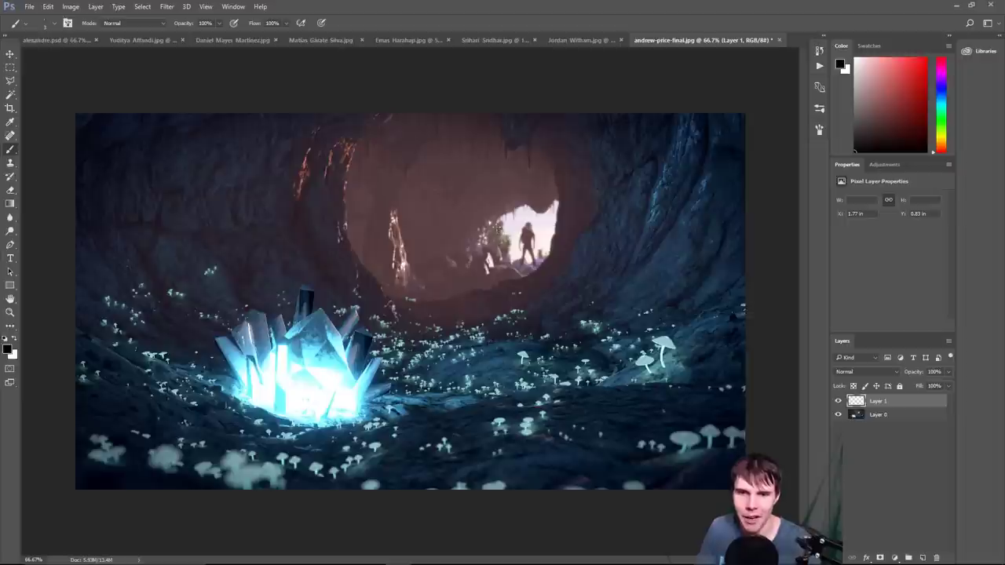
# - Switch the brush color to white and try outlining hanging stalactites on the ceiling and above the cave opening, then undo the strokes
pyautogui.hotkey('ctrl', '+')
pyautogui.moveTo(569, 184); pyautogui.dragTo(443, 335)
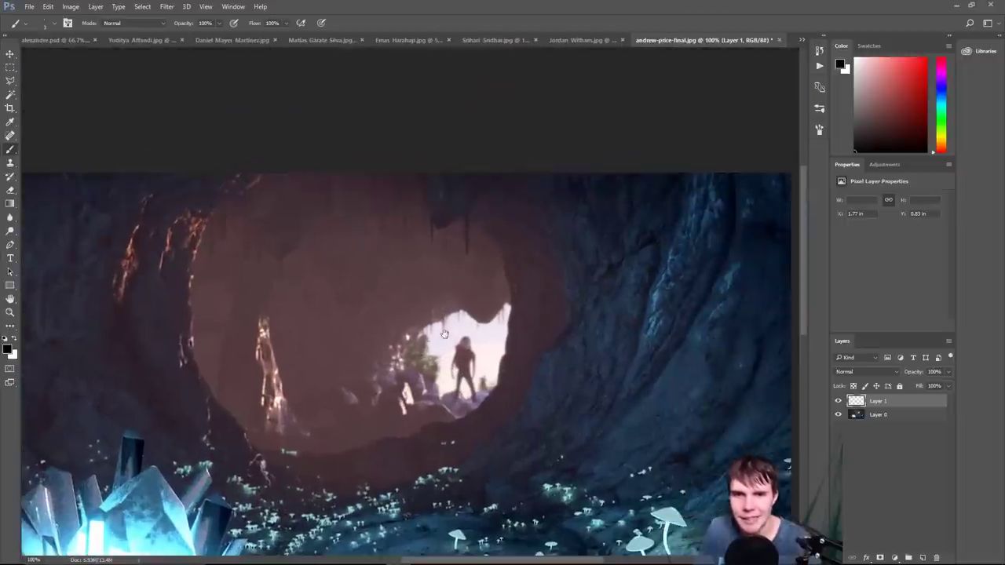
pyautogui.hotkey('ctrl', '+')
pyautogui.press('x')
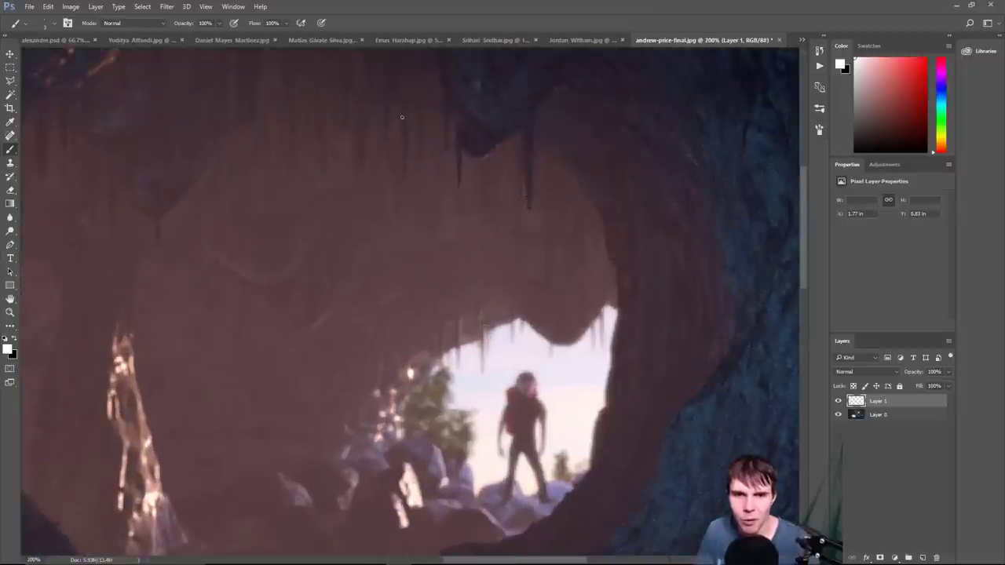
pyautogui.moveTo(403, 117); pyautogui.dragTo(409, 109)
pyautogui.moveTo(452, 305); pyautogui.dragTo(462, 290)
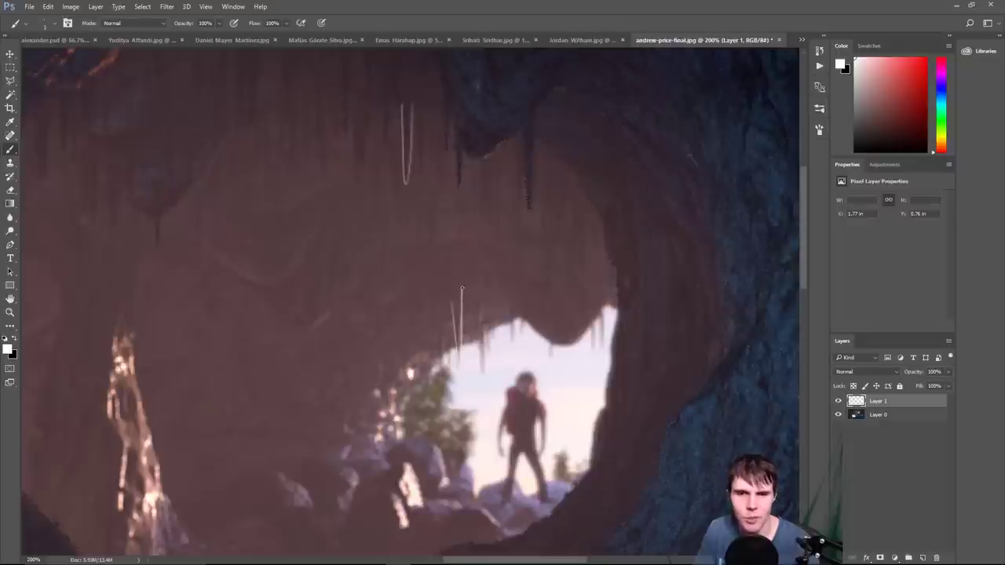
pyautogui.hotkey('ctrl', 'alt', 'z')
pyautogui.hotkey('ctrl', 'alt', 'z')
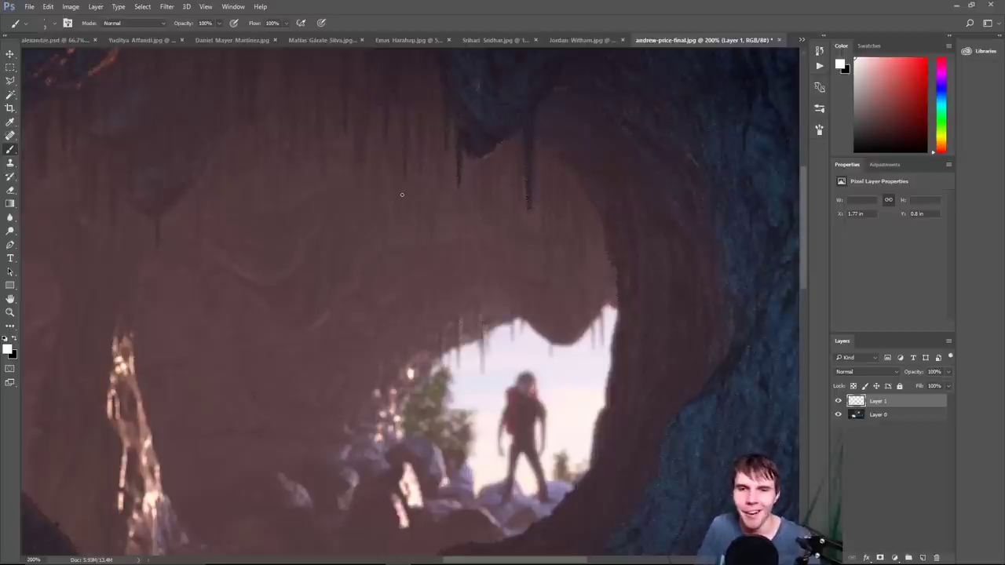
# - Try tracing the long stalactite at the tunnel's ceiling edge with white lines, then erase them
pyautogui.hotkey('ctrl', '-')
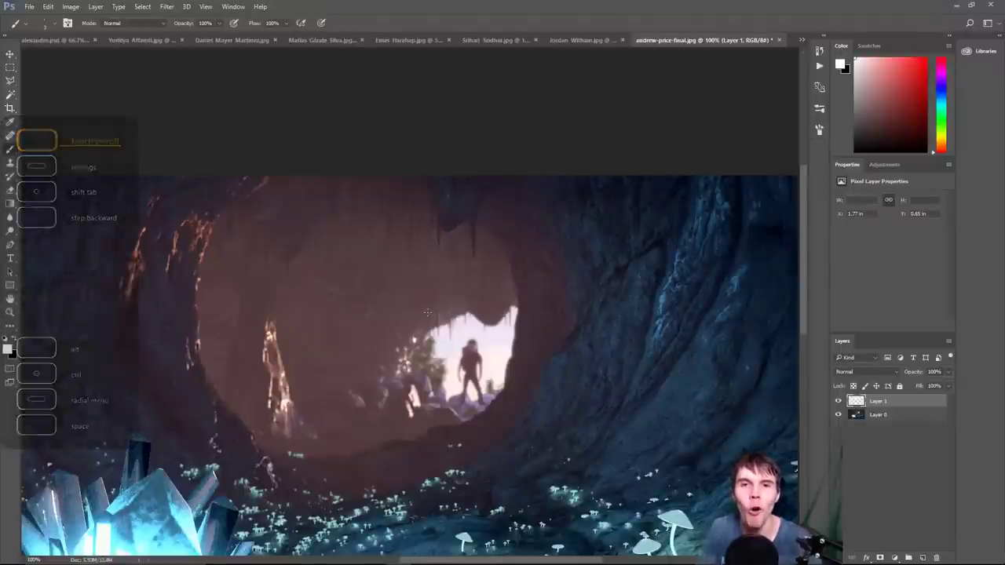
pyautogui.moveTo(469, 206); pyautogui.dragTo(471, 258)
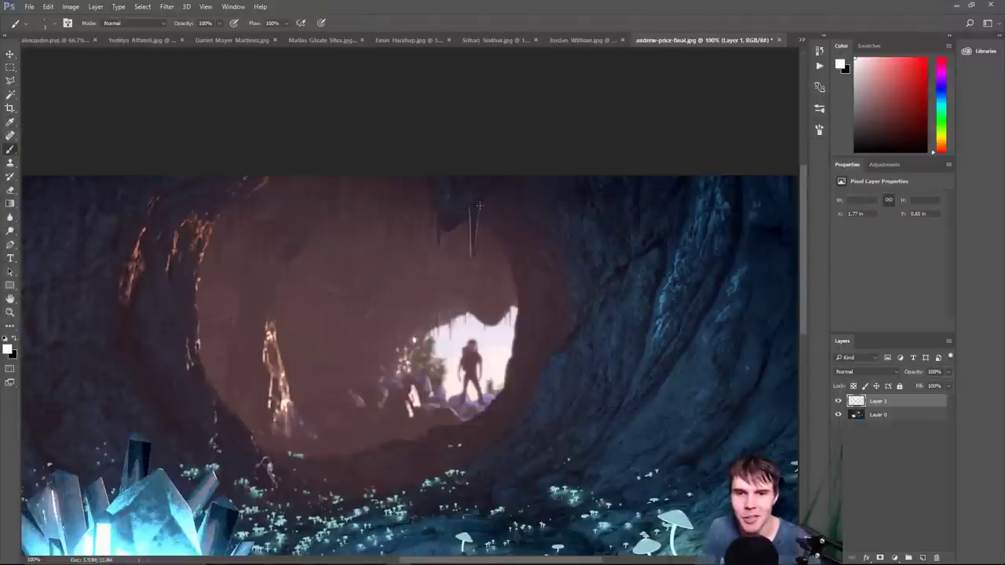
pyautogui.moveTo(480, 202); pyautogui.dragTo(475, 240)
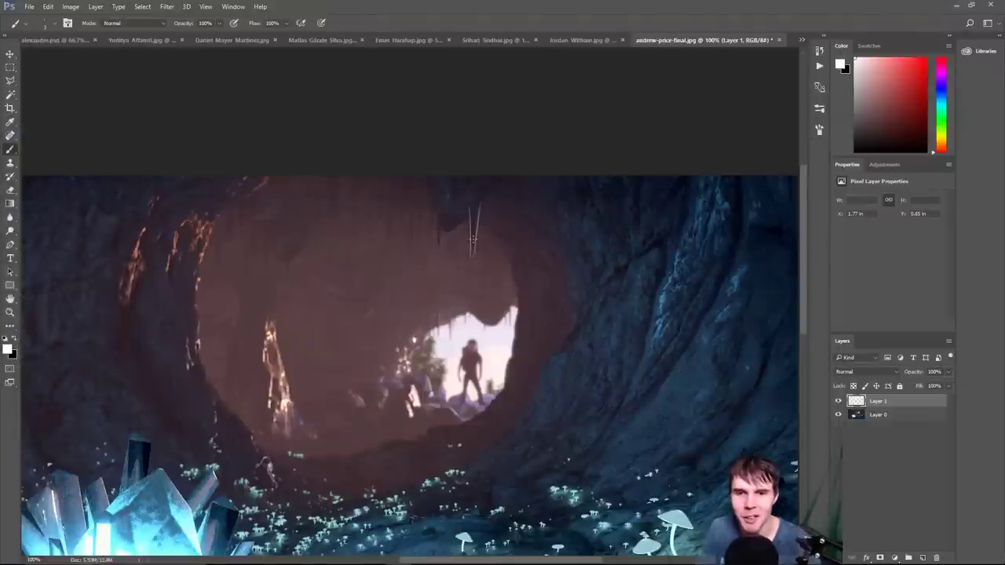
pyautogui.press('e')
pyautogui.click(432, 236)
pyautogui.press('b')
pyautogui.scroll(-1, 404, 284)
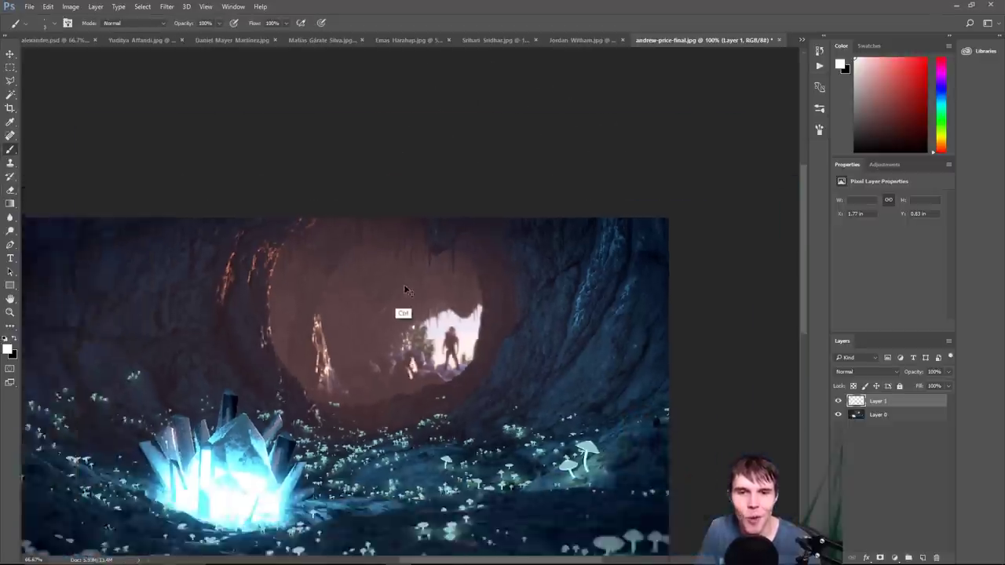
pyautogui.scroll(2, 391, 437)
pyautogui.moveTo(390, 437); pyautogui.dragTo(381, 432)
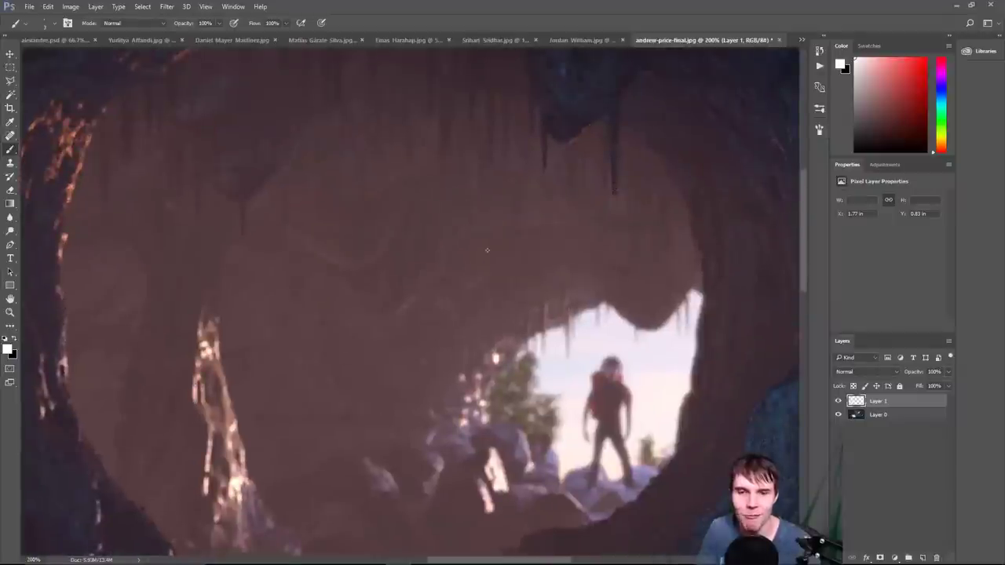
pyautogui.hotkey('ctrl', '-')
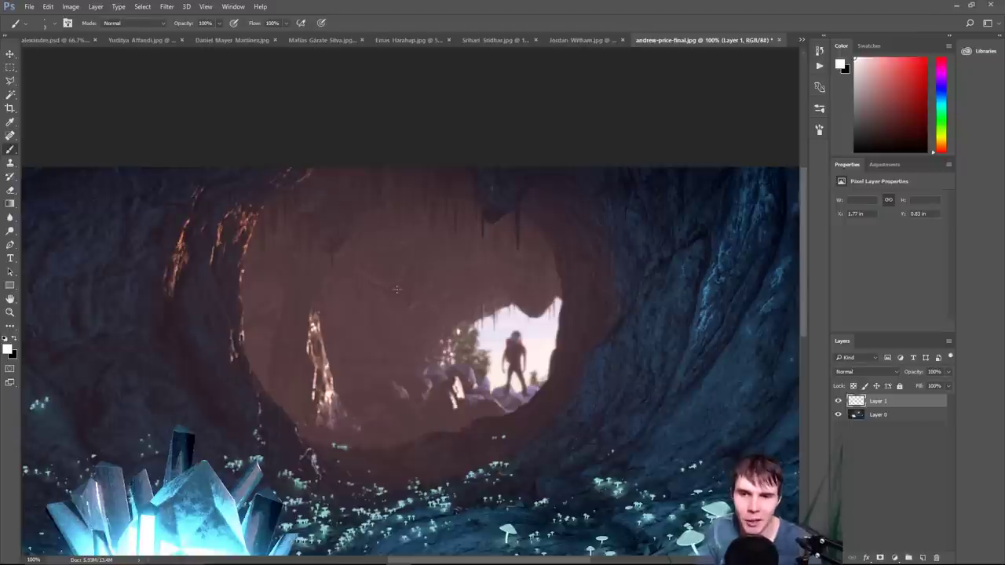
pyautogui.hotkey('ctrl', '-')
pyautogui.hotkey('ctrl', '-')
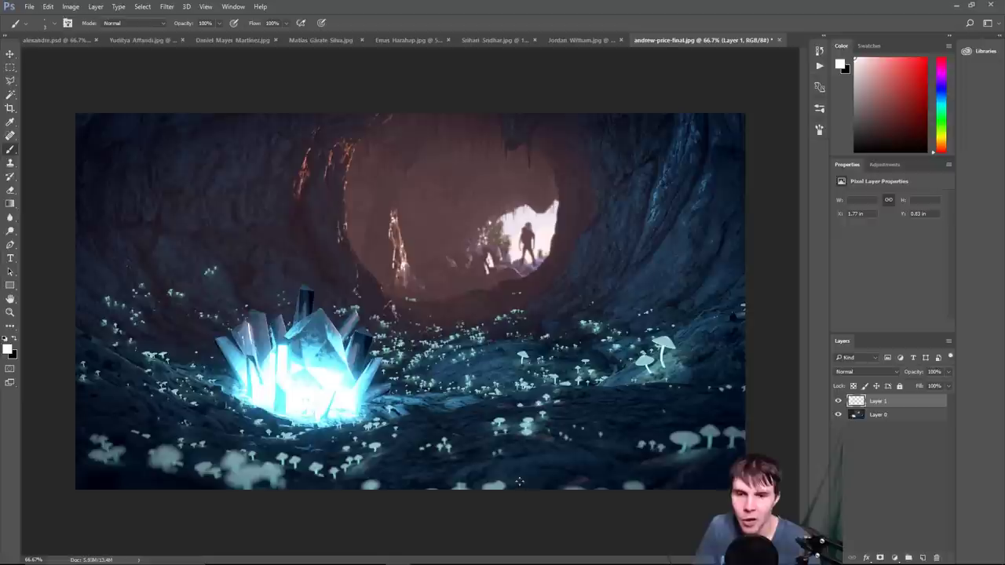
# - Try sketching white contour lines over the right foreground ground and the slope behind the large mushrooms
pyautogui.moveTo(564, 489)
pyautogui.mouseDown()
pyautogui.moveTo(605, 397)
pyautogui.moveTo(750, 400)
pyautogui.mouseUp()
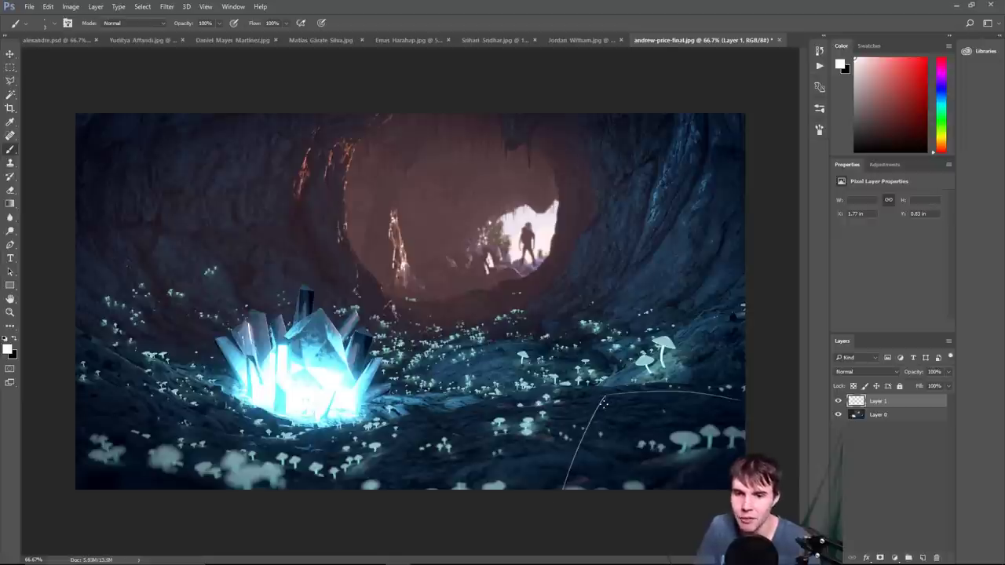
pyautogui.moveTo(604, 403); pyautogui.dragTo(507, 486)
pyautogui.moveTo(564, 414)
pyautogui.mouseDown()
pyautogui.moveTo(608, 394)
pyautogui.moveTo(745, 413)
pyautogui.mouseUp()
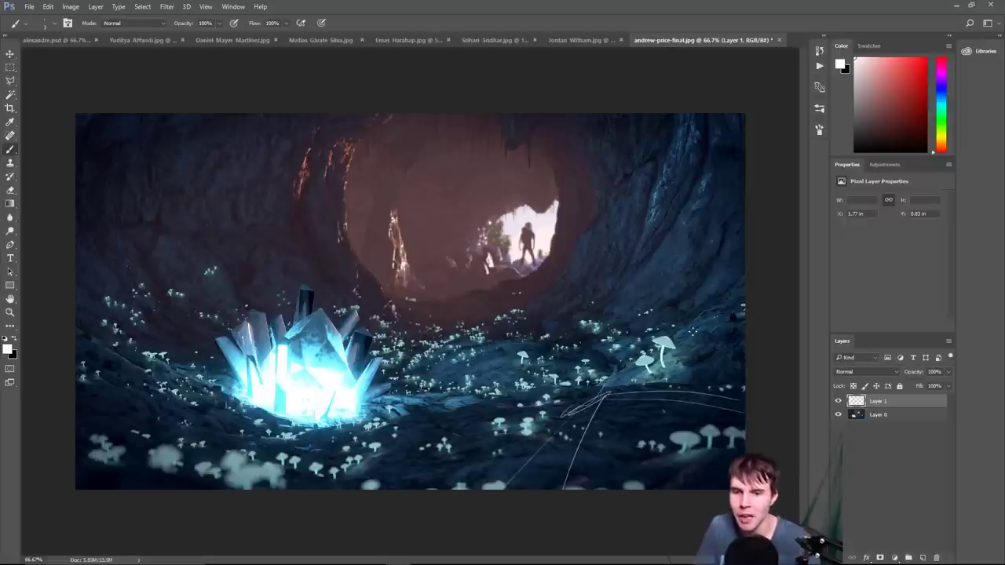
pyautogui.moveTo(680, 311); pyautogui.dragTo(694, 383)
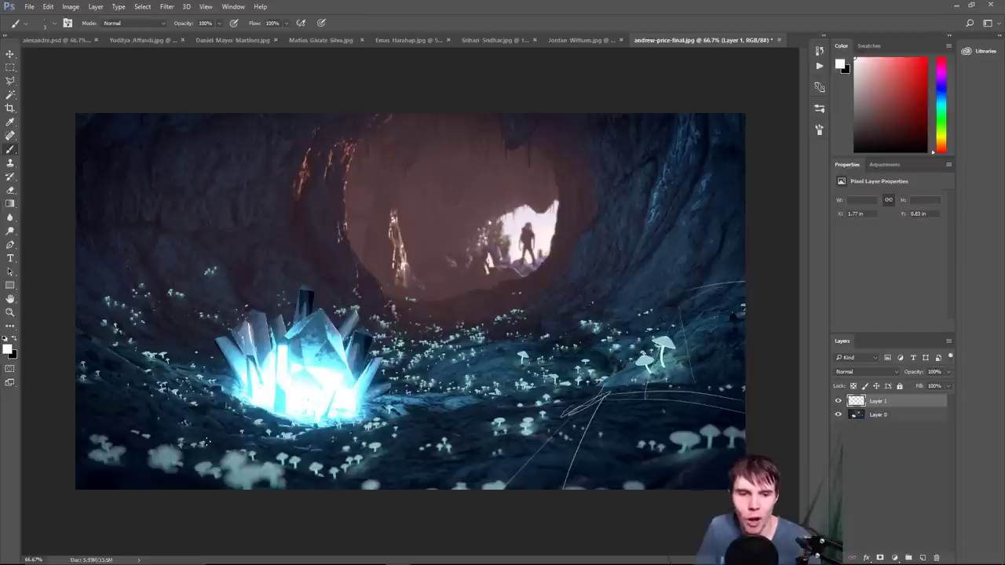
# - Try circling the glowing crystals and curving a line near the tunnel ceiling in white, then erase all the white mark-ups
pyautogui.moveTo(381, 336)
pyautogui.mouseDown()
pyautogui.moveTo(314, 306)
pyautogui.moveTo(314, 436)
pyautogui.moveTo(358, 310)
pyautogui.mouseUp()
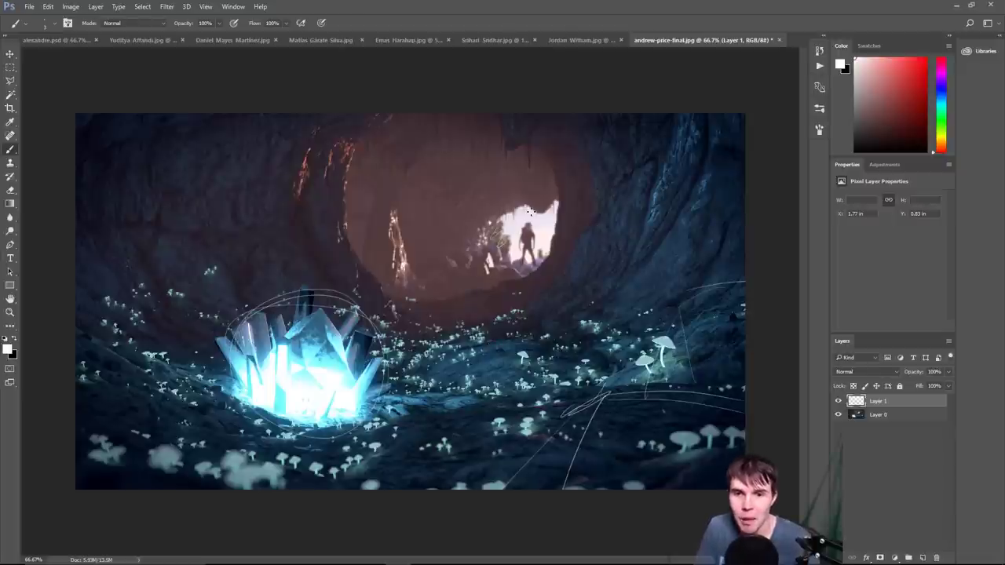
pyautogui.moveTo(477, 125); pyautogui.dragTo(457, 167)
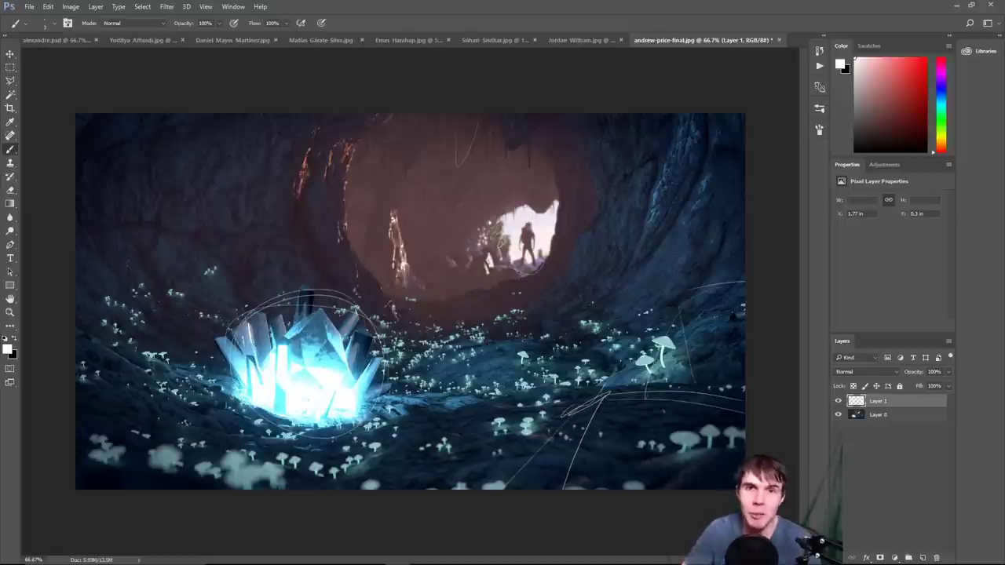
pyautogui.press('e')
pyautogui.moveTo(516, 157)
pyautogui.mouseDown()
pyautogui.moveTo(370, 180)
pyautogui.moveTo(202, 348)
pyautogui.moveTo(738, 292)
pyautogui.moveTo(723, 382)
pyautogui.mouseUp()
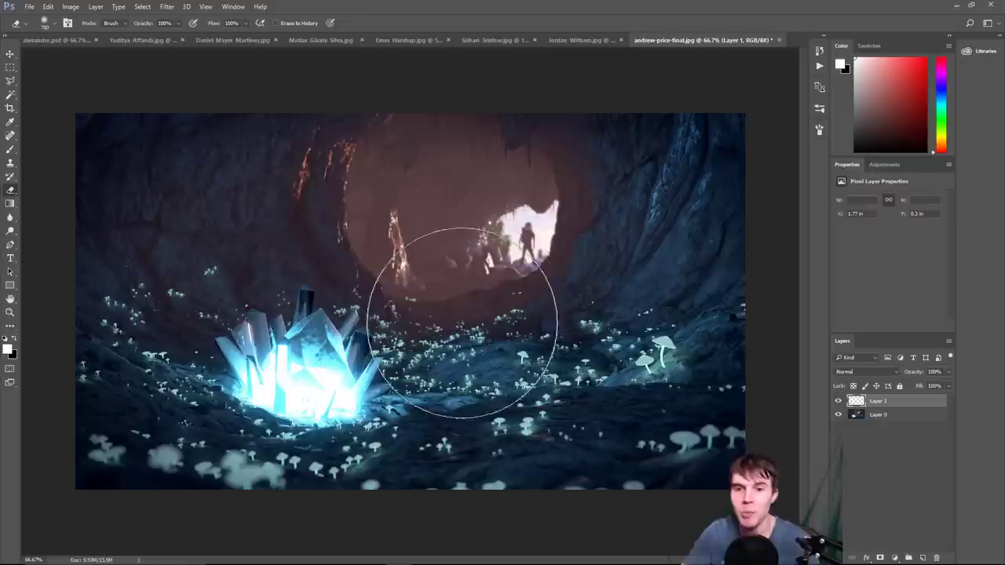
pyautogui.press('b')
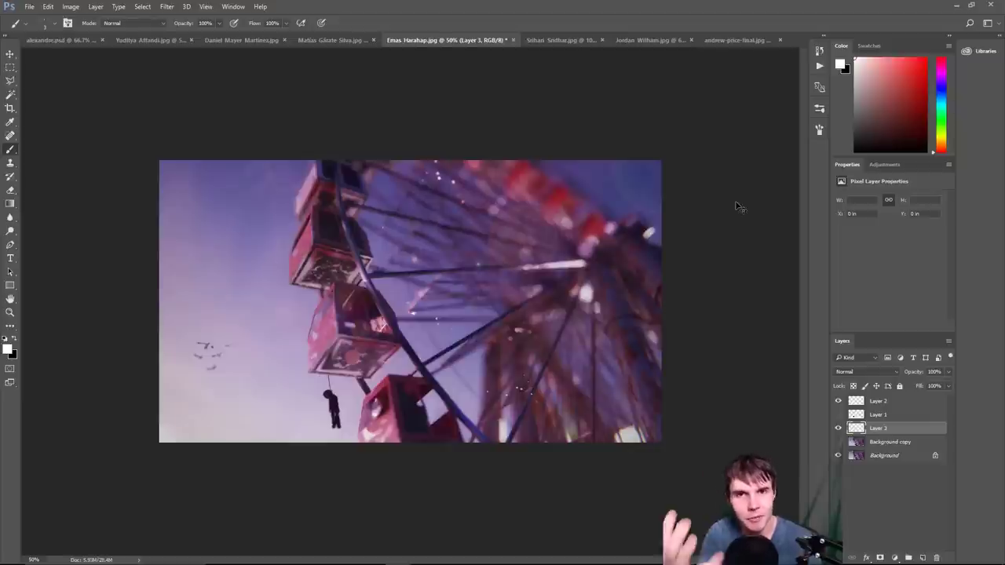
# - Cycle through the open critique images, including the crashed-ship desert scene and the crystal cave
pyautogui.hotkey('ctrl', 'Tab')
pyautogui.hotkey('ctrl', 'Tab')
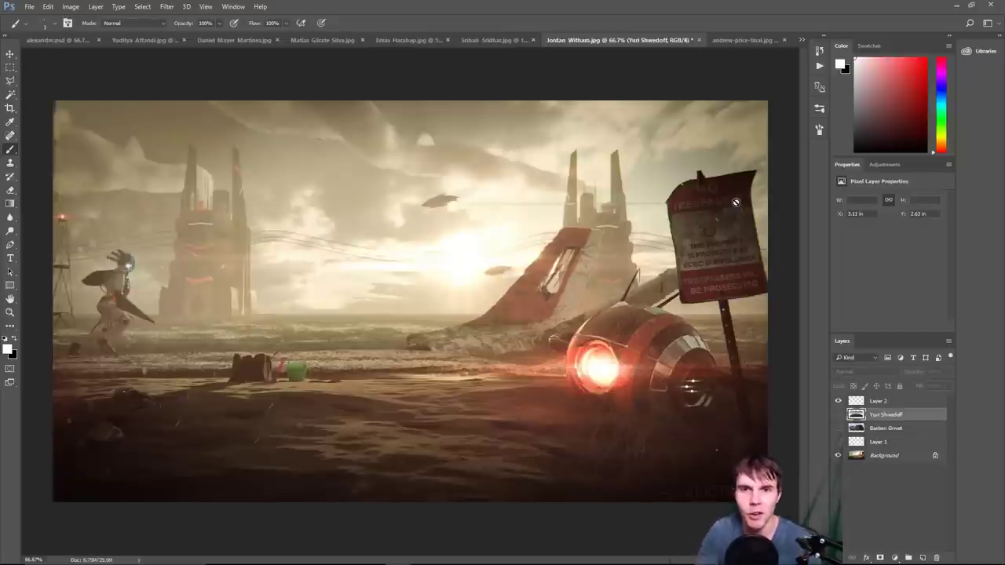
pyautogui.hotkey('ctrl', 'Tab')
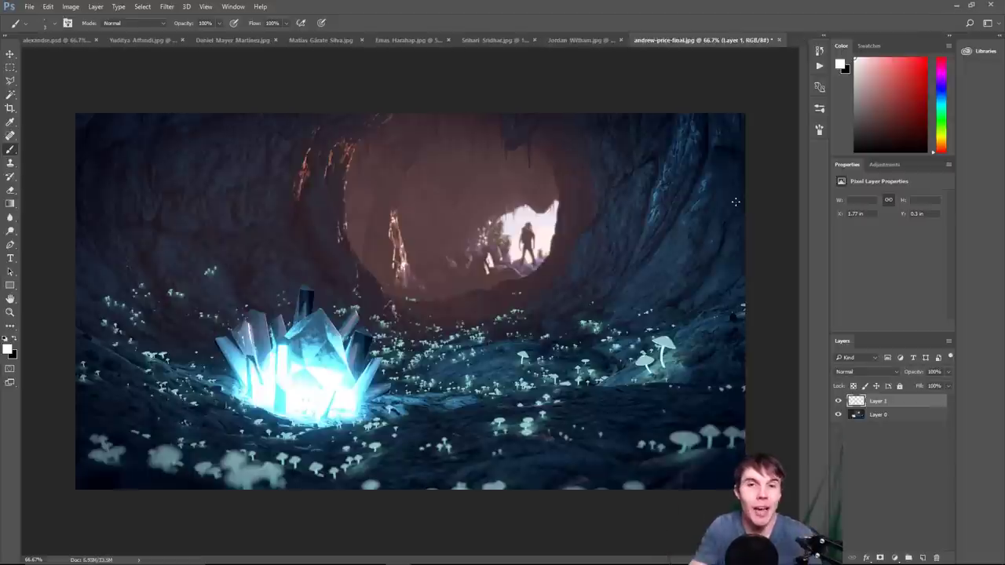
pyautogui.hotkey('ctrl', 'Tab')
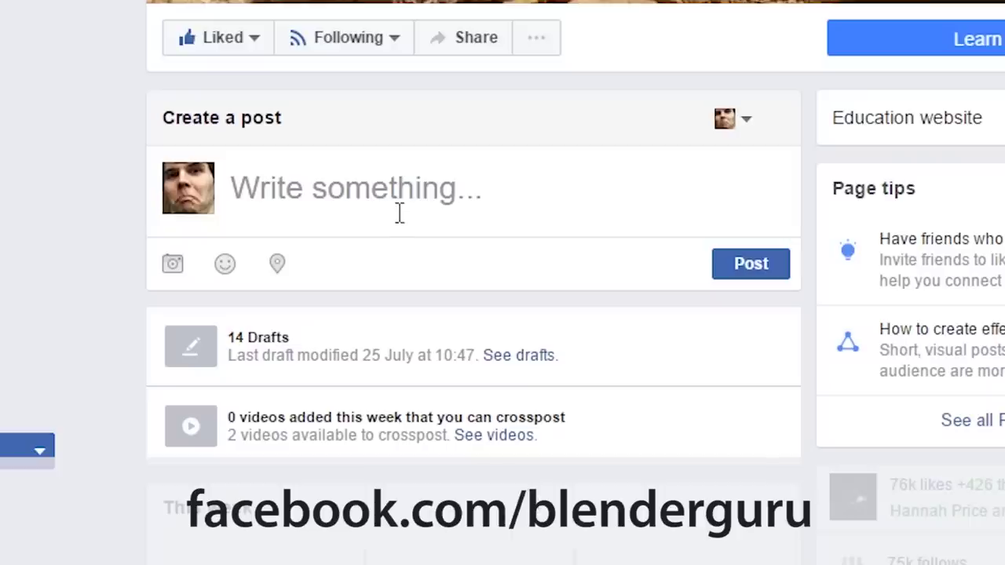
# - Switch to the Blender Guru Facebook page and draft a post with the copied image and the text "I made this over 5 days, using Cycles"
pyautogui.click(399, 212)
pyautogui.hotkey('ctrl', 'v')
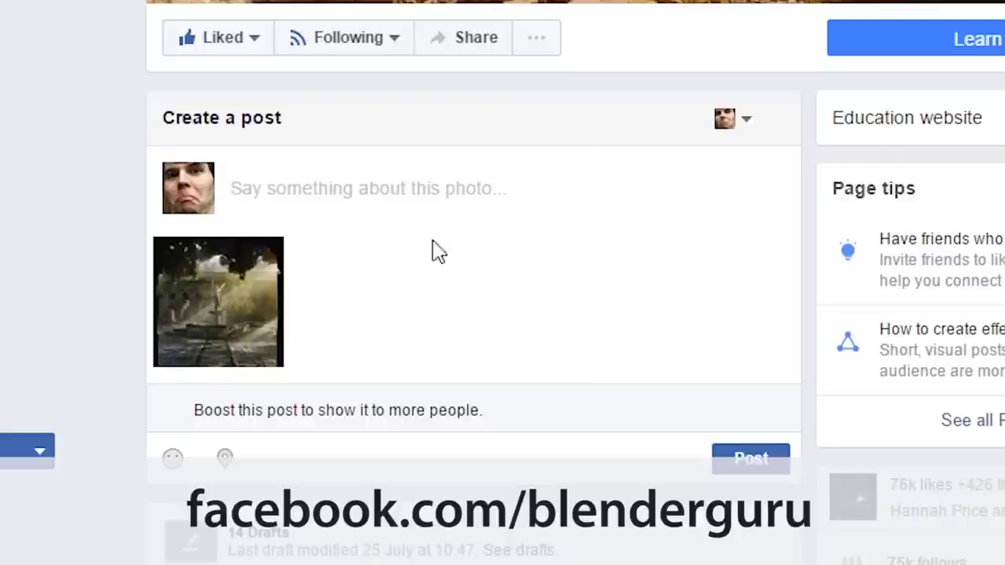
pyautogui.write('I made this over 5 days, using Cycles')
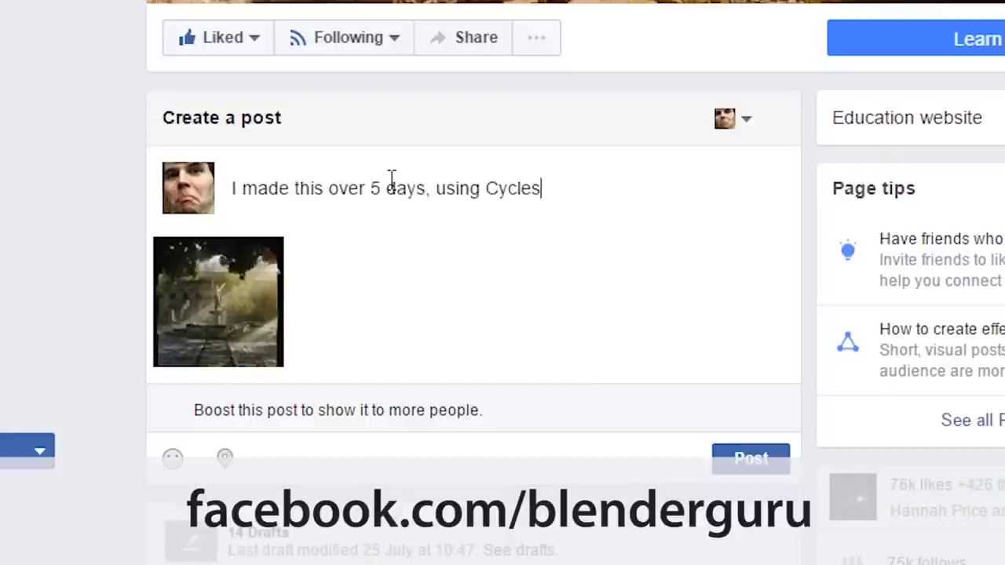
# - Replace "Cycles" in the draft with "Blender and Cycles. I've been using blender for 48 years (on and off) #bgcritique"
pyautogui.press('BackSpace')
pyautogui.press('BackSpace')
pyautogui.press('BackSpace')
pyautogui.press('BackSpace')
pyautogui.press('BackSpace')
pyautogui.press('BackSpace')
pyautogui.write("Blender and Cycles. I've been using blender for")
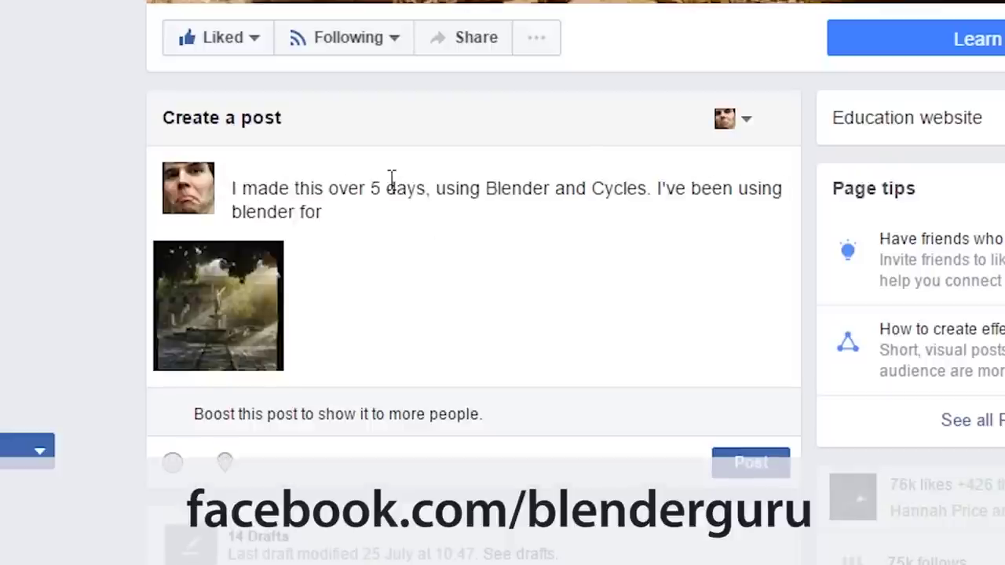
pyautogui.write(' 48 years (on and off) #bgcrit')
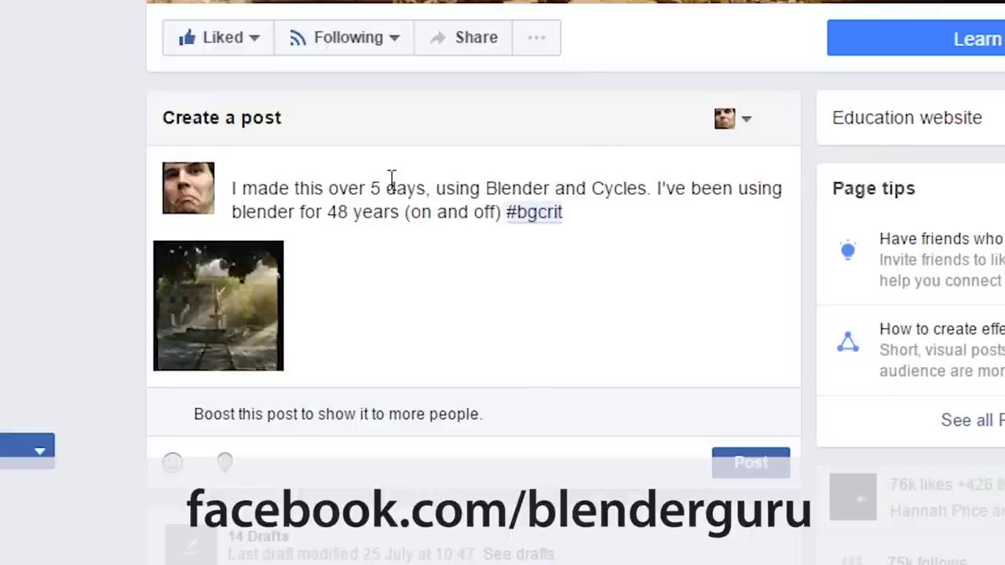
pyautogui.write('ique')
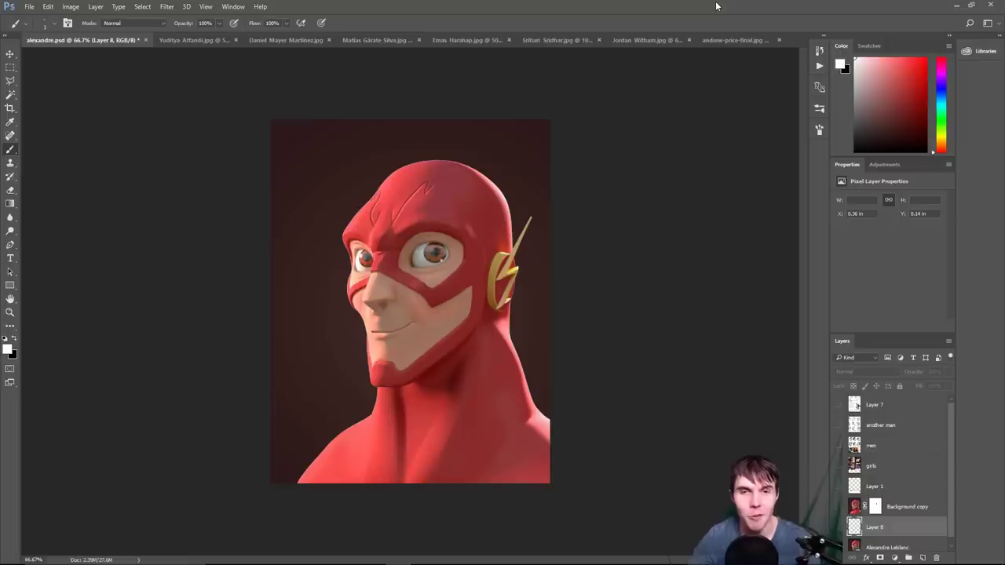